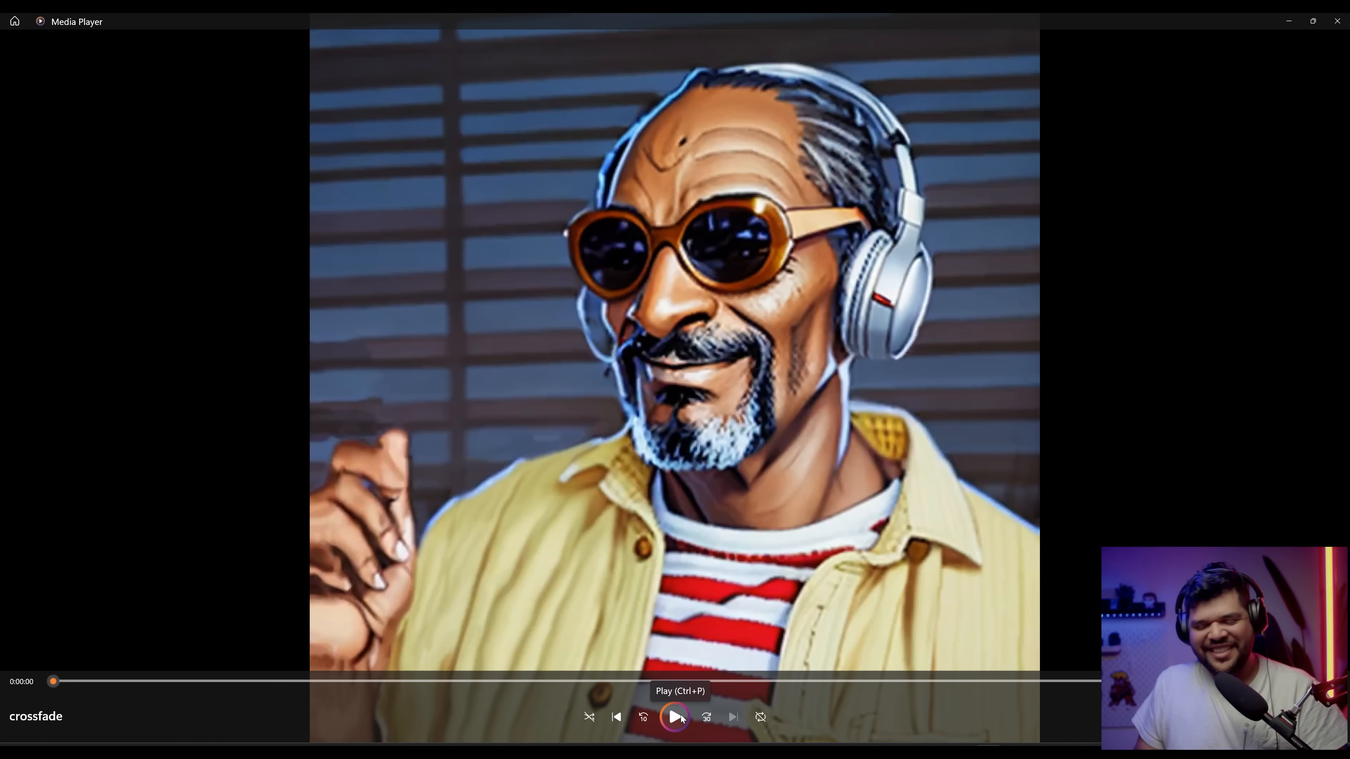
Step: Play the crossfade video in the media player
left_click(675, 717)
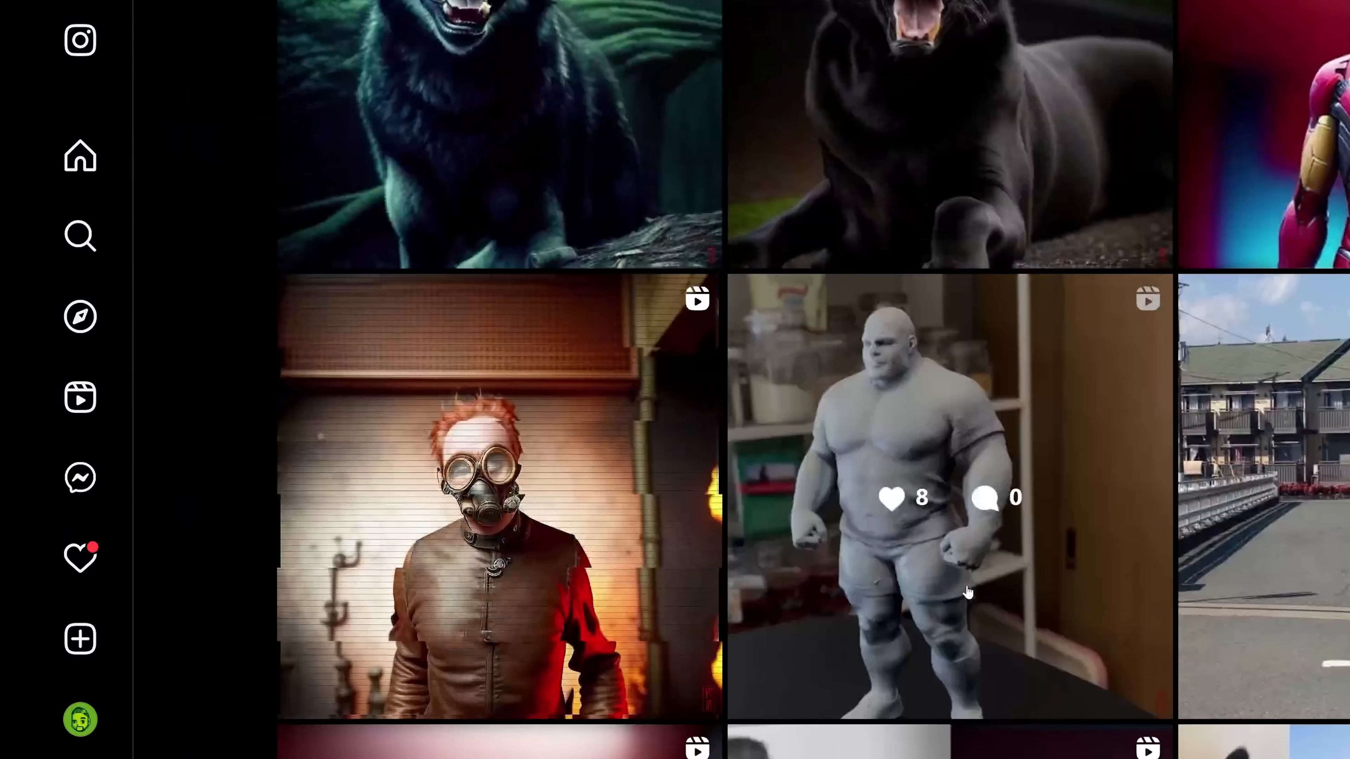
scroll(964, 594, "down", 5)
scroll(963, 594, "up", 2)
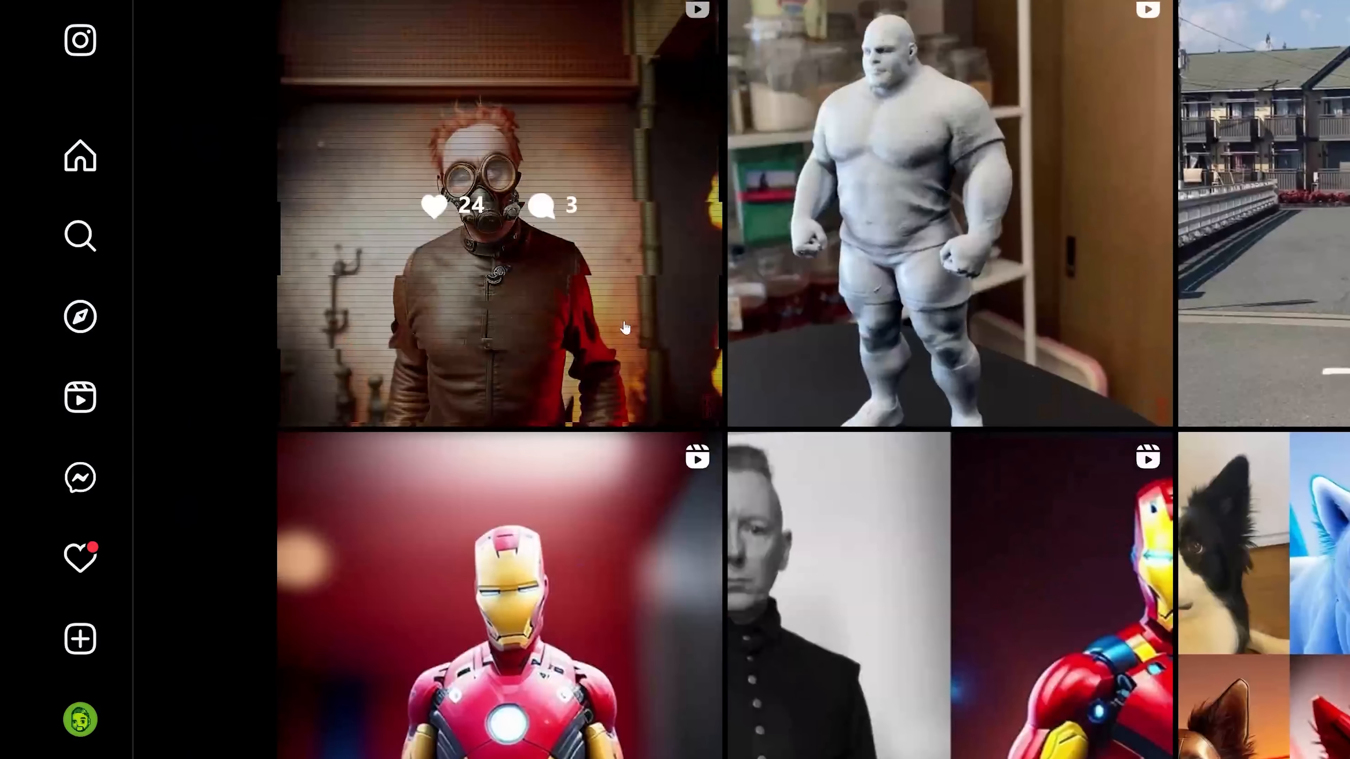
left_click(625, 328)
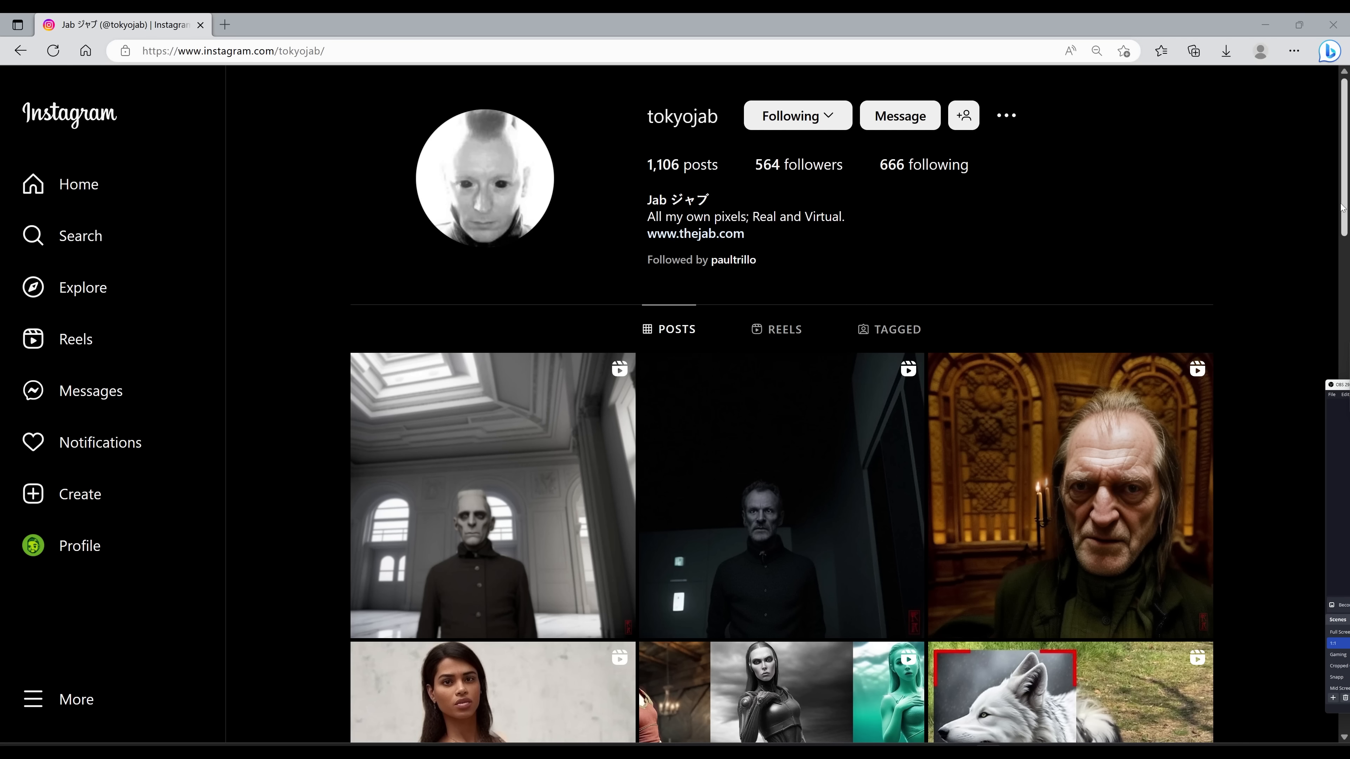
left_click(1341, 205)
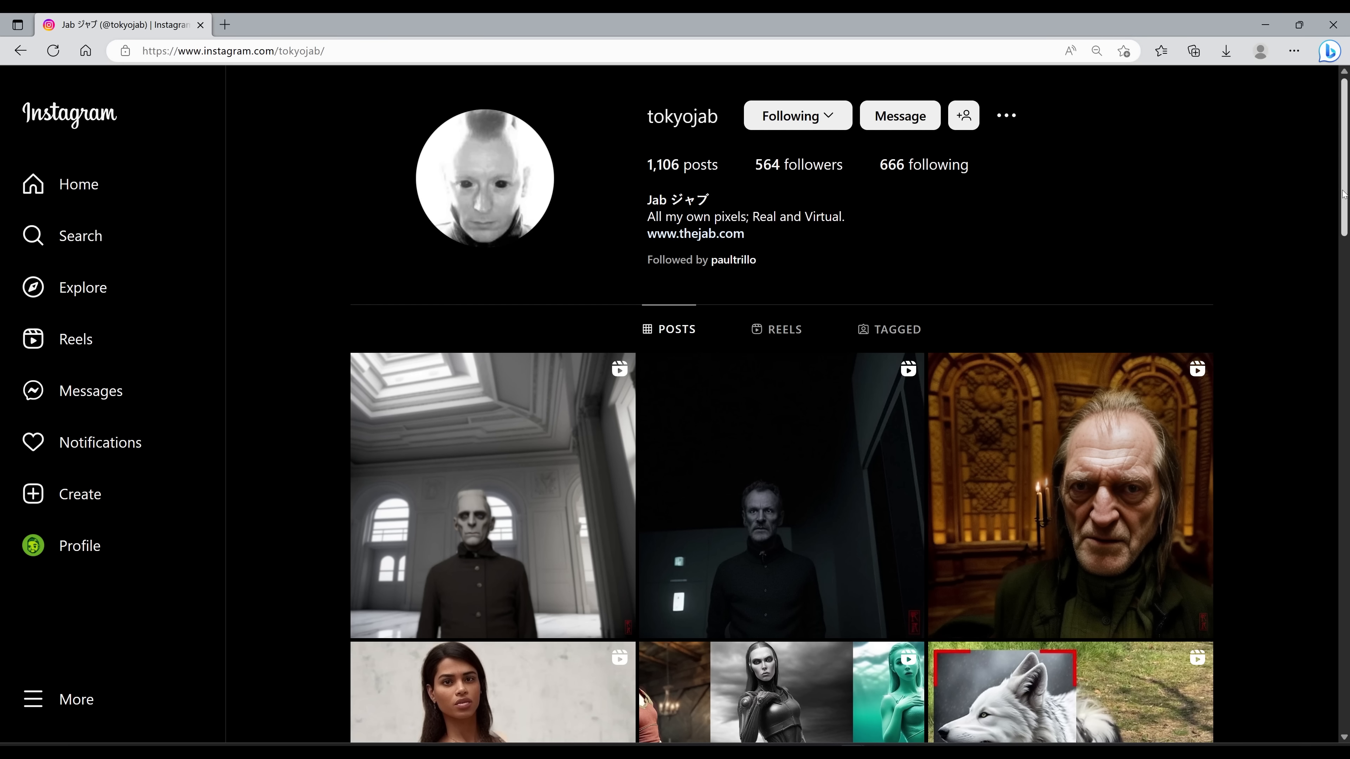
left_click_drag(1342, 195, 1337, 248)
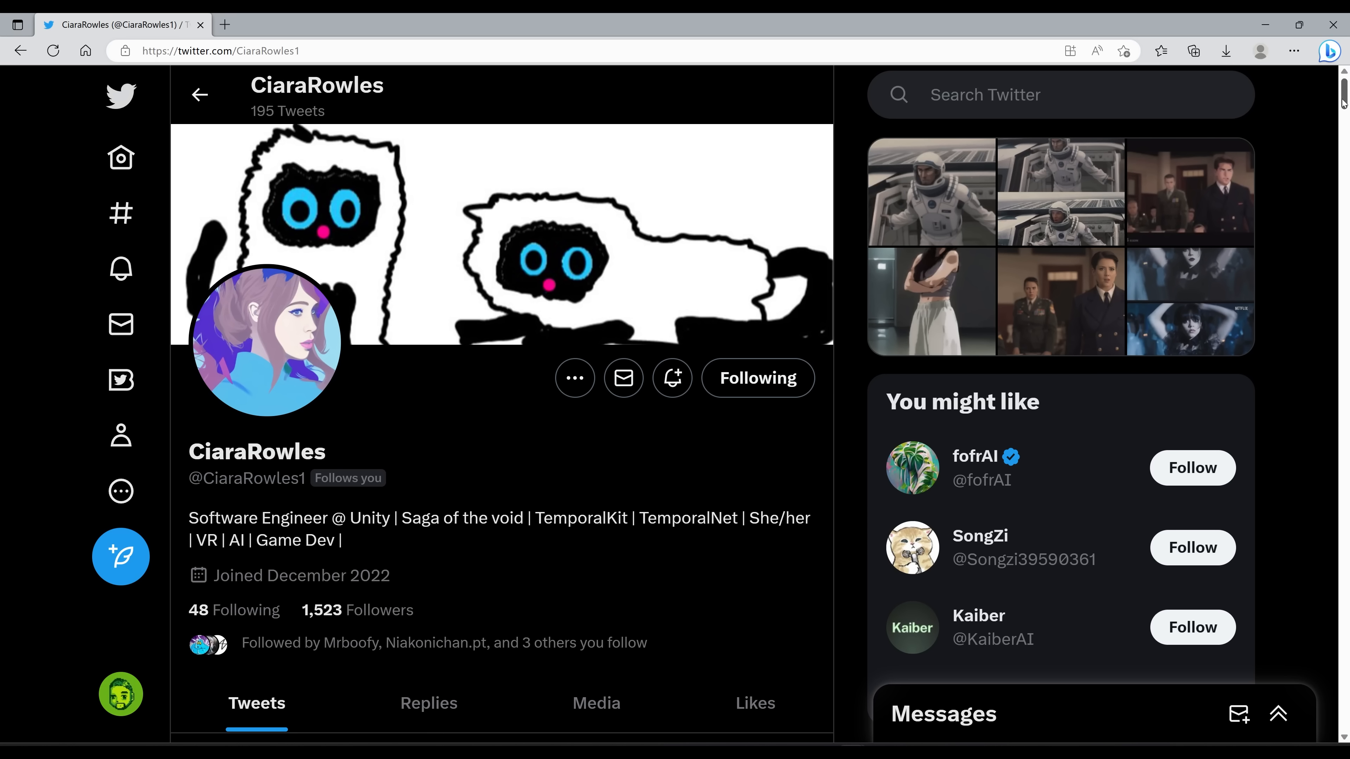
left_click_drag(1343, 101, 1344, 139)
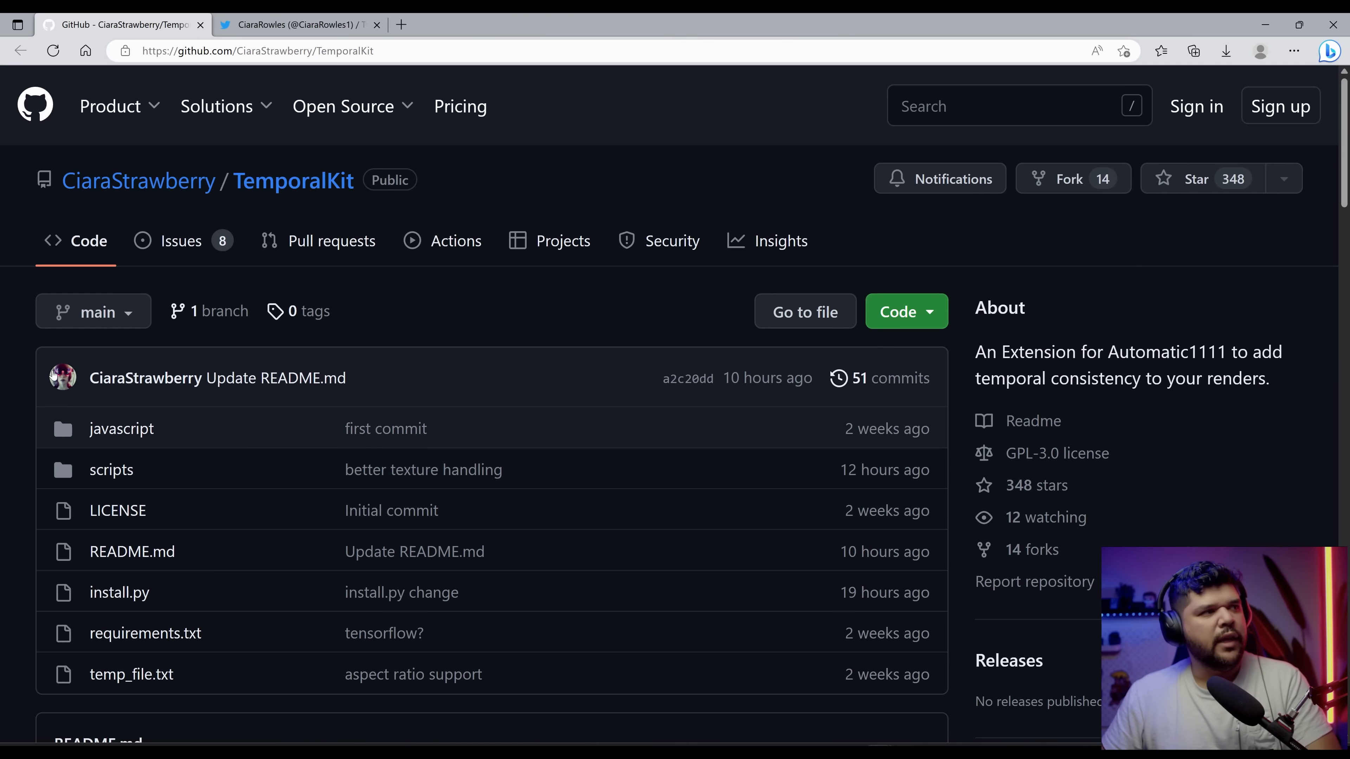
Step: Read the TemporalKit repository's README on GitHub, including the FFMPEG requirement
scroll(628, 356, "down", 2)
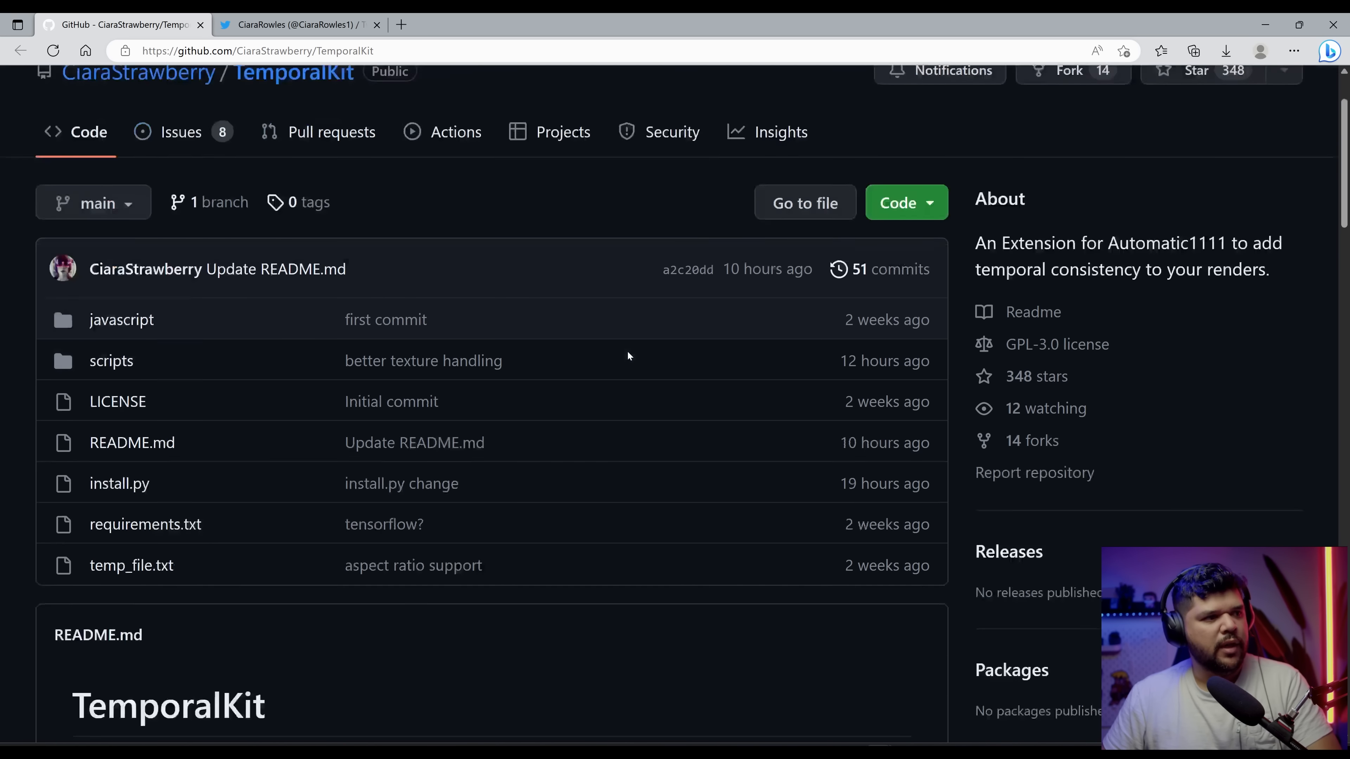
scroll(628, 355, "down", 9)
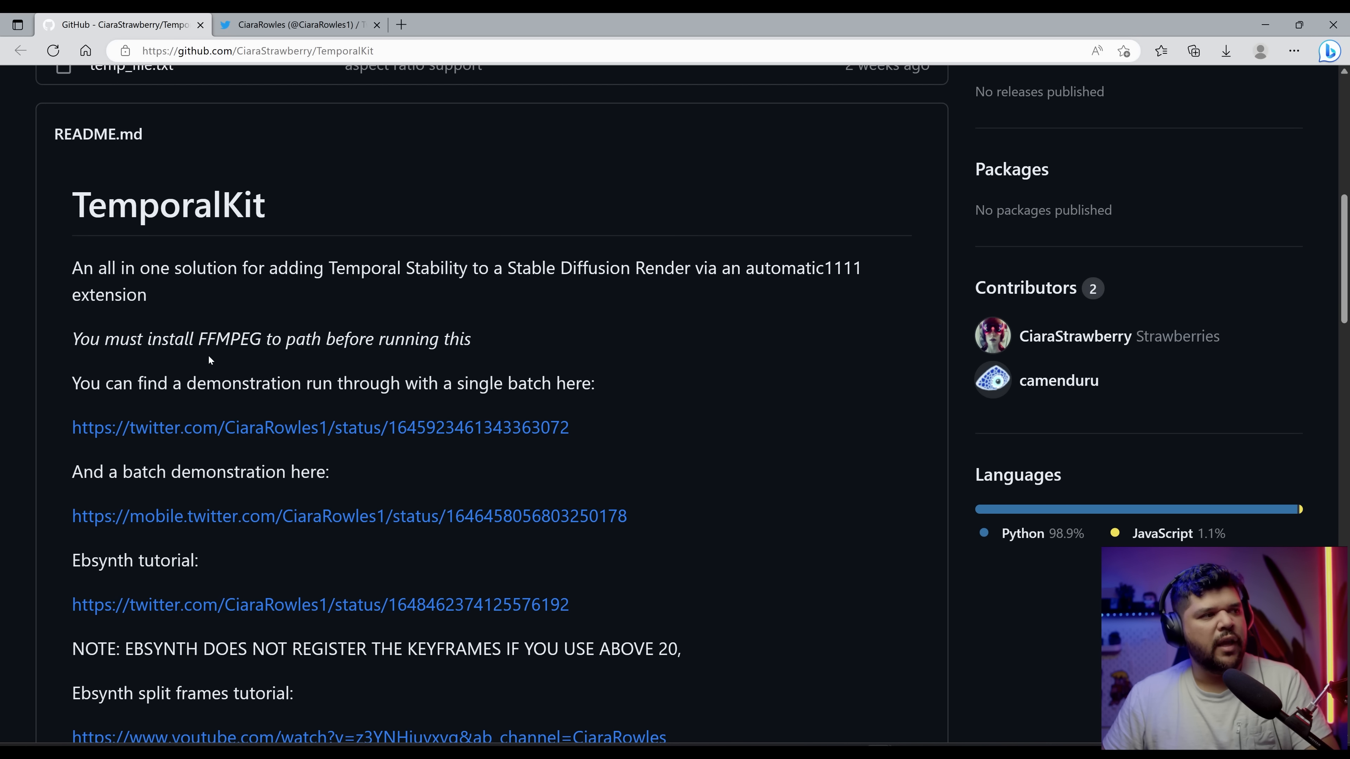
scroll(256, 357, "down", 2)
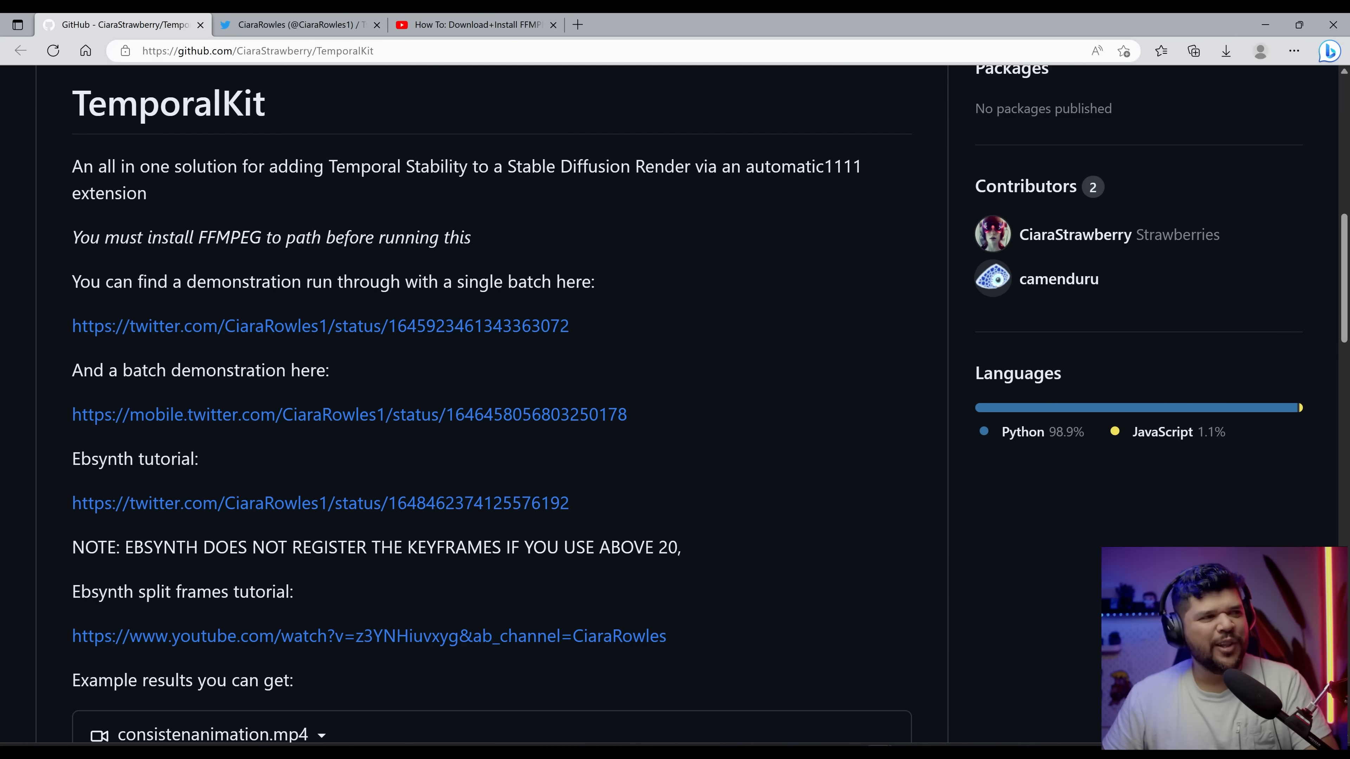
Step: Open the FFMPEG install video tab and expand its description to read the download links
left_click(415, 29)
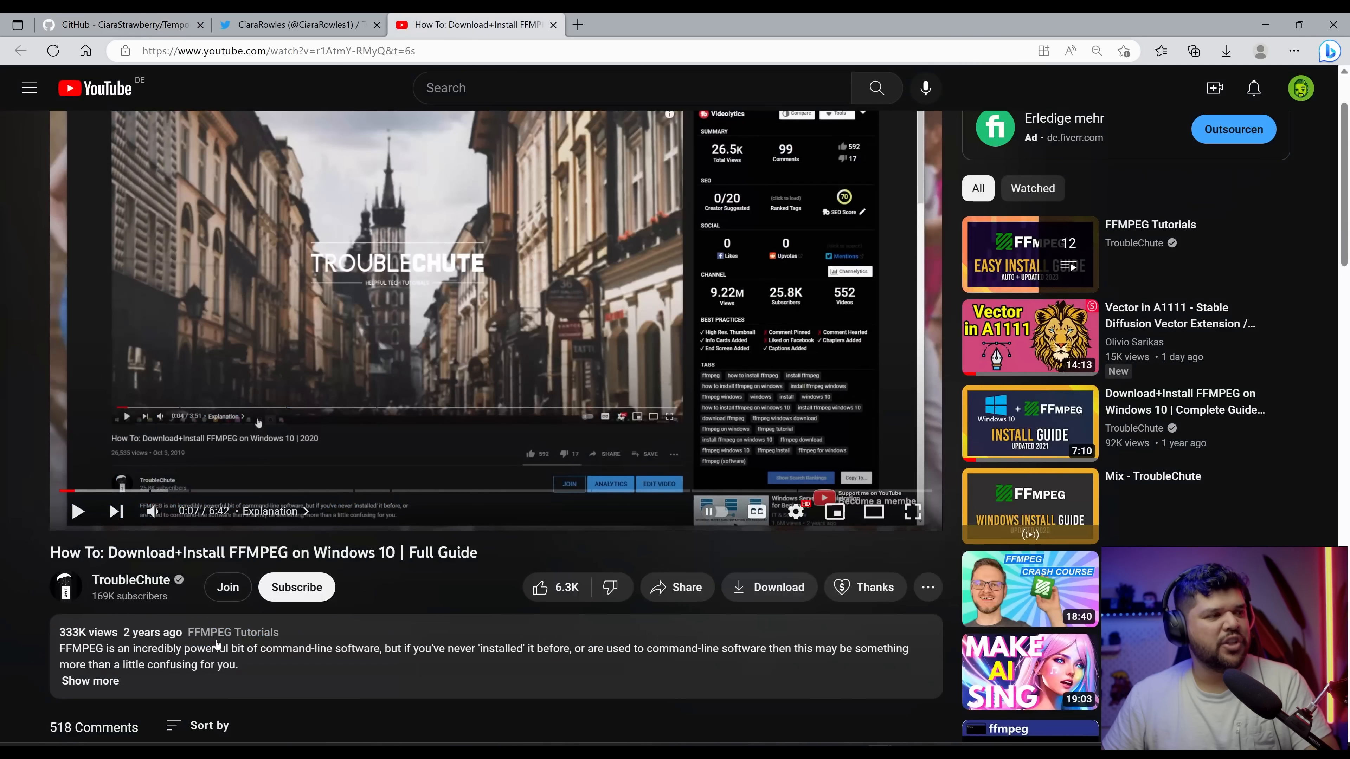
scroll(227, 615, "down", 2)
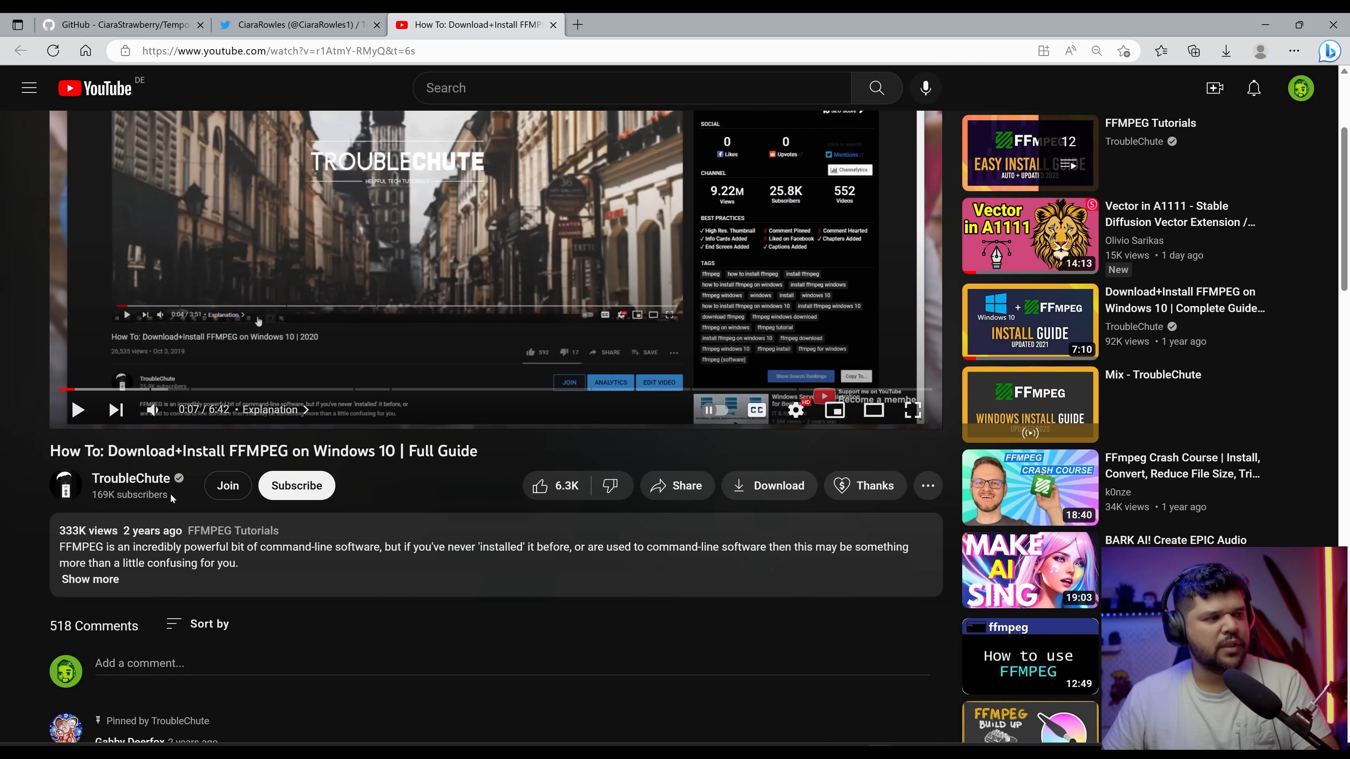
scroll(171, 497, "up", 2)
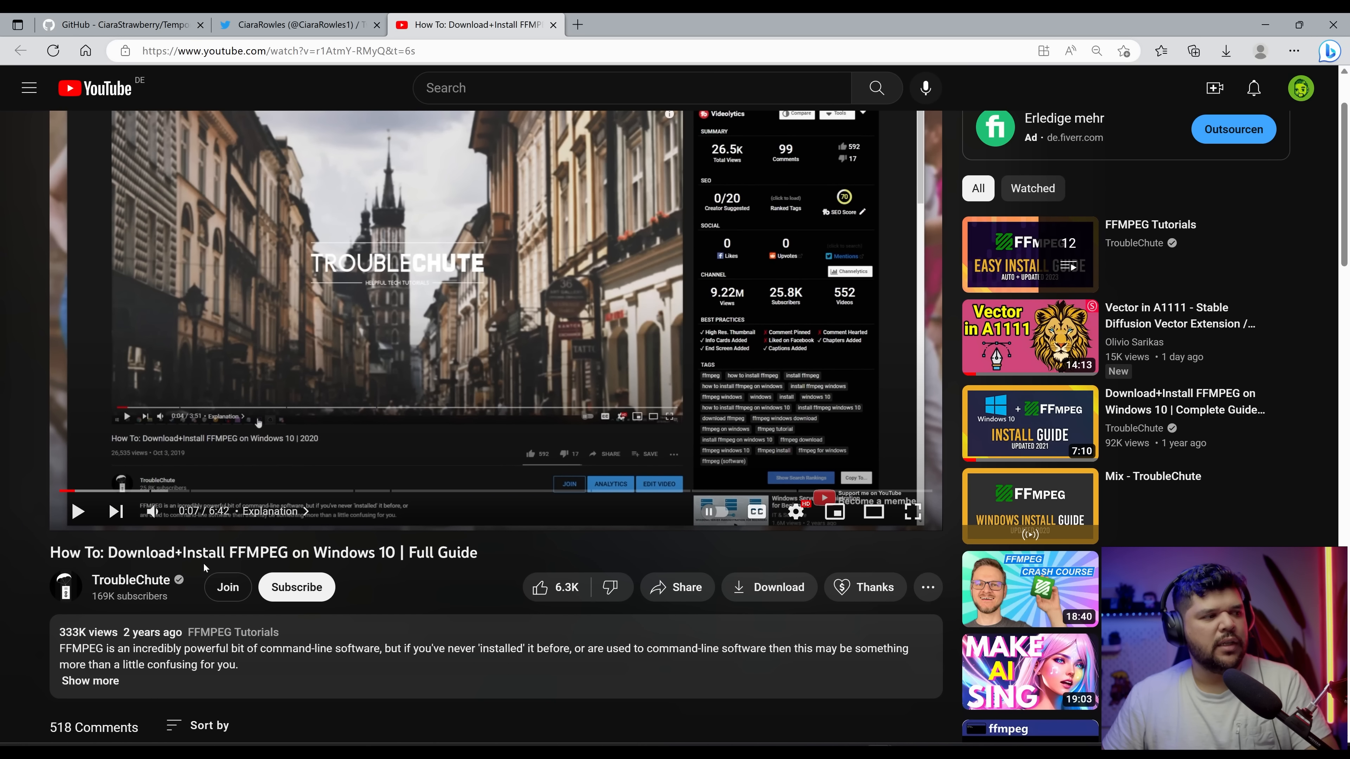
scroll(205, 568, "up", 2)
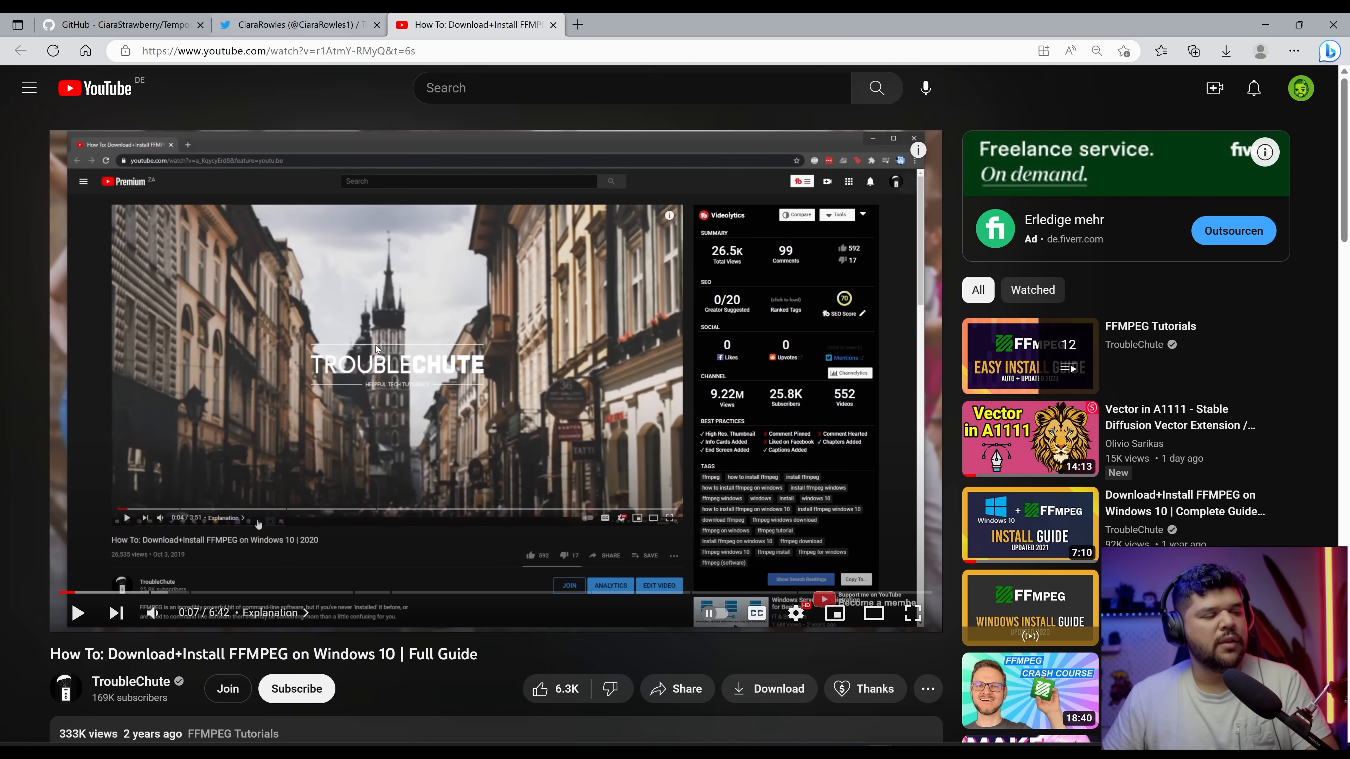
scroll(380, 504, "down", 8)
left_click(379, 385)
scroll(415, 426, "down", 2)
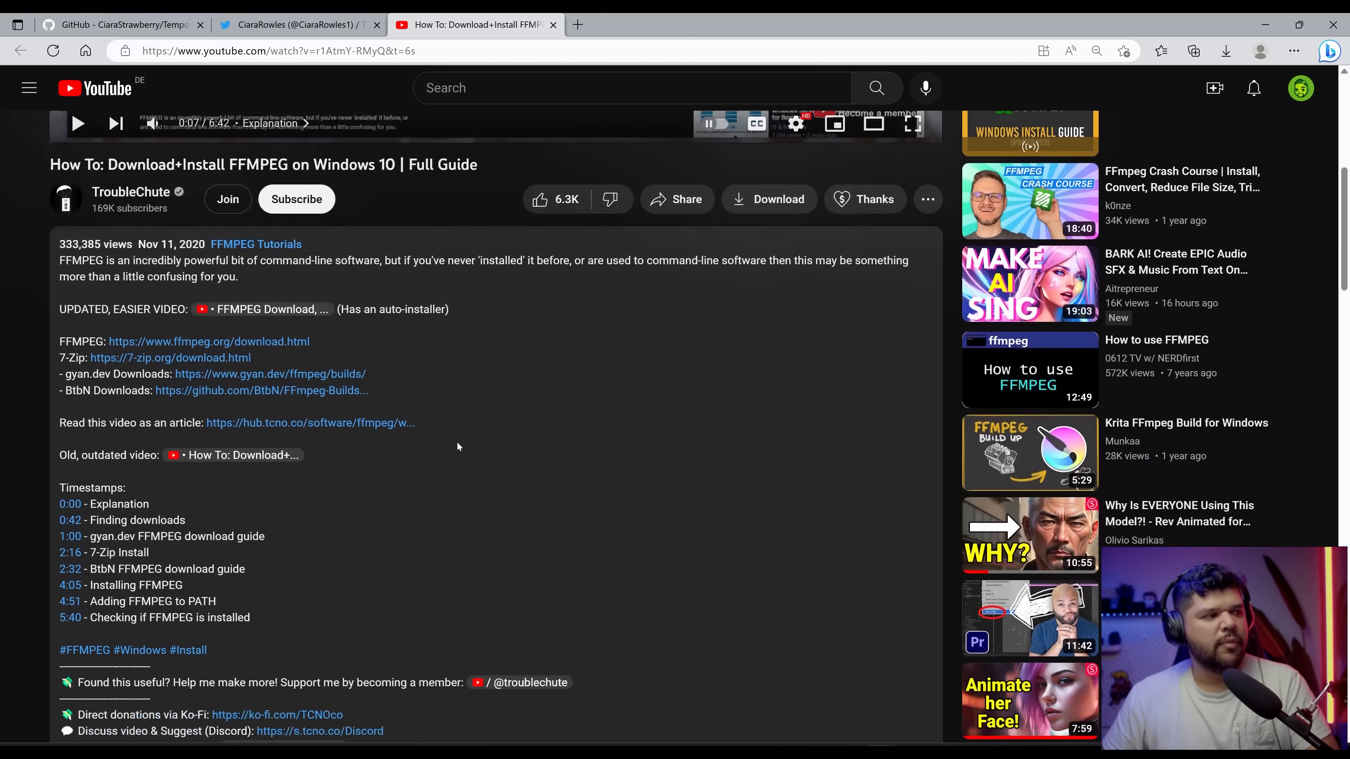
scroll(457, 444, "up", 8)
scroll(585, 443, "up", 2)
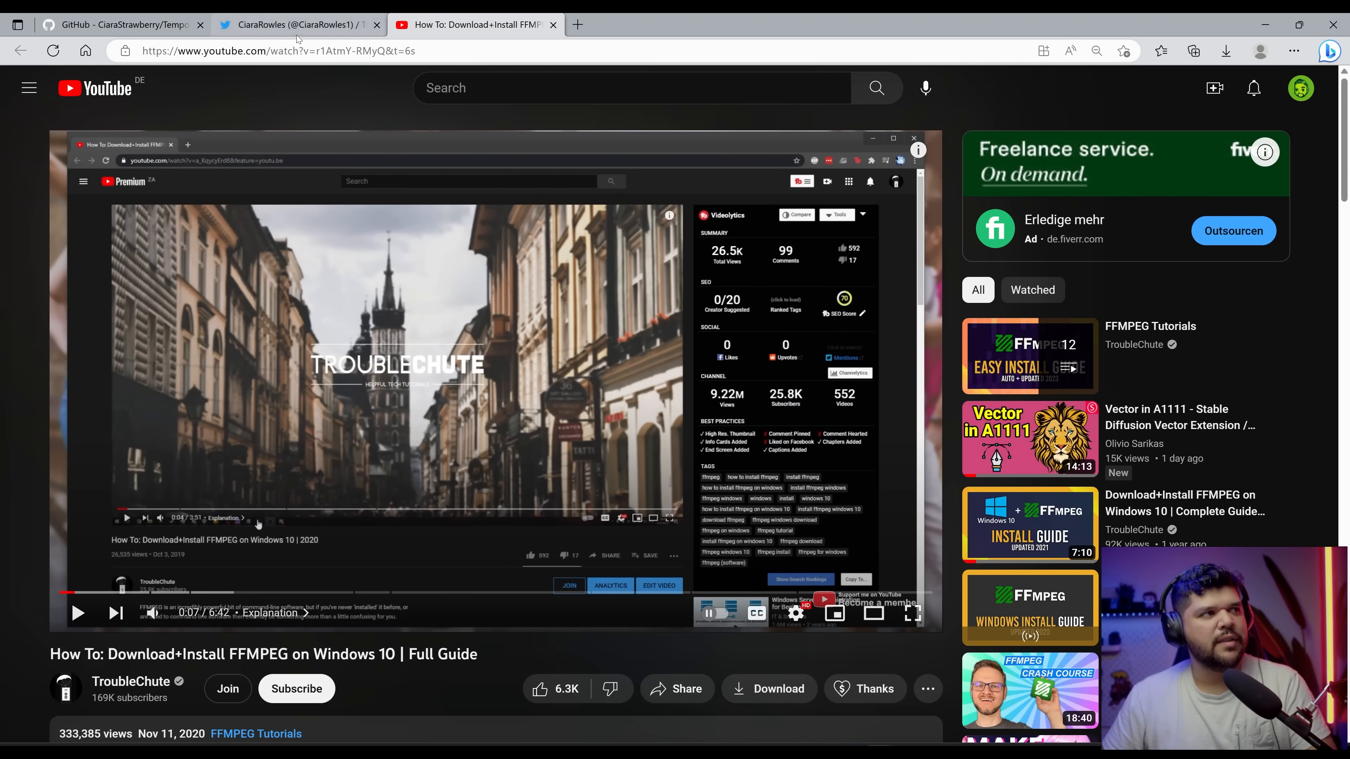
left_click(166, 33)
left_click(471, 24)
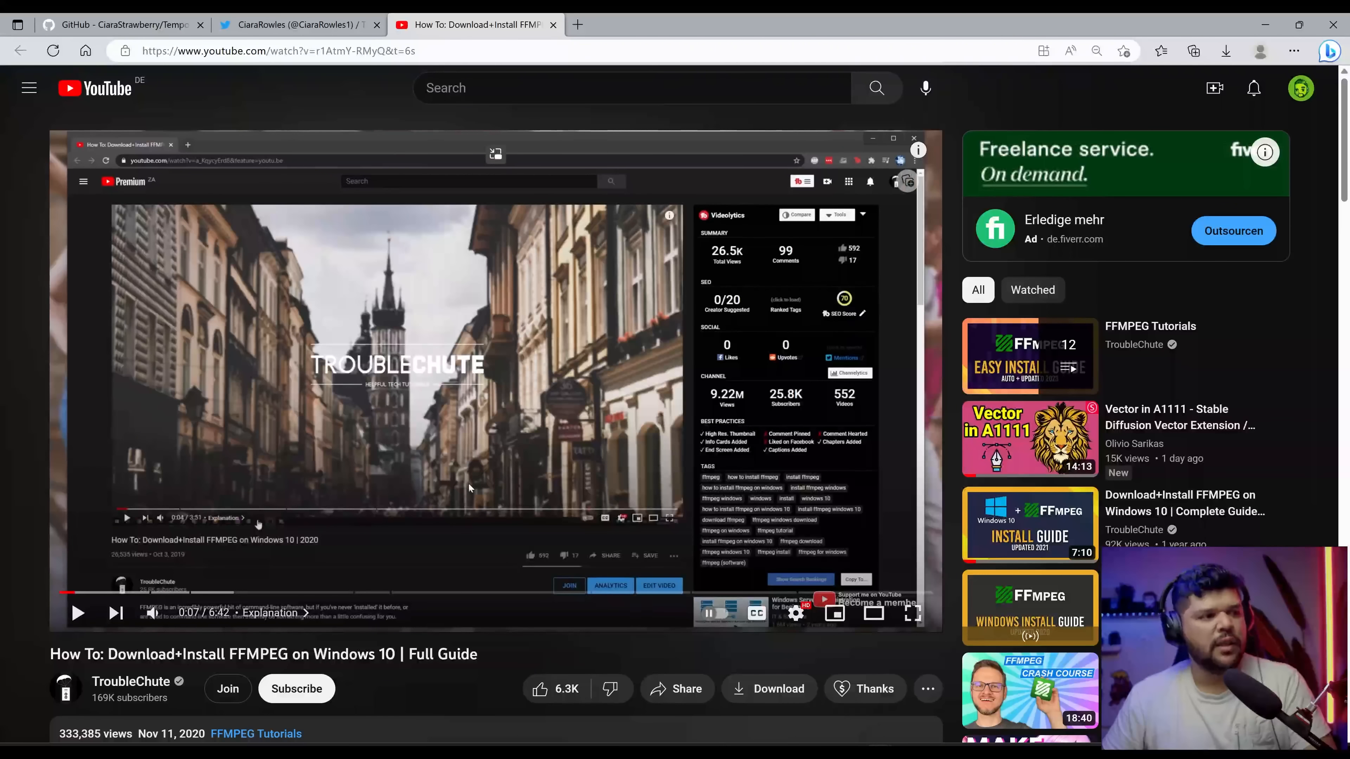
scroll(478, 372, "down", 3)
scroll(479, 372, "up", 2)
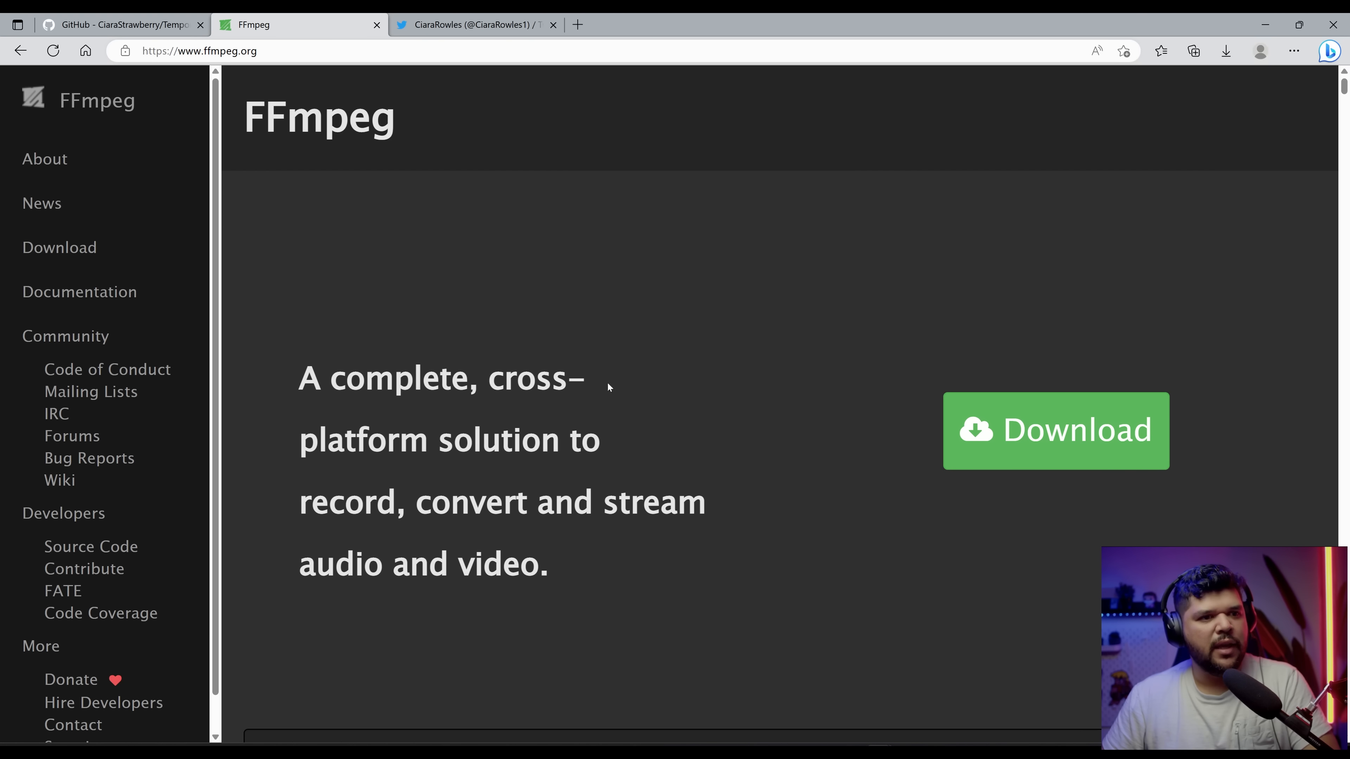
Step: Open the FFmpeg download page, choose Windows, and follow the Windows builds from gyan.dev link
left_click(1002, 443)
scroll(640, 423, "down", 3)
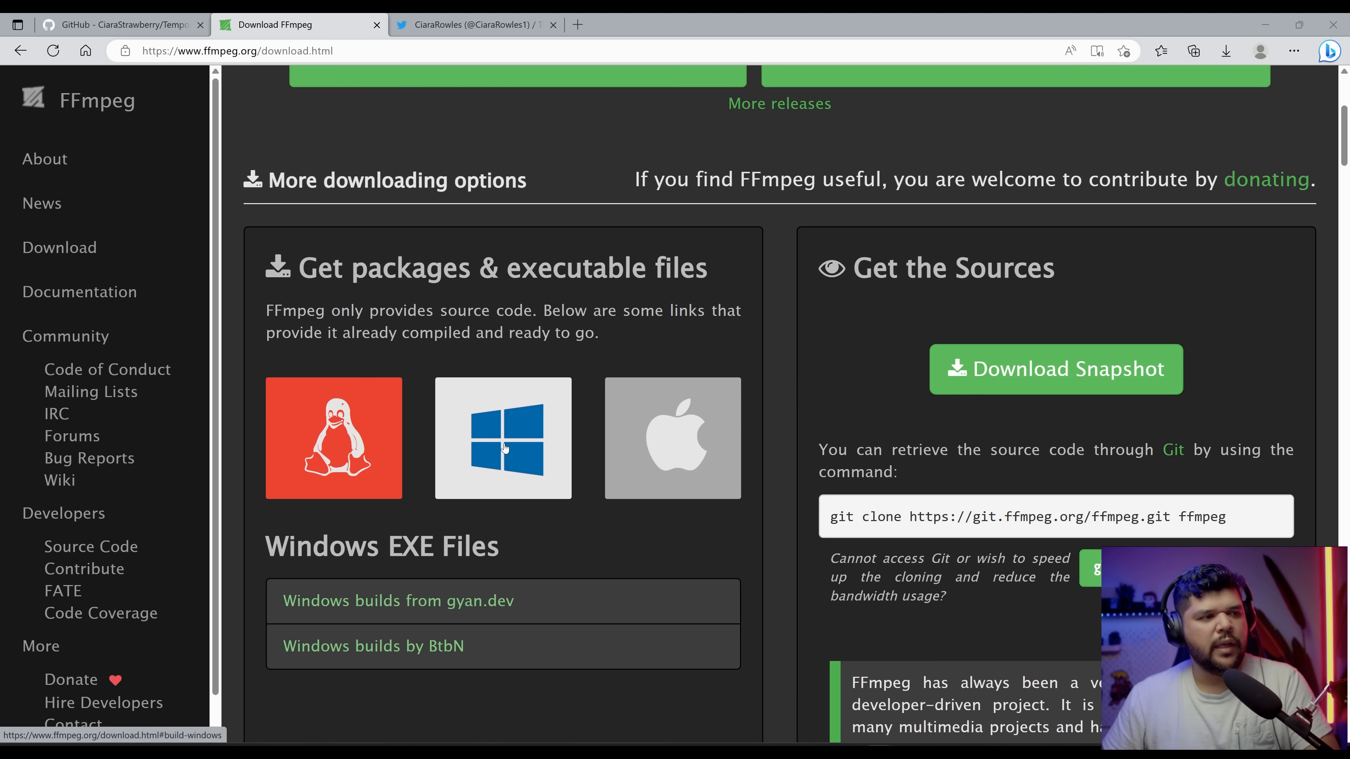
left_click(504, 448)
scroll(347, 340, "up", 4)
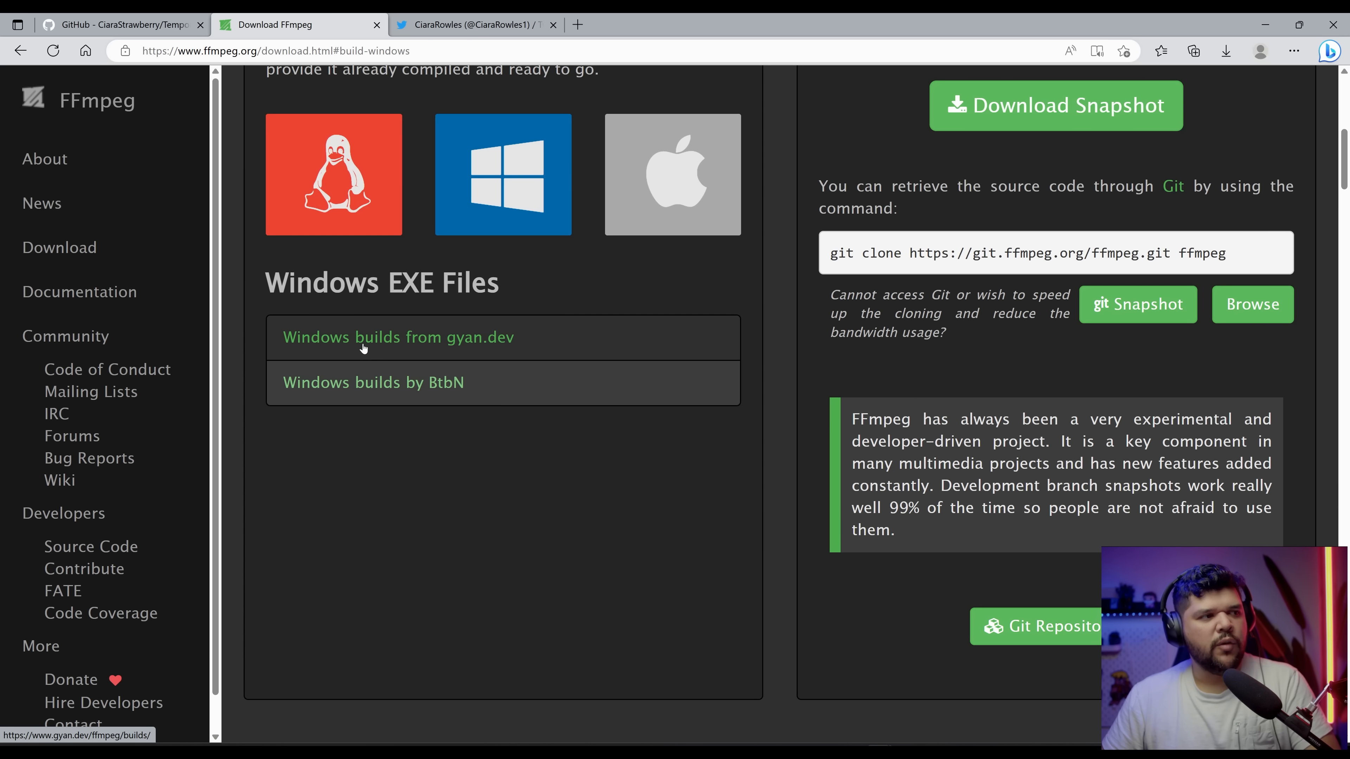
left_click(455, 341)
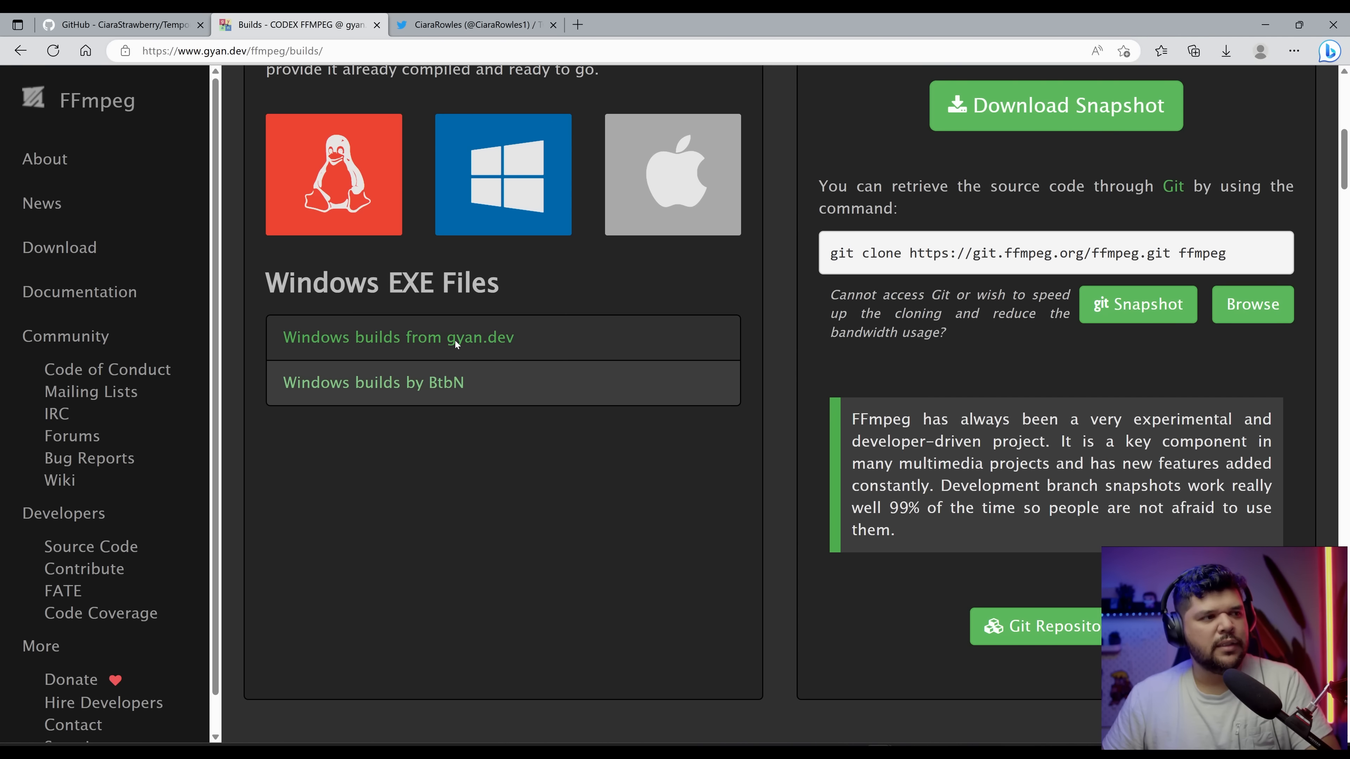
Step: Extract ffmpeg-6.0-essentials_build.7z with 7-Zip into its ffmpeg folder
scroll(658, 402, "down", 15)
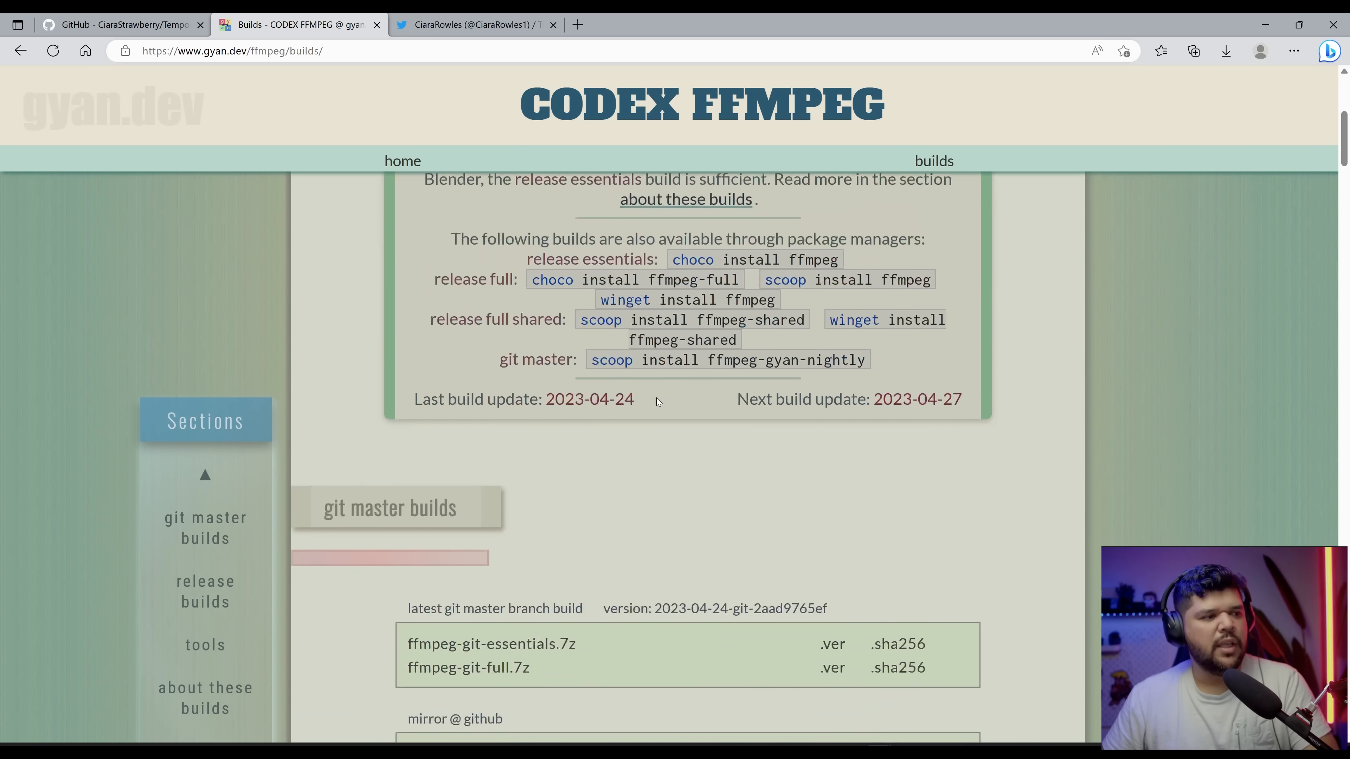
scroll(657, 399, "down", 7)
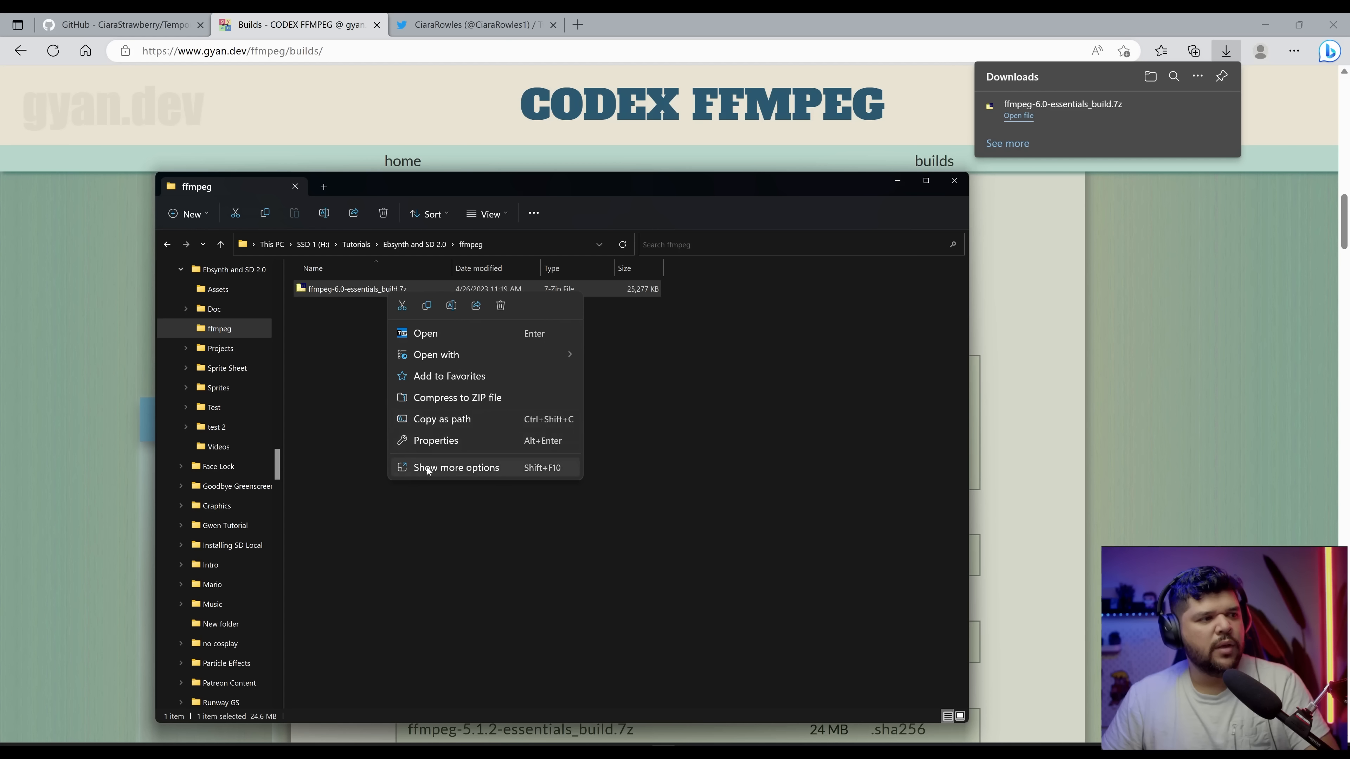
left_click(449, 468)
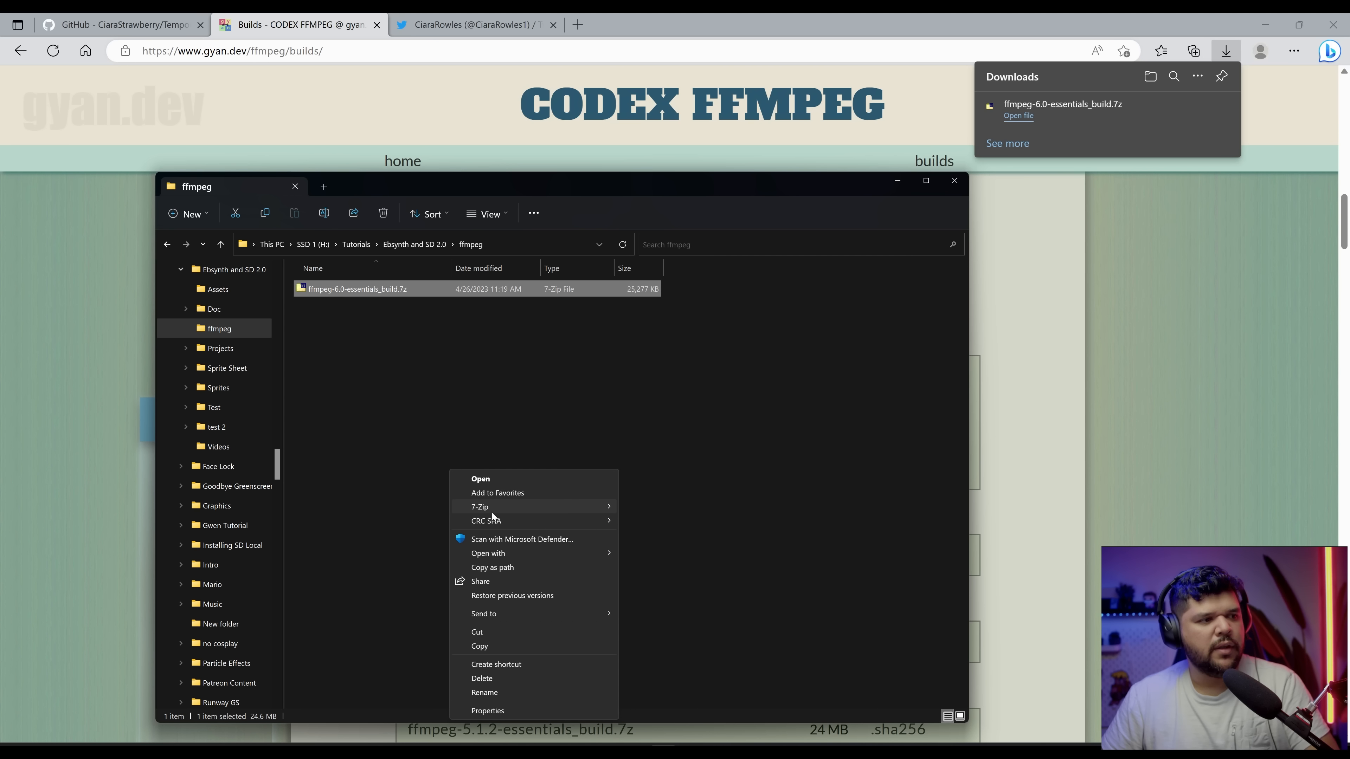
mouse_move(492, 512)
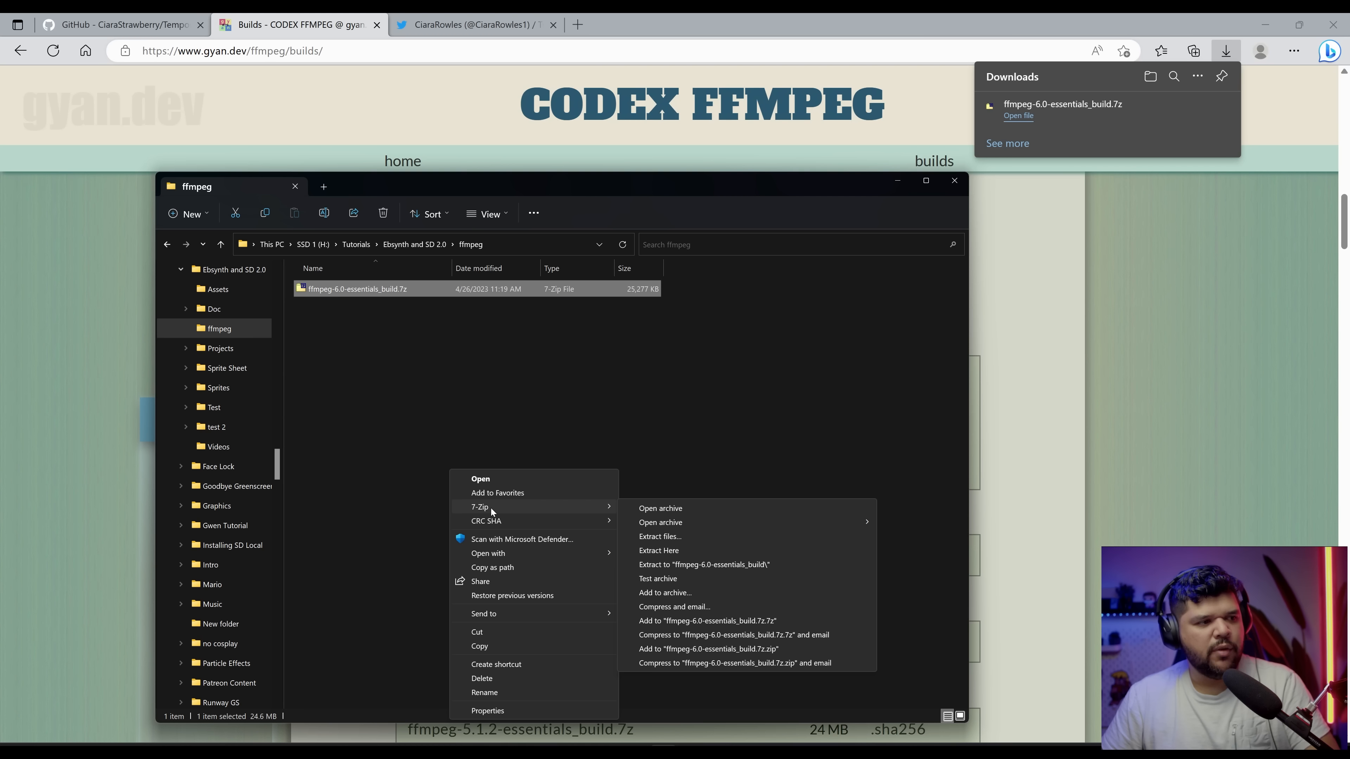
left_click(705, 536)
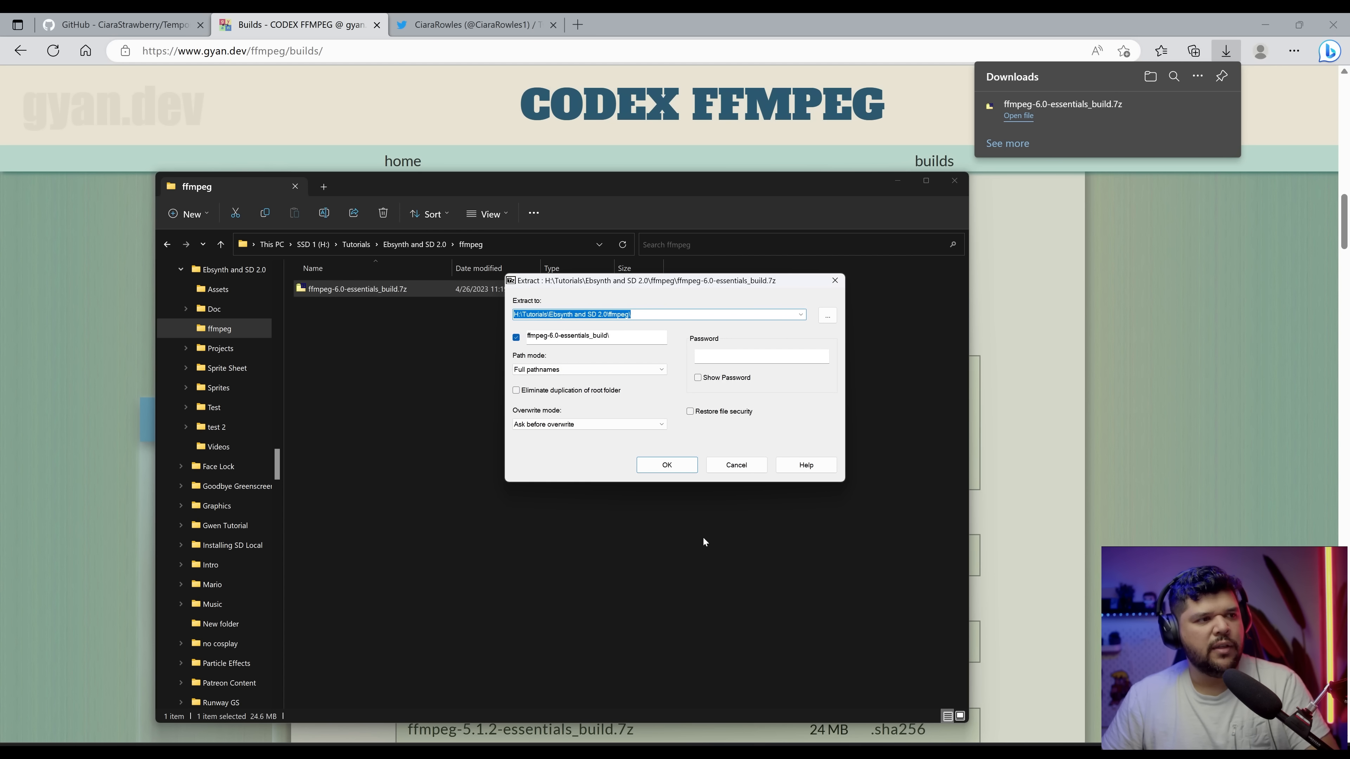
left_click(665, 466)
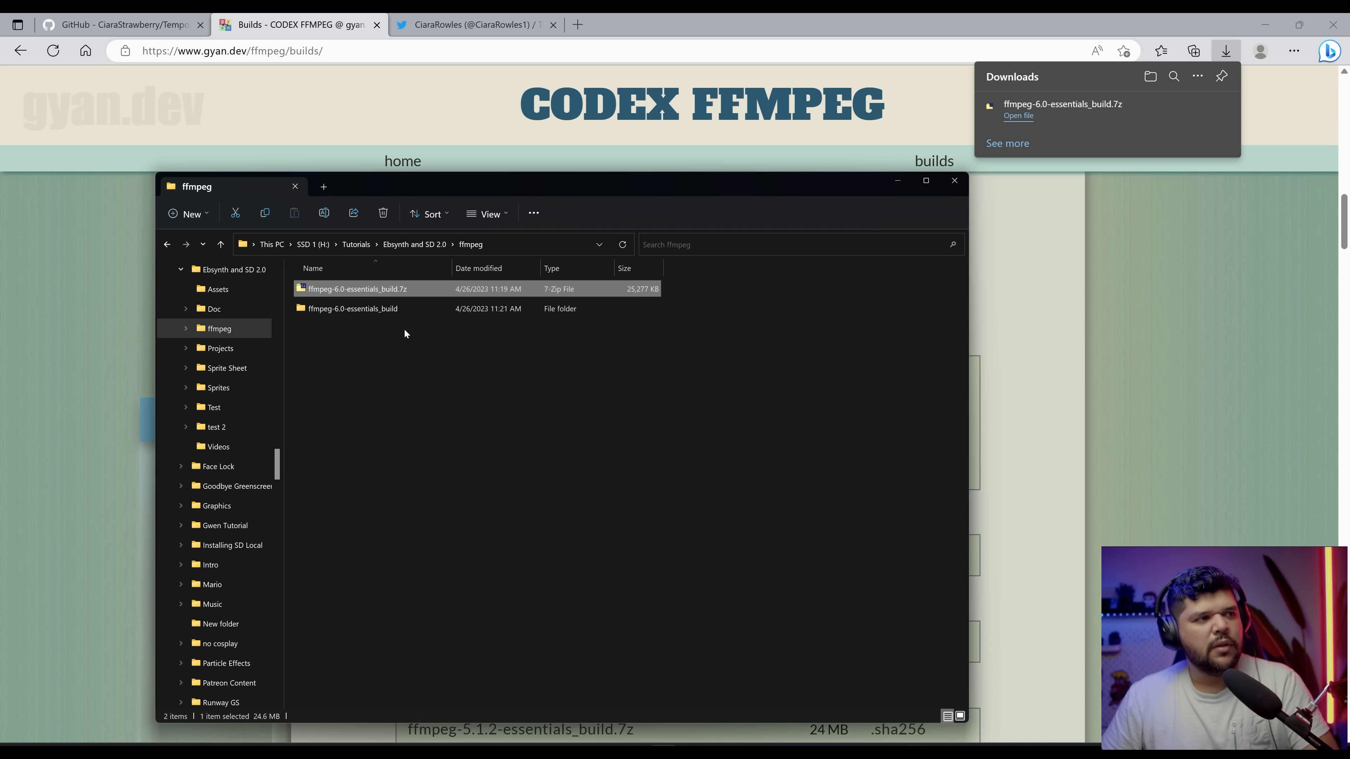
Step: Open the extracted ffmpeg-6.0-essentials_build folder down to its bin folder
double_click(399, 309)
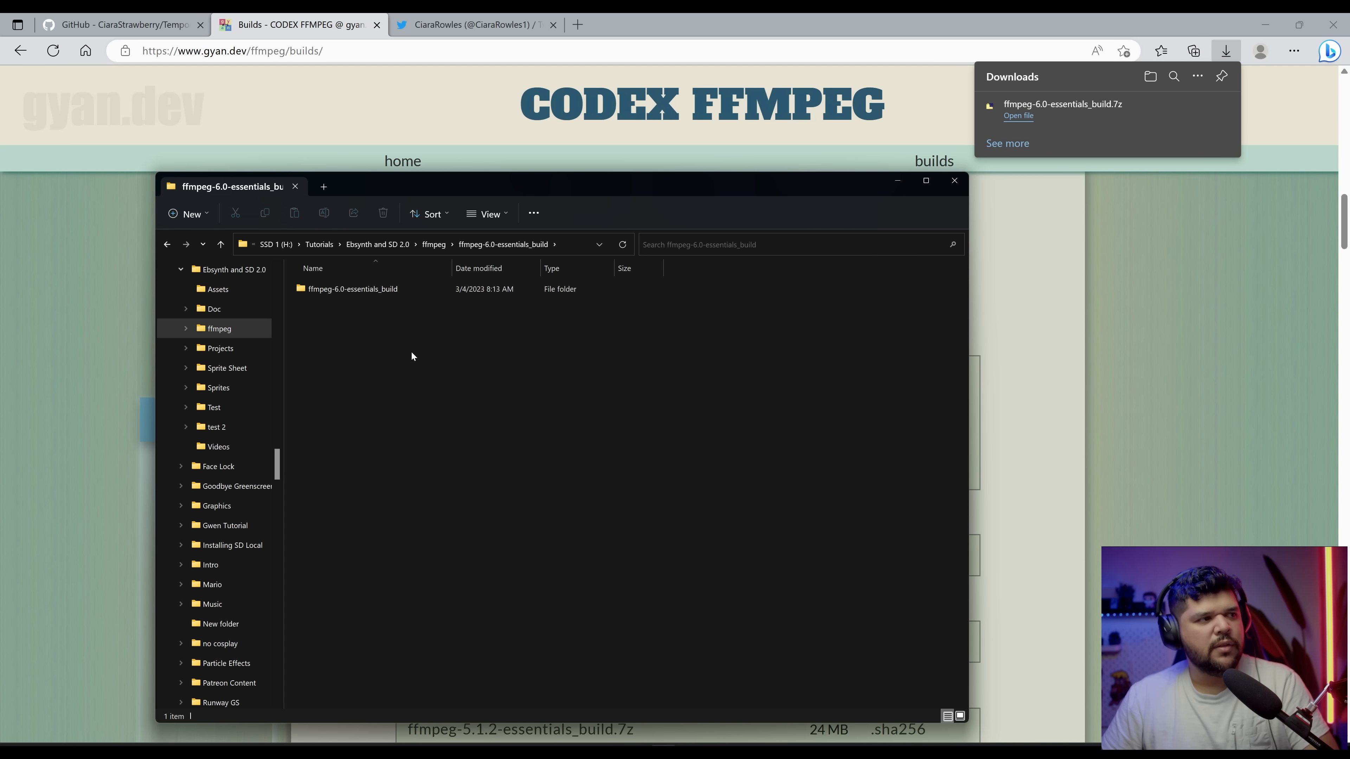
double_click(405, 291)
left_click(340, 290)
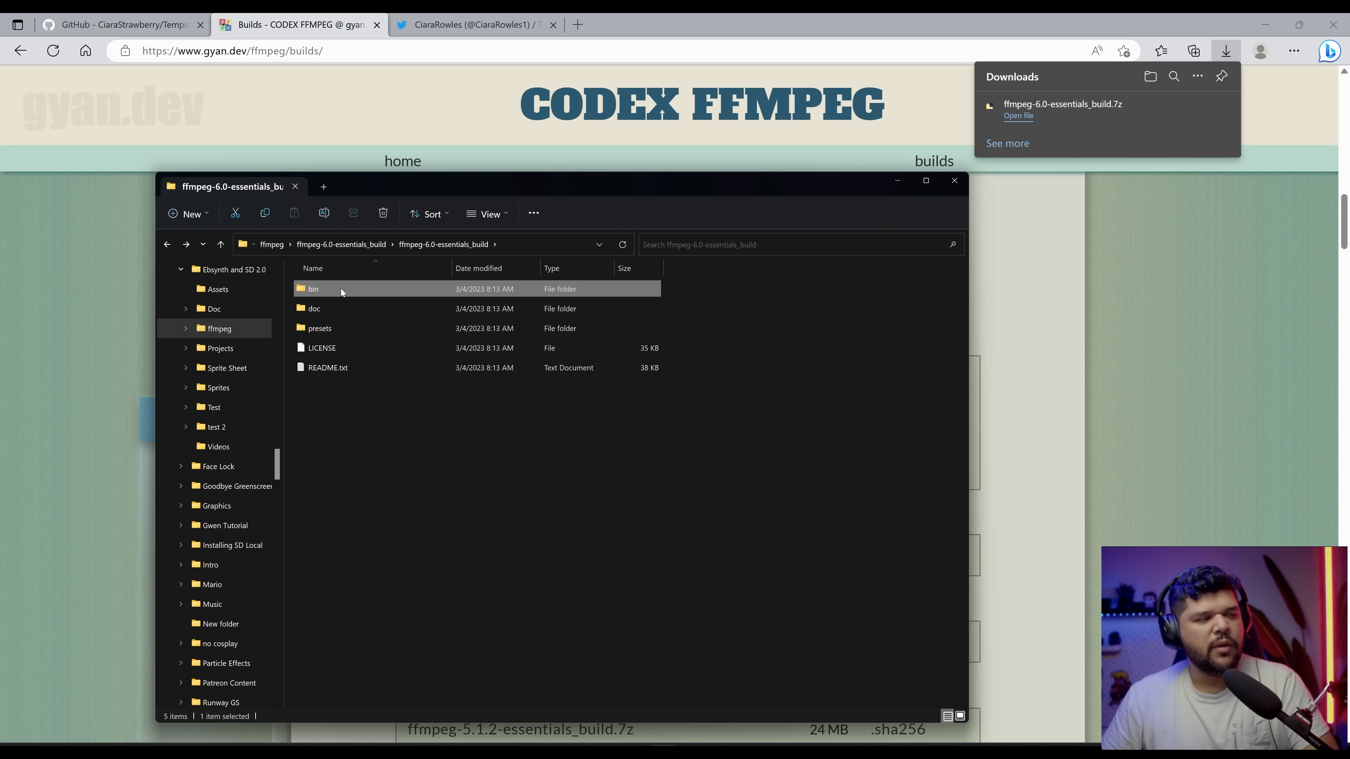
double_click(340, 288)
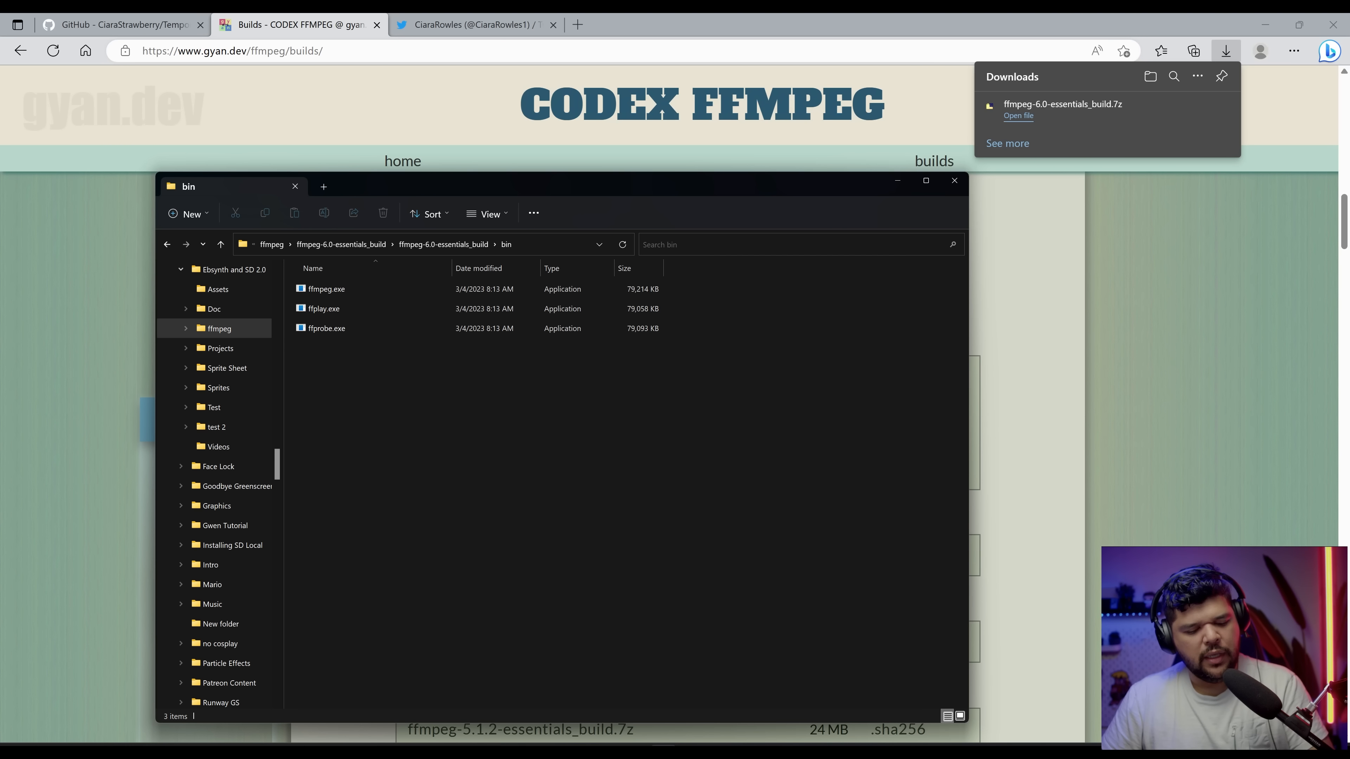
Step: Open a second File Explorer window at the PATH_Programs folder on the C drive
key("super+e")
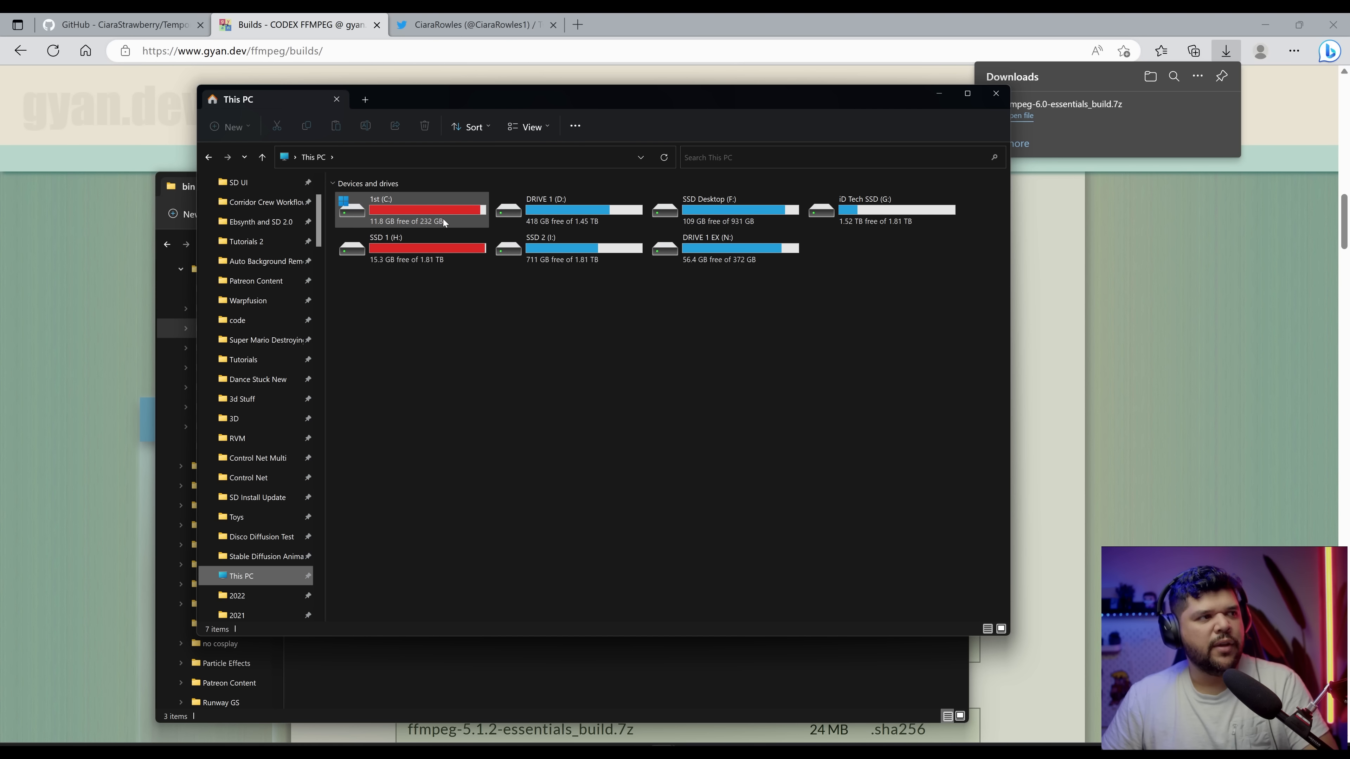
double_click(408, 212)
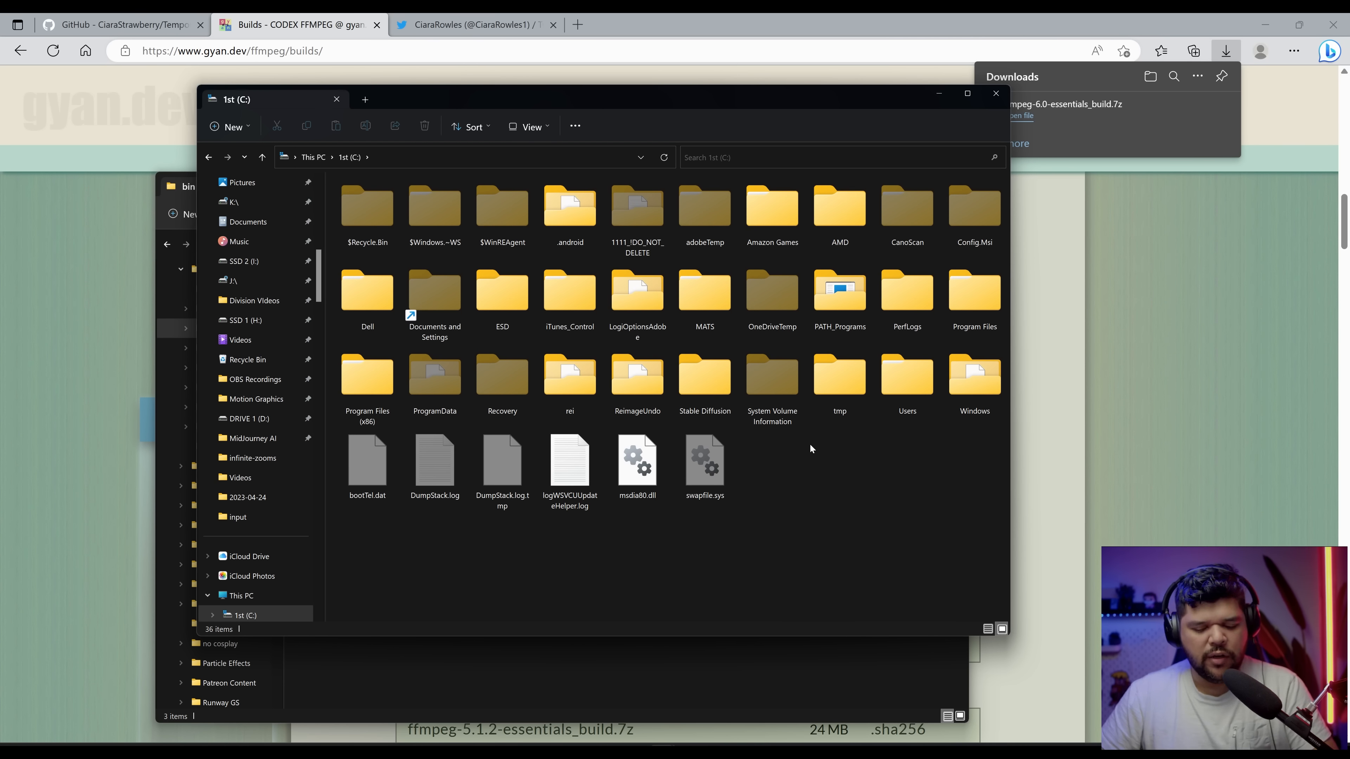
mouse_move(861, 330)
double_click(859, 325)
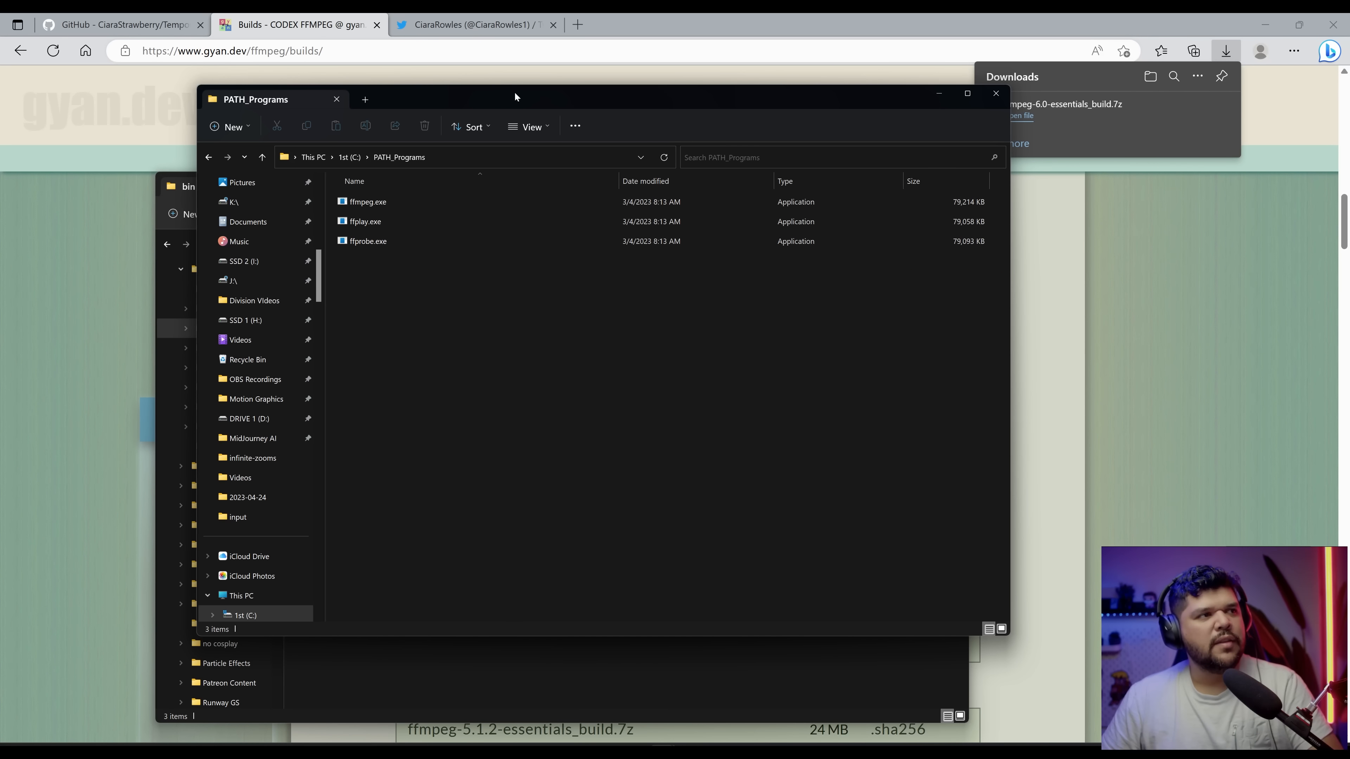
Step: Arrange both Explorer windows side by side and select the three executables in the bin folder
left_click_drag(513, 91, 871, 127)
left_click_drag(405, 182, 303, 115)
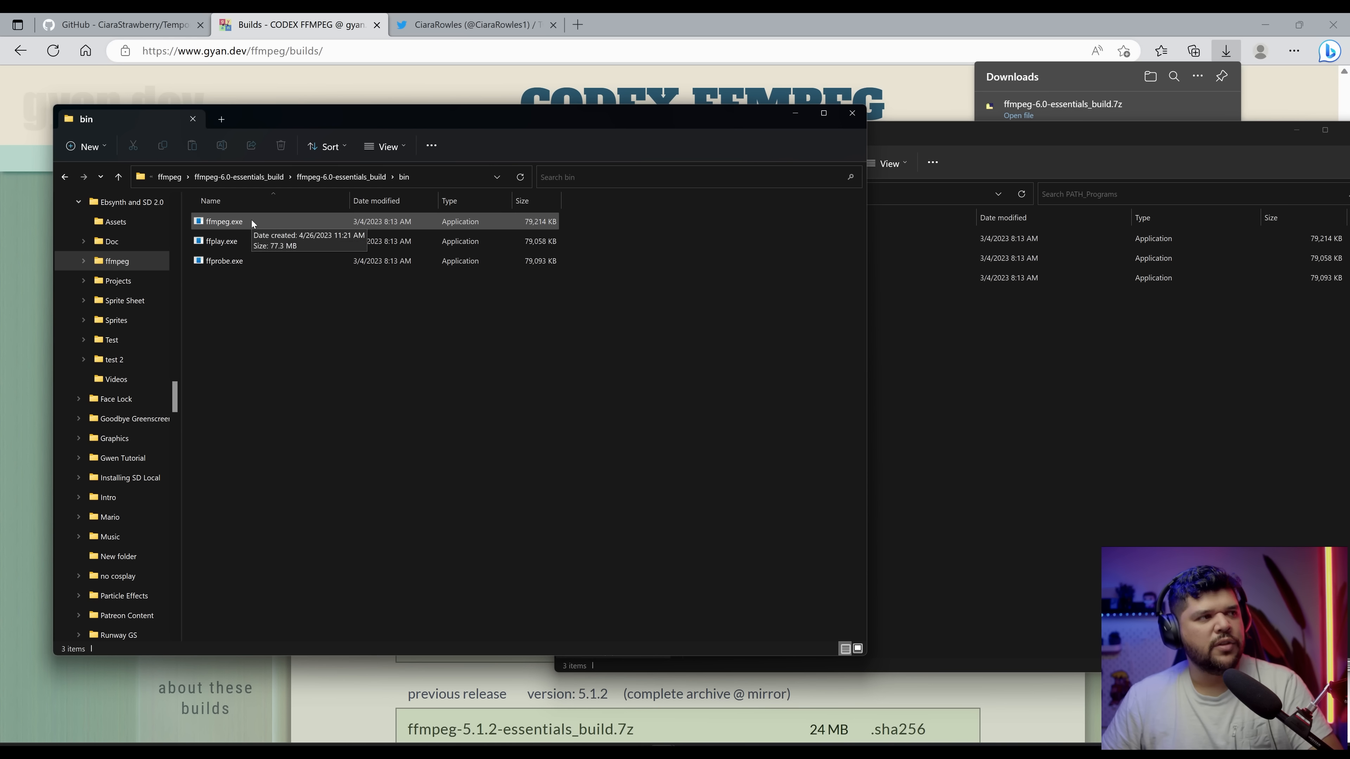
left_click_drag(346, 308, 270, 227)
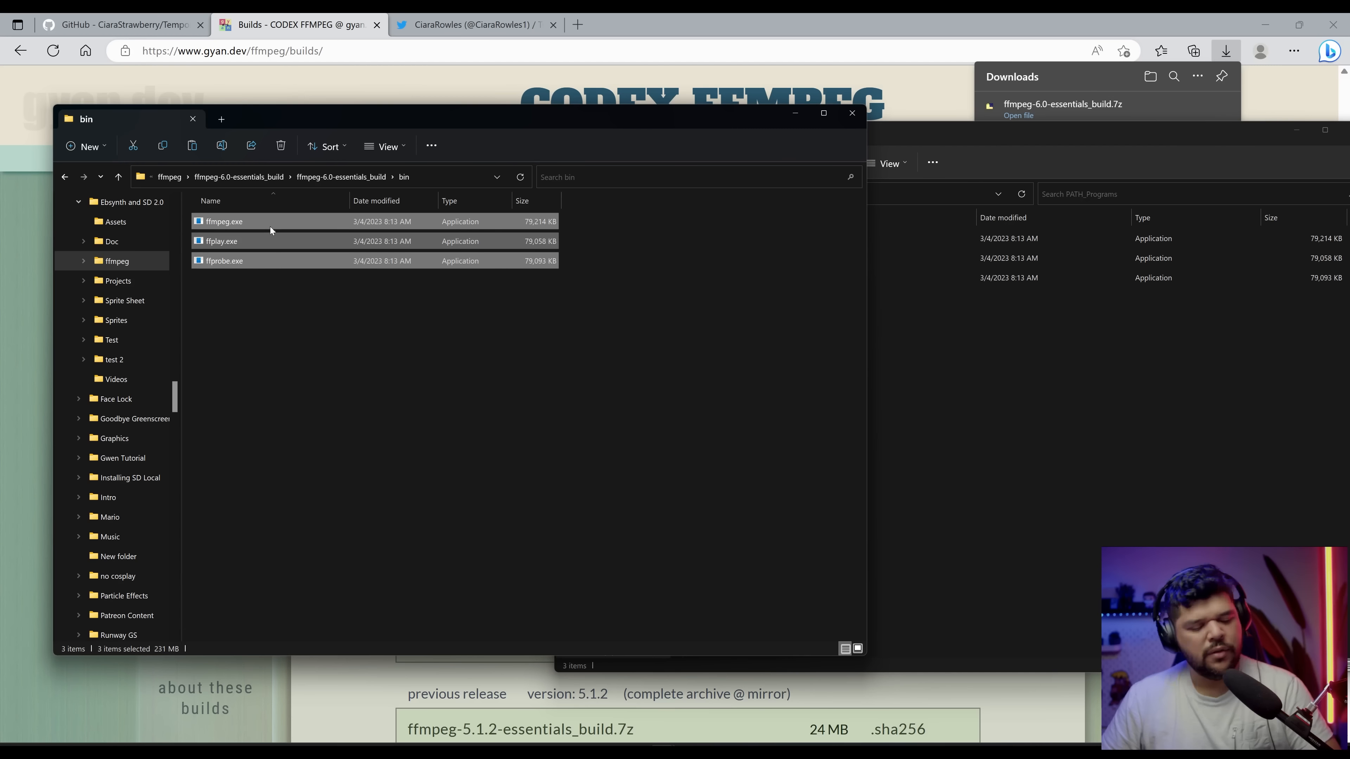
left_click(982, 413)
left_click_drag(882, 132, 626, 115)
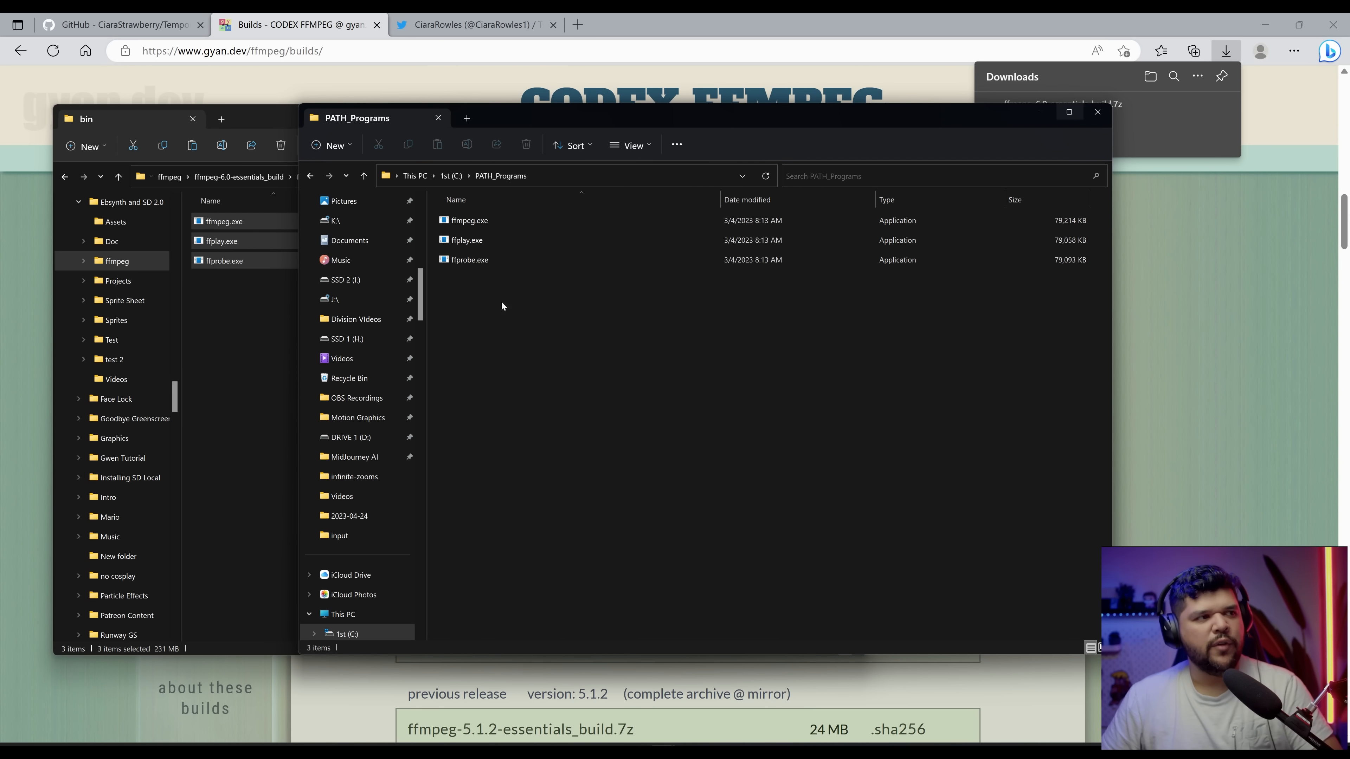
Step: Close the bin folder window and move the PATH_Programs window into view
key("alt+Tab")
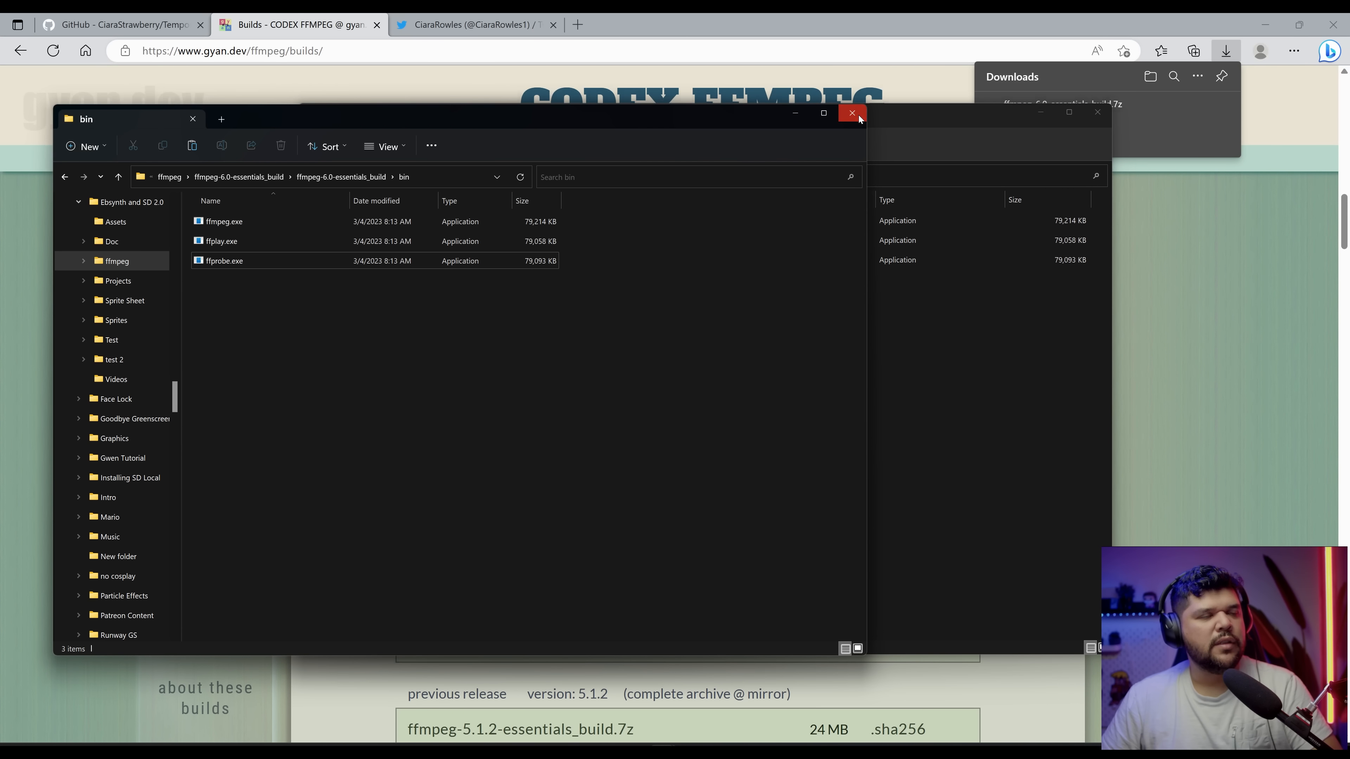
left_click(844, 118)
left_click_drag(844, 118, 760, 122)
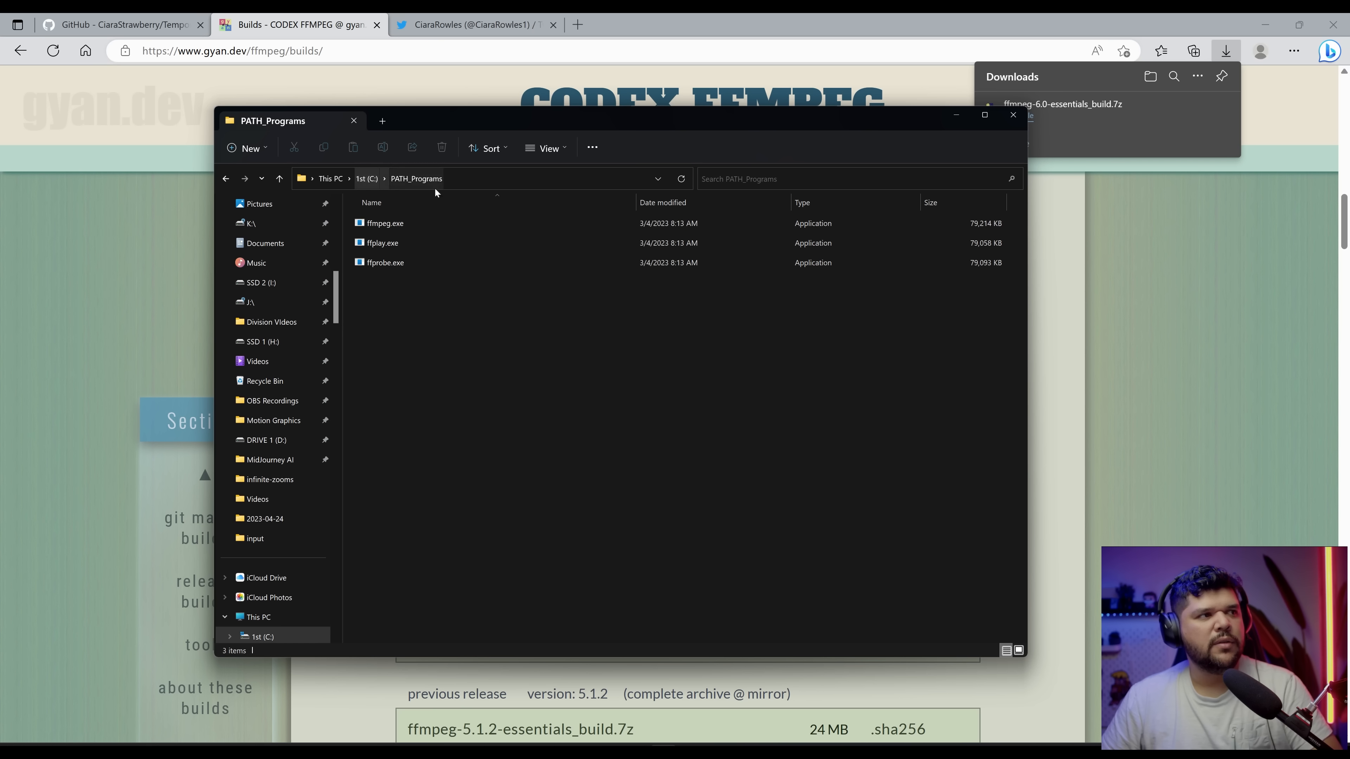
Step: Search the Start menu for path and open Edit the system environment variables
key("super")
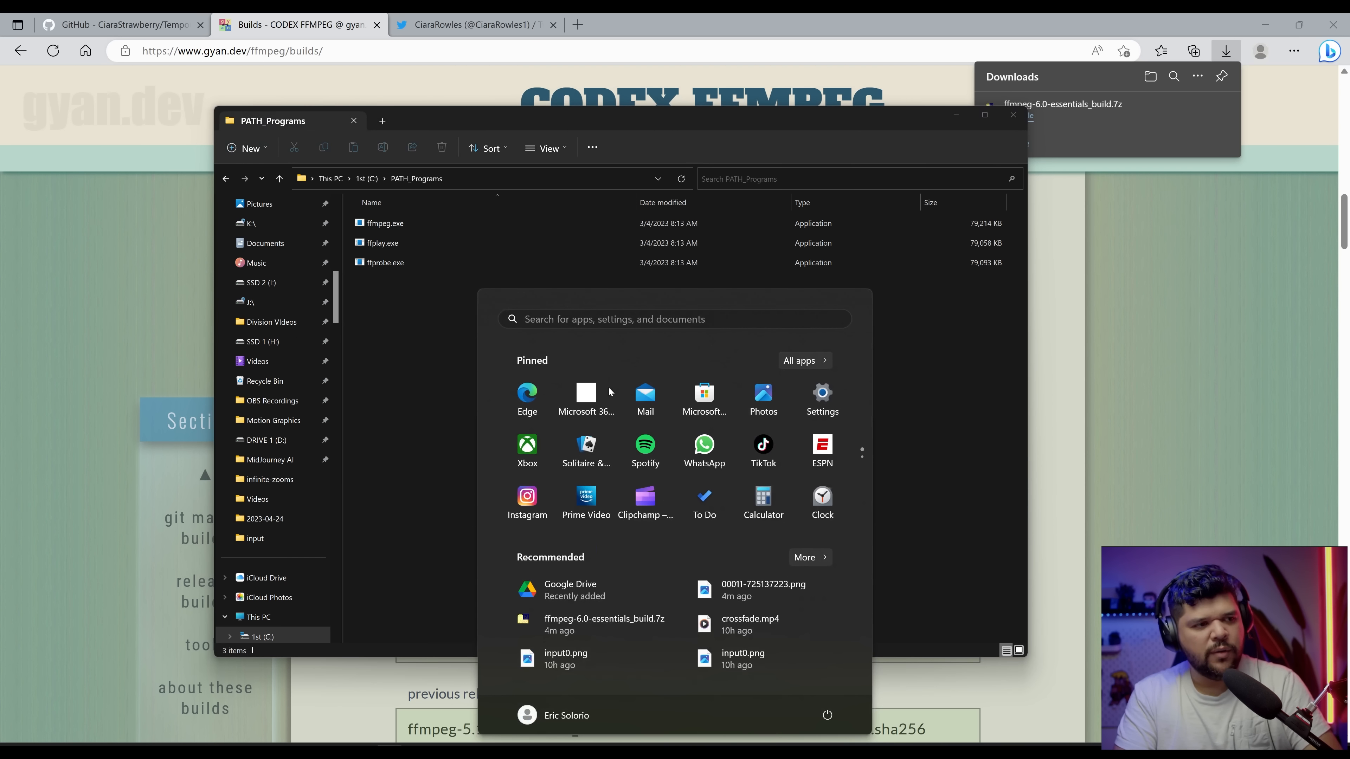
type("pa")
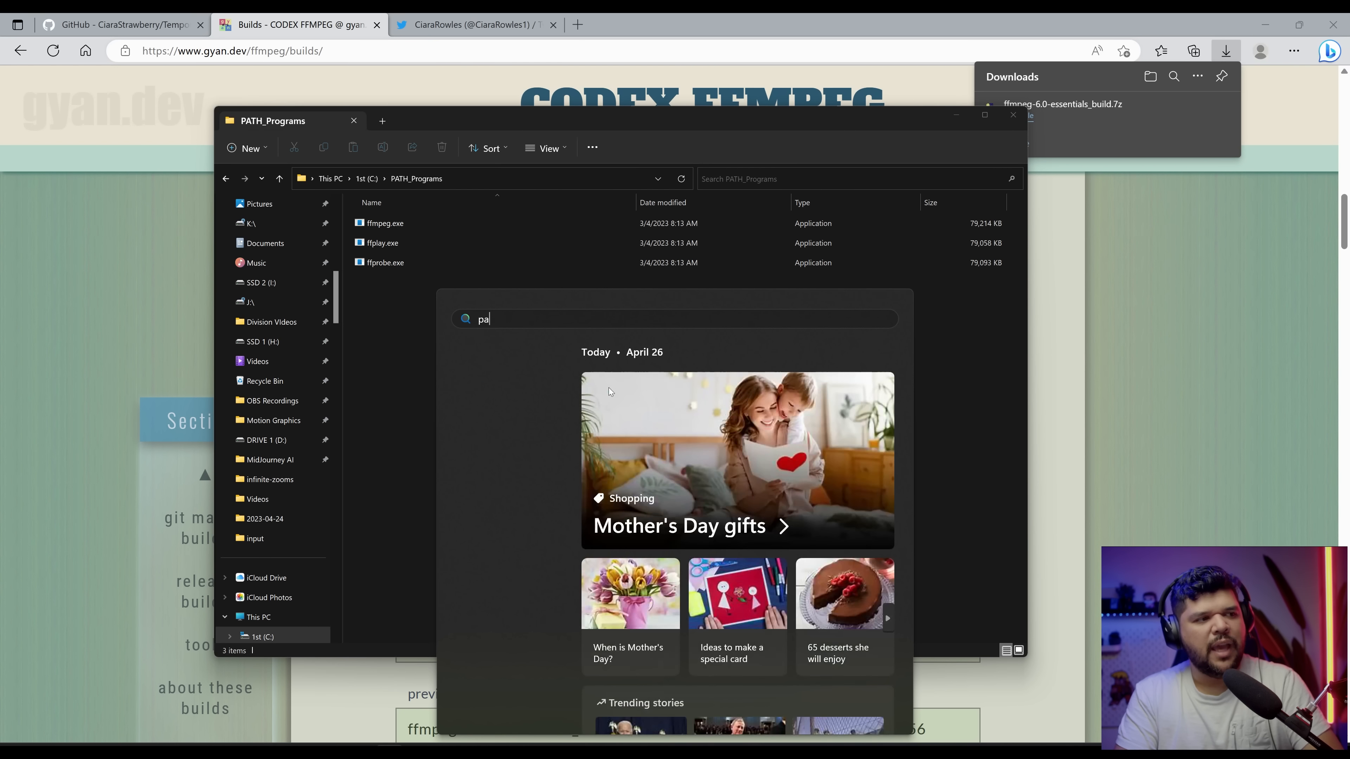
type("th")
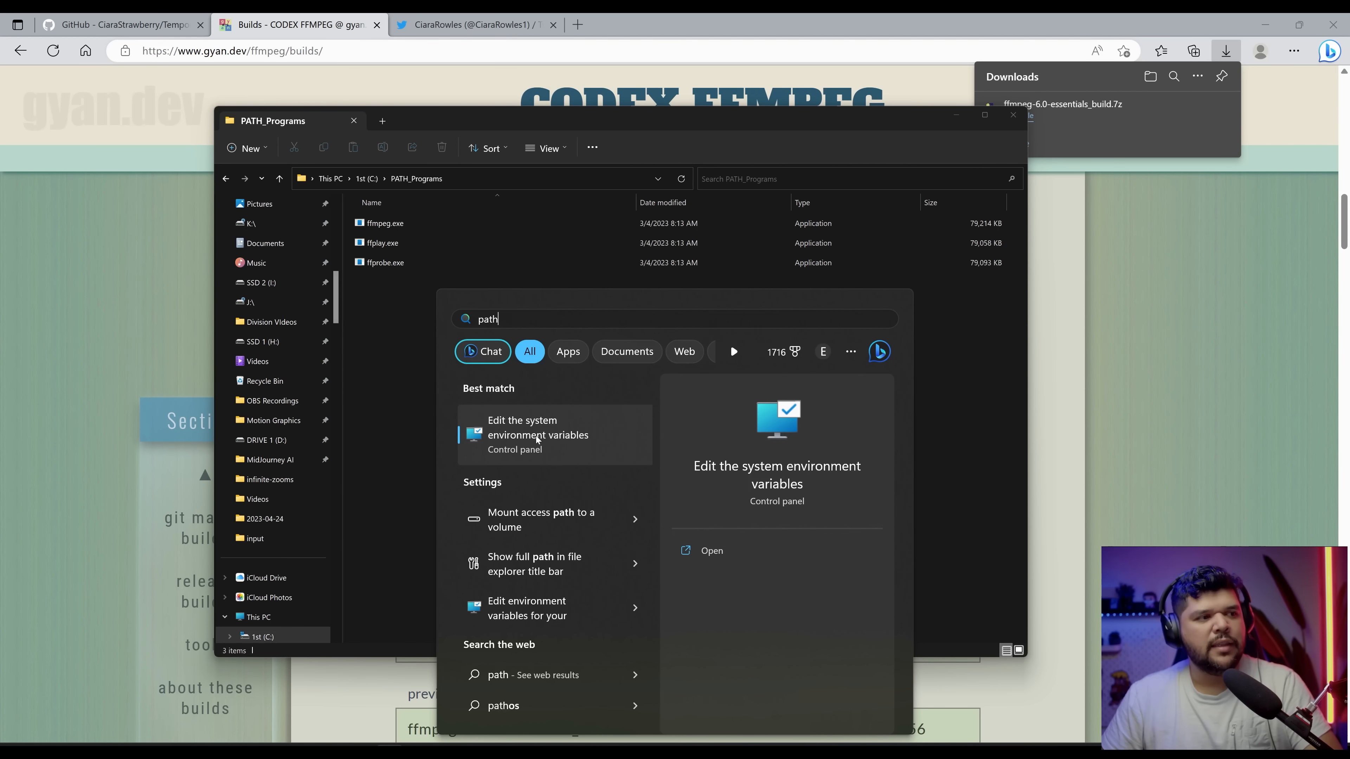
left_click(565, 439)
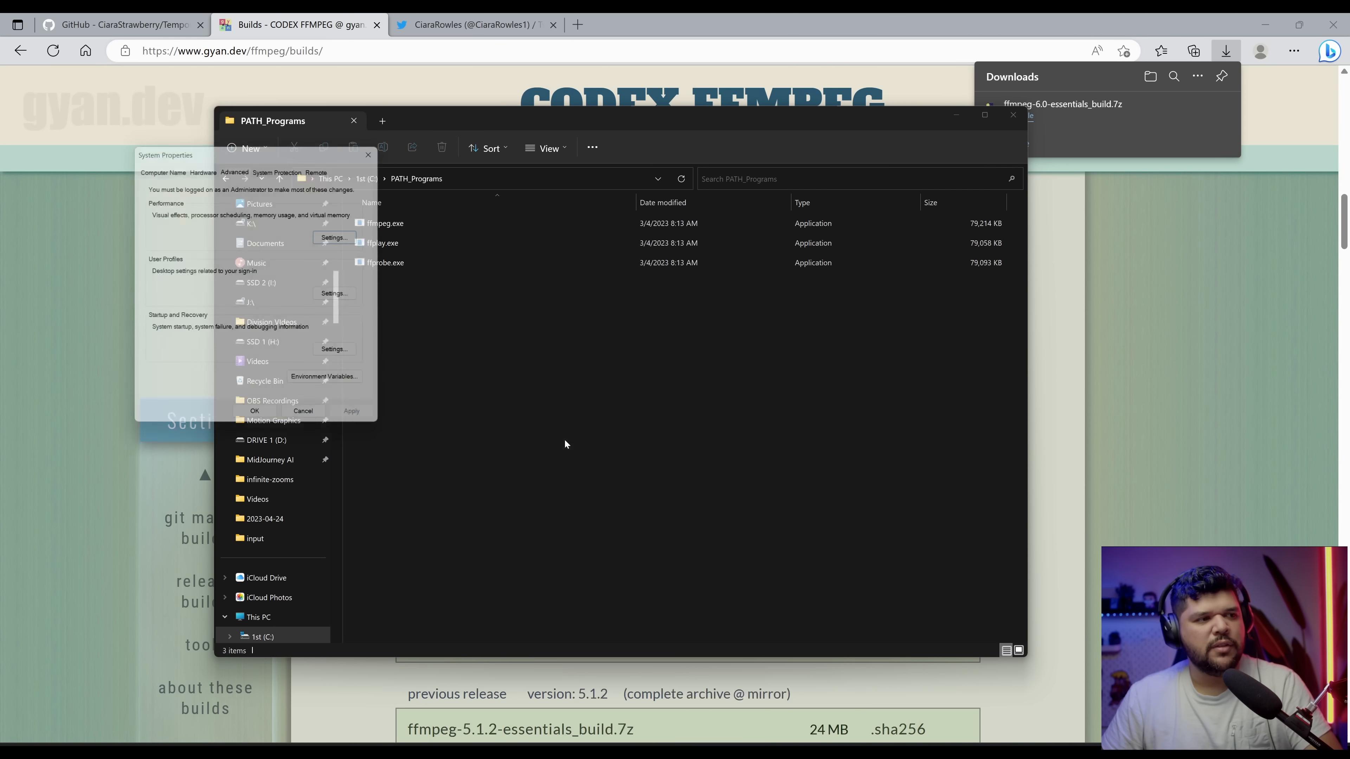
Step: Open Environment Variables and start editing the user Path variable
left_click(579, 502)
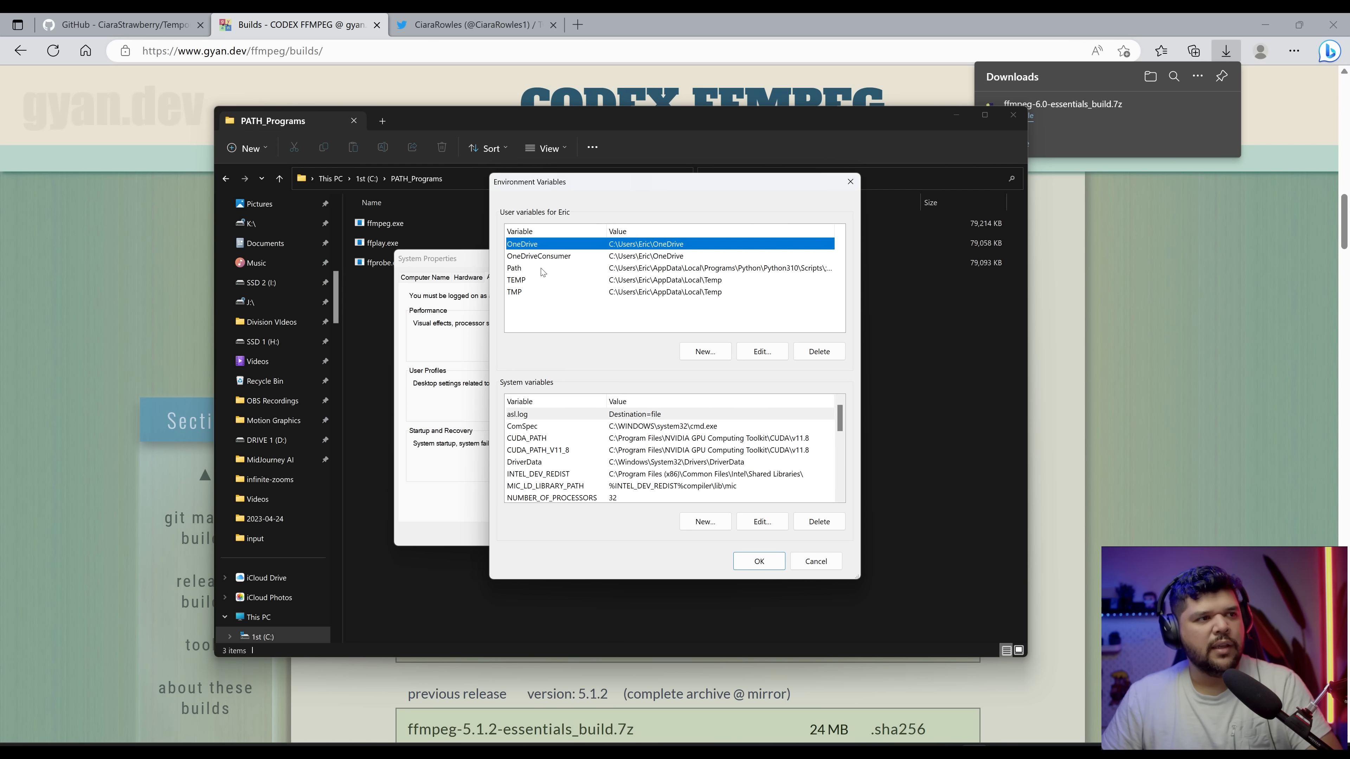
left_click(542, 270)
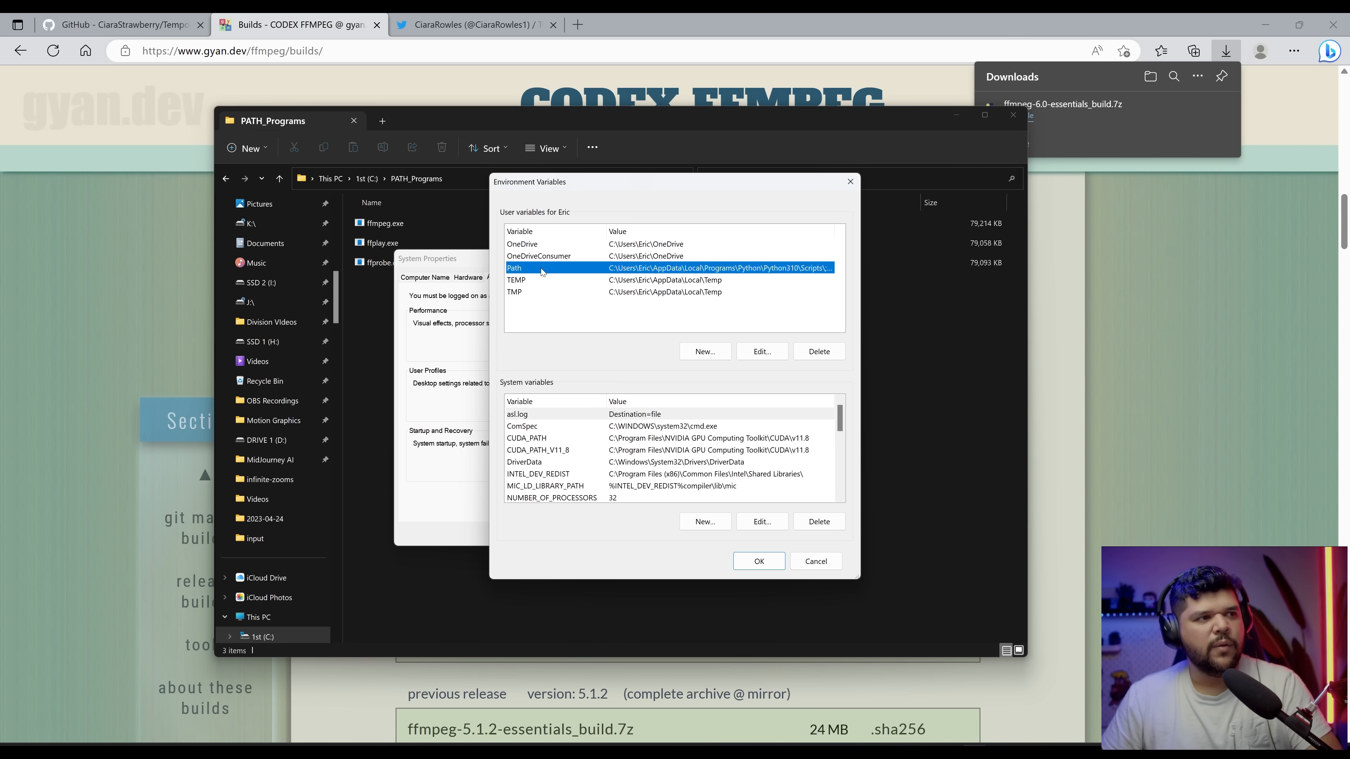
left_click(752, 357)
Step: Select the PATH_Programs folder address C:\PATH_Programs and minimize the Explorer window
left_click(584, 337)
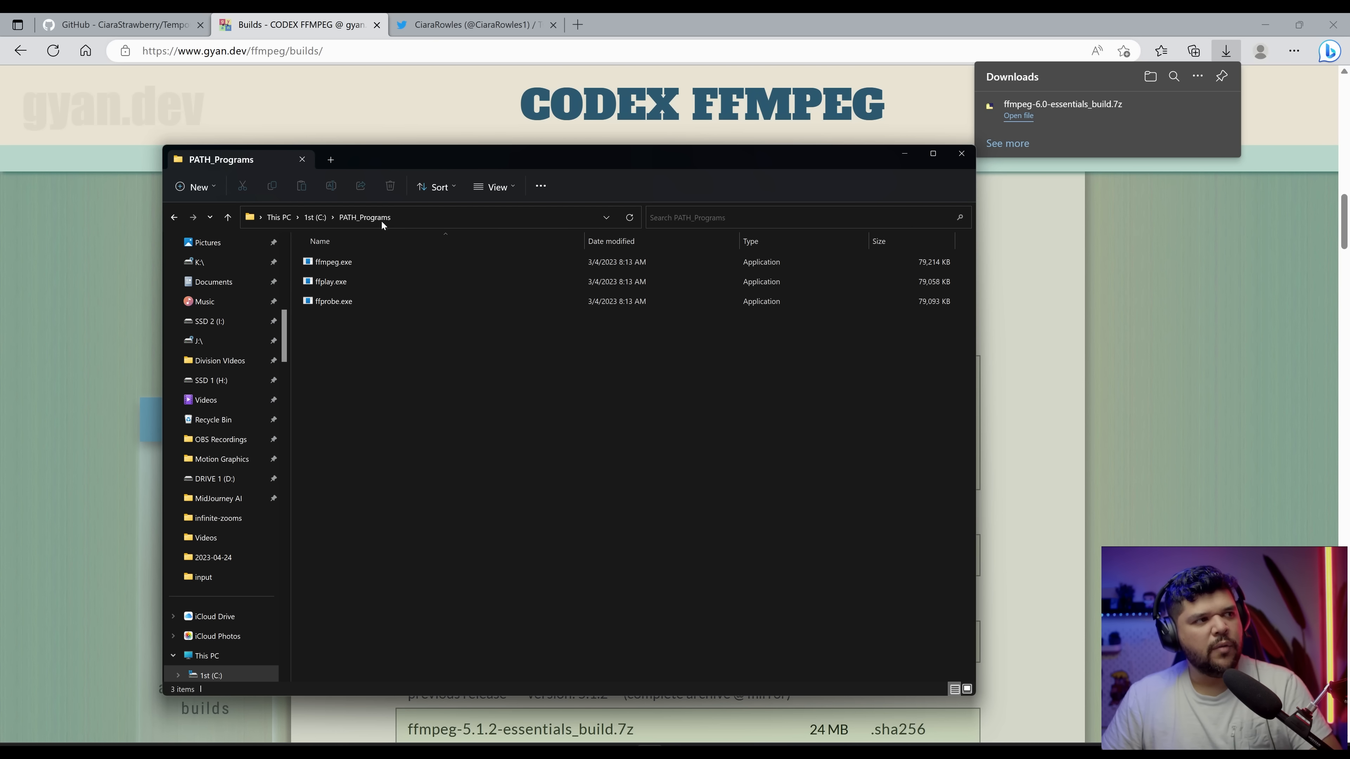
left_click(420, 214)
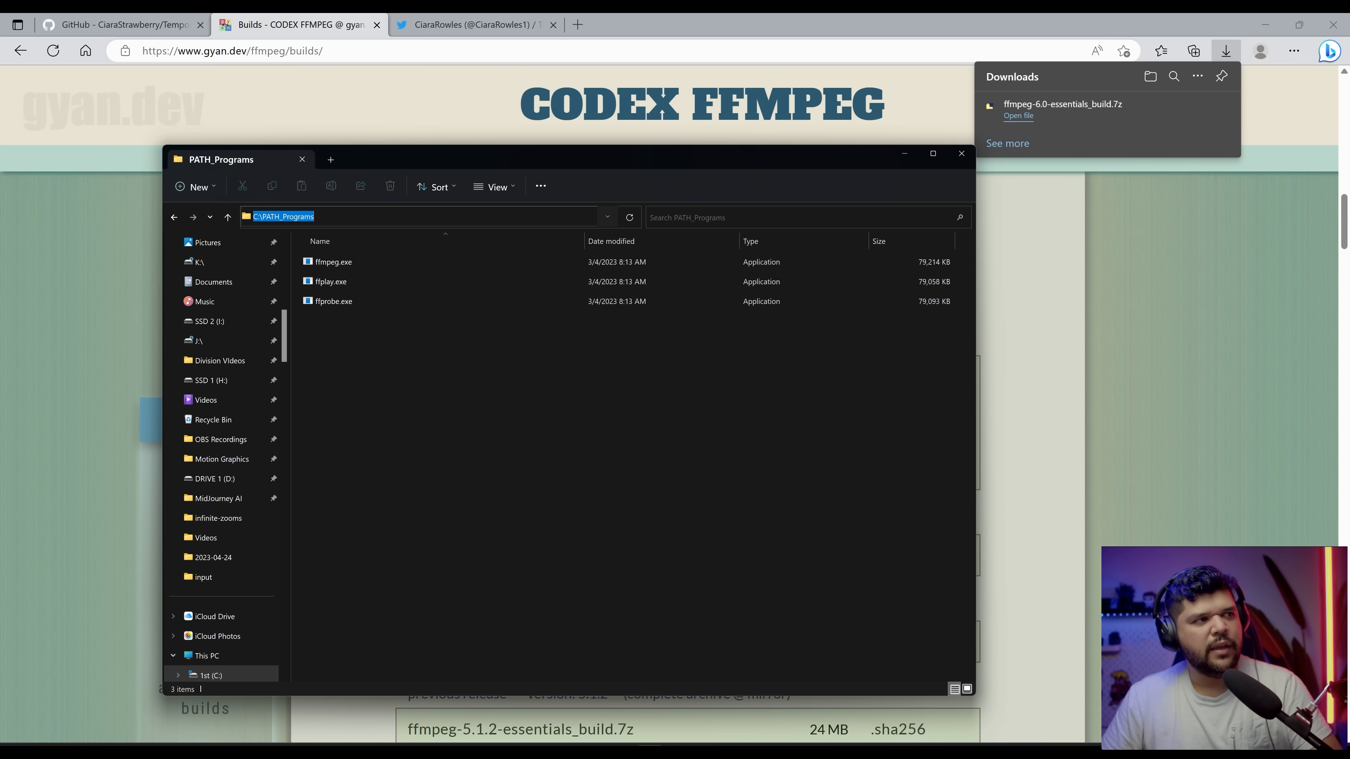
left_click(898, 158)
Step: Make sure C:\PATH_Programs is an entry of the user Path variable and close all environment dialogs with OK
double_click(627, 363)
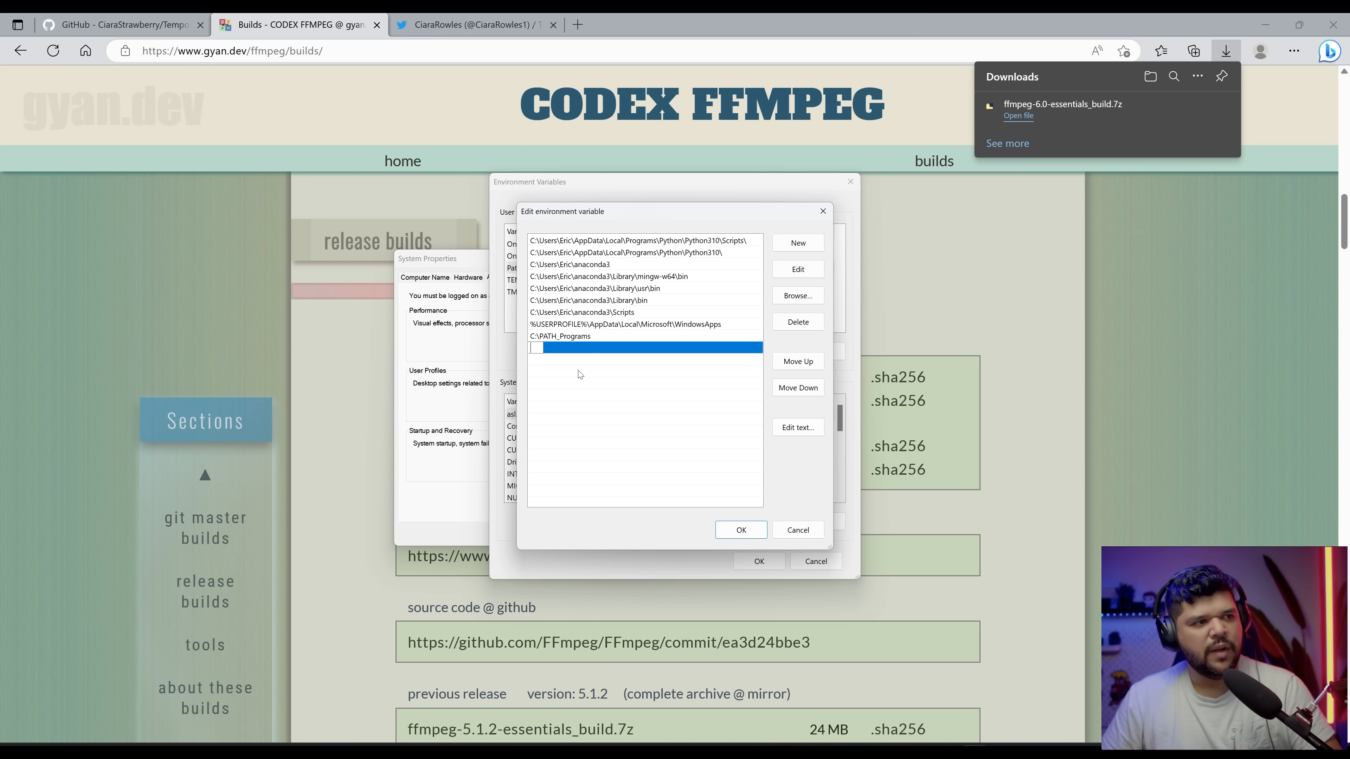
left_click(568, 377)
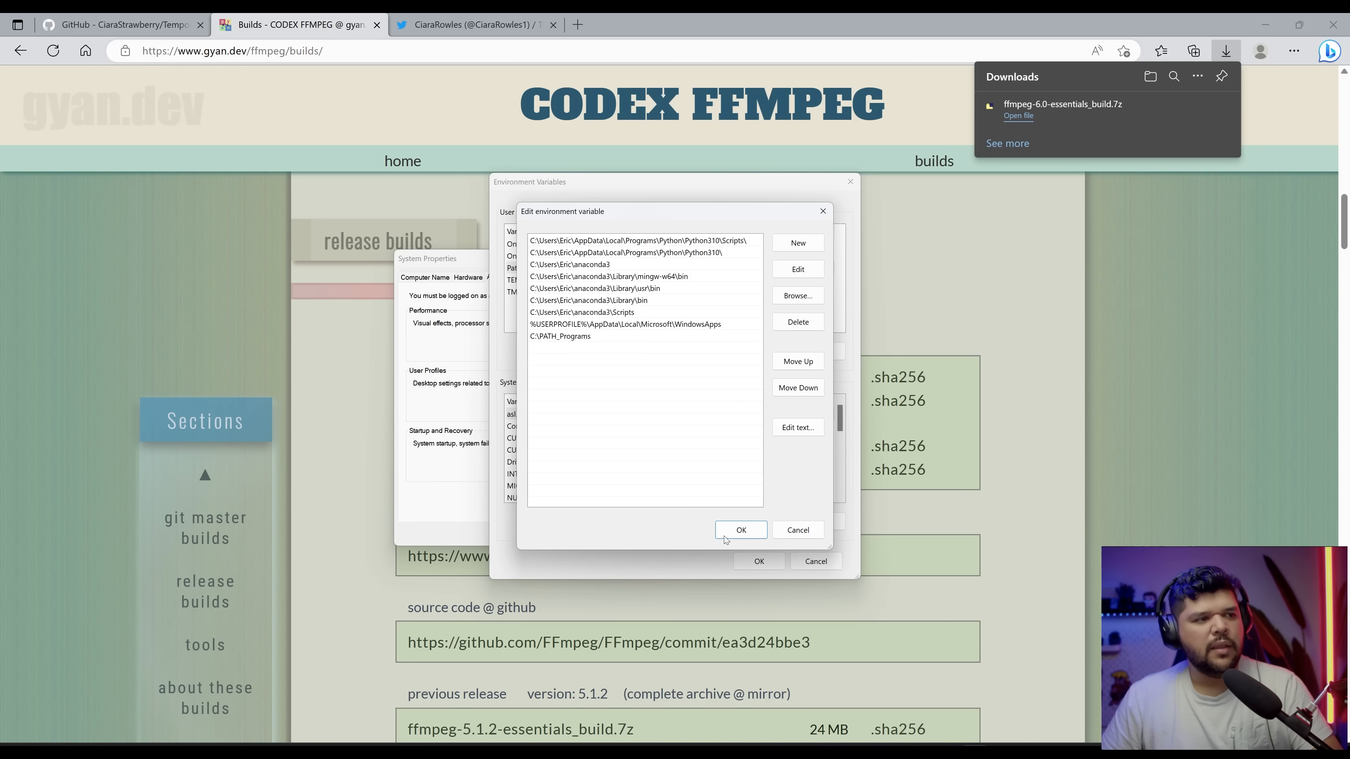
left_click(766, 533)
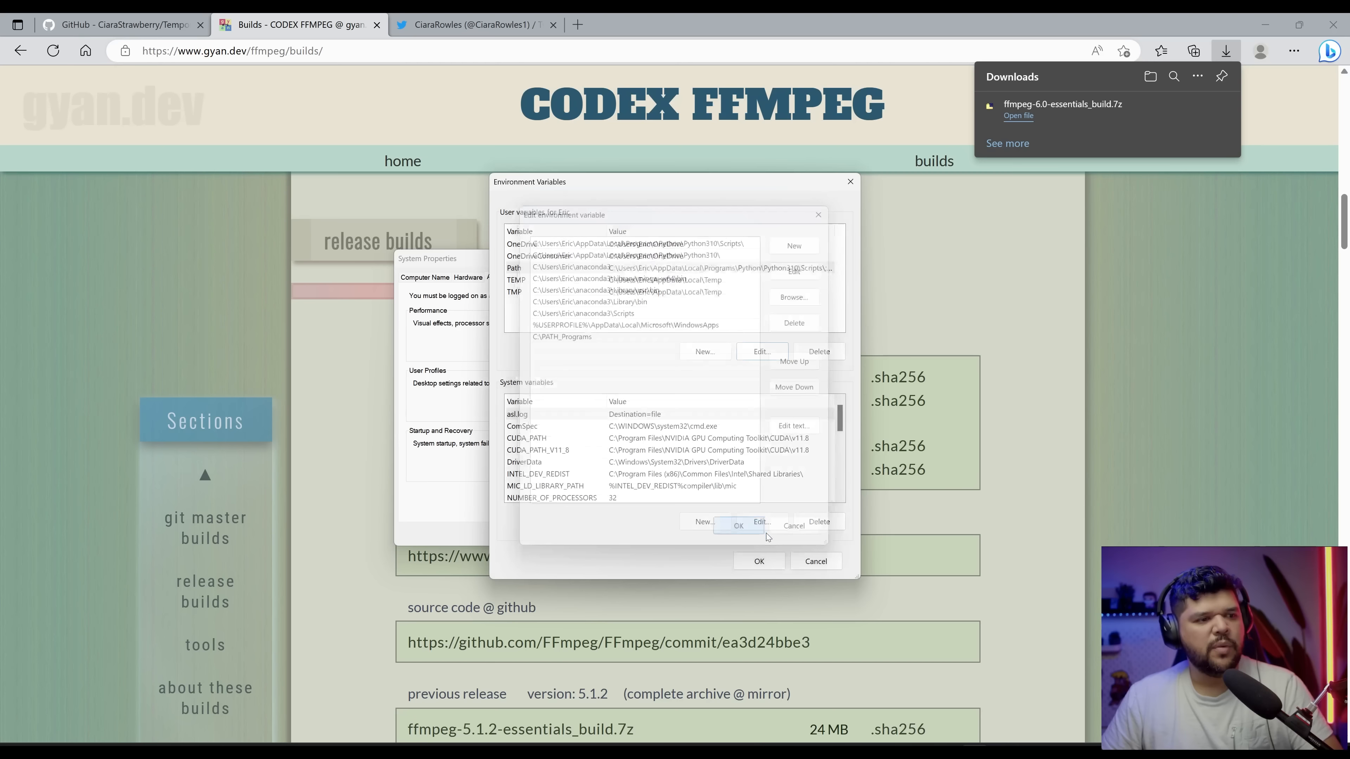
left_click(756, 561)
left_click(524, 534)
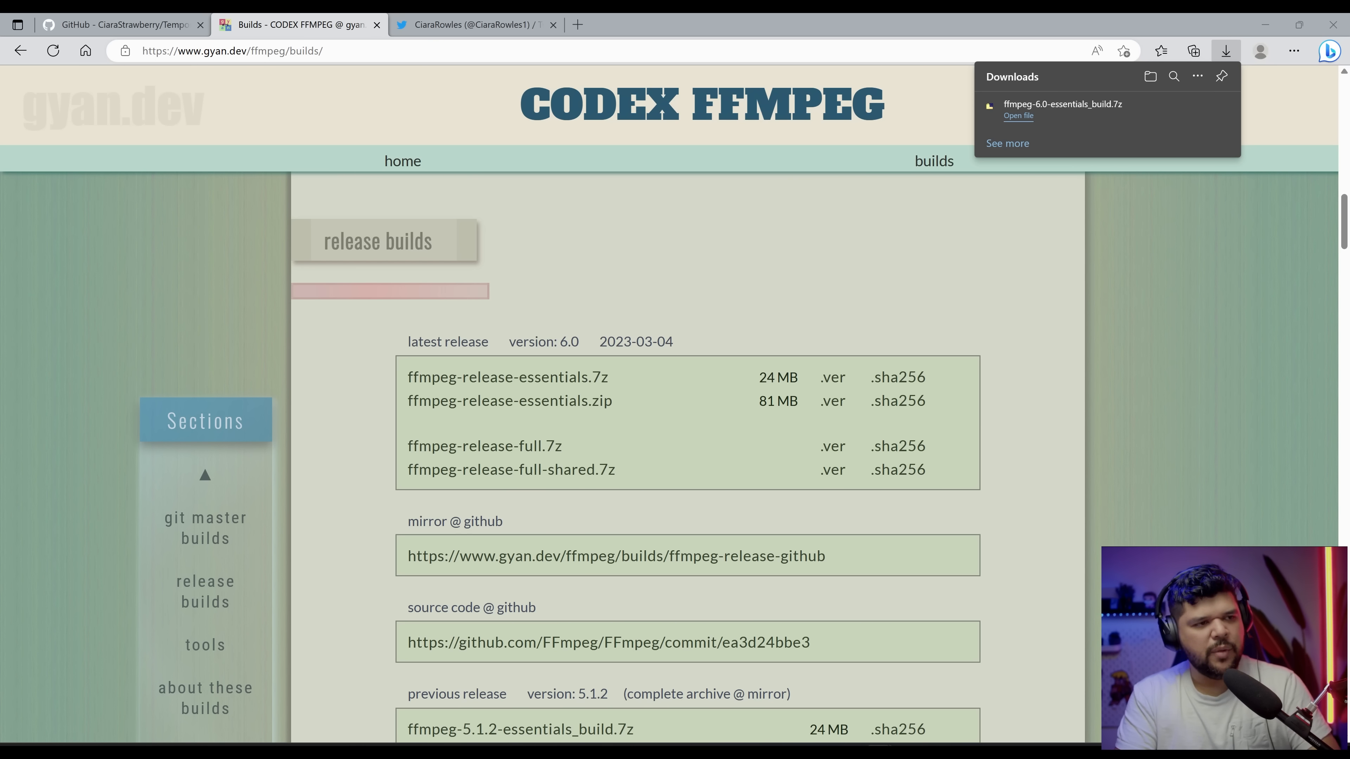
Step: Open Command Prompt, run ffmpeg to verify the installation, and close the window
left_click(943, 512)
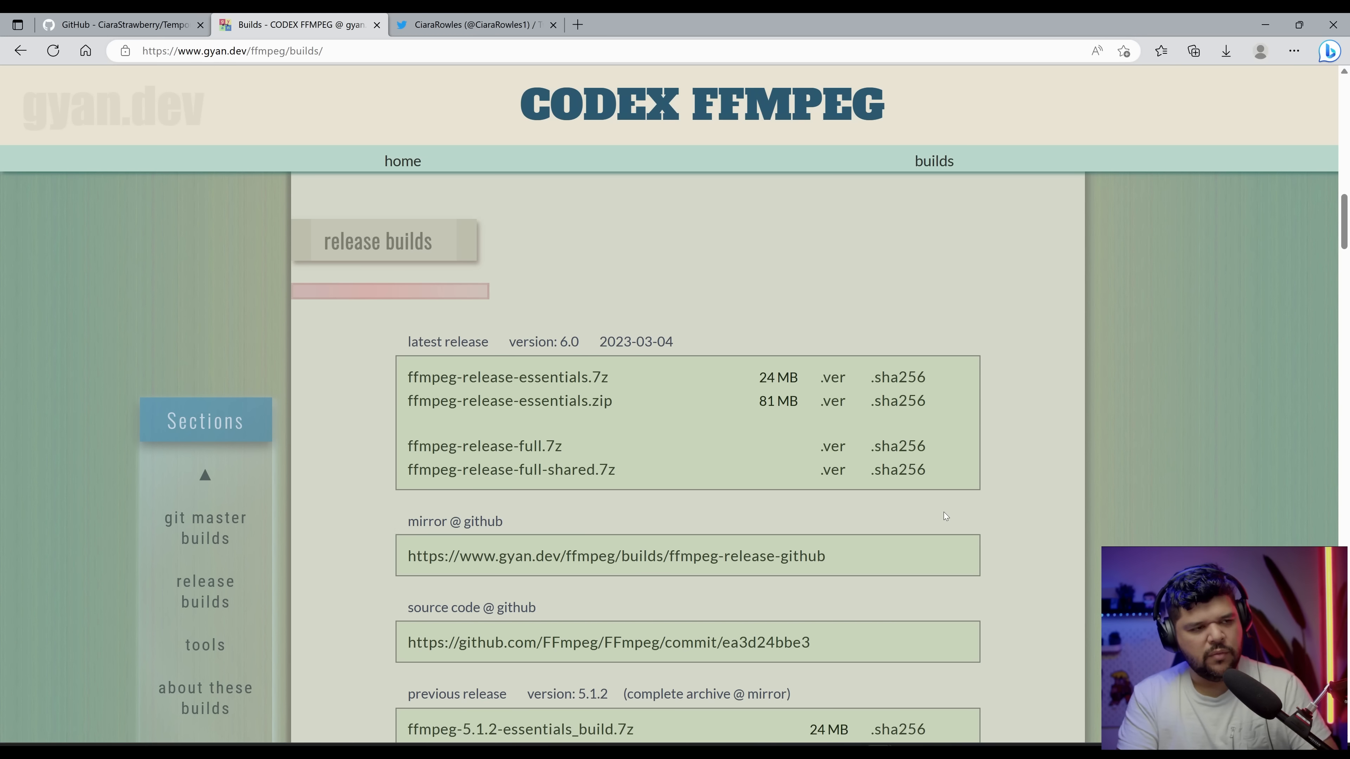
key("super")
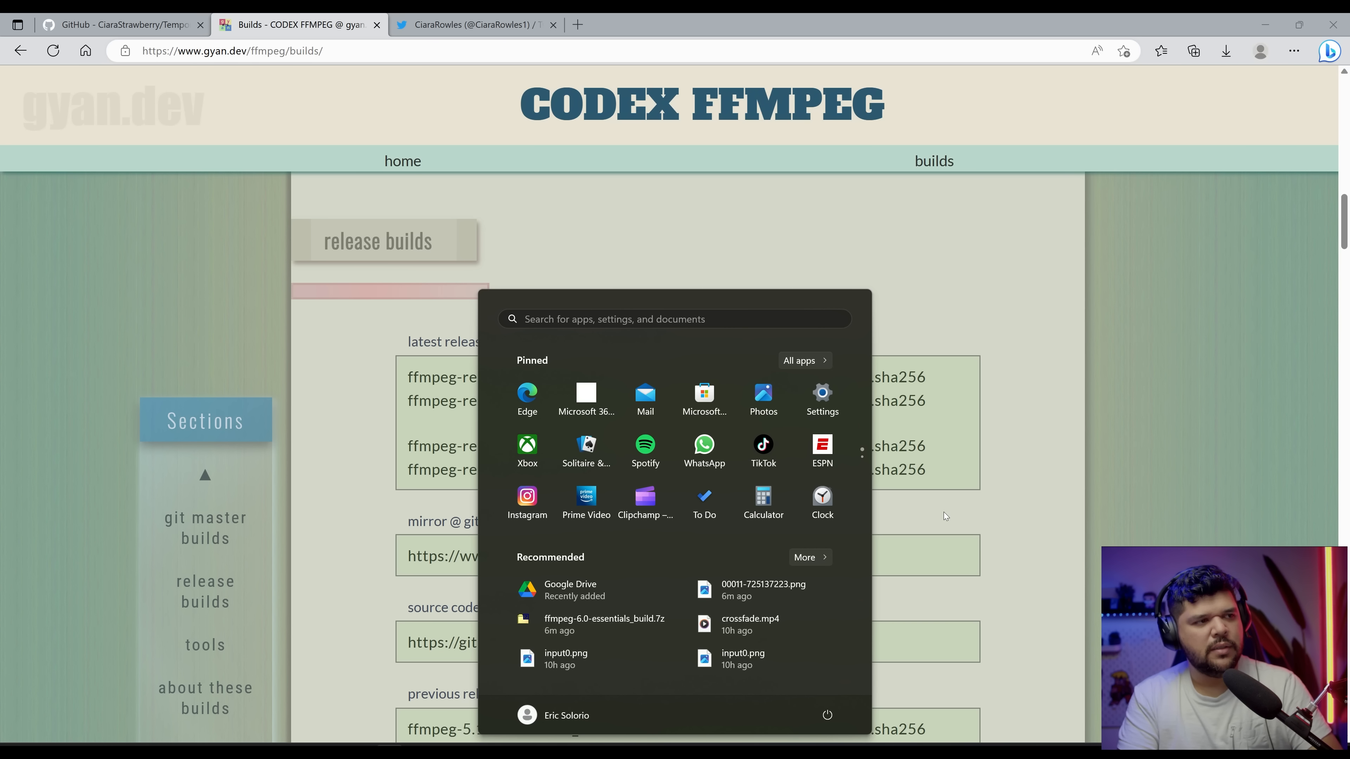
type("cmd")
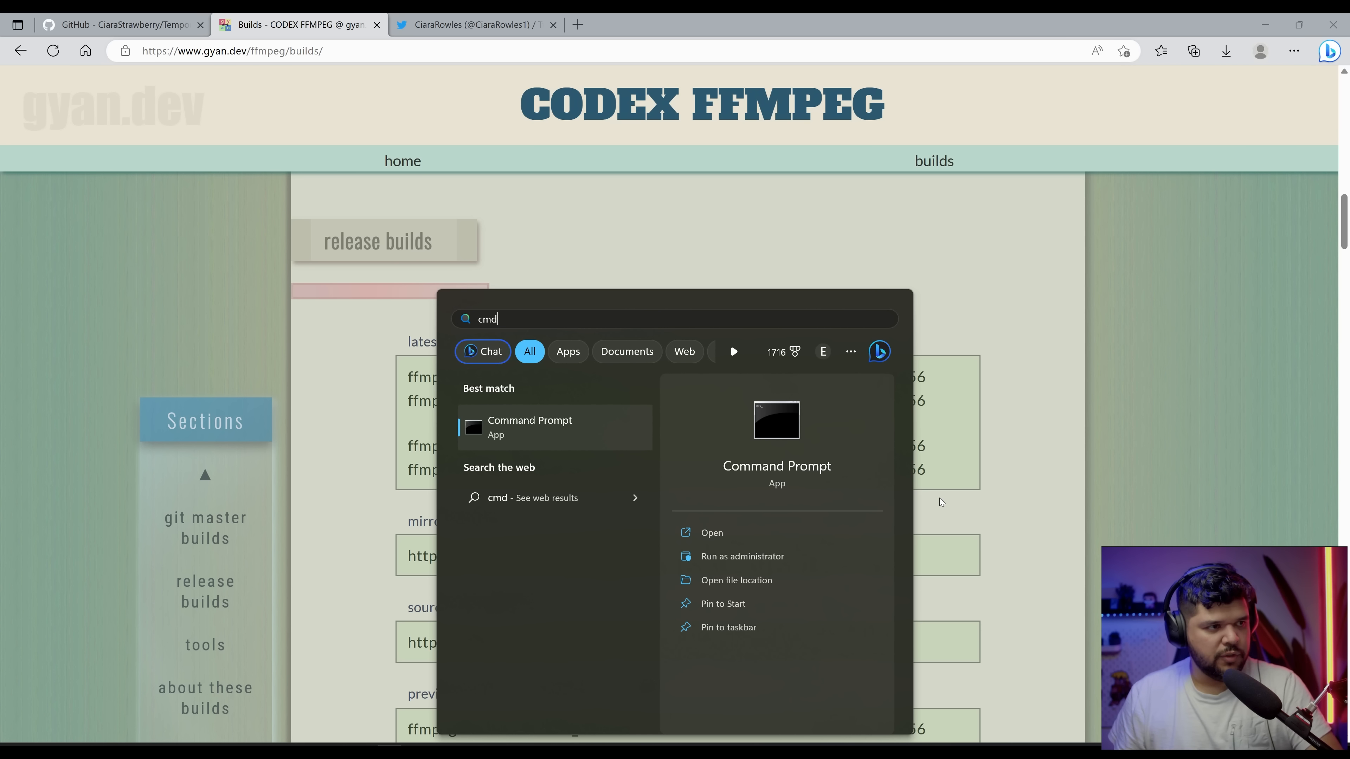
left_click(582, 447)
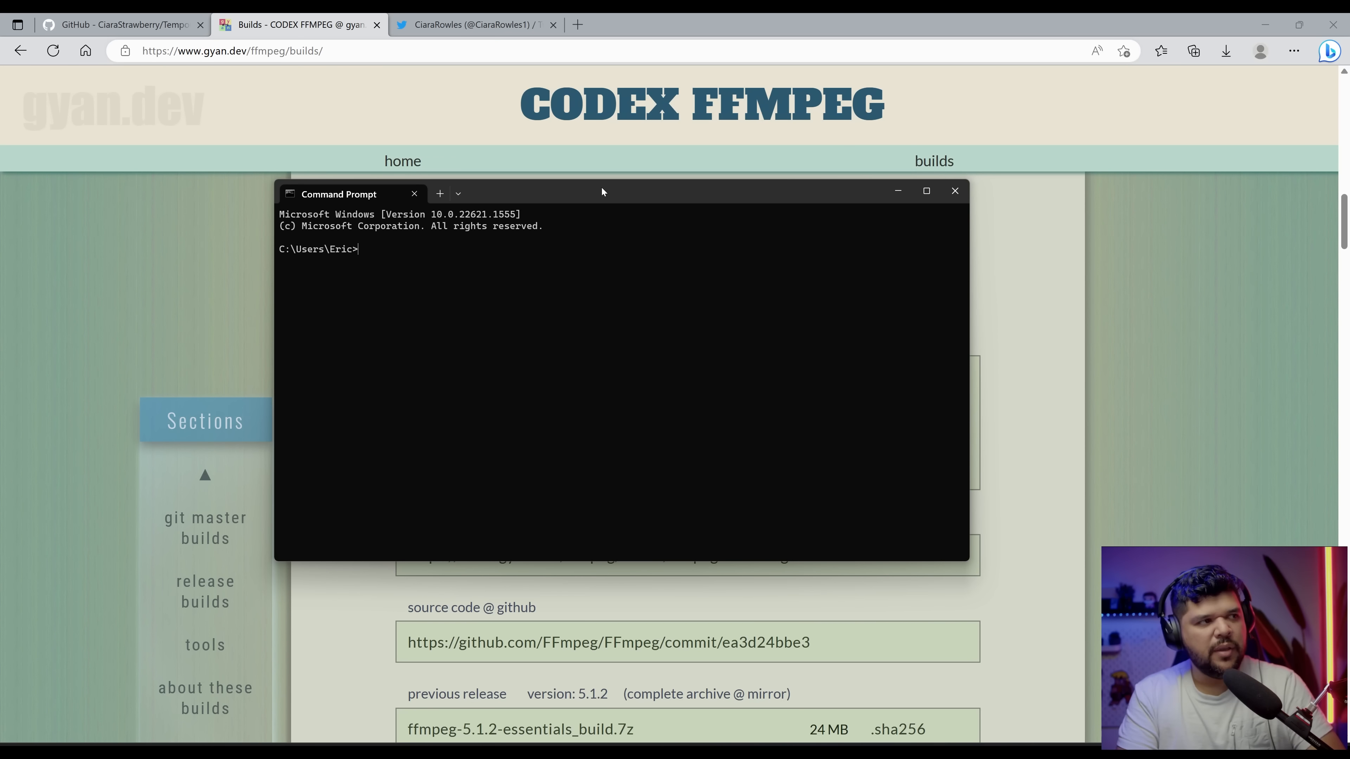
type("ffmpeg")
key("Return")
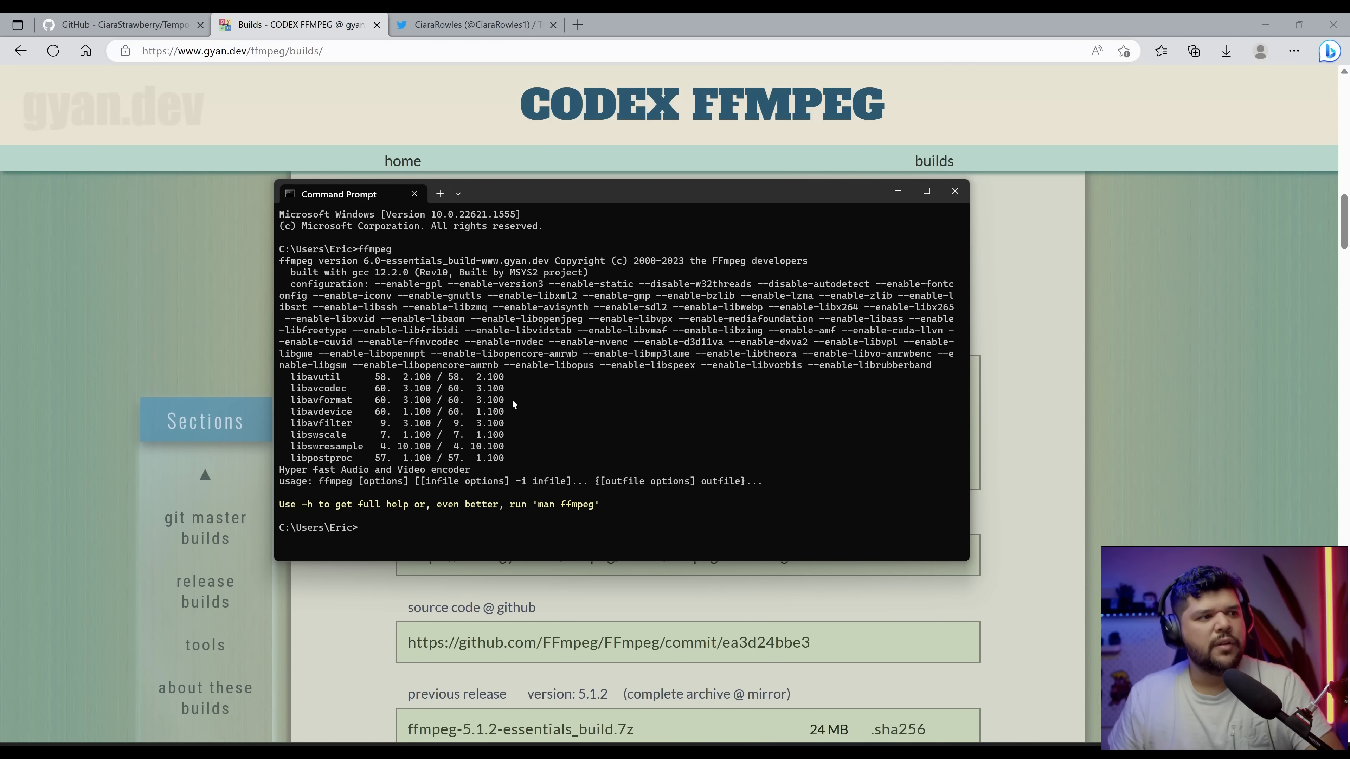
left_click(955, 190)
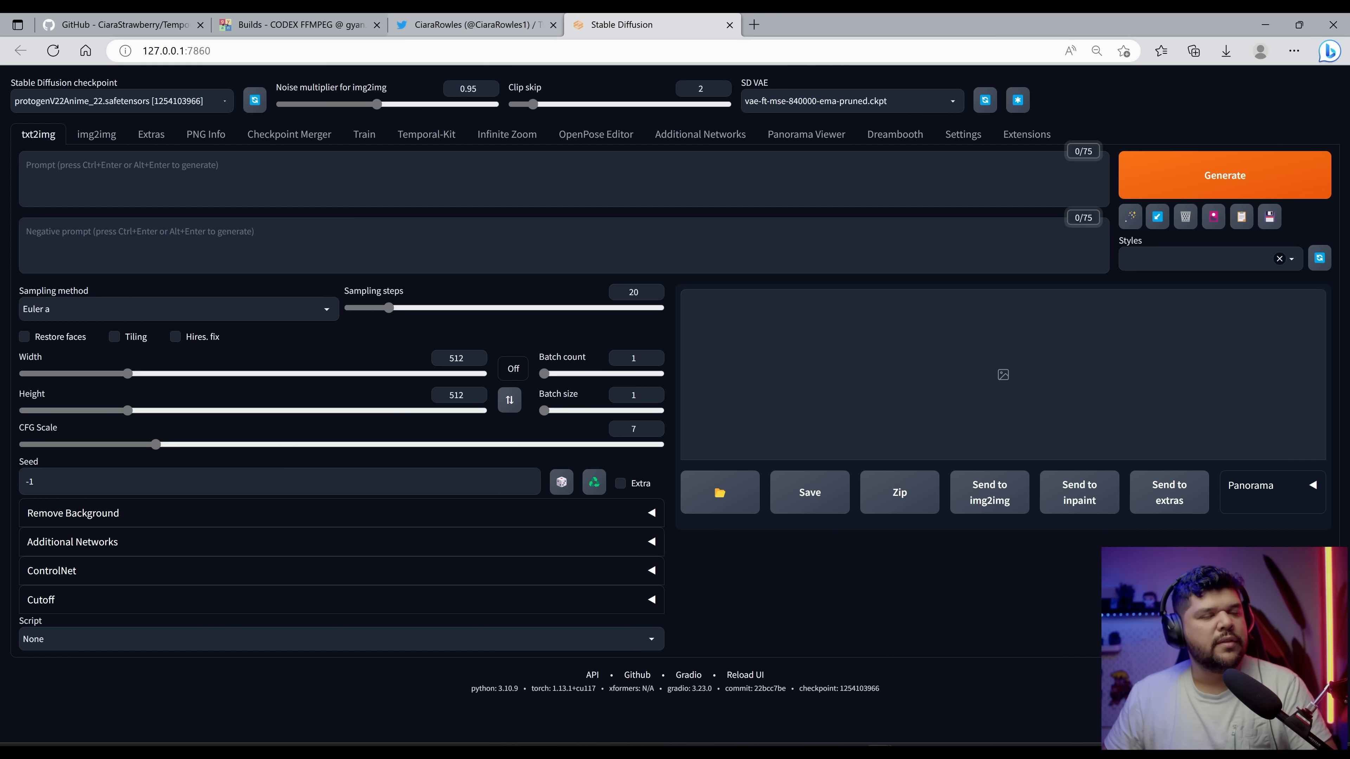
Step: Open the Extensions section's Install from URL page in the Stable Diffusion web UI
left_click(1032, 137)
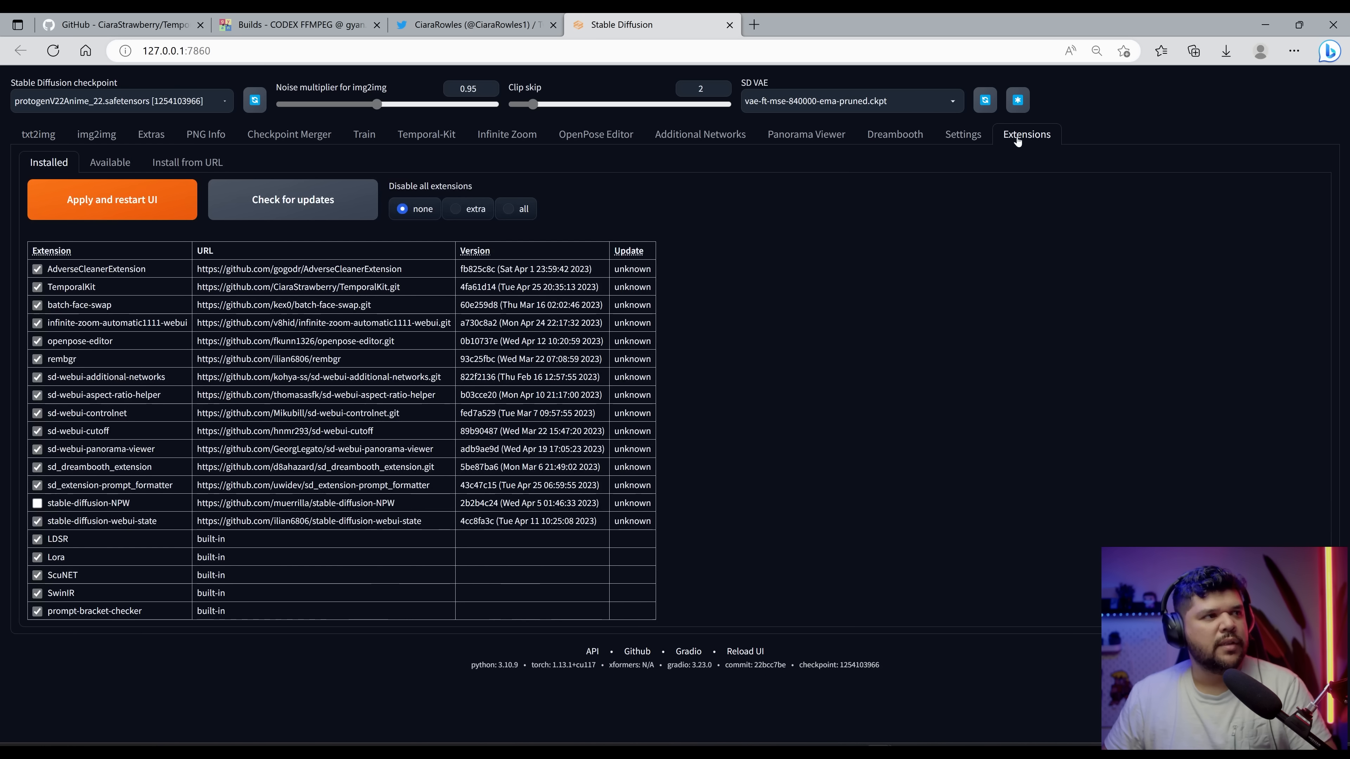
left_click(177, 164)
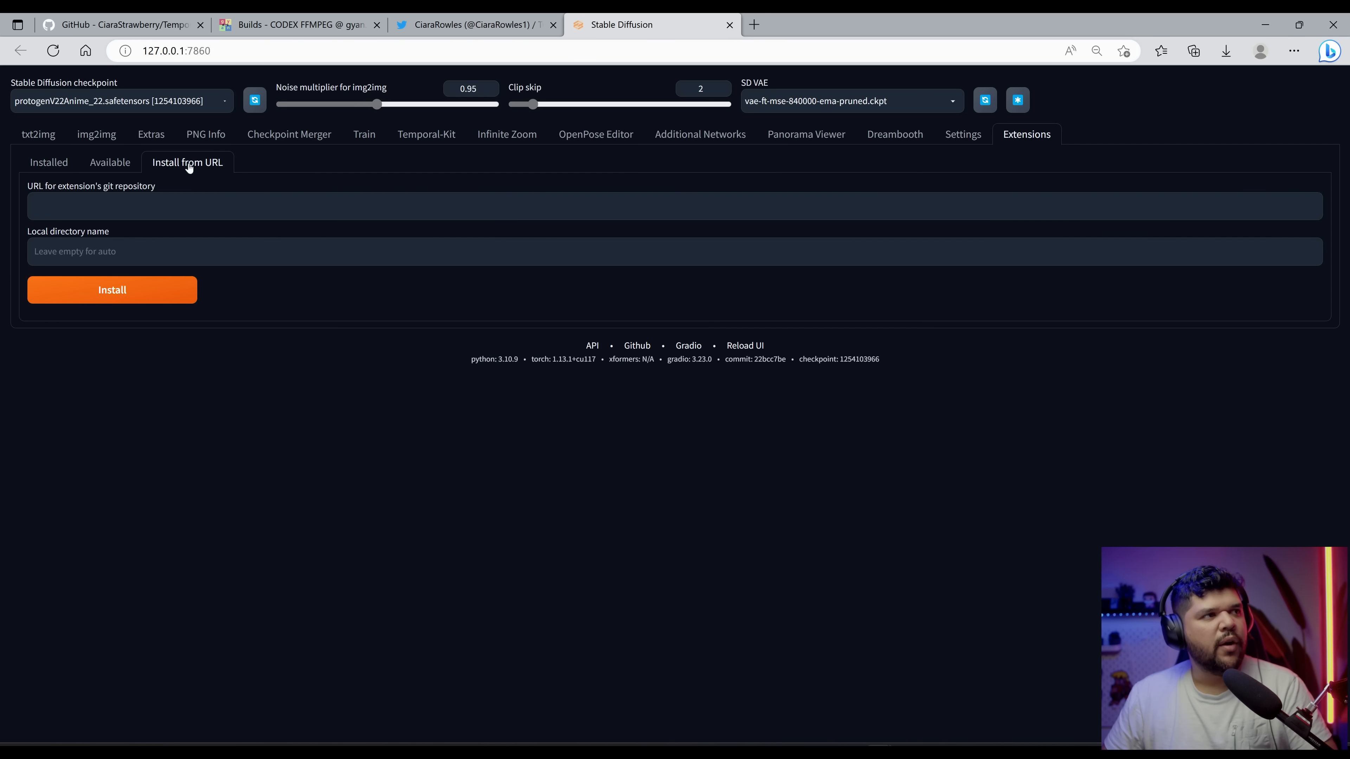
Step: Copy the TemporalKit repository's HTTPS clone URL from its GitHub page
left_click(190, 29)
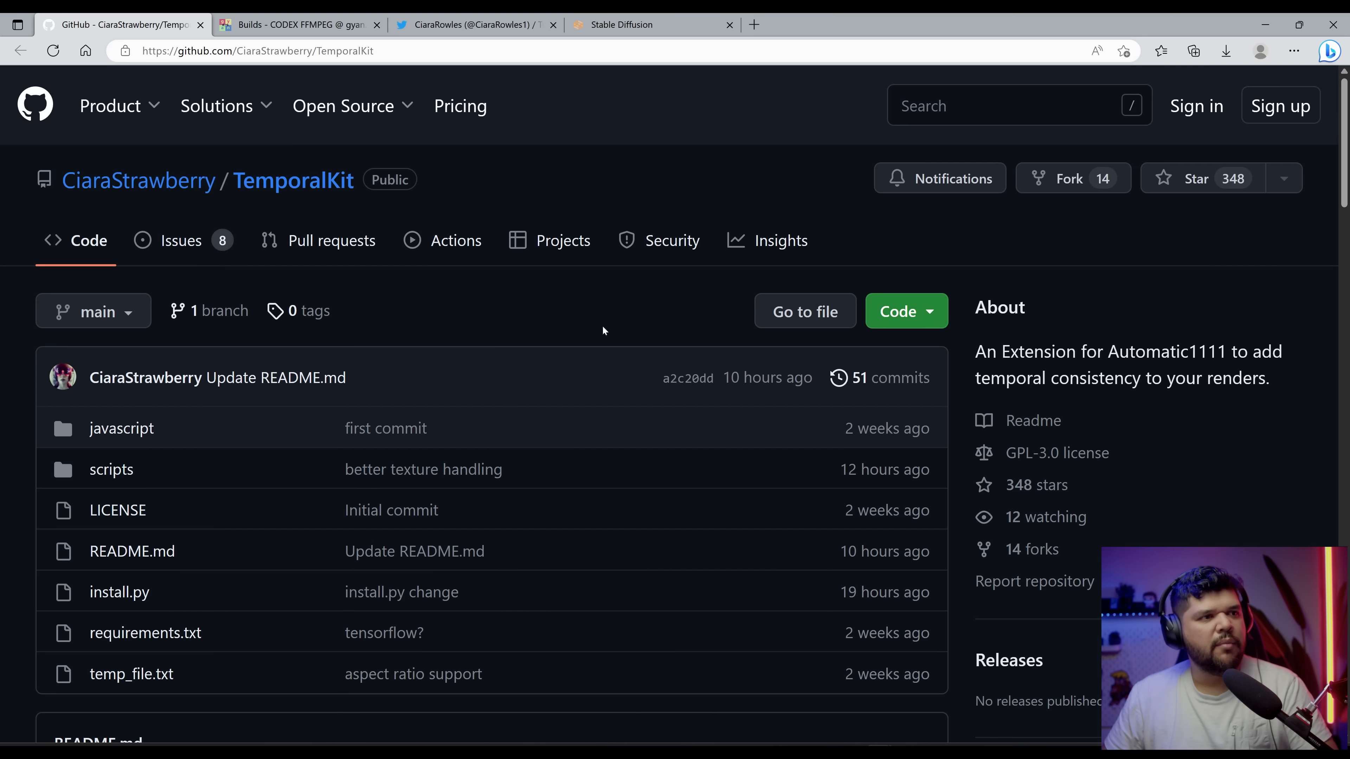
left_click(929, 316)
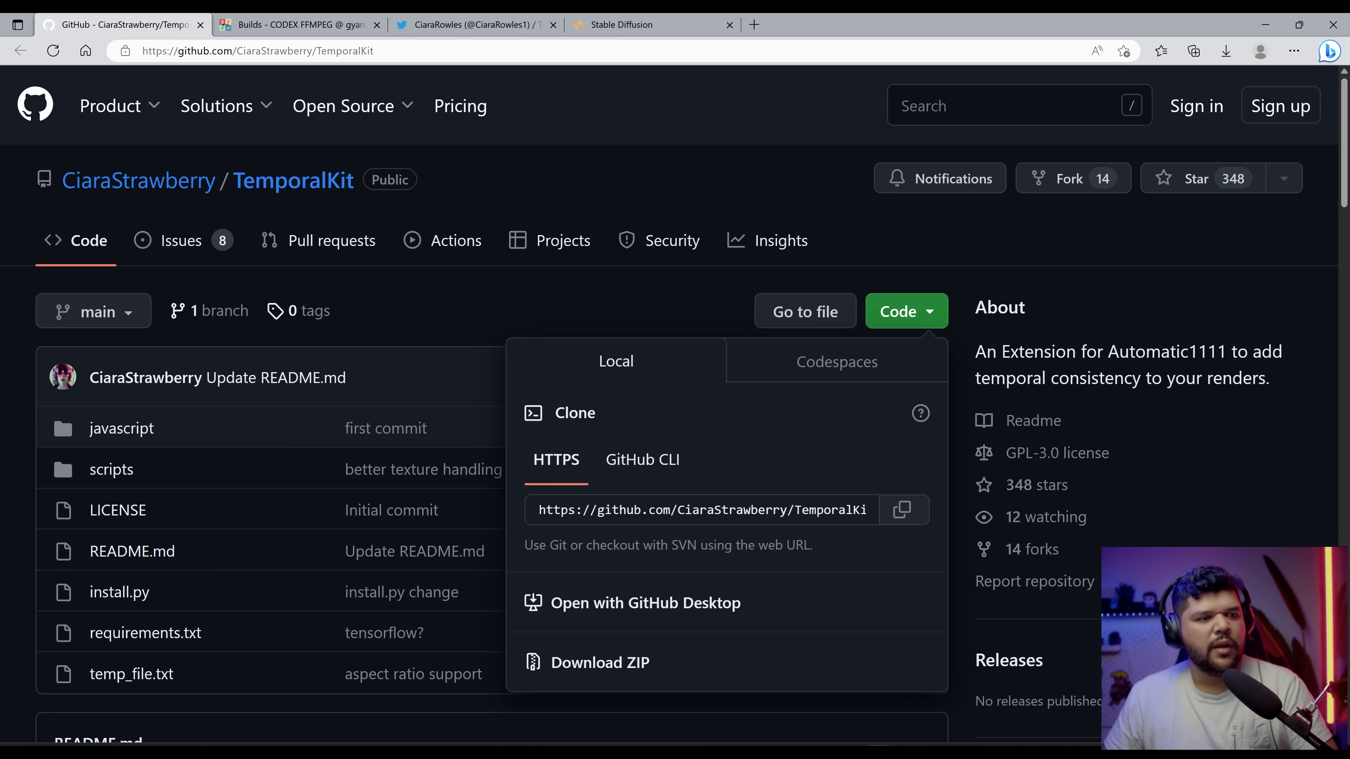
left_click(903, 509)
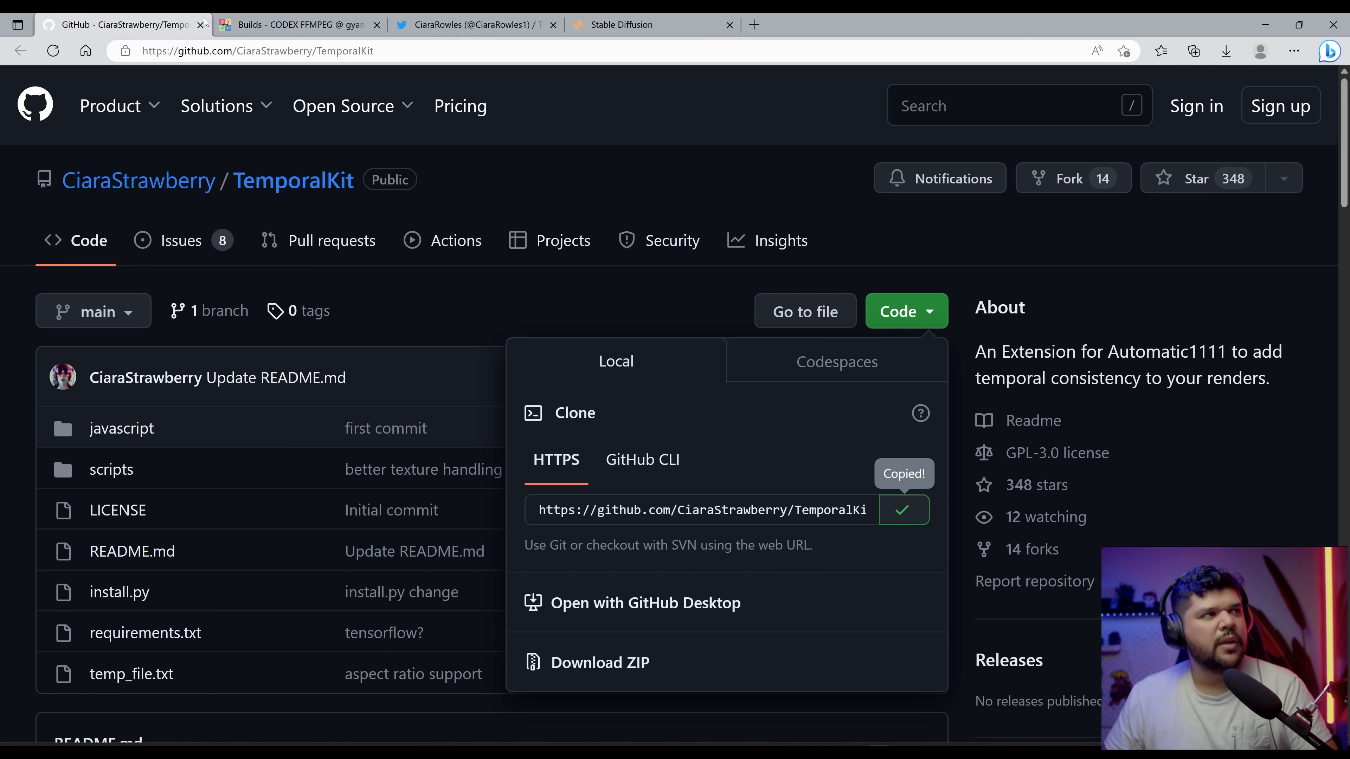
Step: Paste the TemporalKit clone URL into the extension git repository URL field
left_click(637, 24)
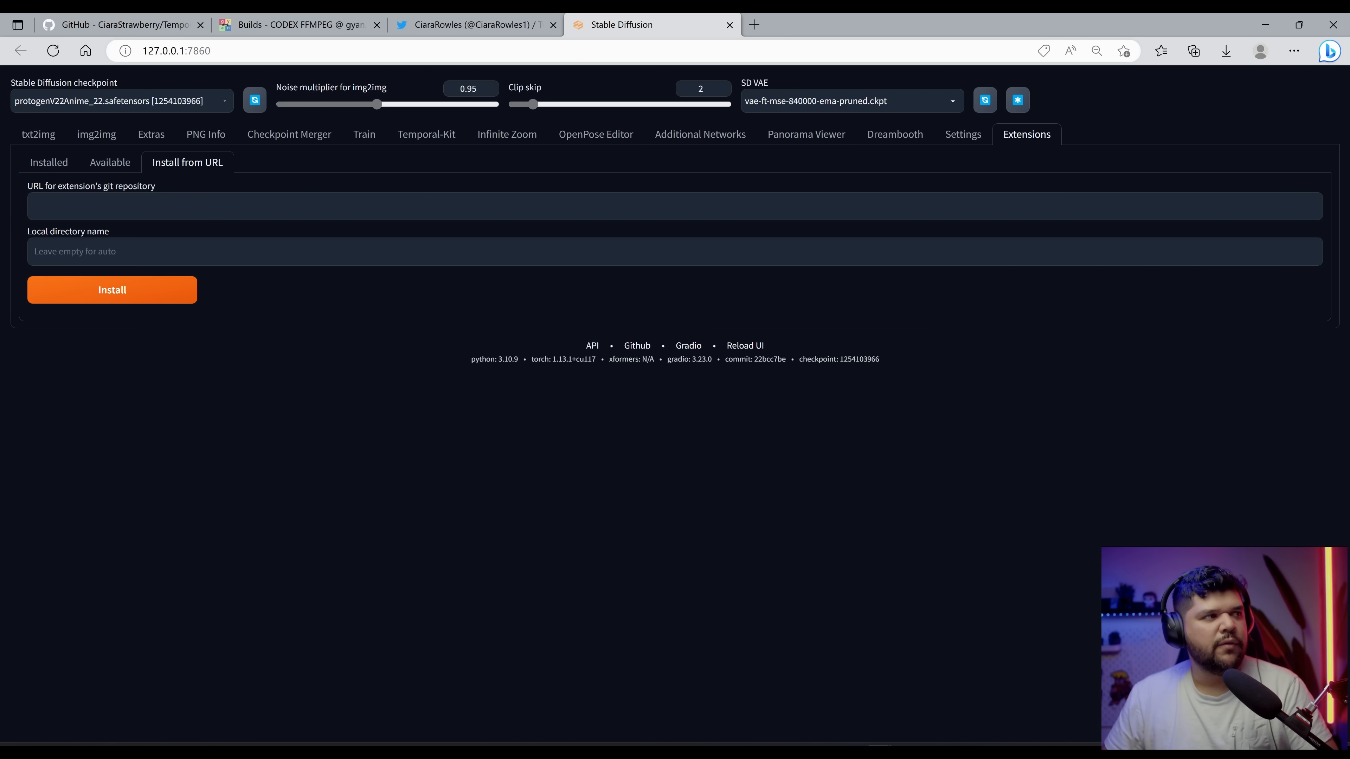
left_click(36, 206)
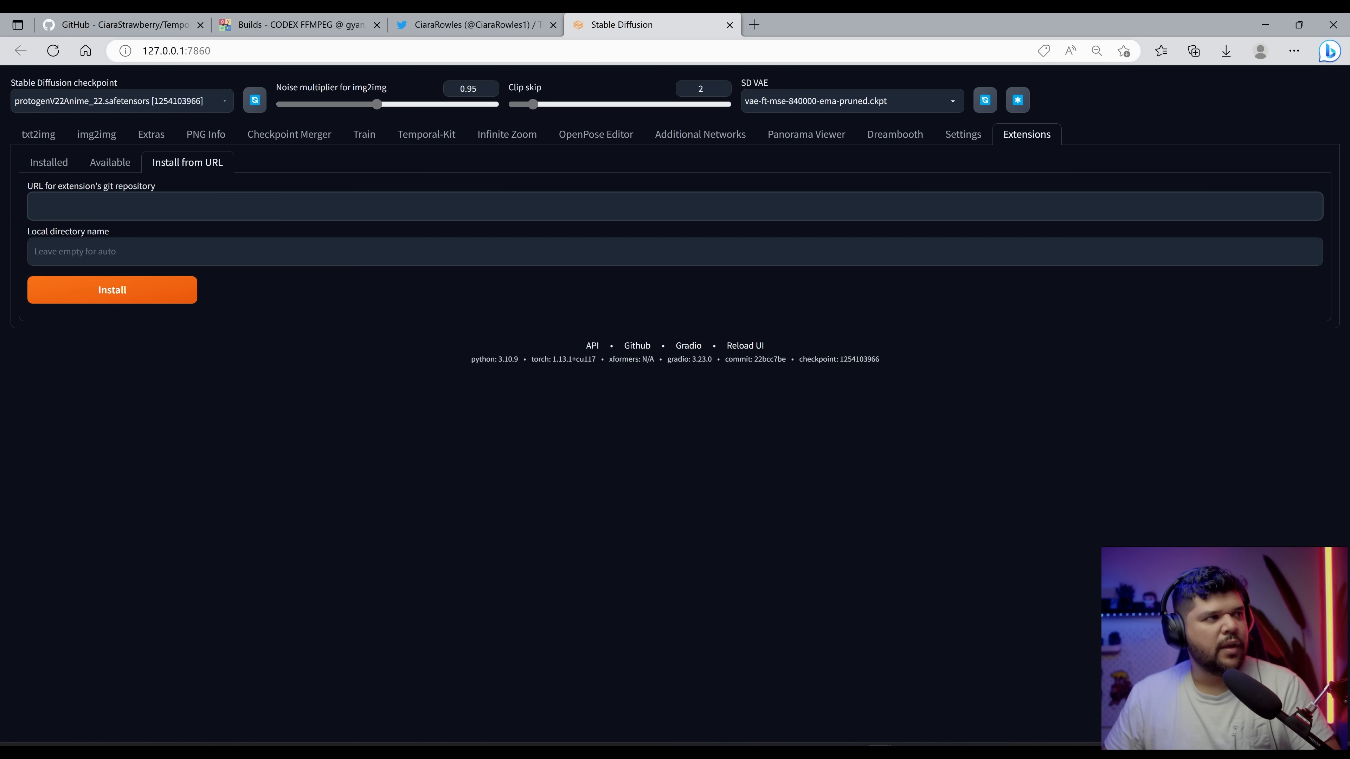
key("ctrl+v")
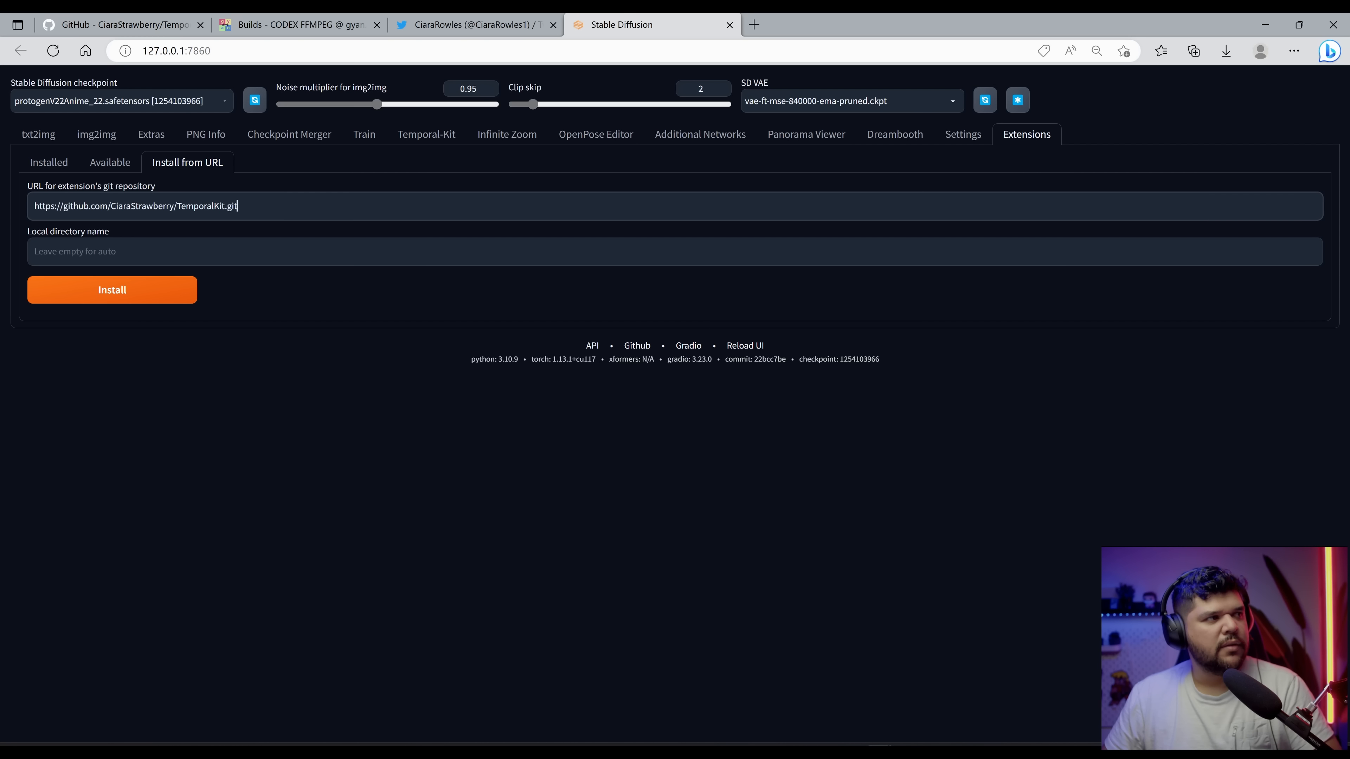
Step: Return to the installed extensions list and check for updates
left_click(53, 162)
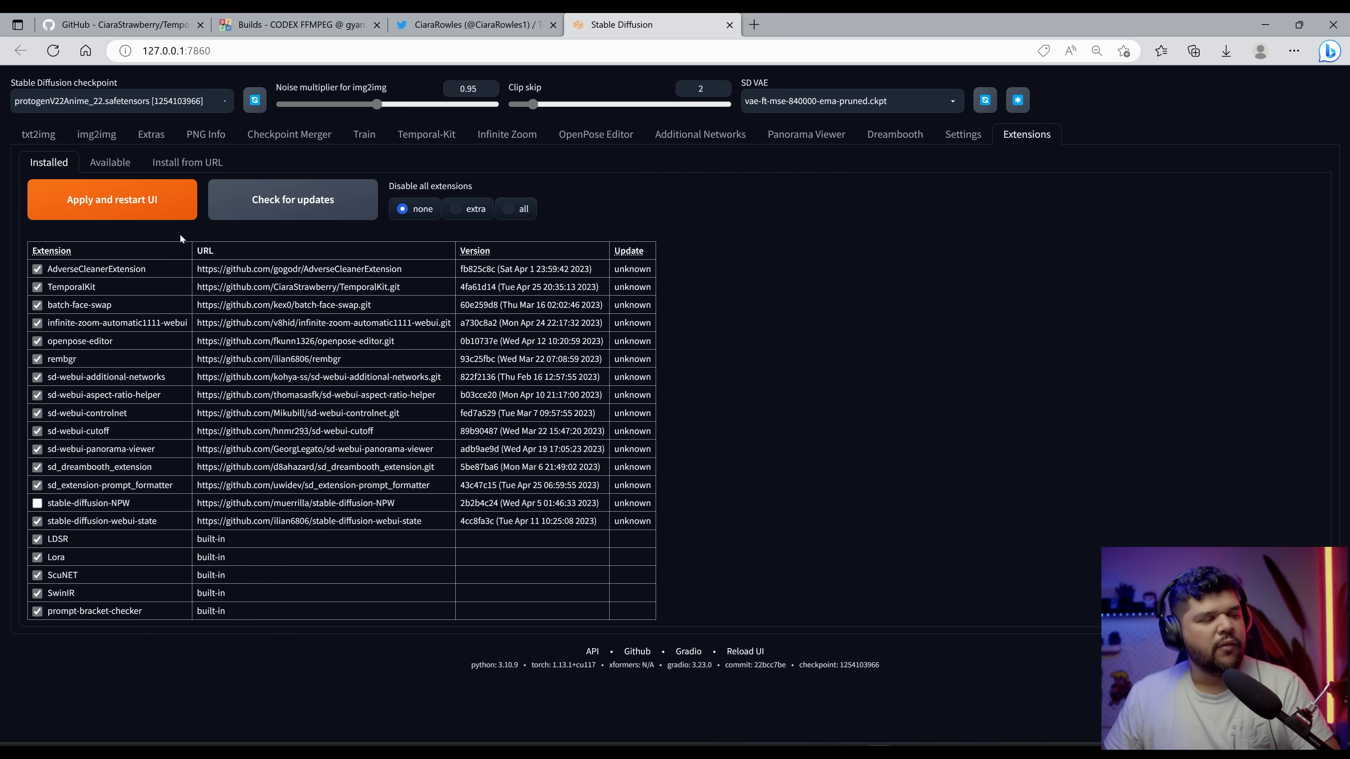
left_click(296, 210)
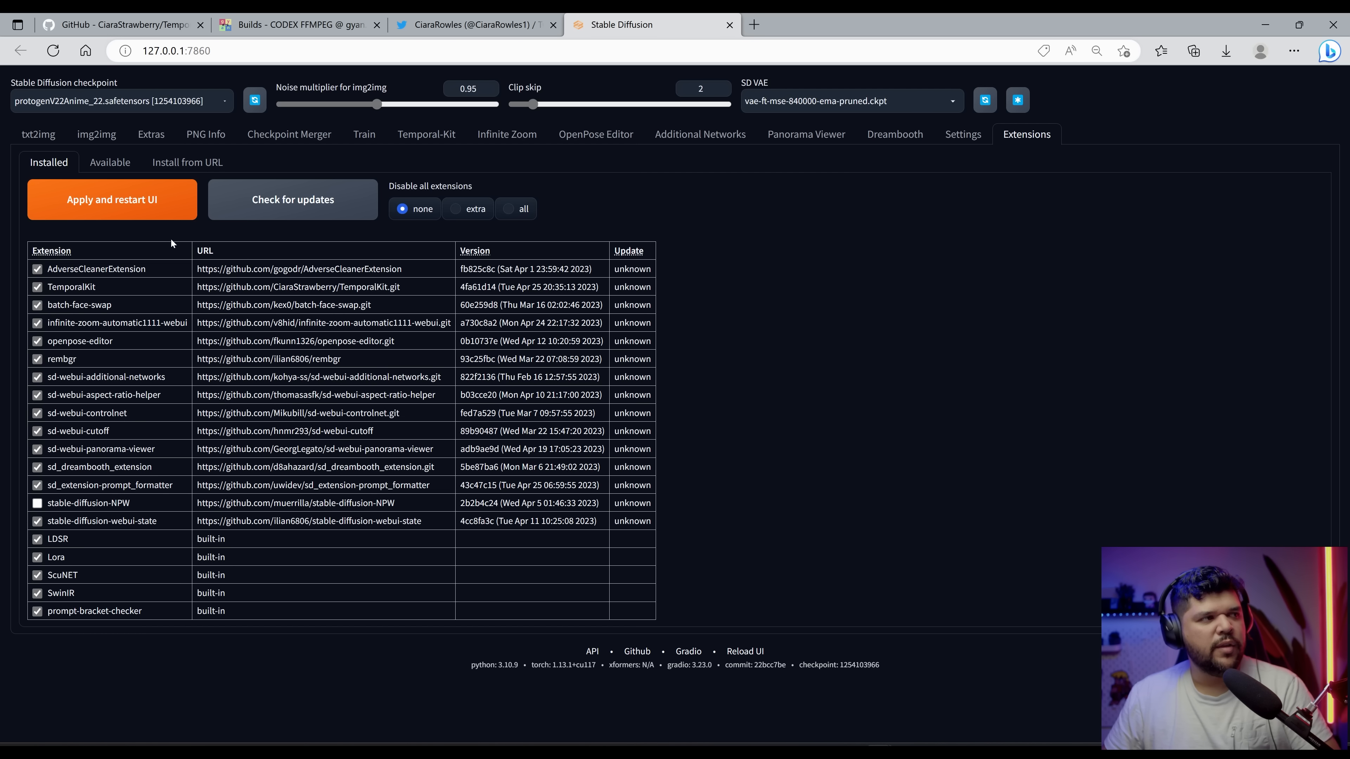
Step: Open the Temporal-Kit tab with its Pre-Processing page
left_click(434, 135)
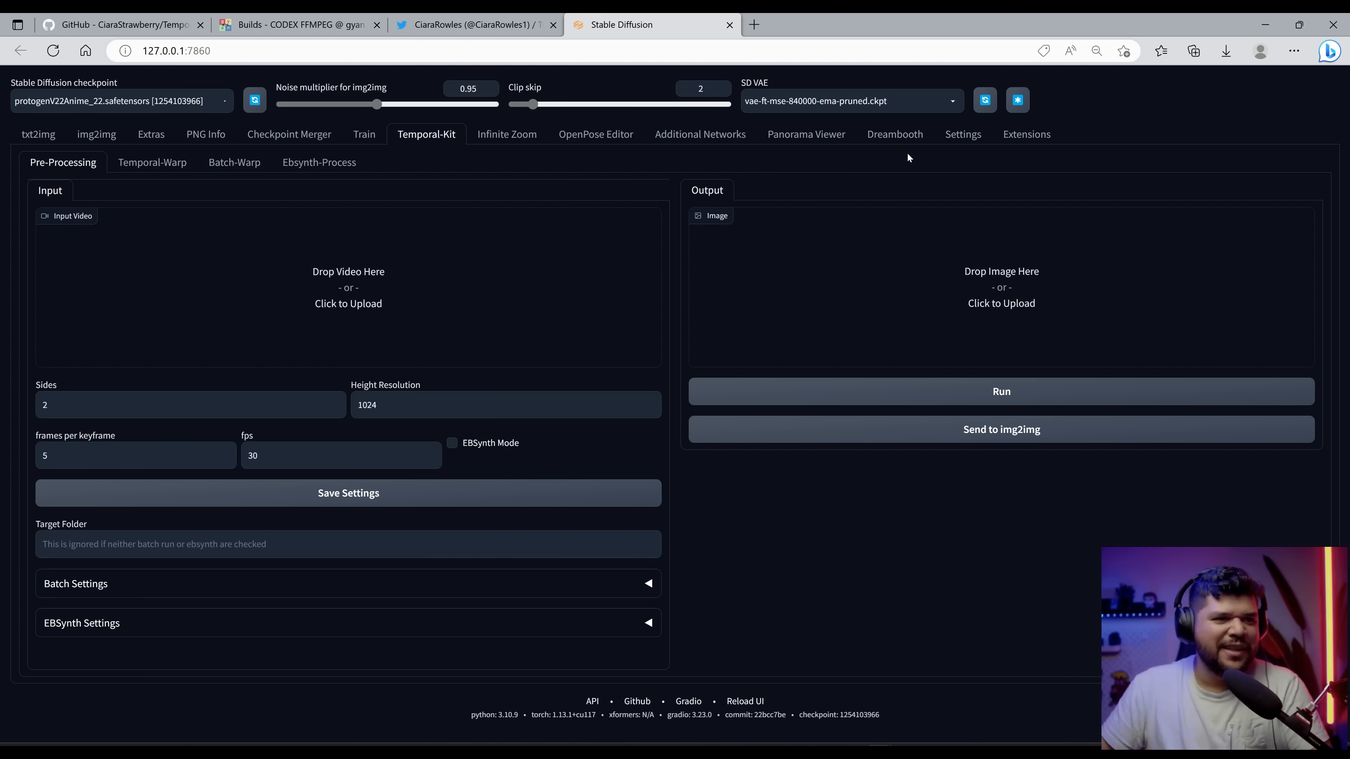
left_click(664, 753)
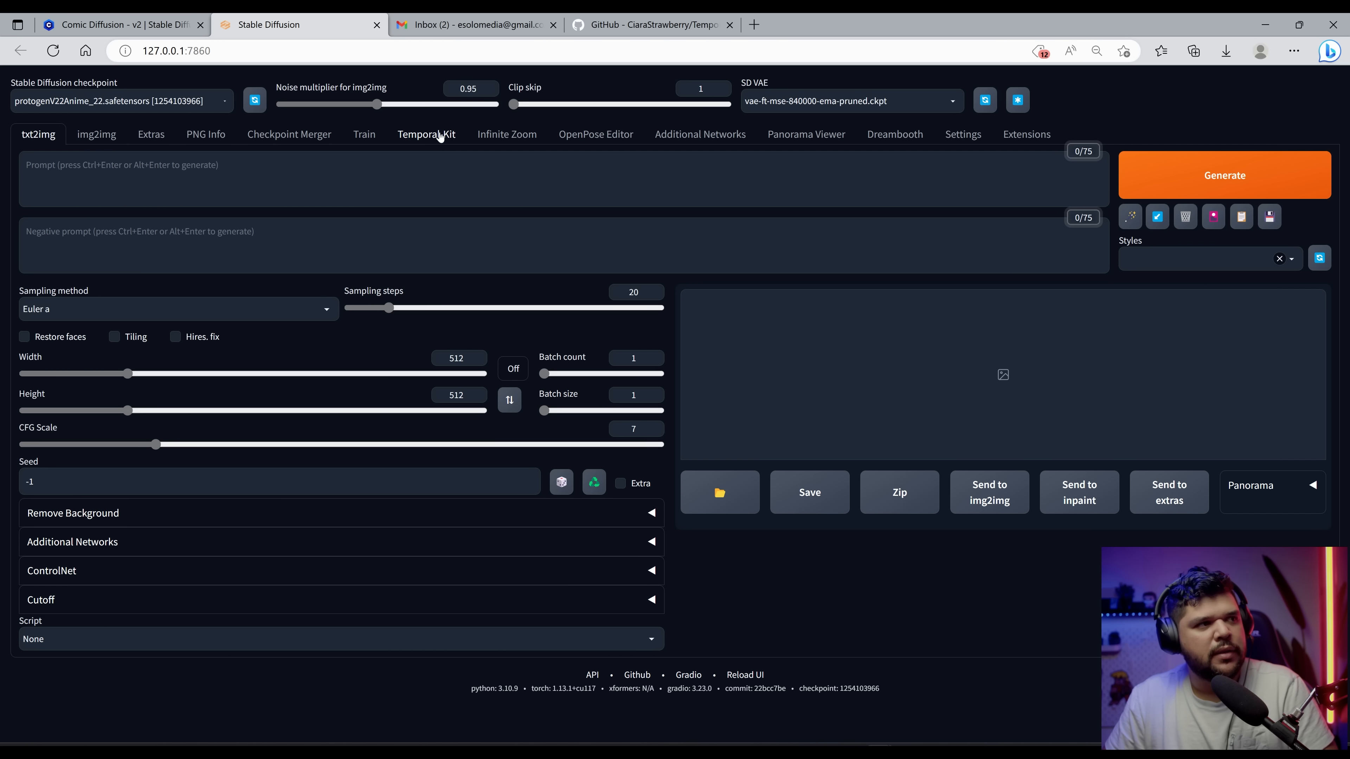
left_click(440, 136)
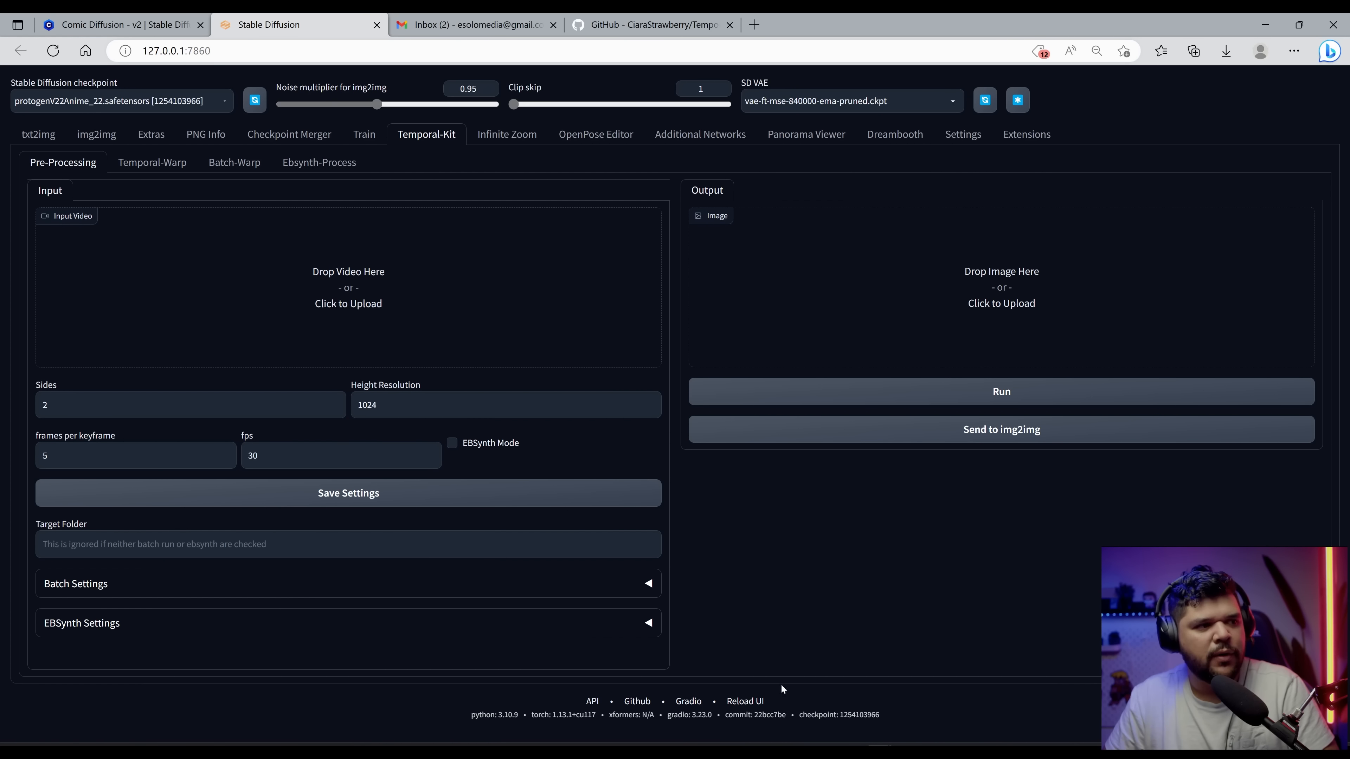
left_click(663, 750)
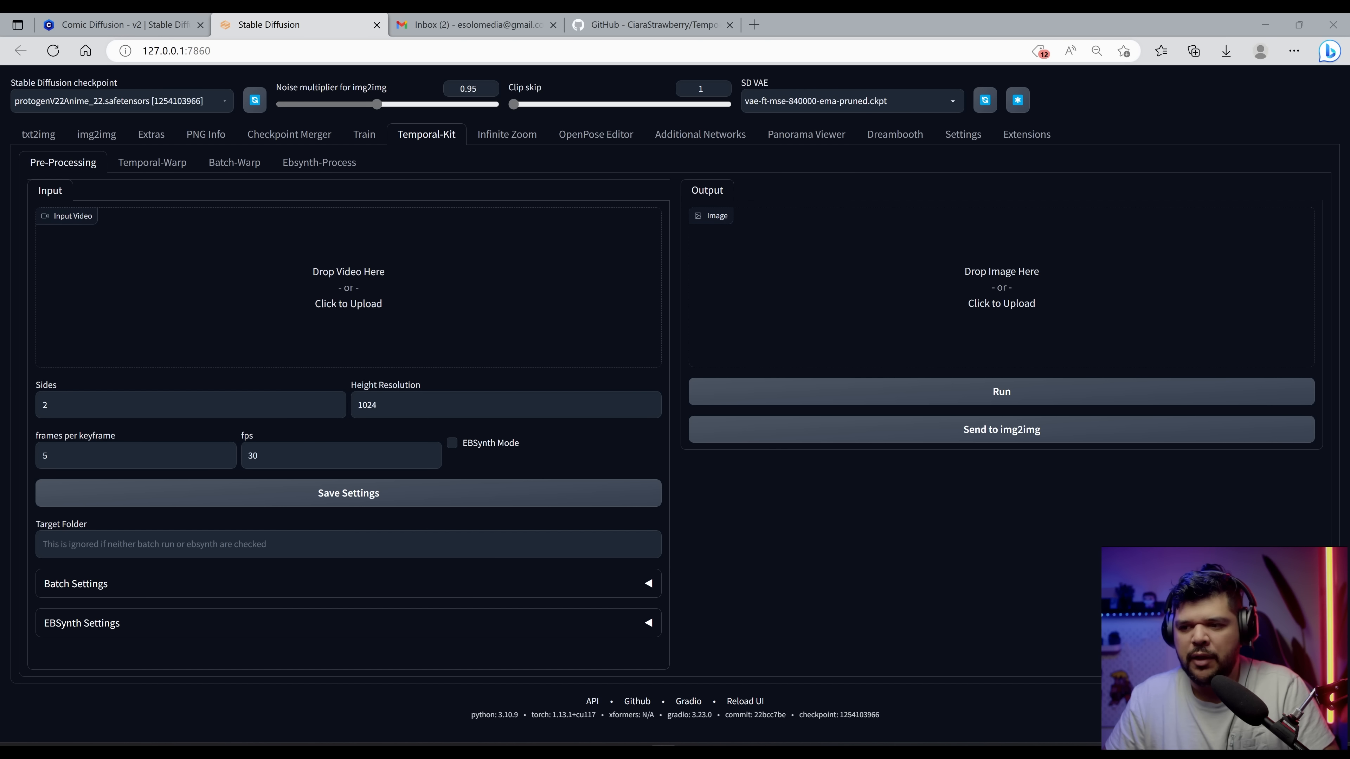
Step: Drop a video file into the Pre-Processing Input Video area
left_click_drag(1, 265, 347, 304)
scroll(560, 433, "down", 5)
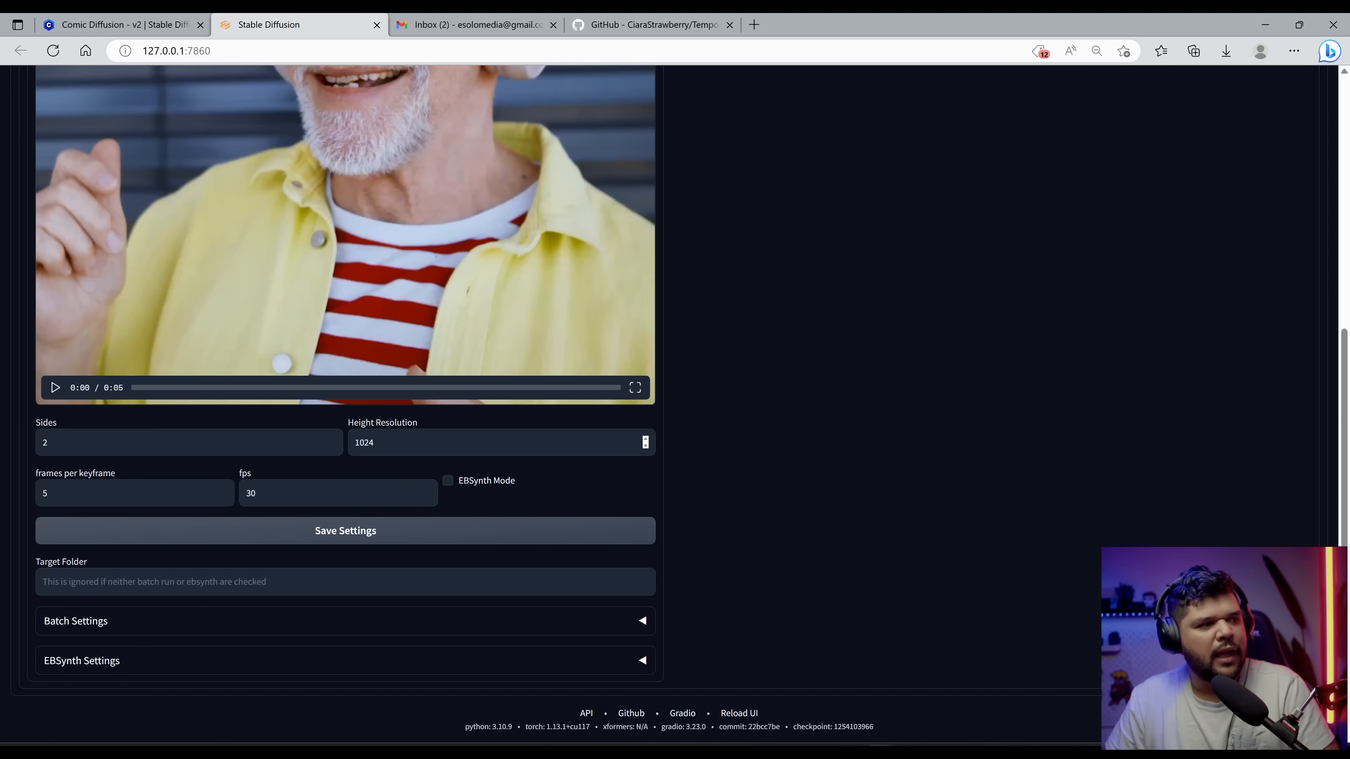
Step: Review the loaded input video and the Pre-Processing settings below it
scroll(83, 456, "up", 4)
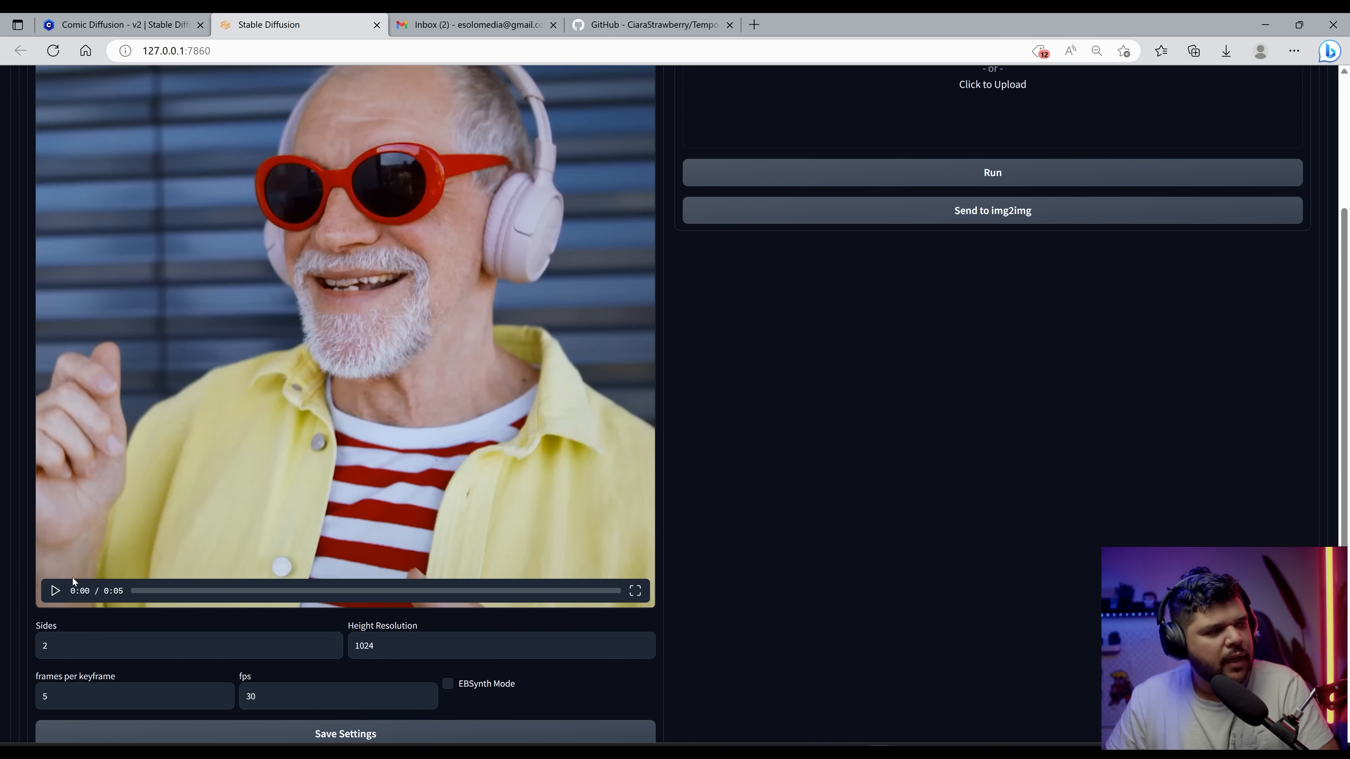
left_click(73, 578)
scroll(540, 506, "up", 4)
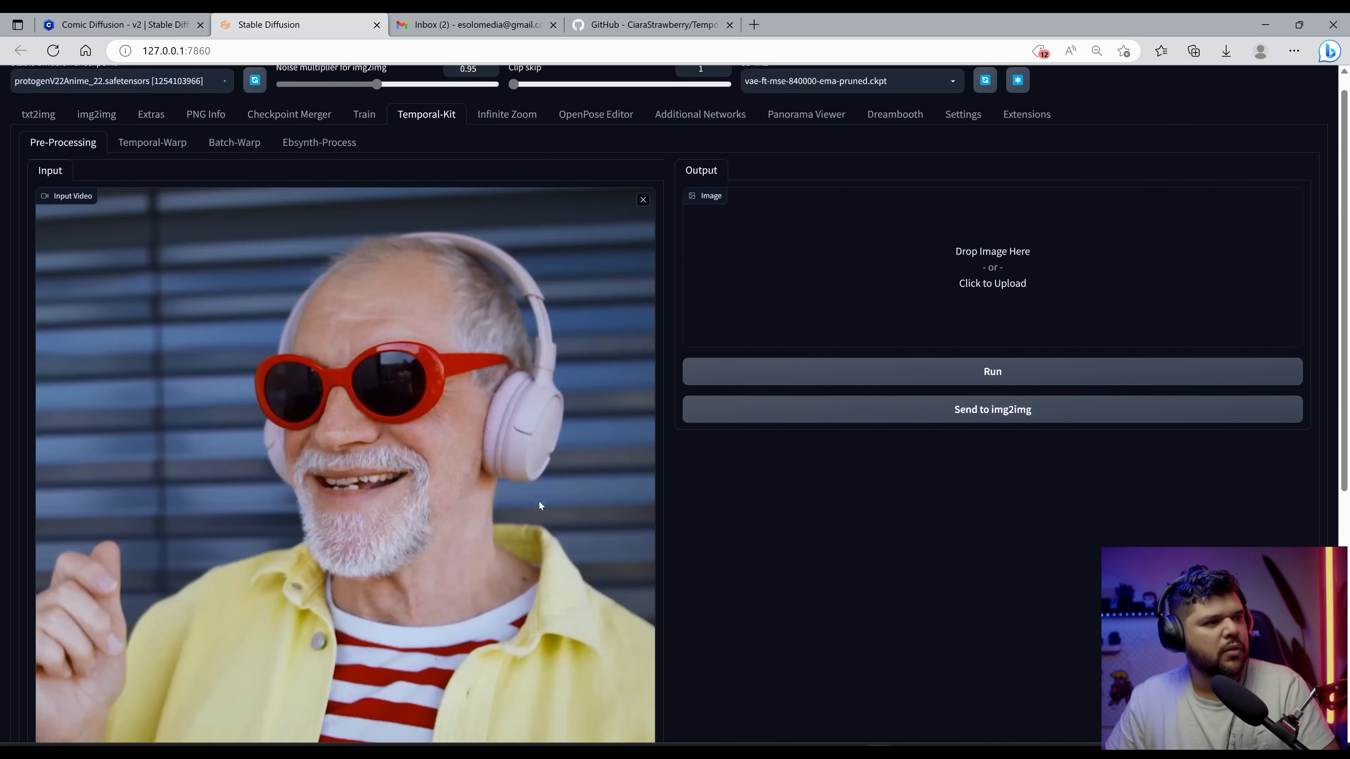
scroll(693, 497, "down", 8)
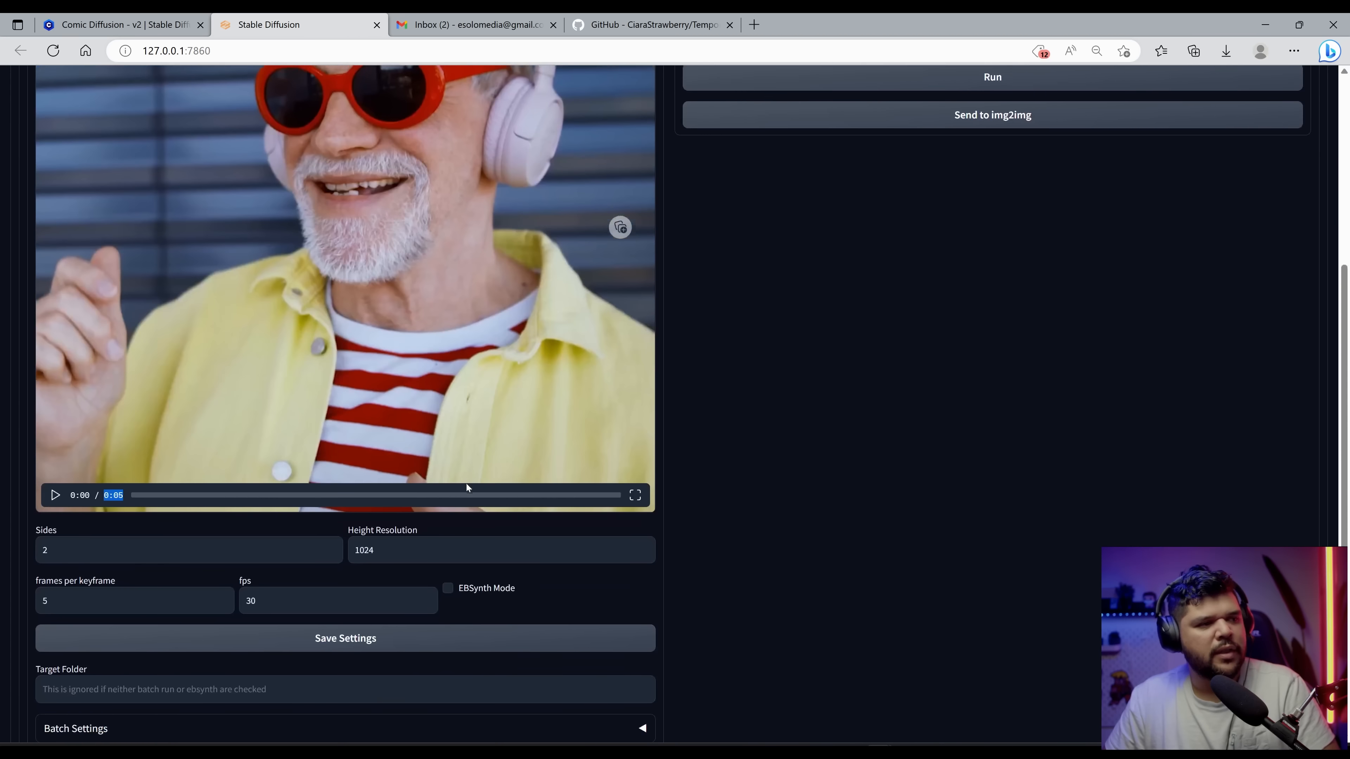
scroll(456, 449, "up", 6)
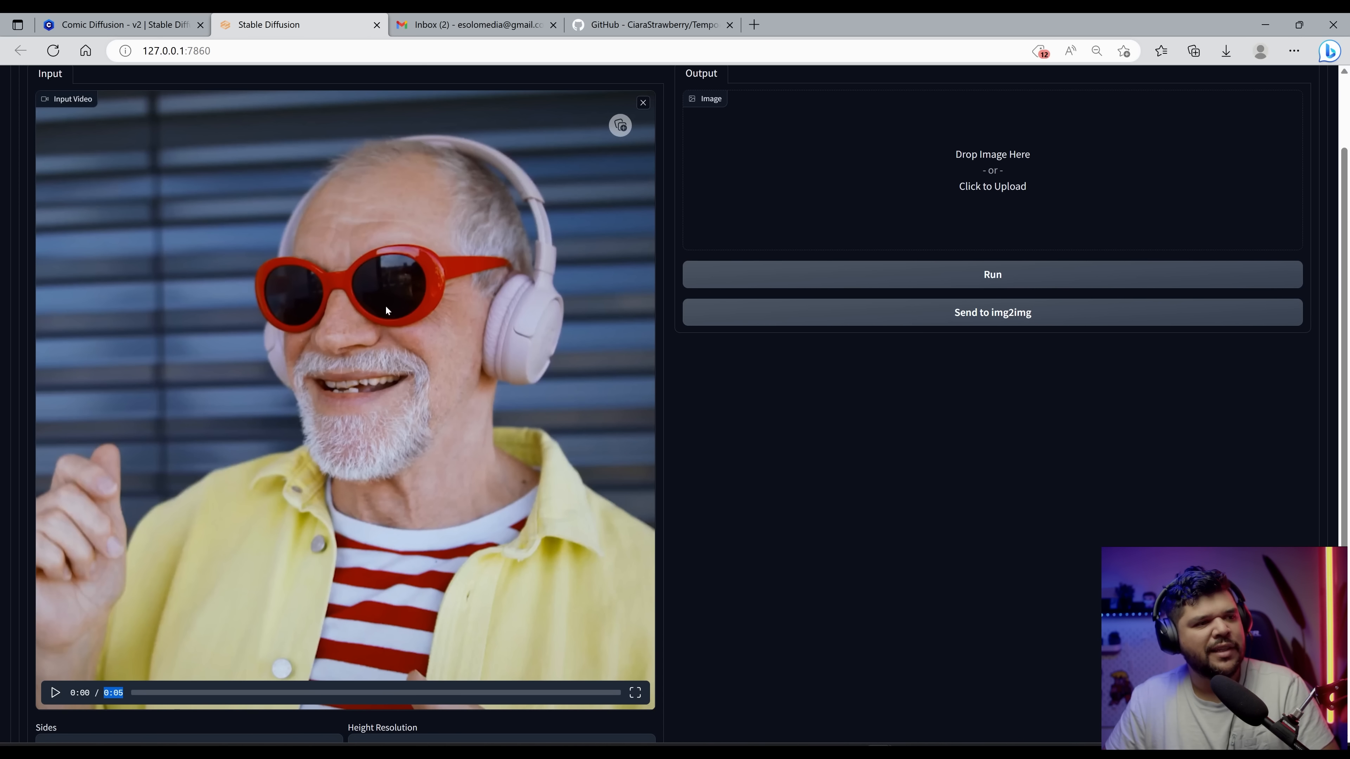
scroll(597, 393, "down", 2)
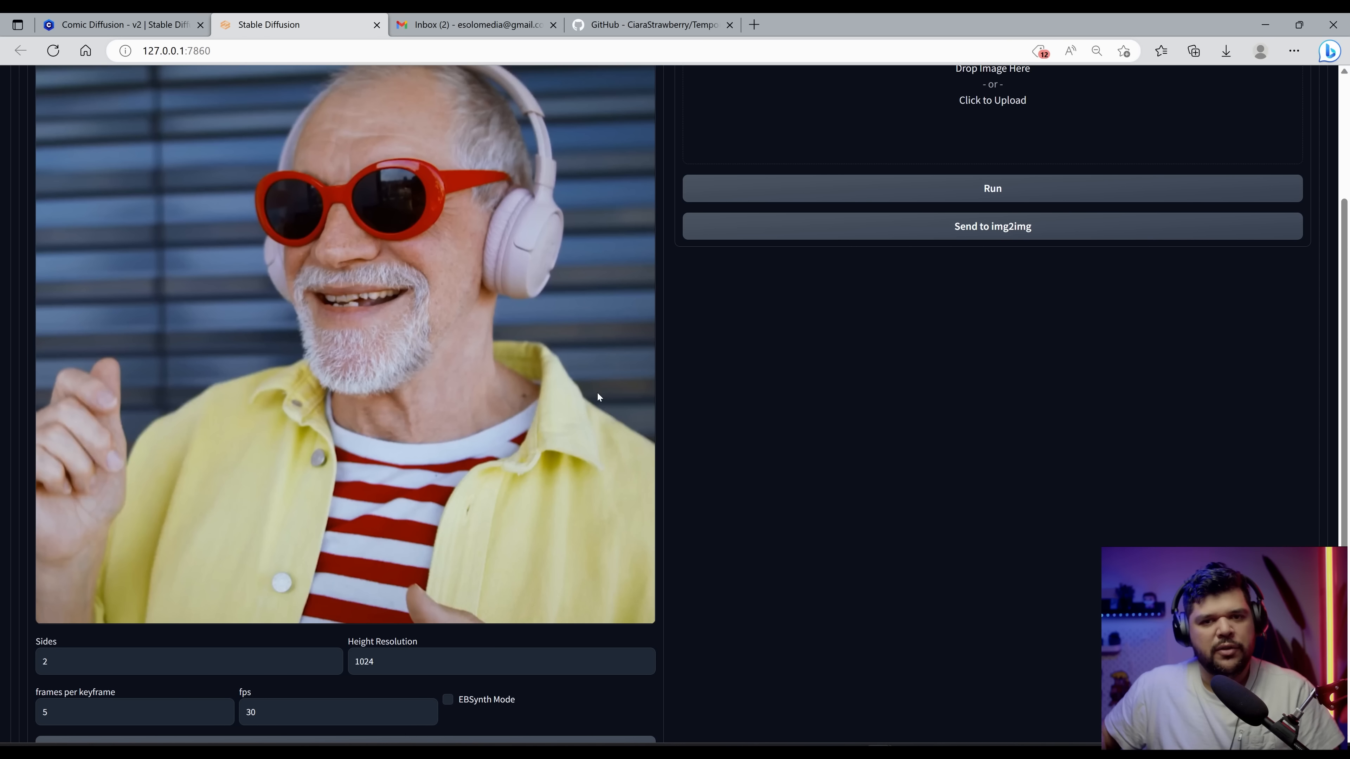
scroll(684, 494, "up", 4)
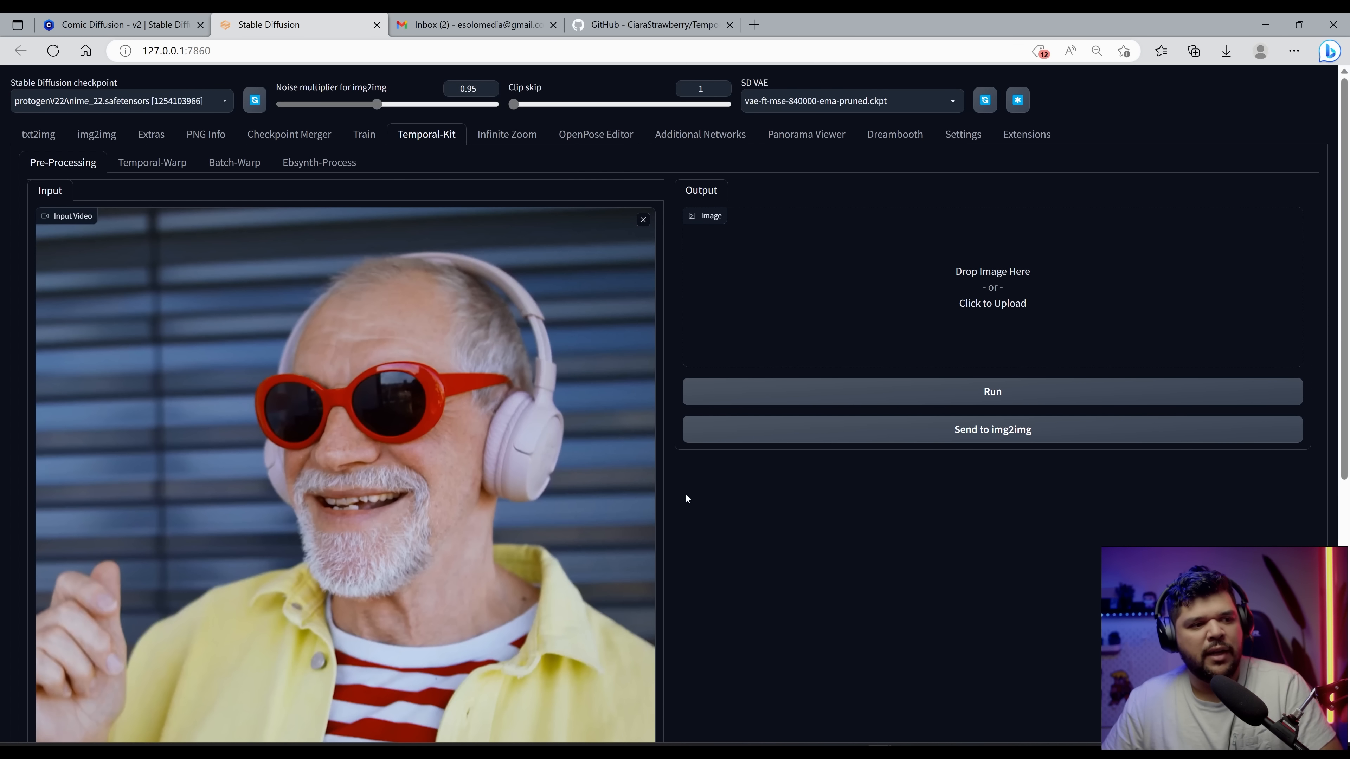
scroll(685, 496, "down", 8)
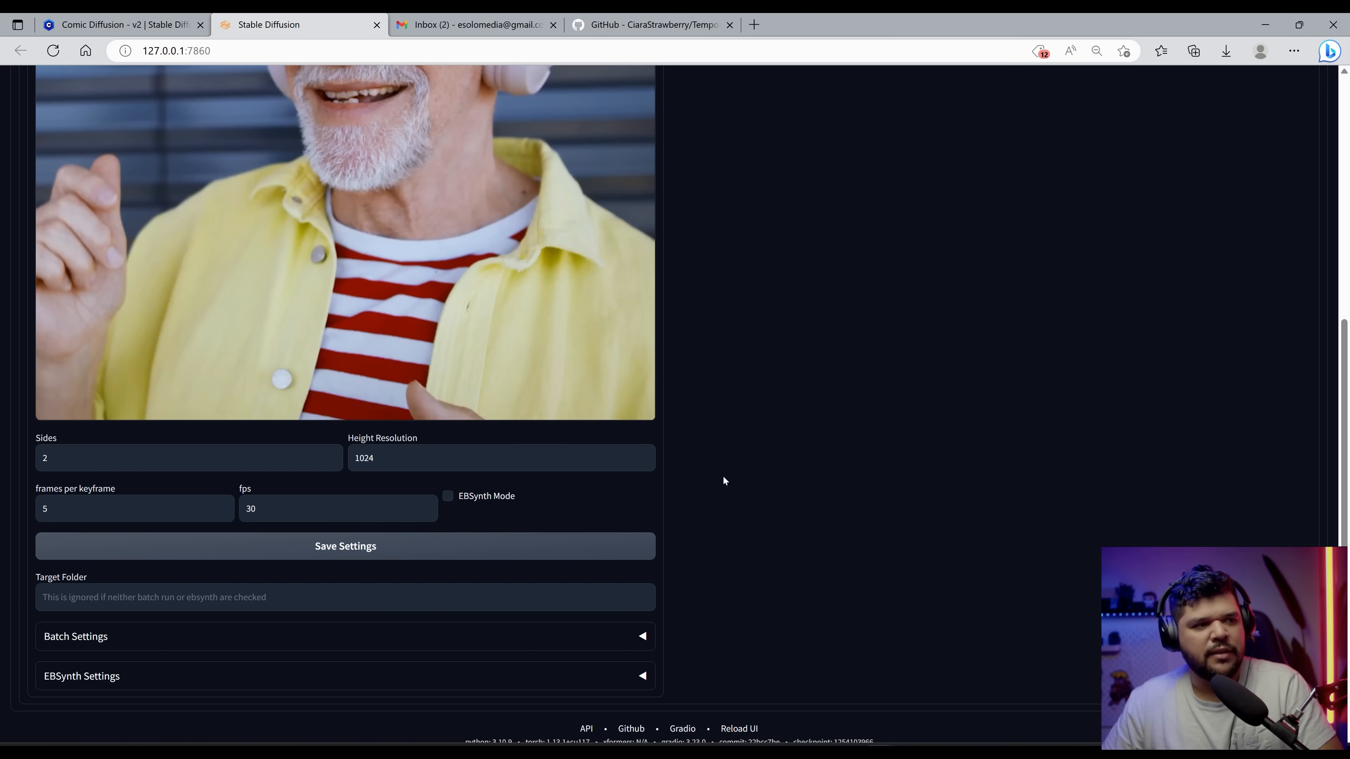
scroll(722, 478, "up", 9)
scroll(727, 488, "down", 9)
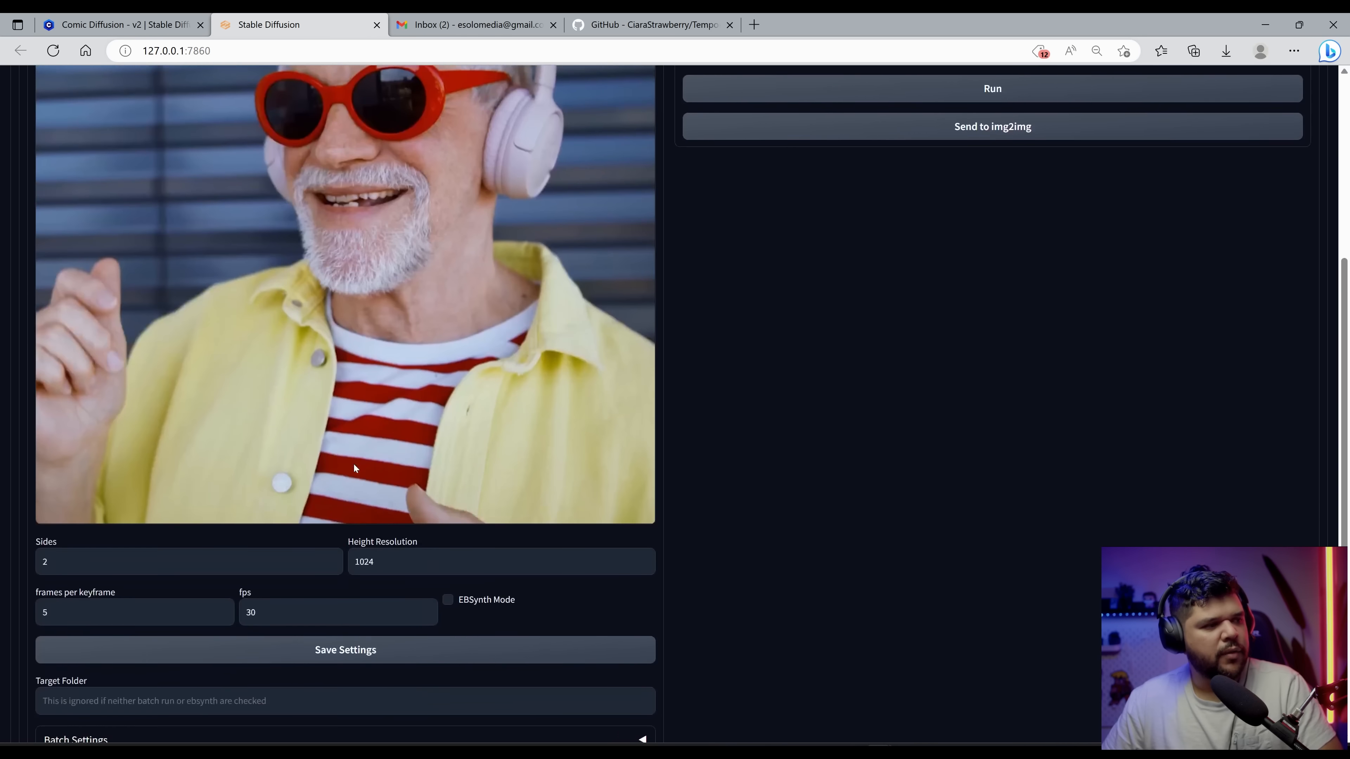
scroll(180, 645, "up", 2)
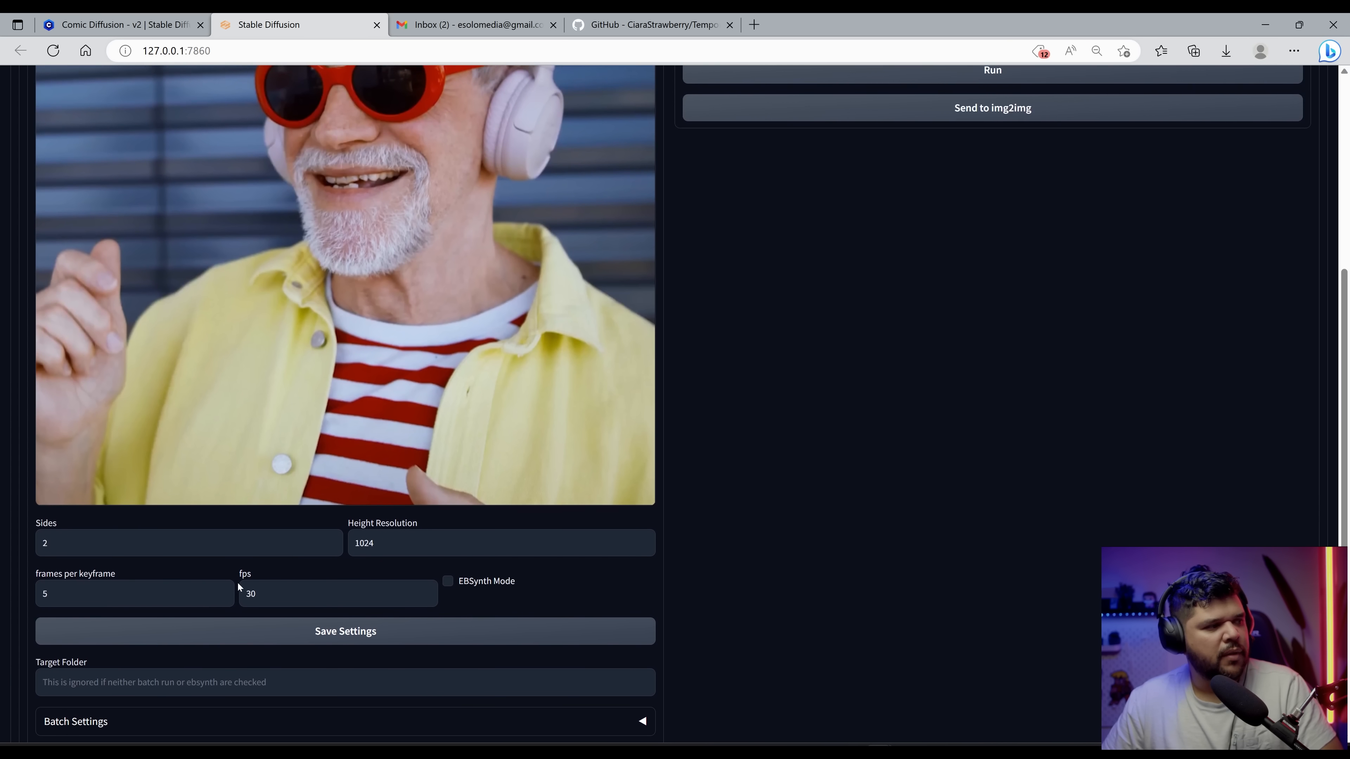
scroll(296, 632, "down", 2)
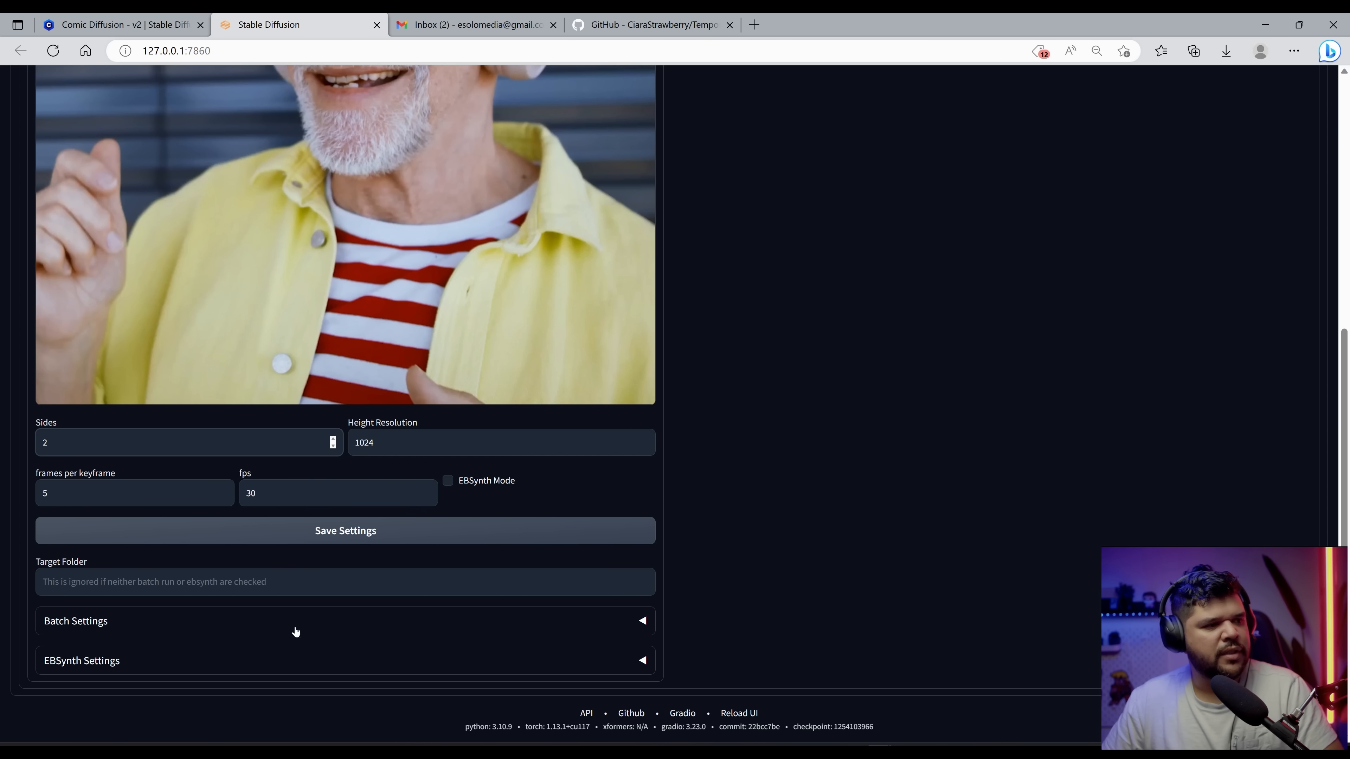
Step: Enable EBSynth Mode, expand Batch Settings and turn on Batch Run
left_click(489, 484)
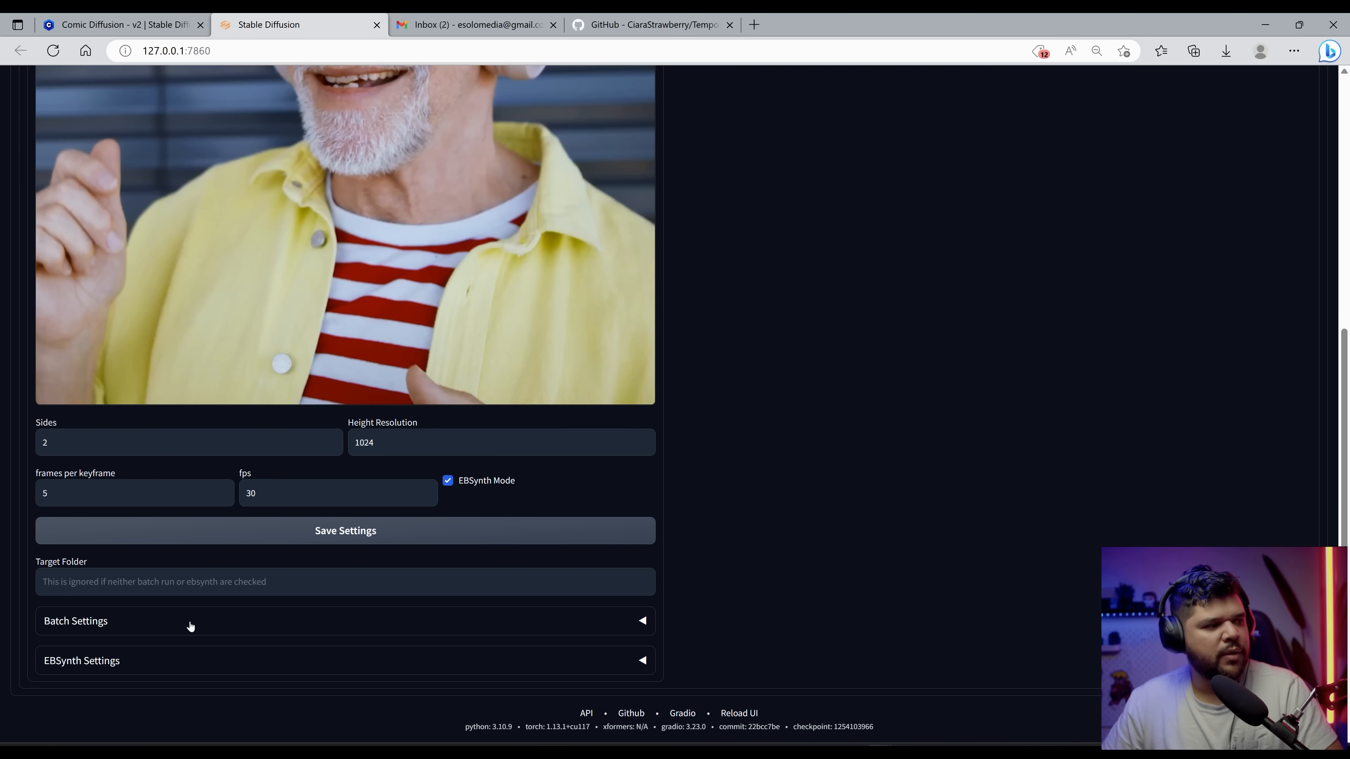
left_click(118, 622)
scroll(127, 625, "down", 1)
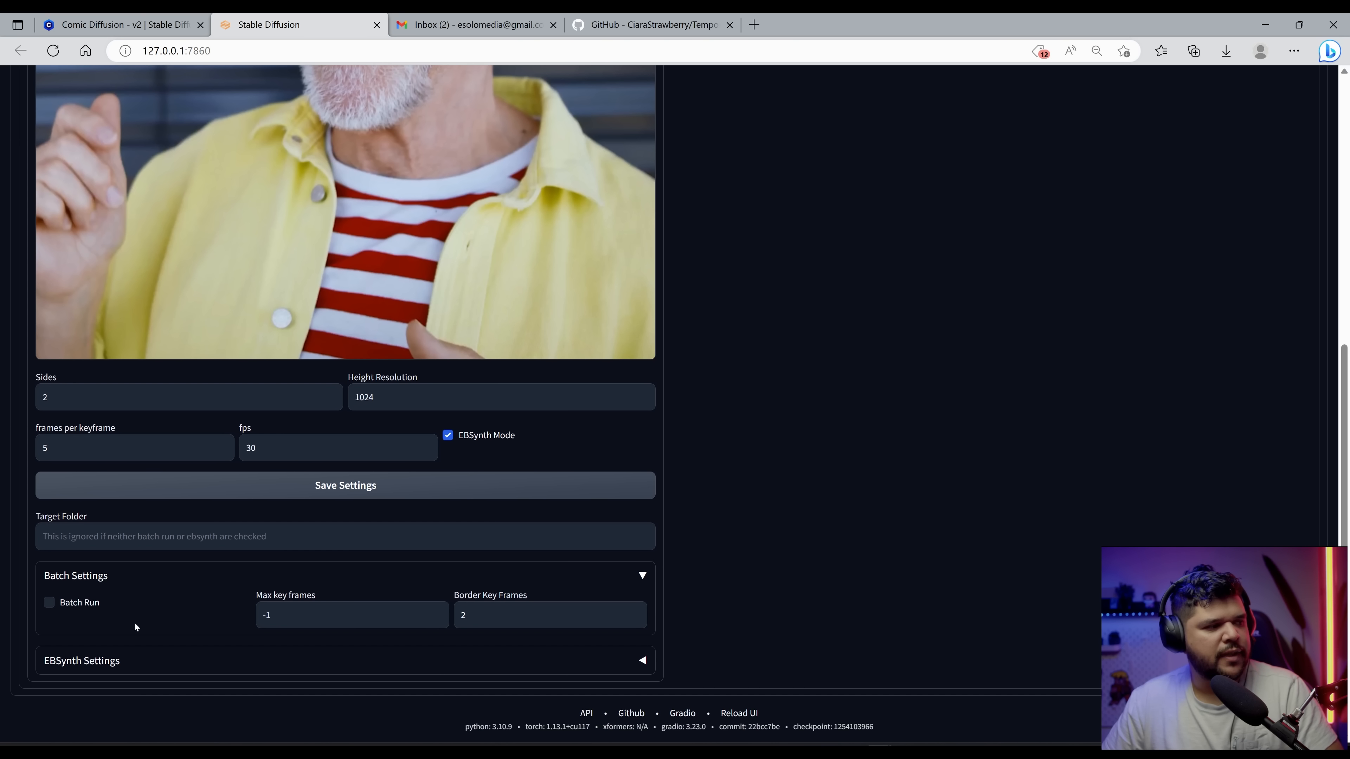
left_click(62, 606)
scroll(234, 605, "up", 1)
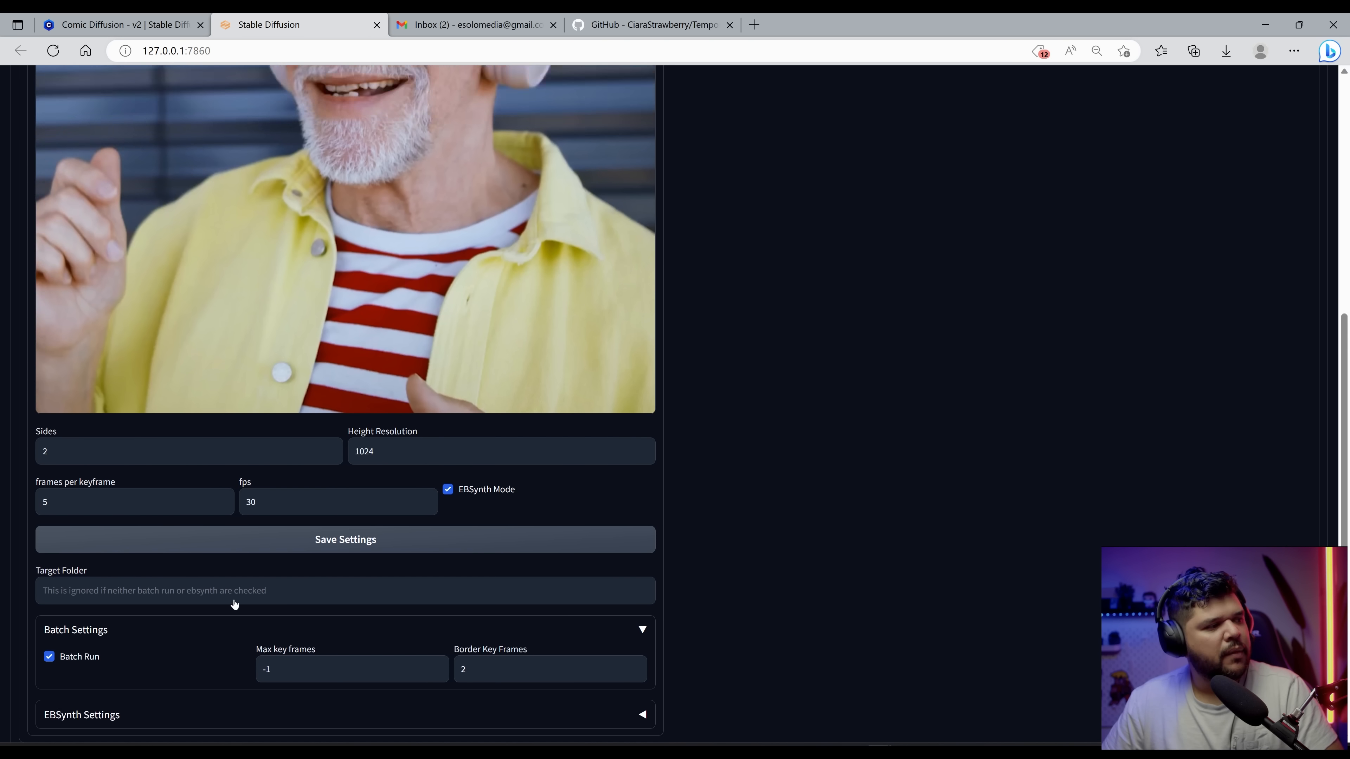
scroll(235, 605, "down", 1)
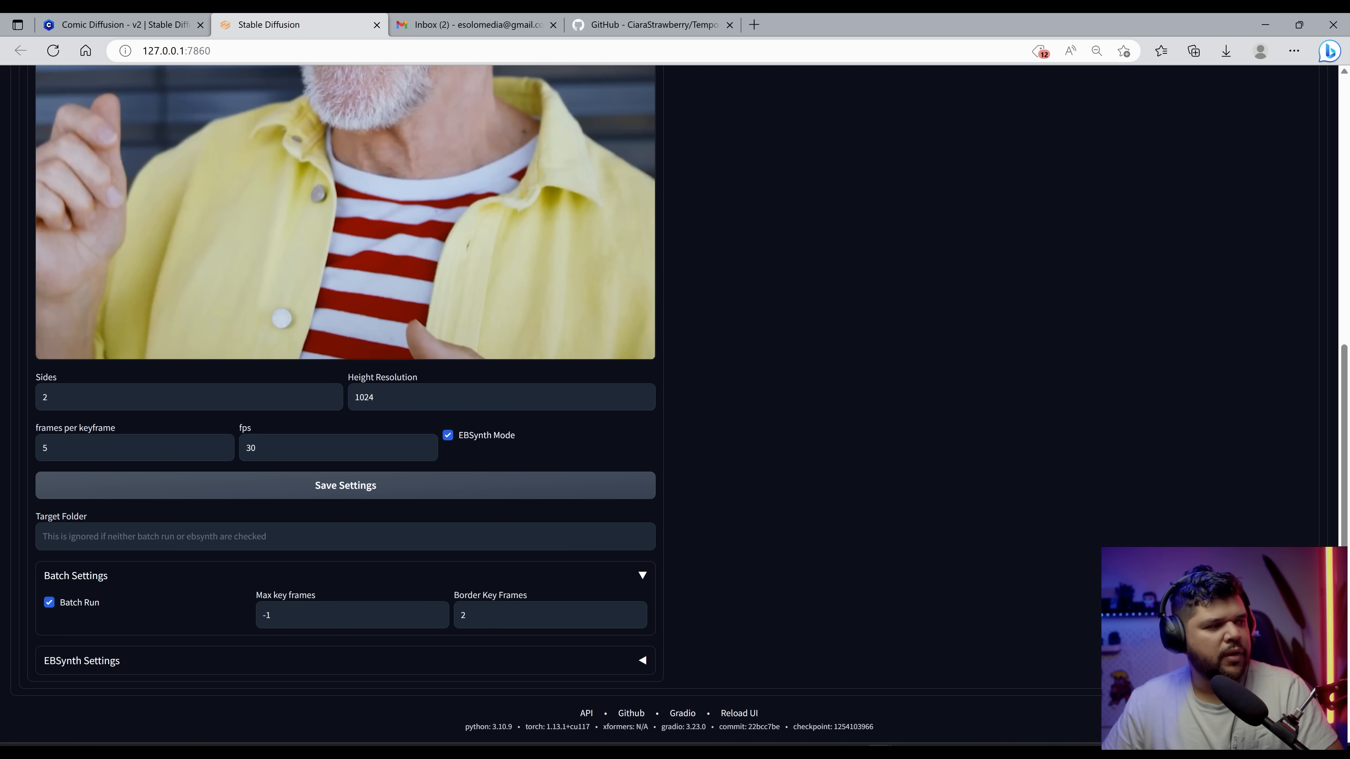
Step: Copy the Temporal Kit folder path from File Explorer and paste it as the Target Folder, H:\Tutorials\Ebsynth and SD 2.0\Videos\Temporal Kit
left_click(154, 537)
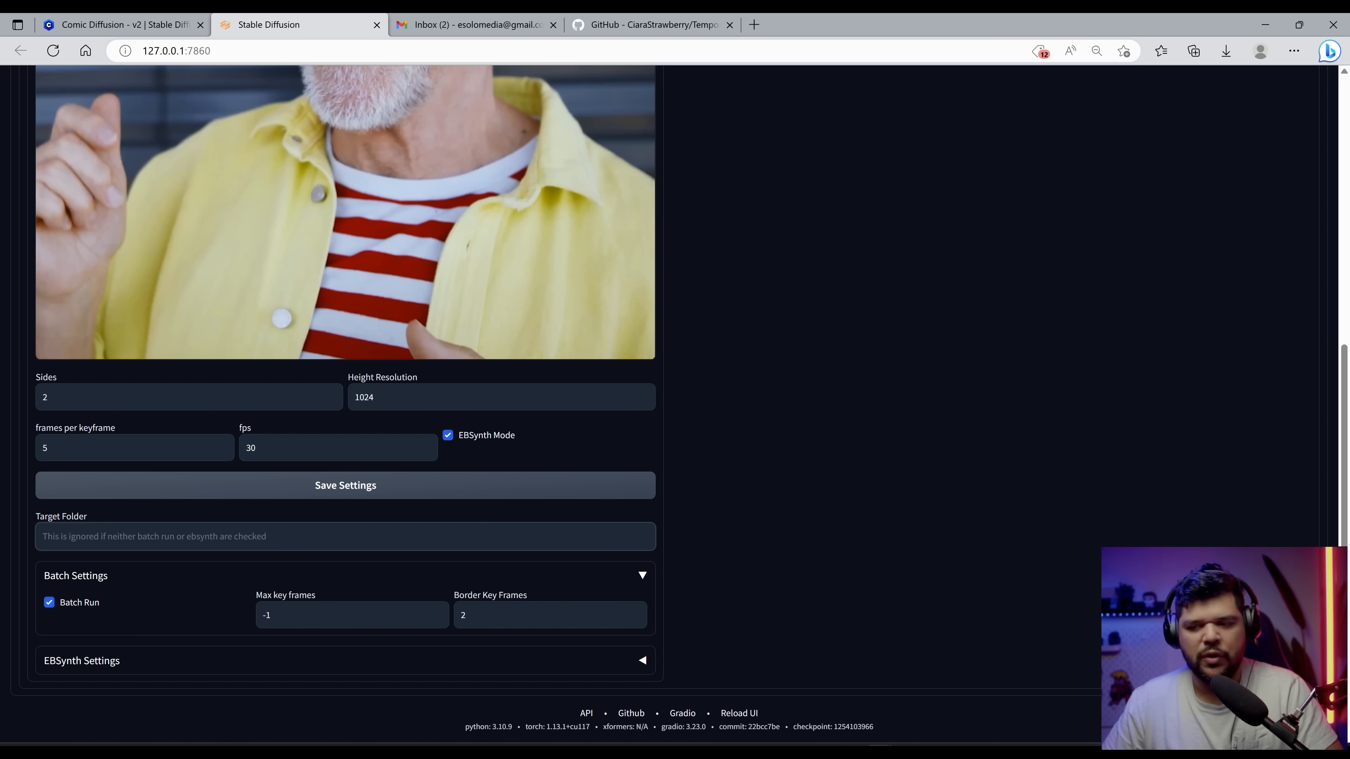
left_click(663, 752)
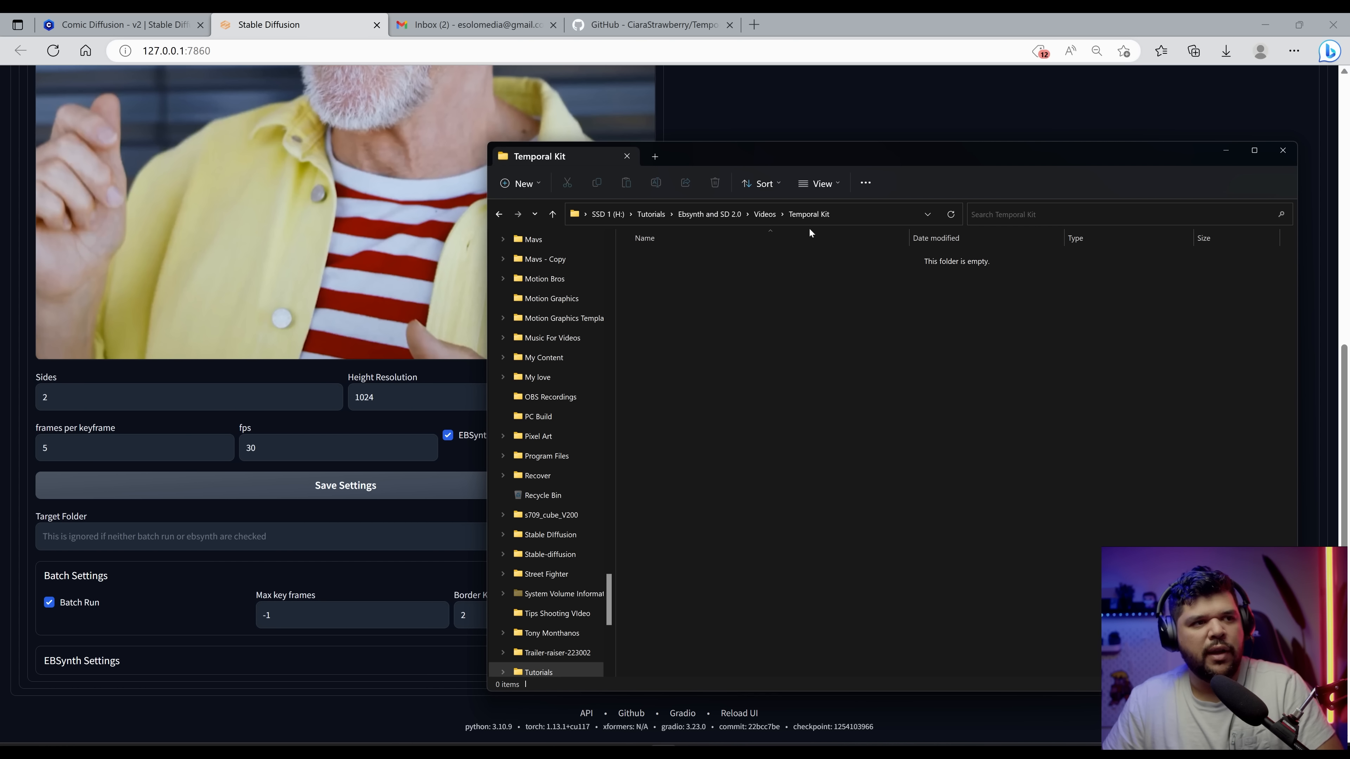
left_click(850, 210)
key("ctrl+c")
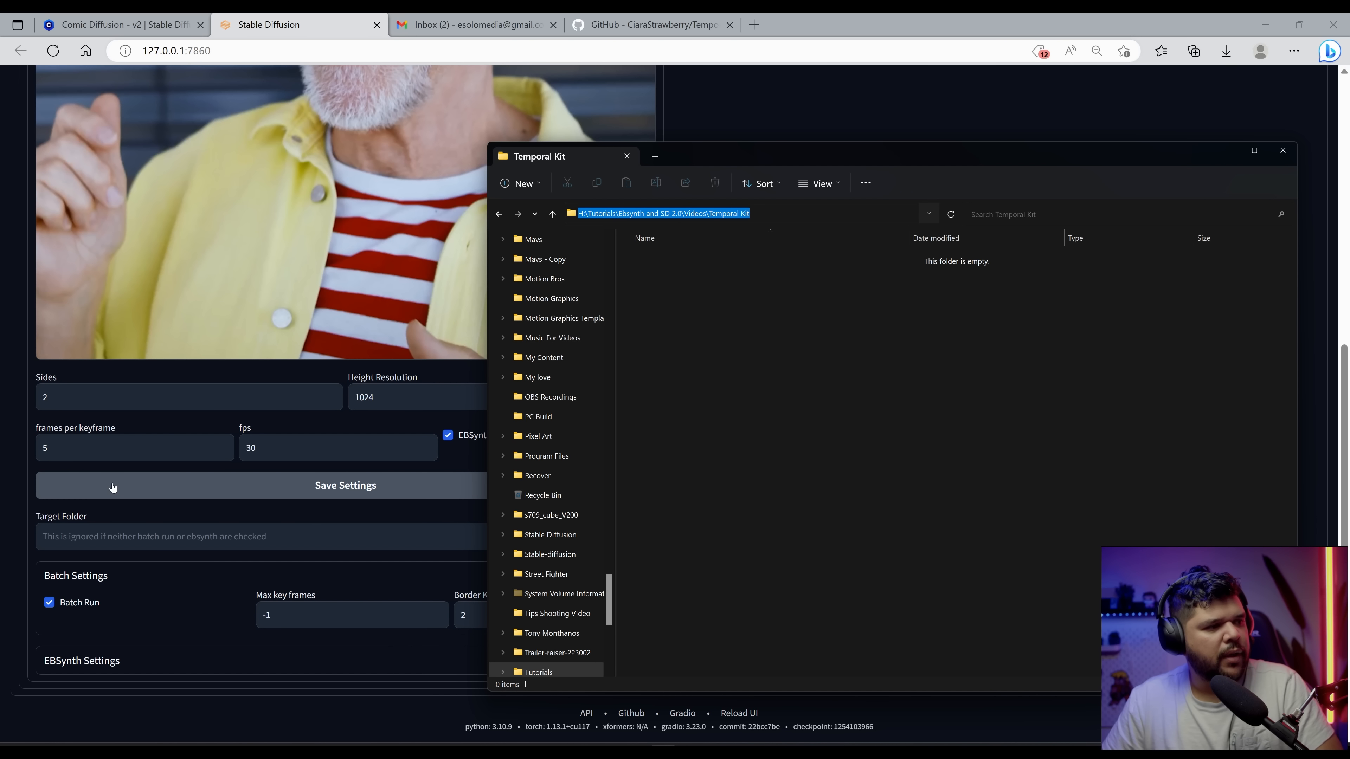
key("alt+Tab")
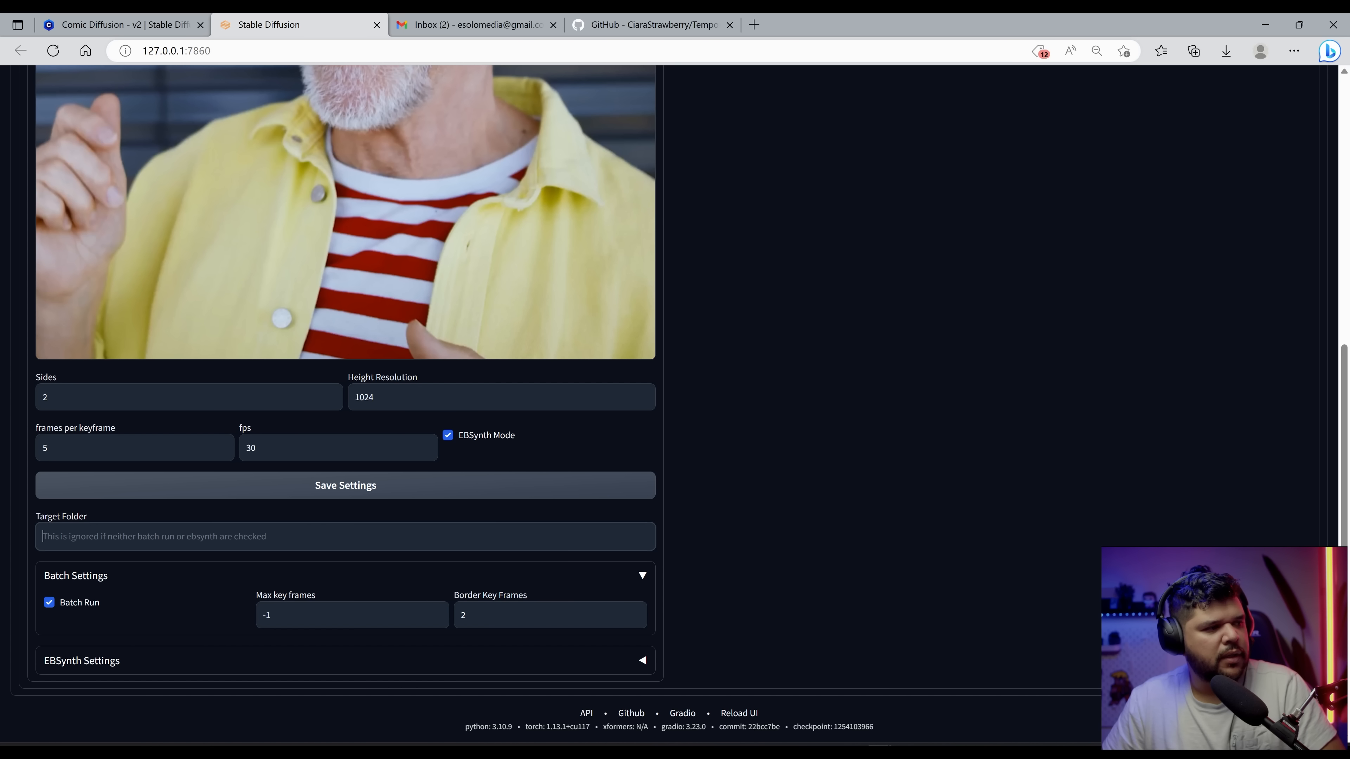
key("ctrl+v")
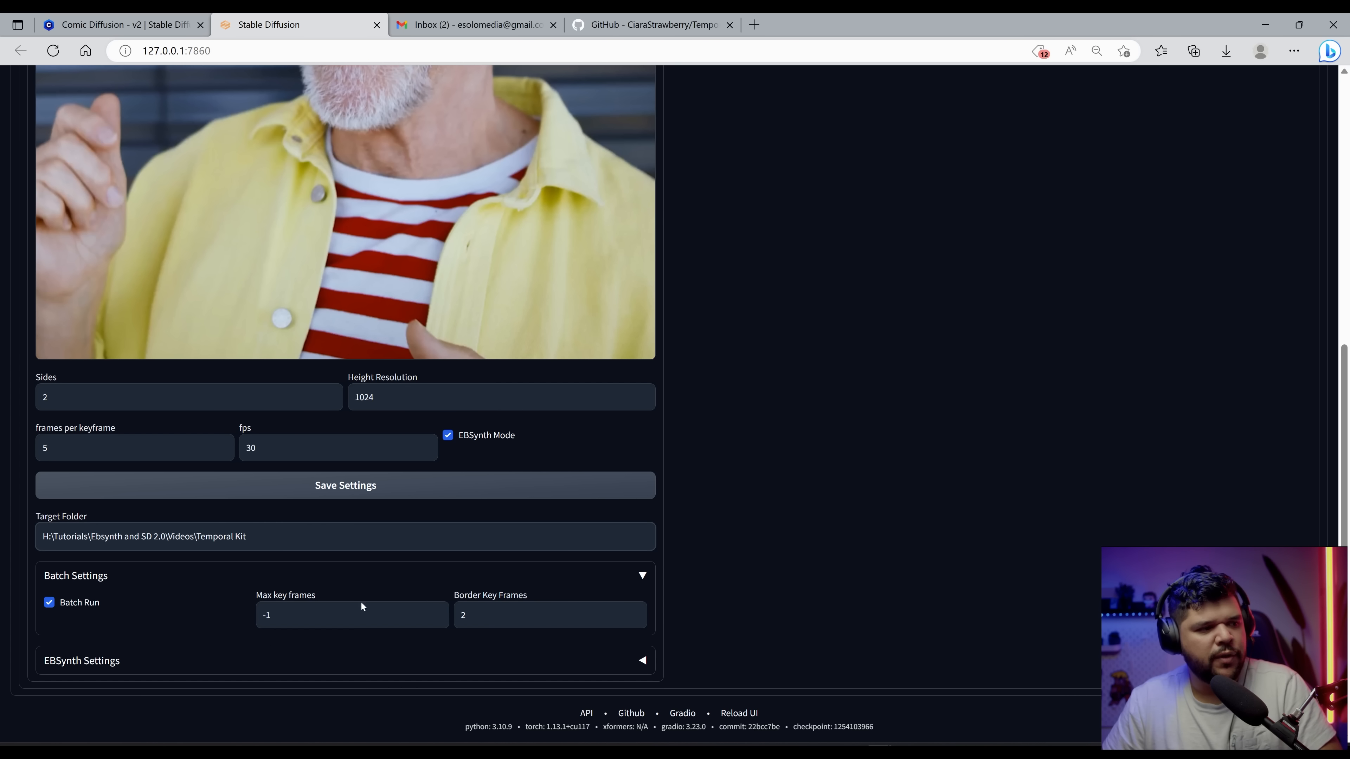
Step: Set the fps value to 25
scroll(199, 383, "up", 4)
scroll(199, 383, "down", 4)
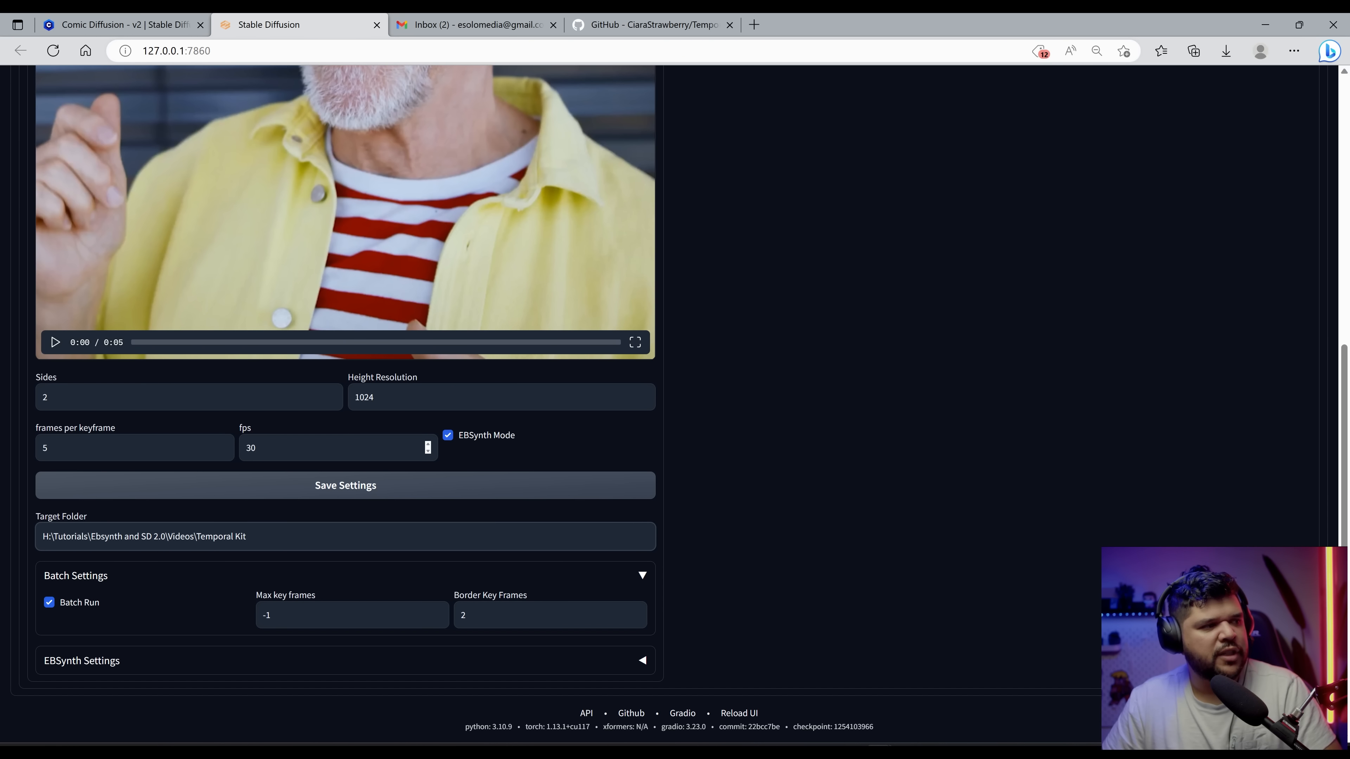
double_click(250, 447)
type("25")
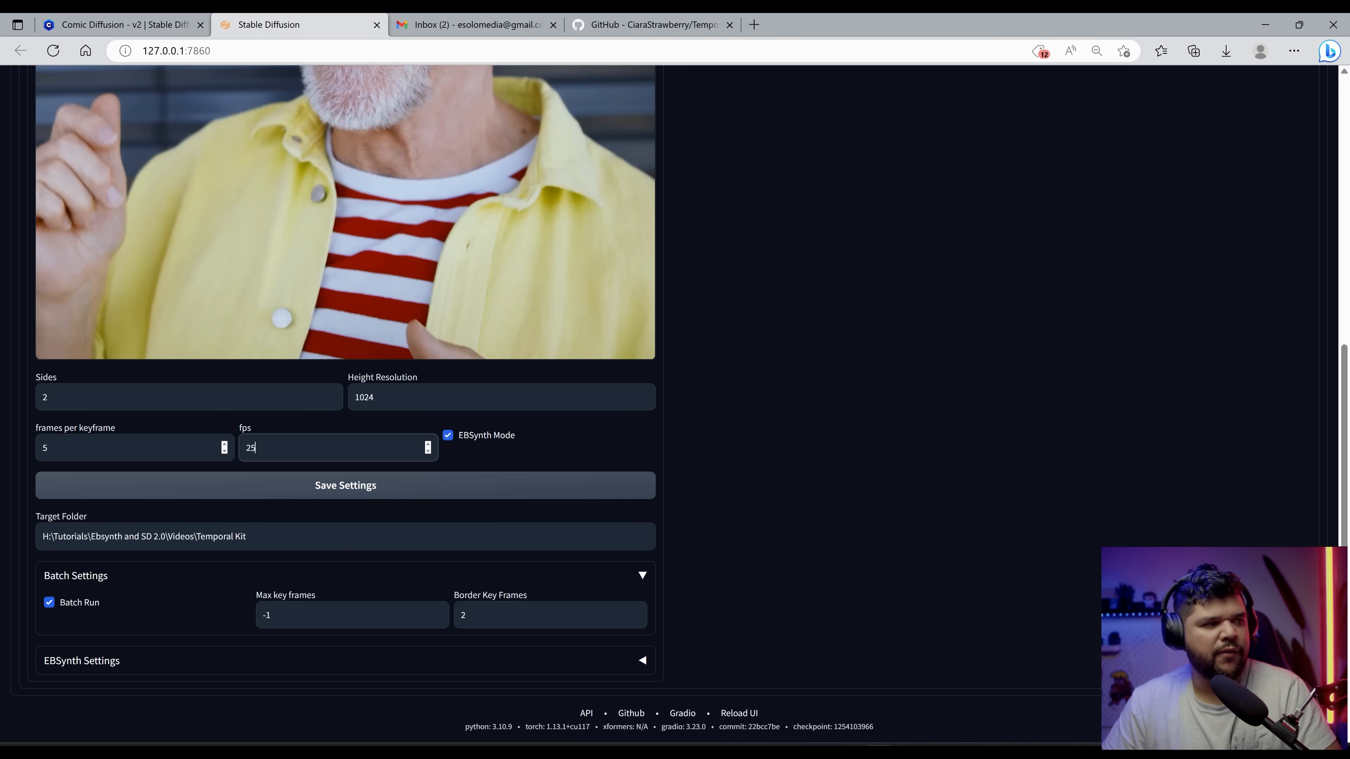
left_click(856, 426)
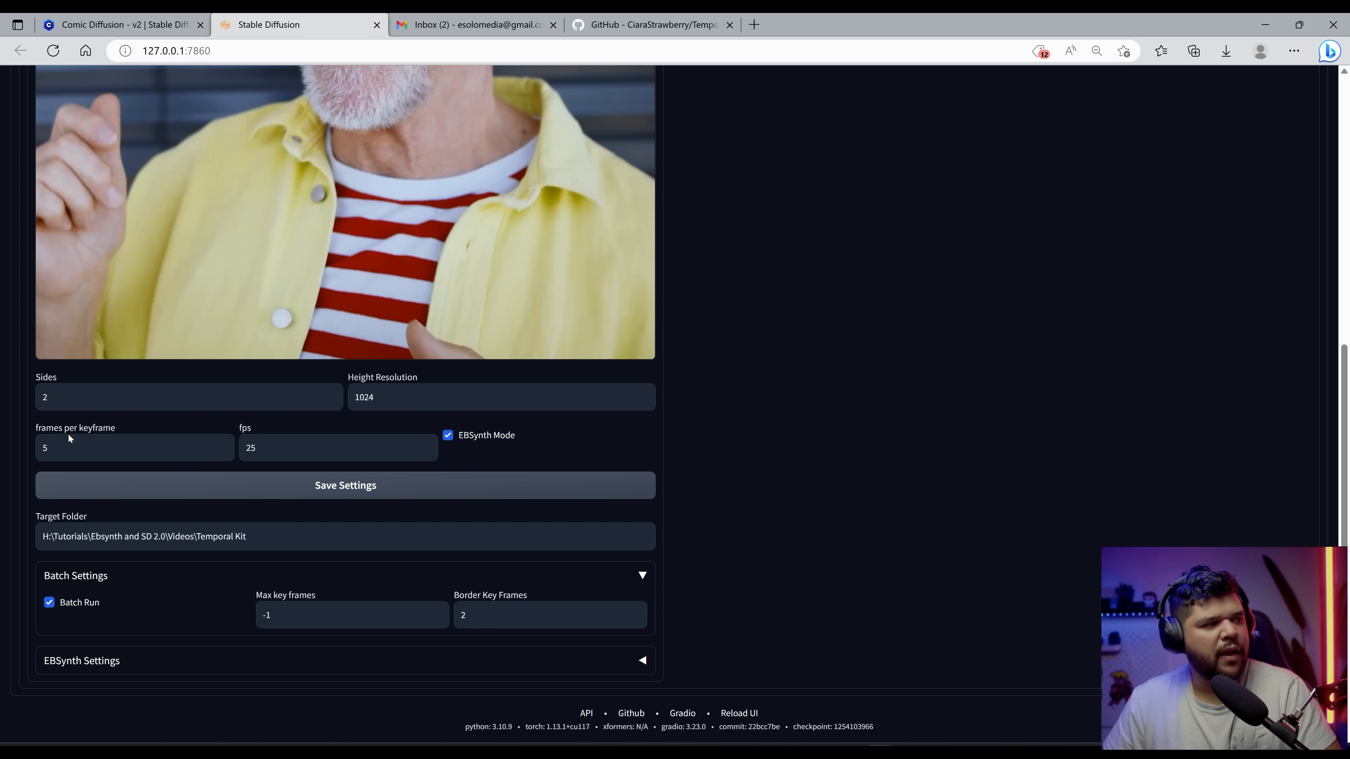
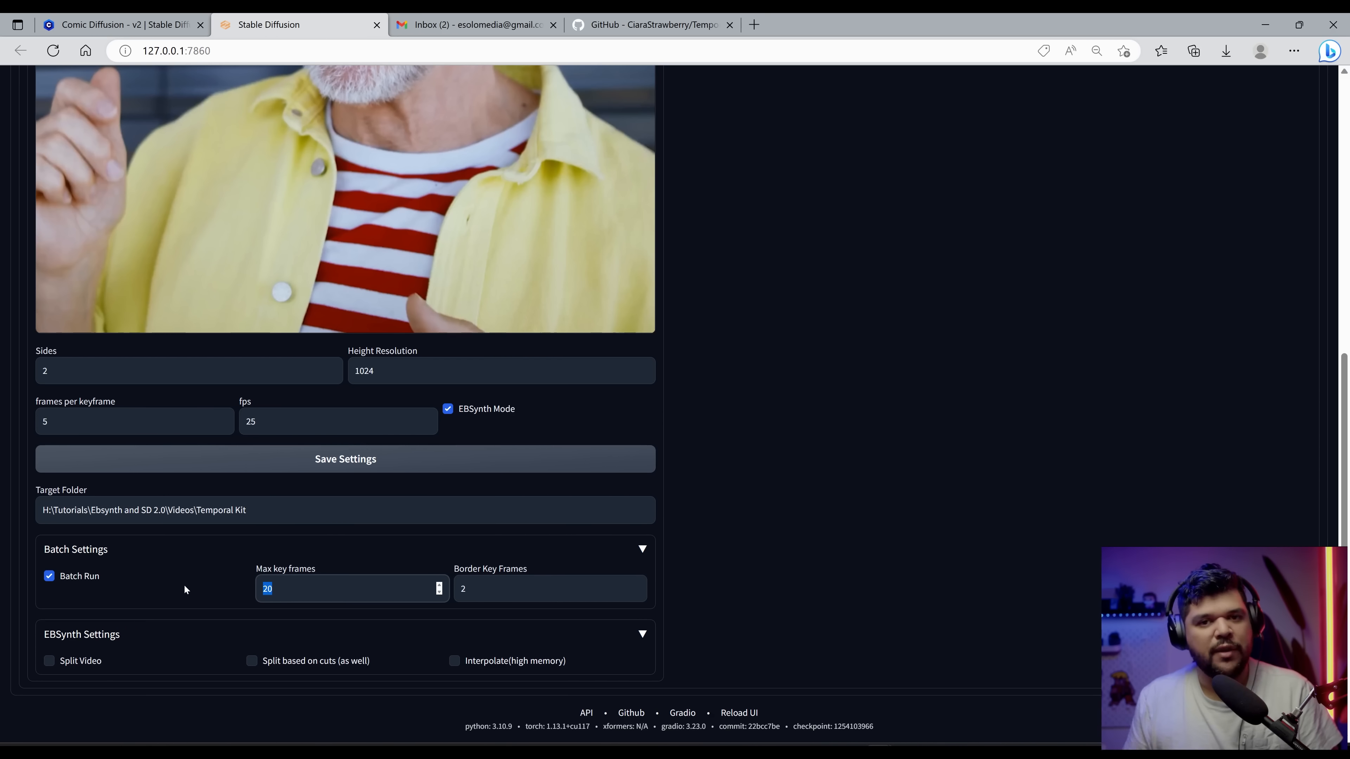
left_click(49, 661)
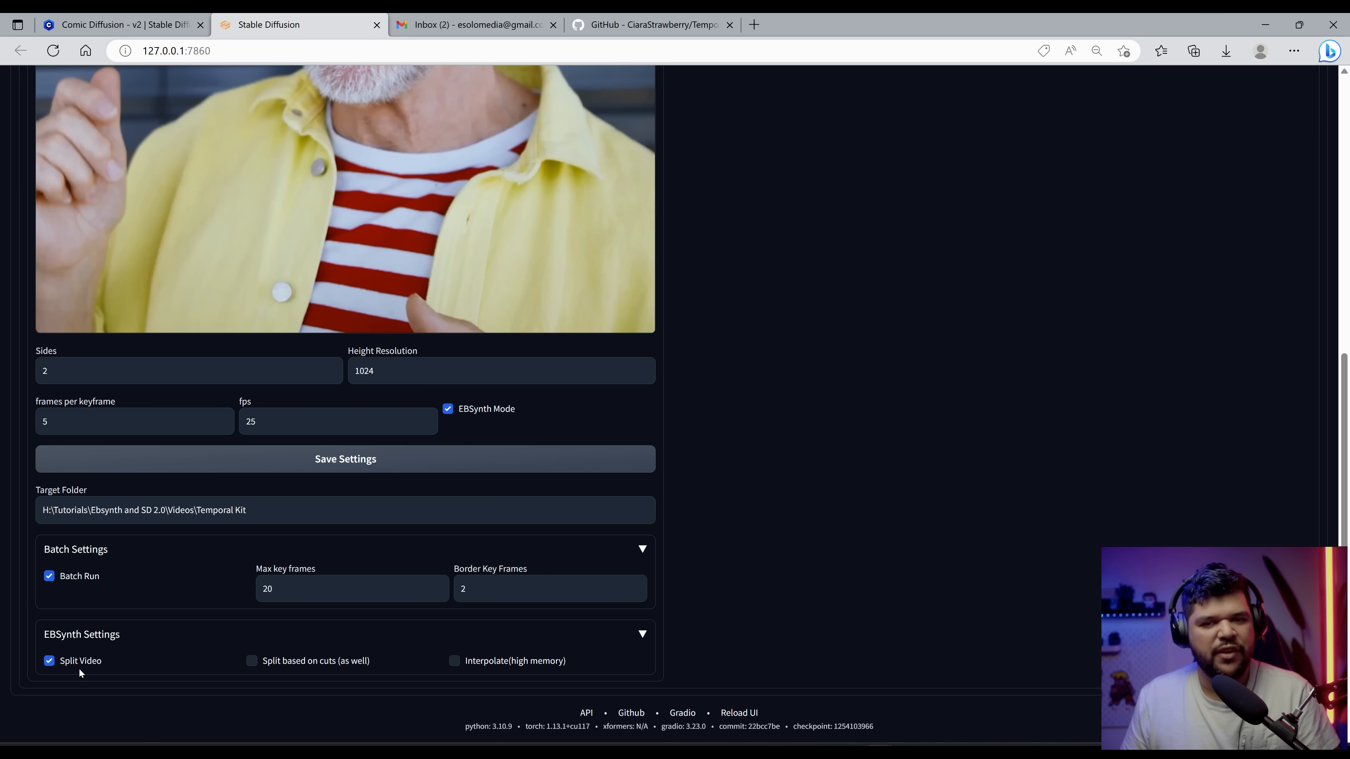
left_click(88, 662)
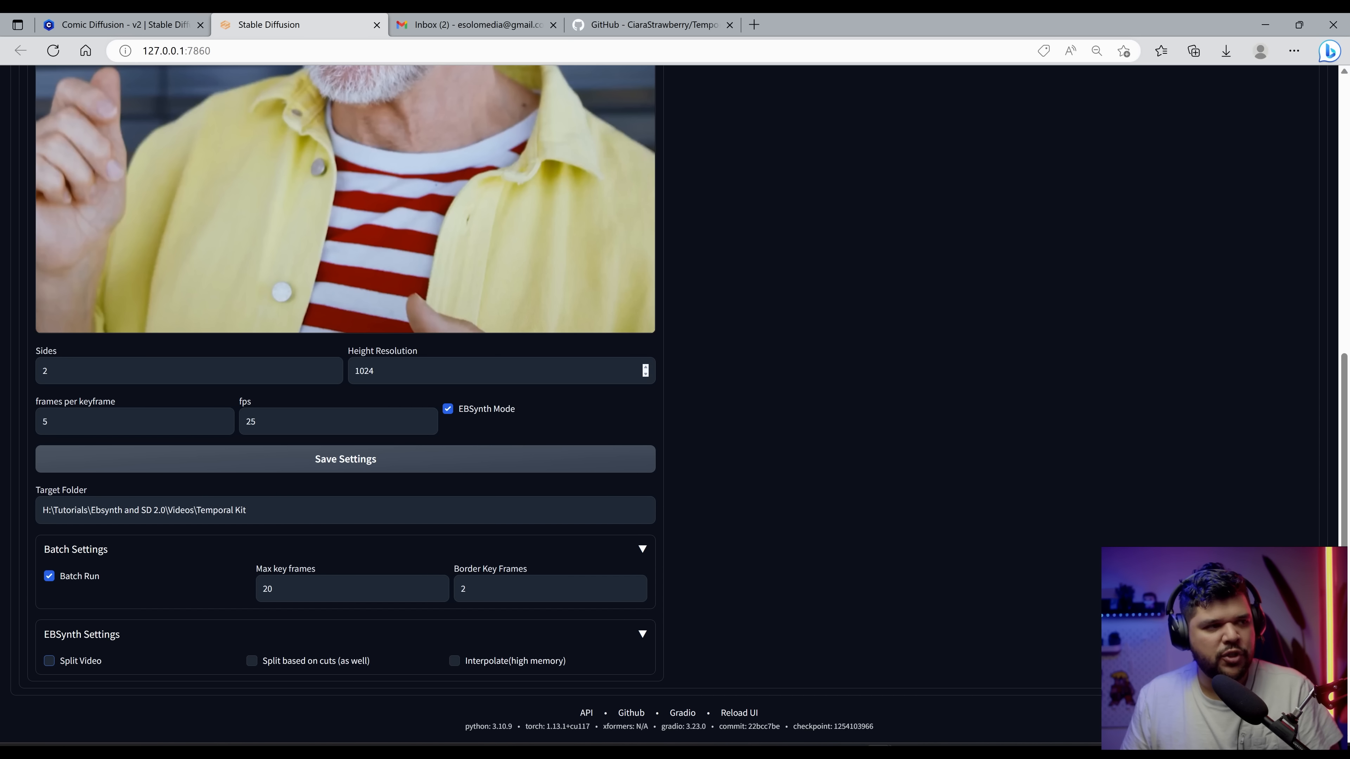
mouse_move(395, 303)
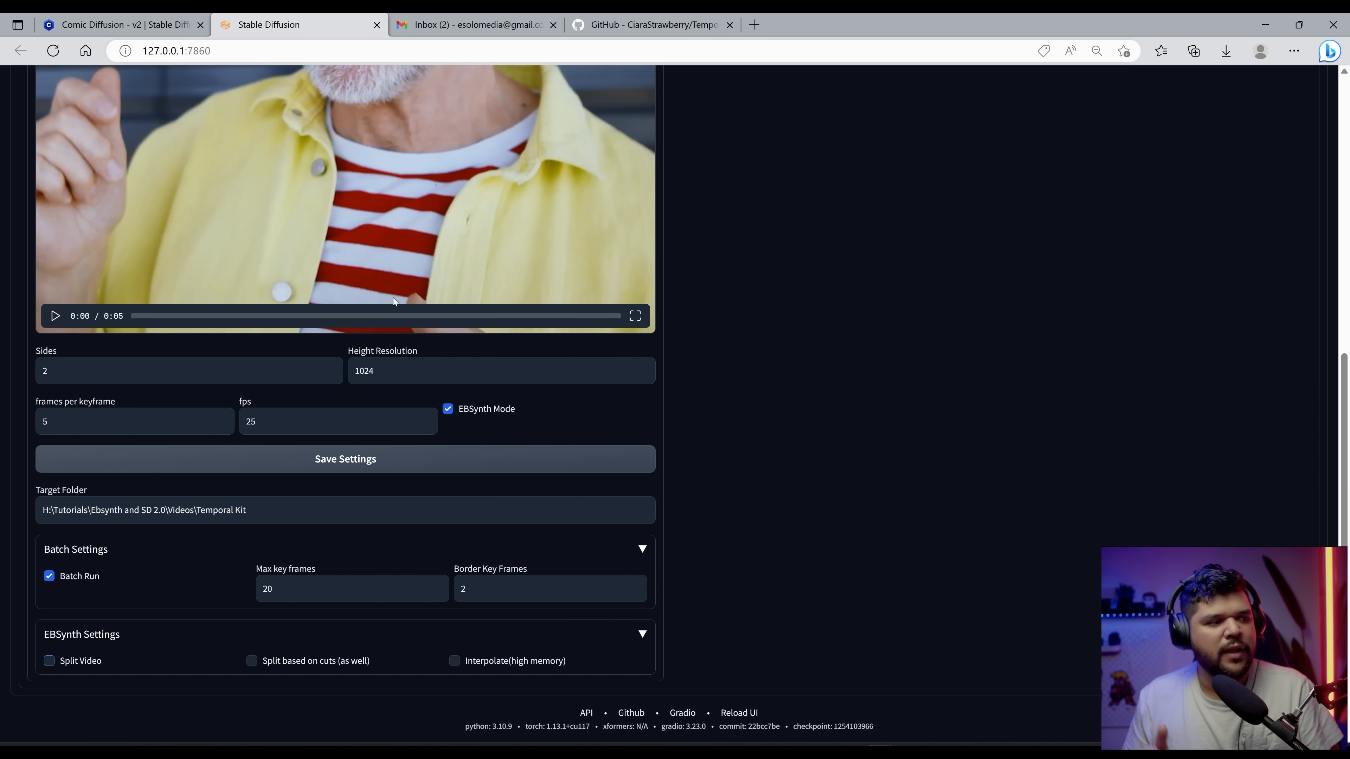
Step: Edit the frames per keyframe value and run the Pre-Processing to generate keyframe grids
scroll(377, 351, "up", 2)
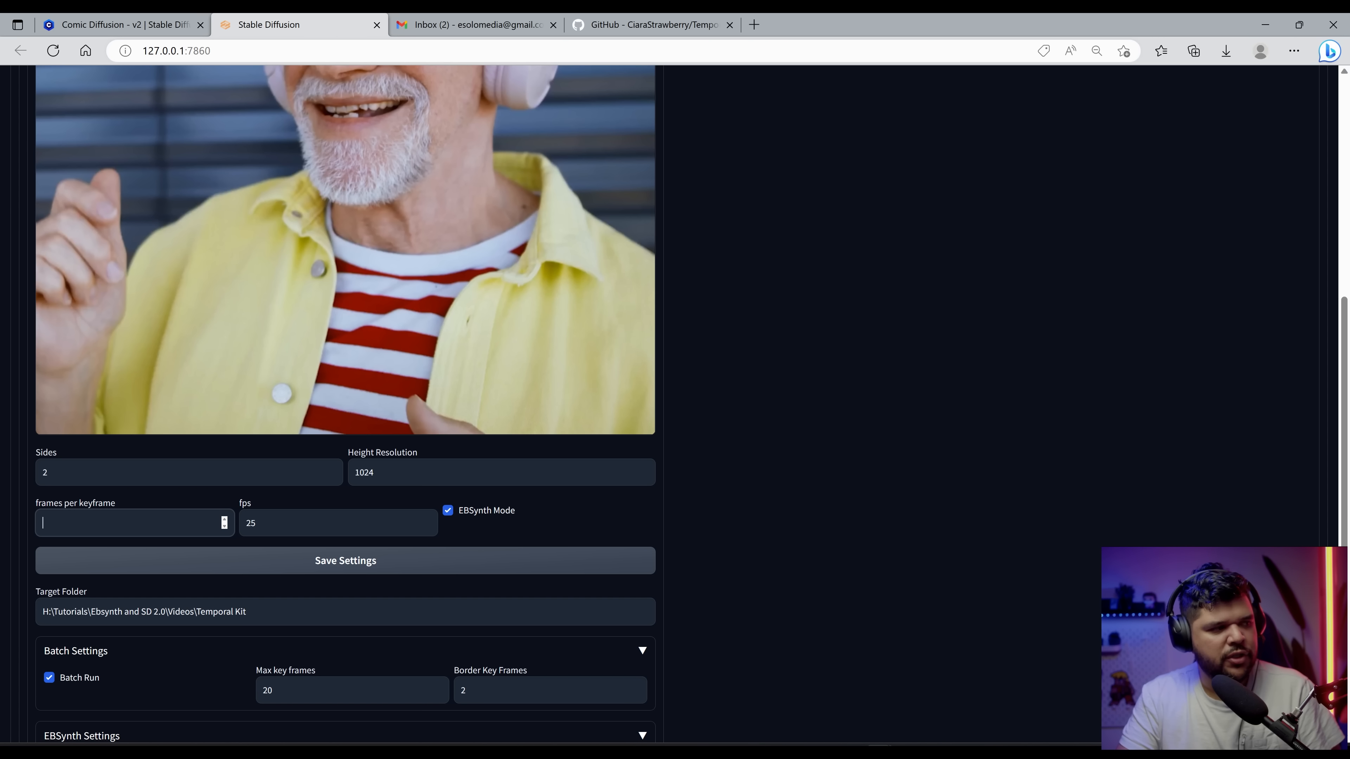
key("BackSpace")
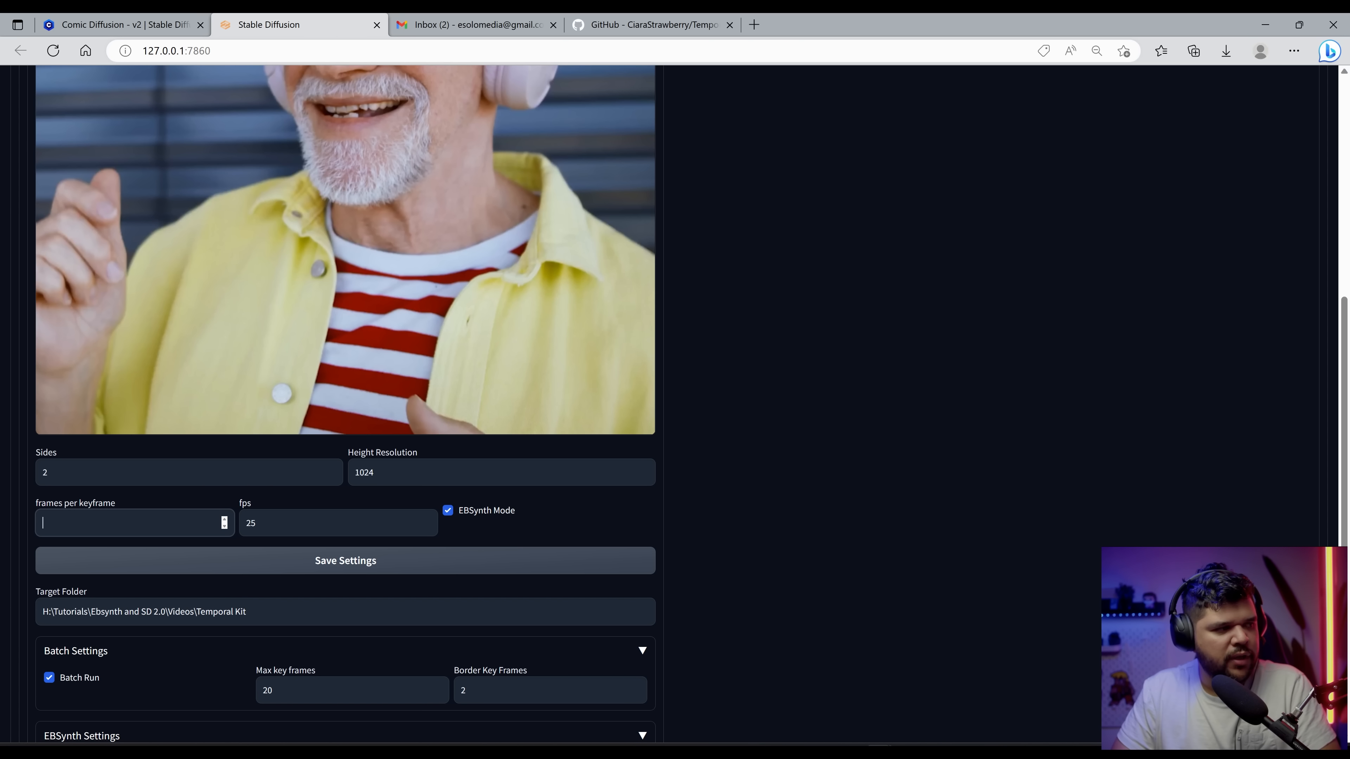
scroll(346, 372, "down", 2)
scroll(374, 591, "up", 10)
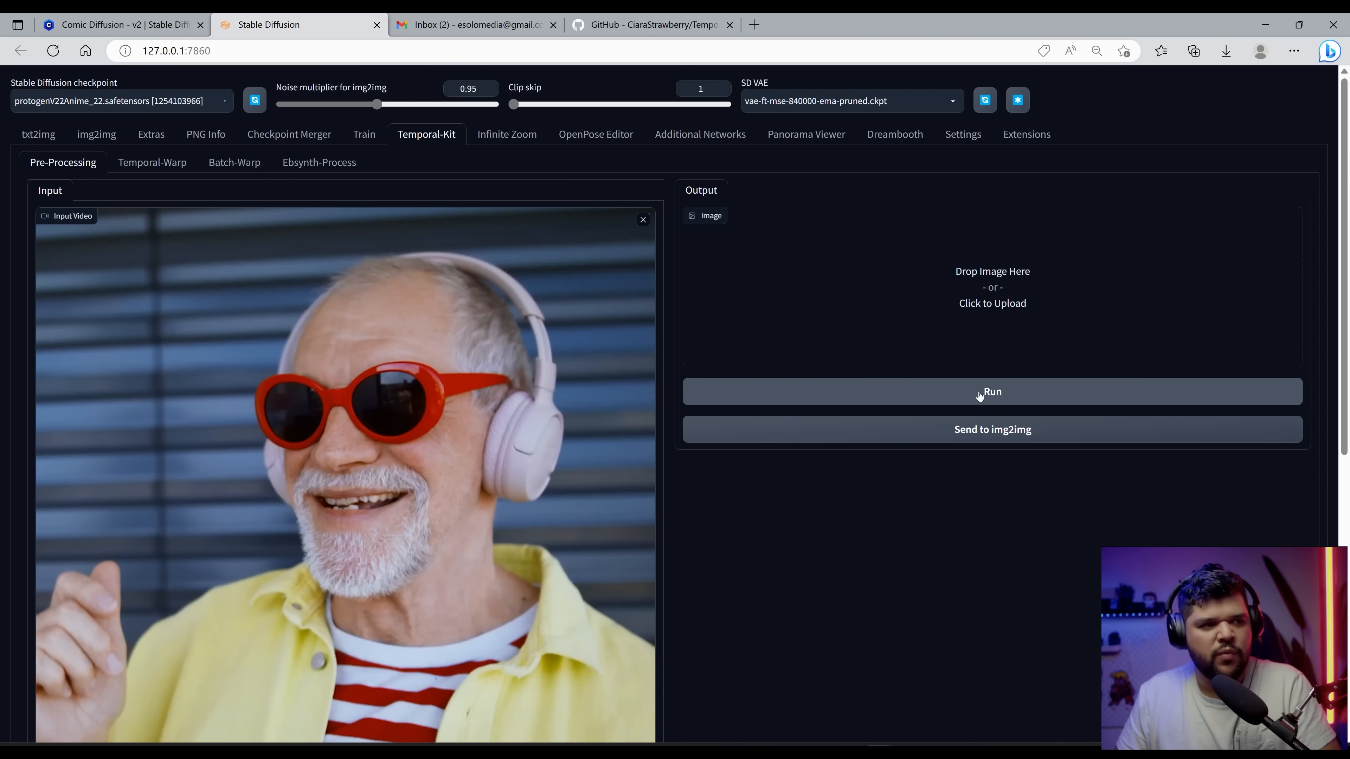
left_click(980, 396)
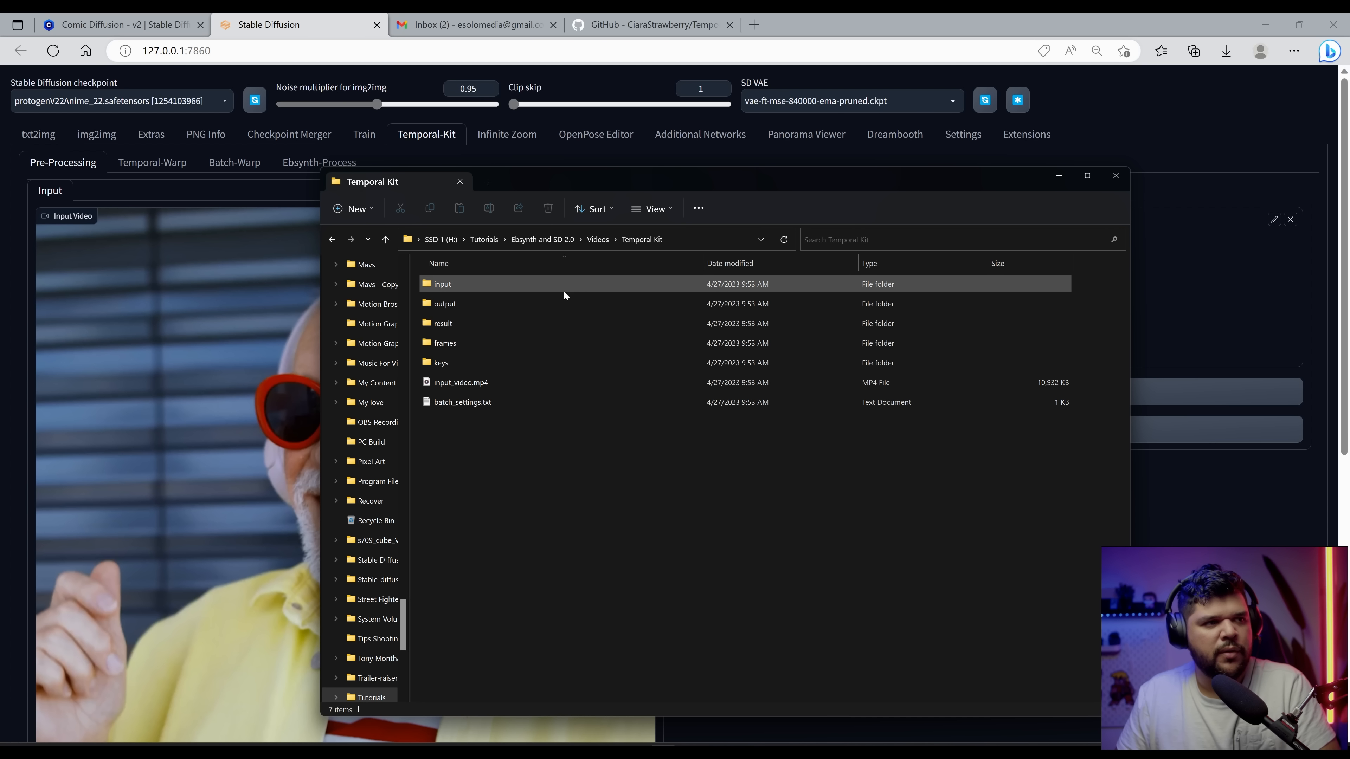
Step: Open the Temporal Kit input folder in File Explorer and inspect the generated keyframe grid images
scroll(219, 582, "down", 1)
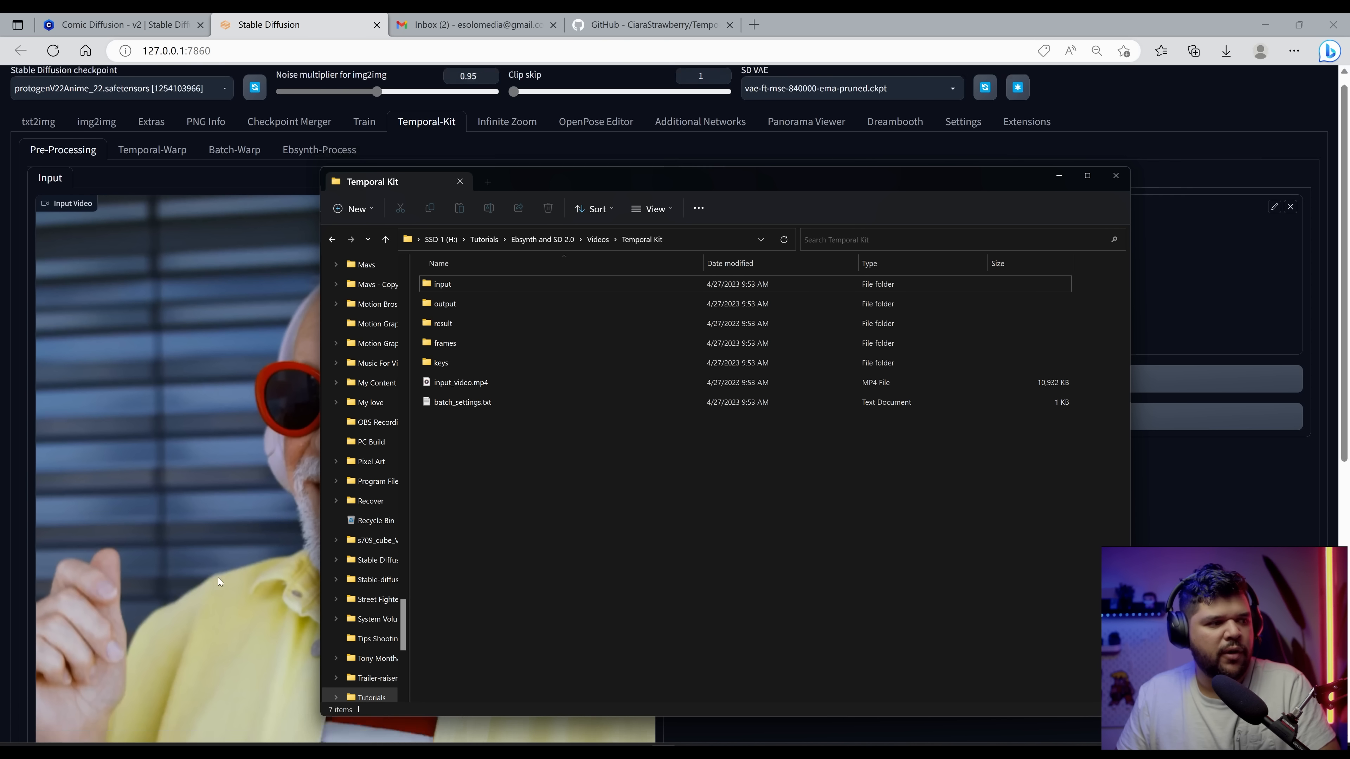
scroll(219, 581, "down", 6)
scroll(240, 585, "up", 10)
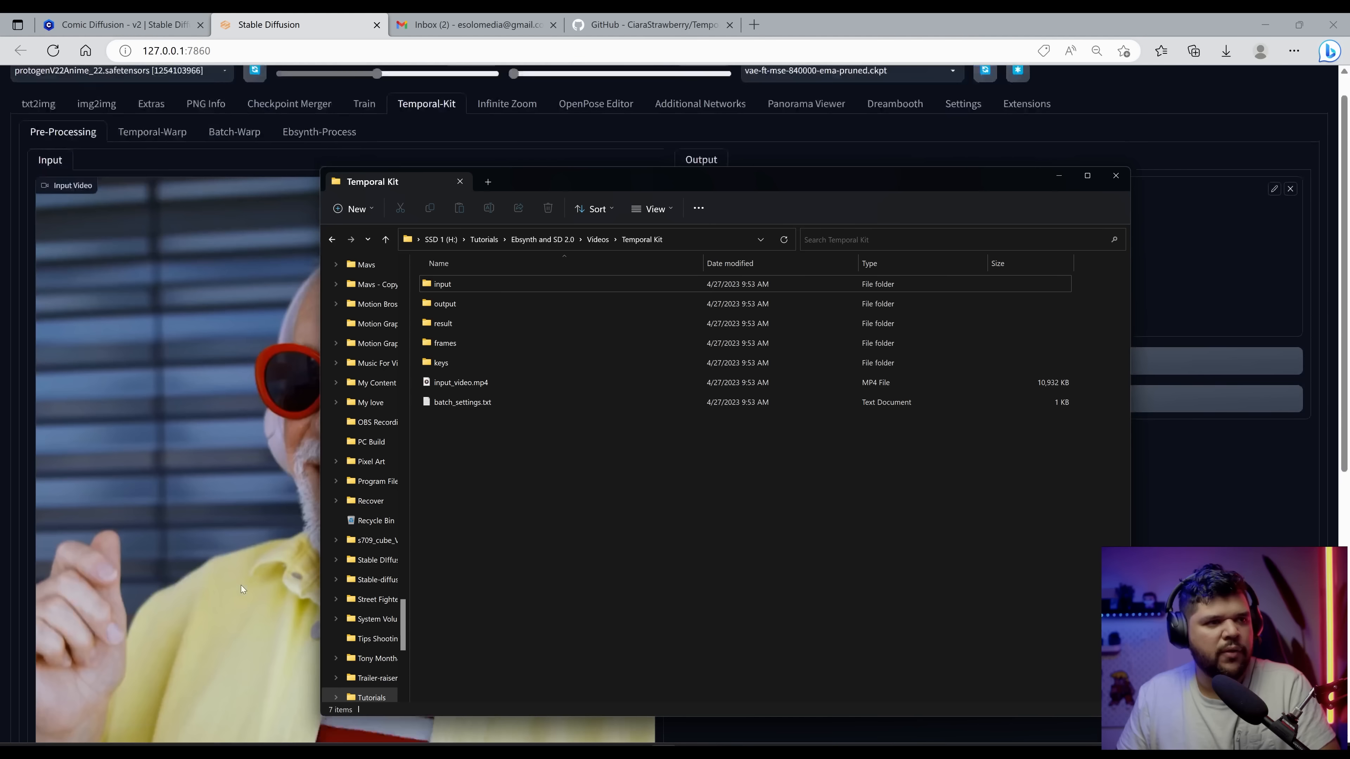
left_click(461, 290)
double_click(462, 287)
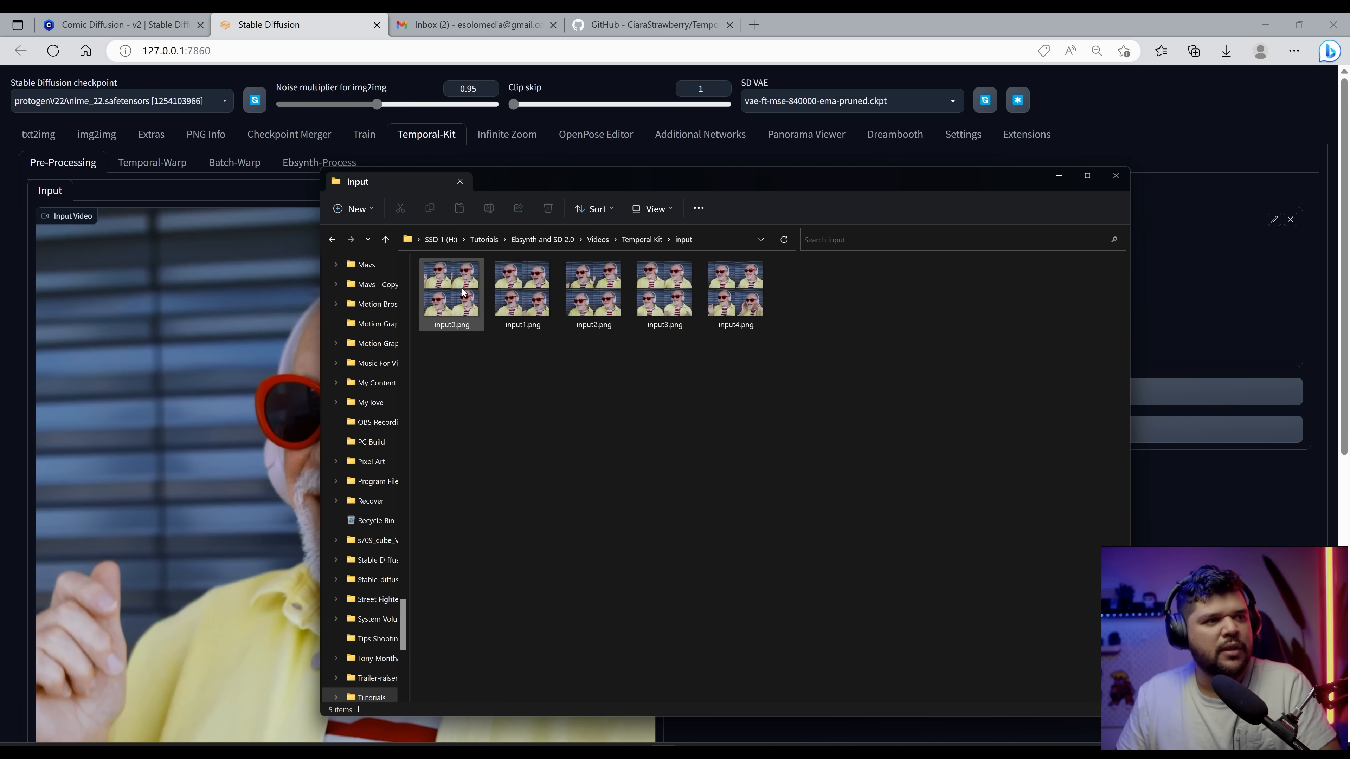
left_click_drag(638, 181, 429, 136)
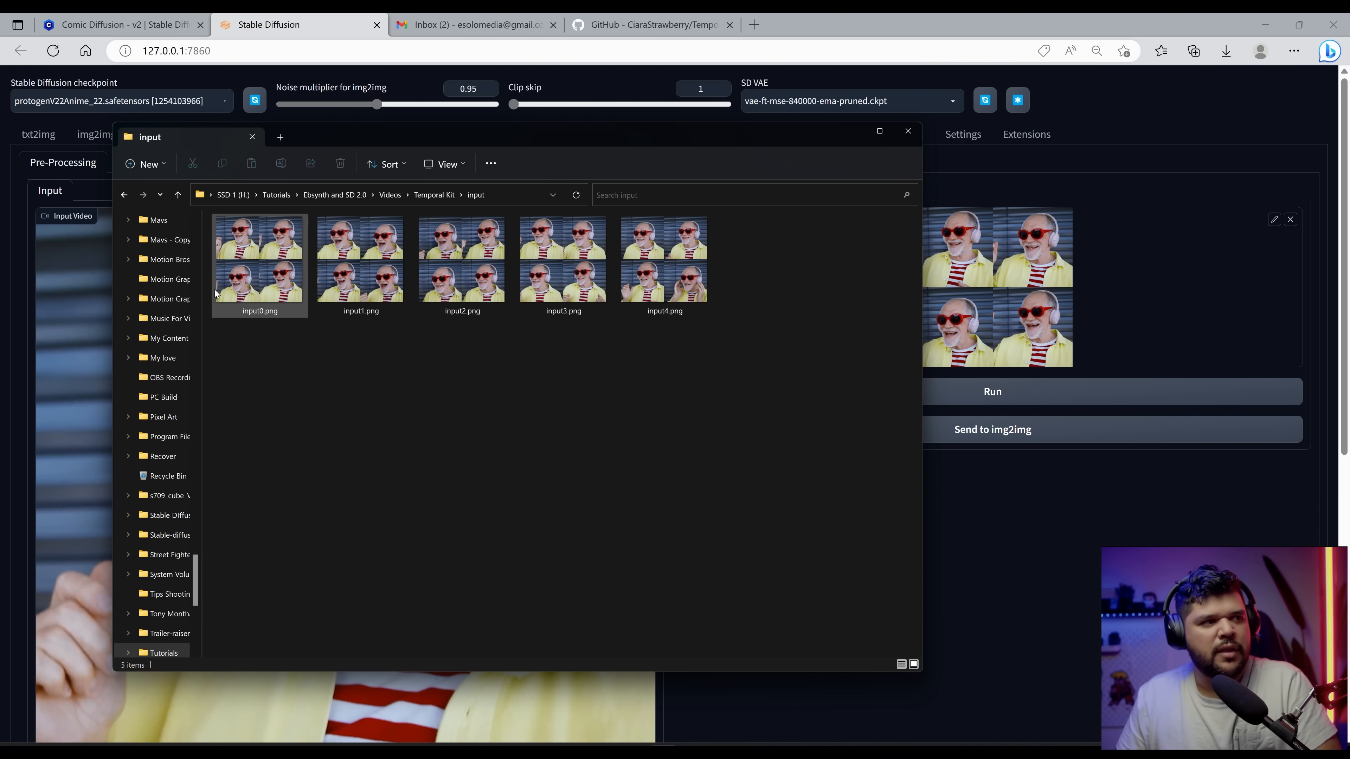
double_click(265, 272)
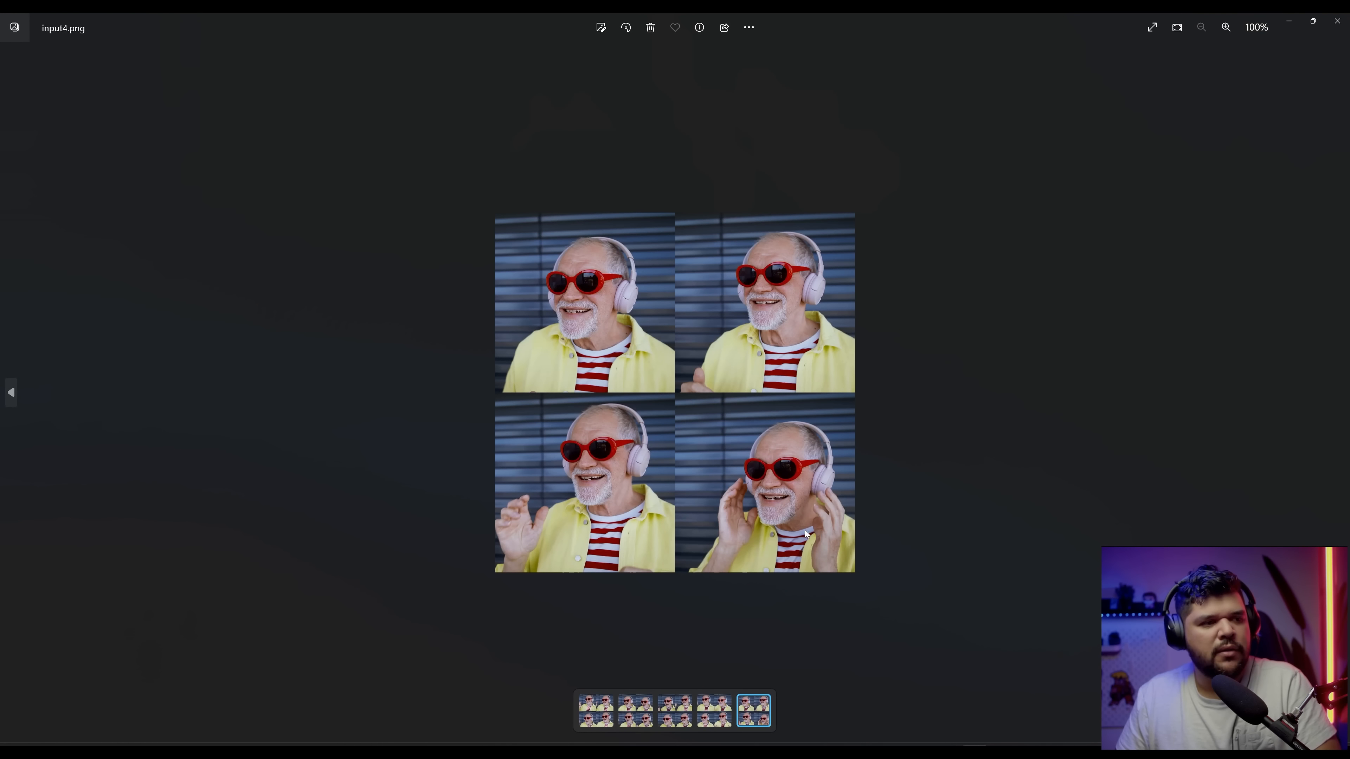
left_click(1337, 22)
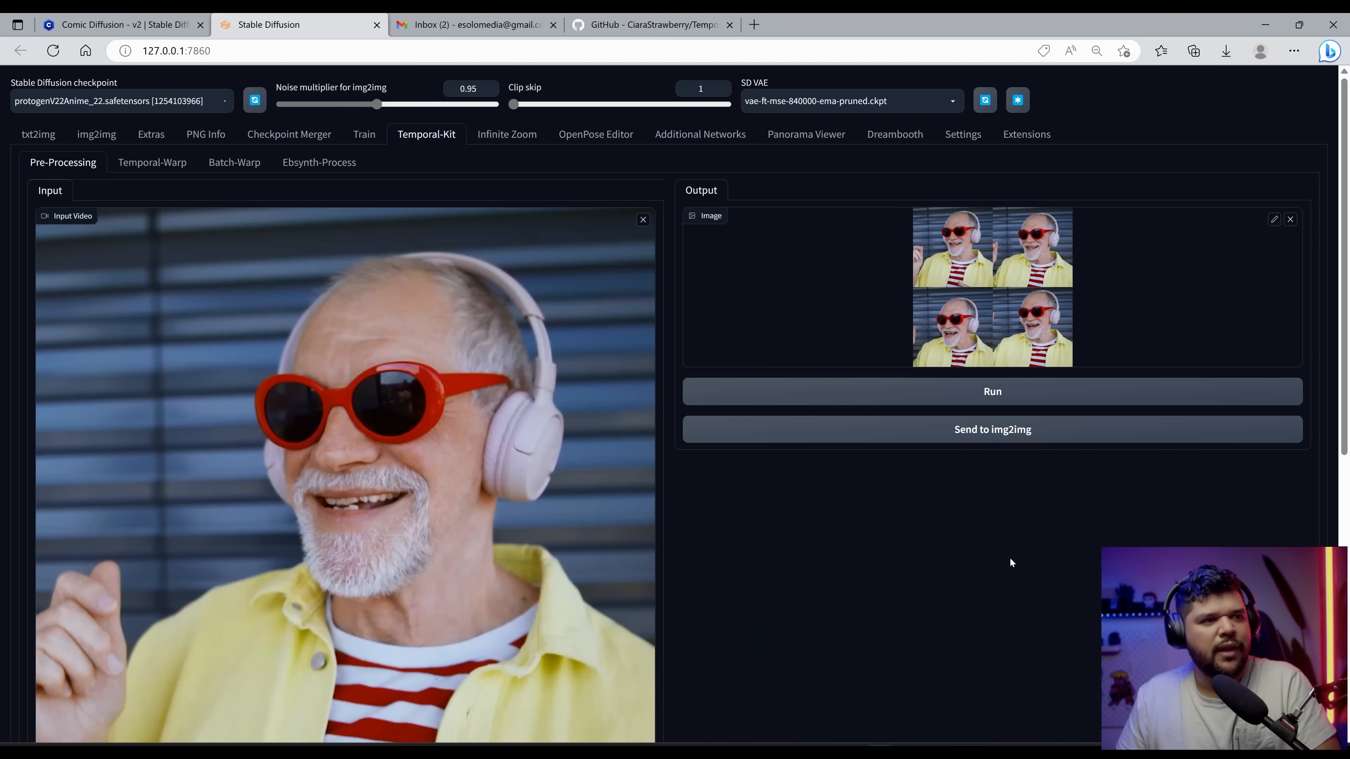
Step: Set frames per keyframe to 7
scroll(448, 524, "down", 10)
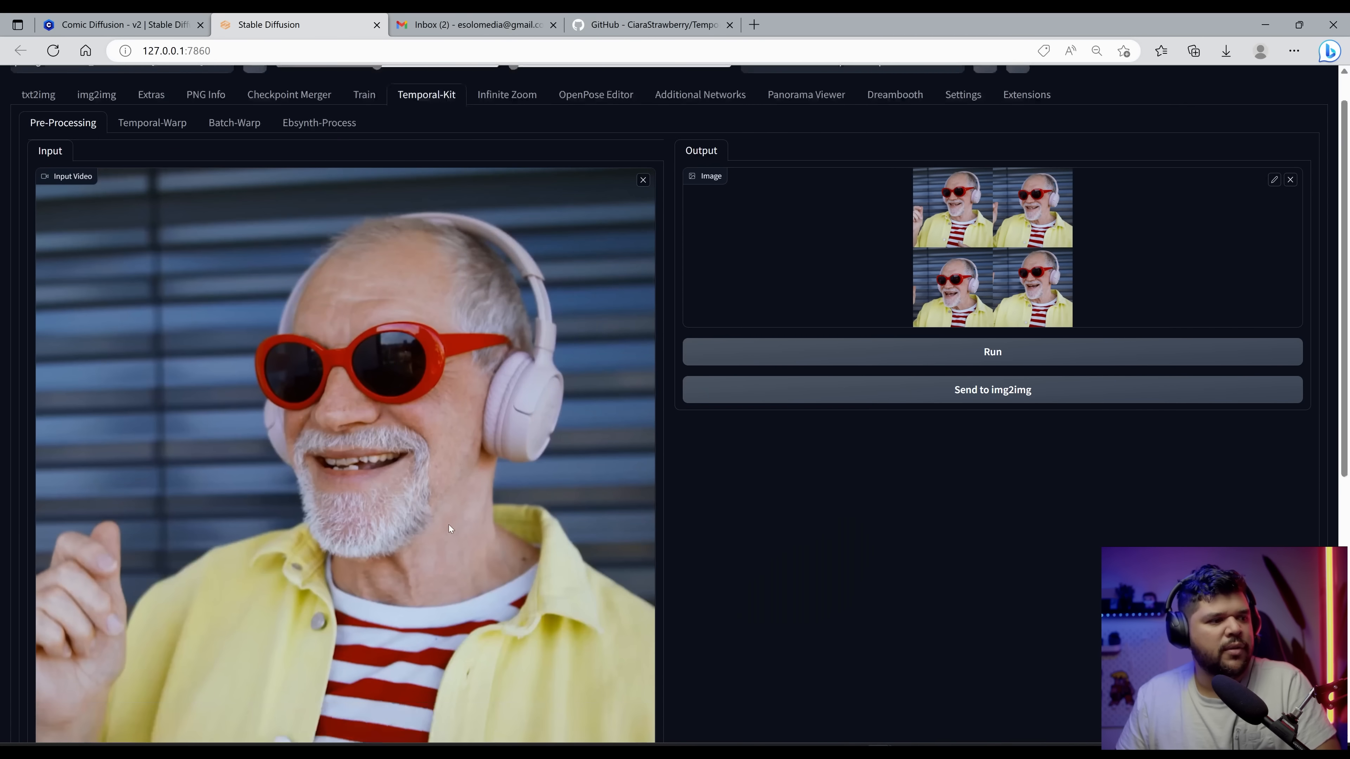
left_click(202, 421)
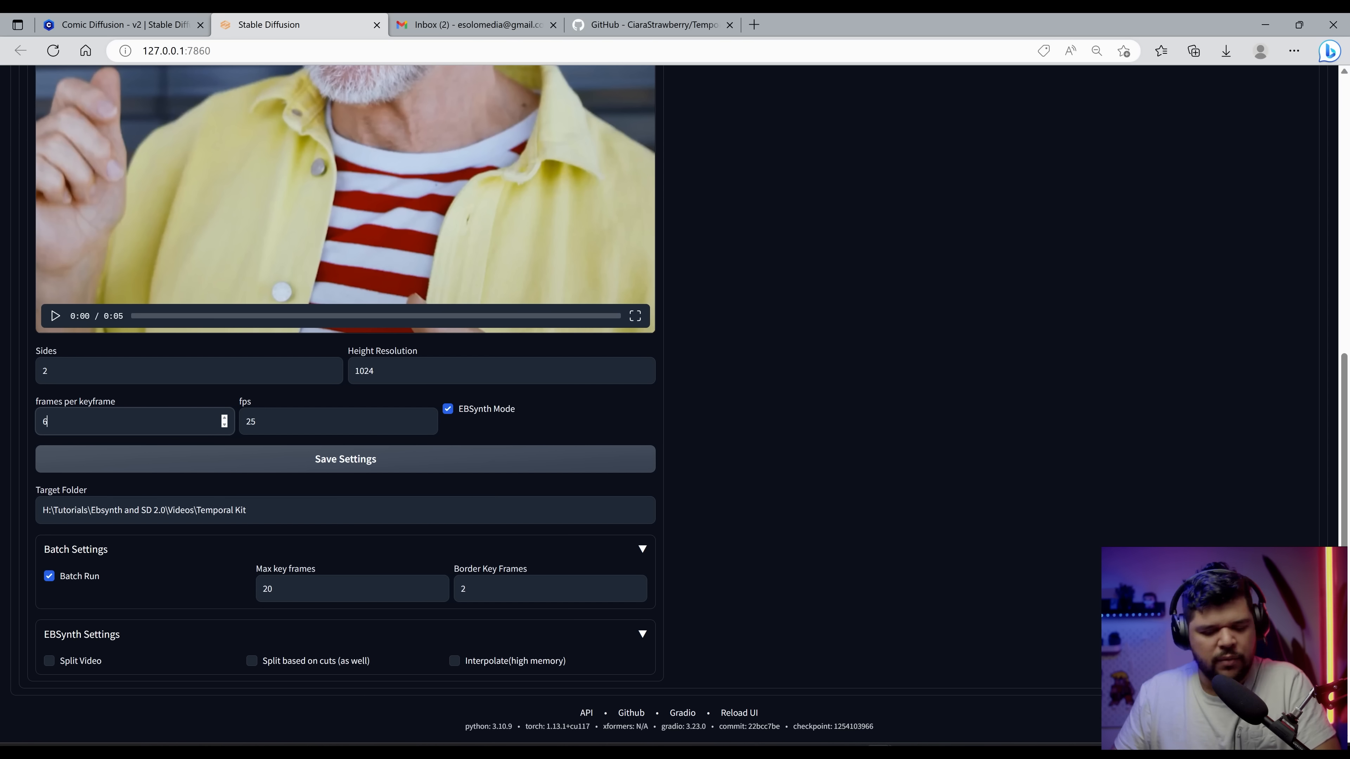
key("BackSpace")
type("7")
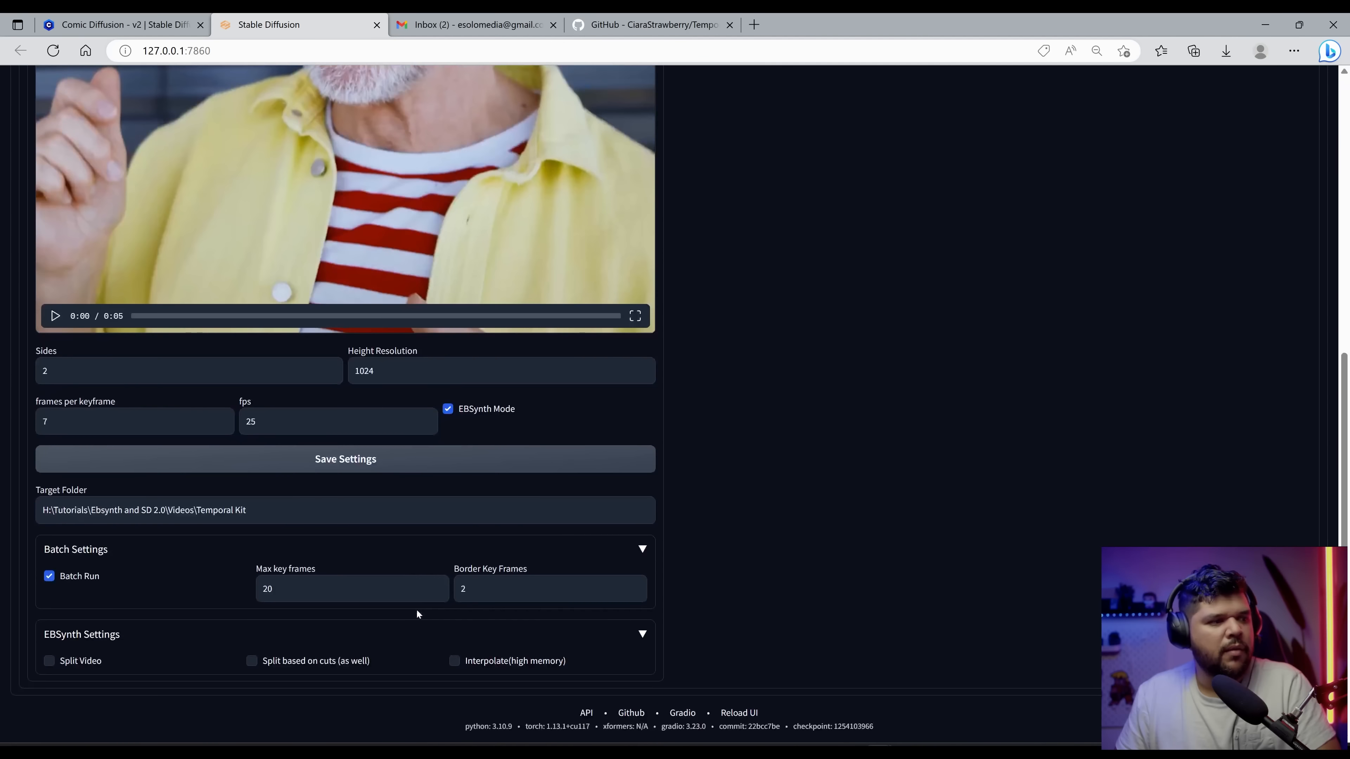
Step: Open the regenerated keyframe grid images in the photo viewer and compare them, closing the viewer and Explorer afterwards
scroll(896, 348, "up", 5)
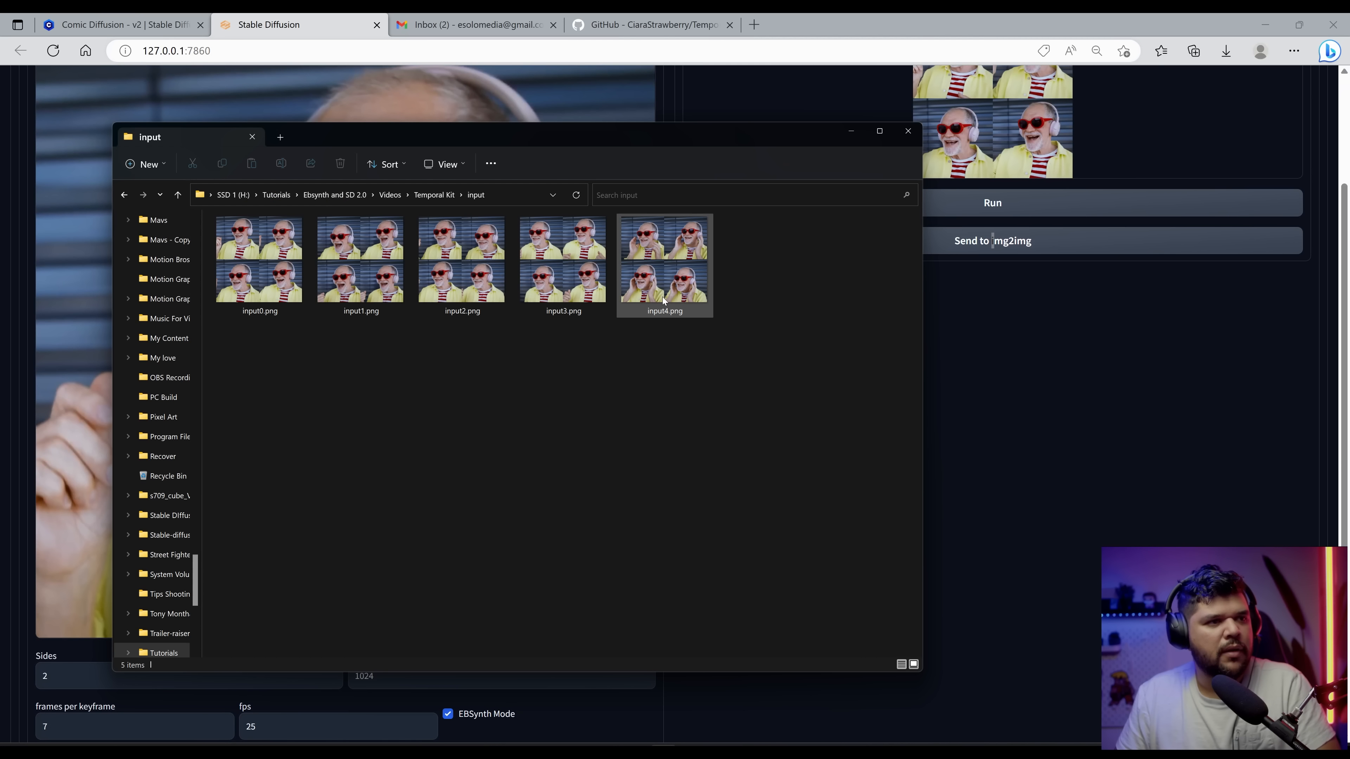
double_click(666, 262)
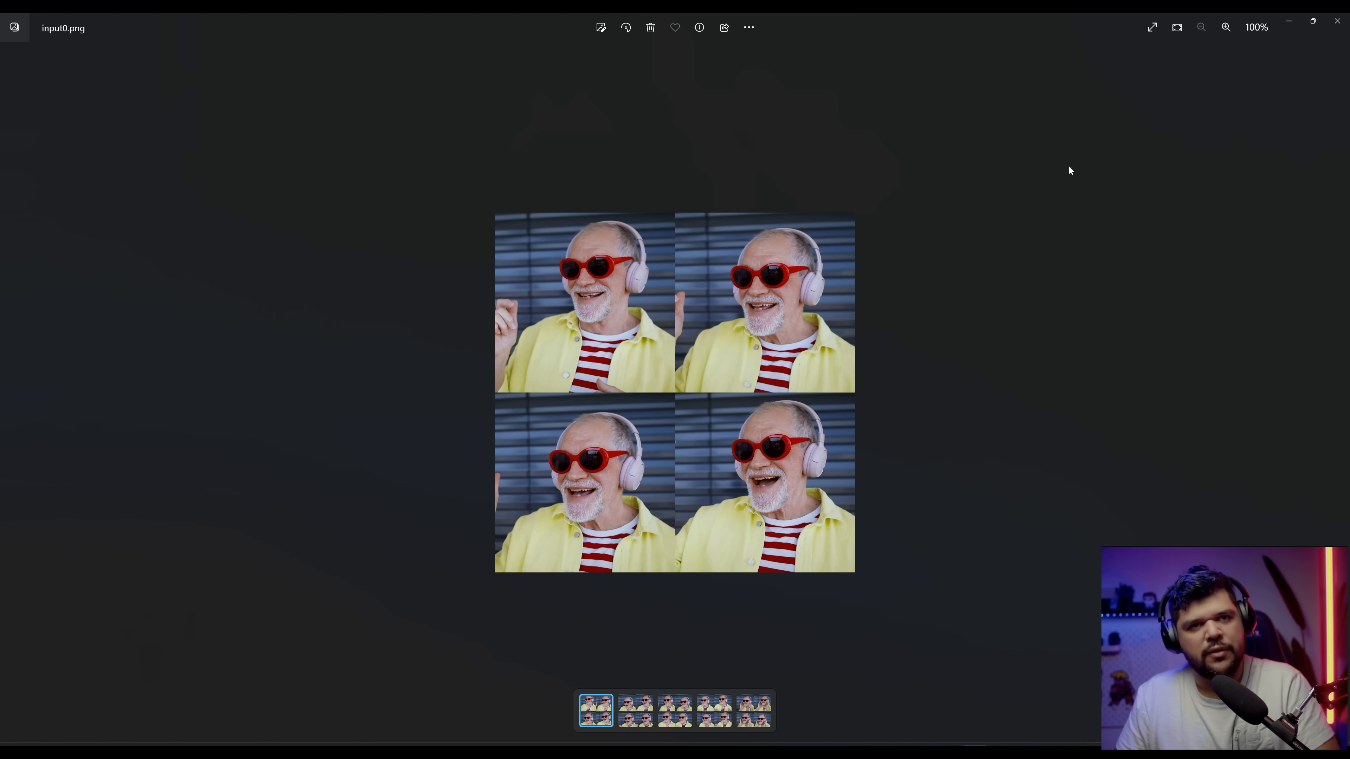
left_click(1337, 21)
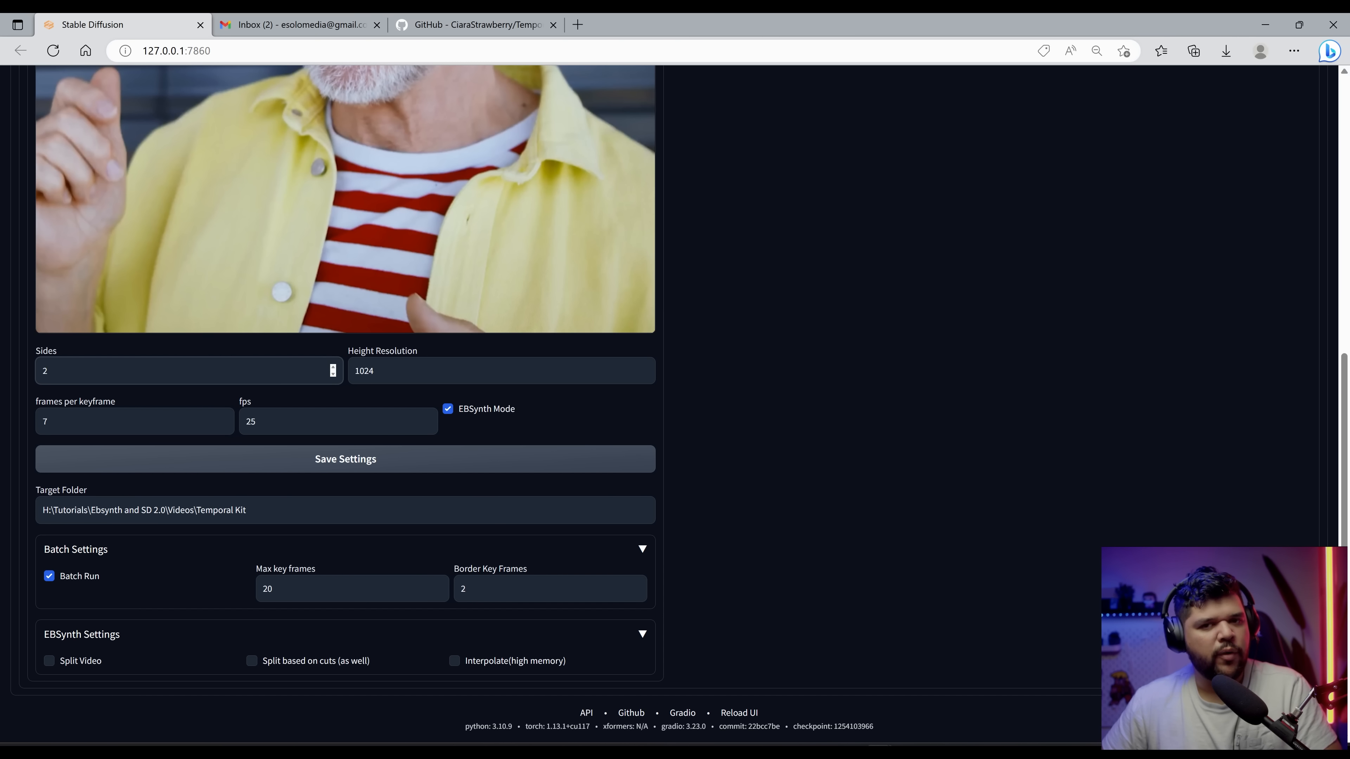
scroll(120, 391, "up", 5)
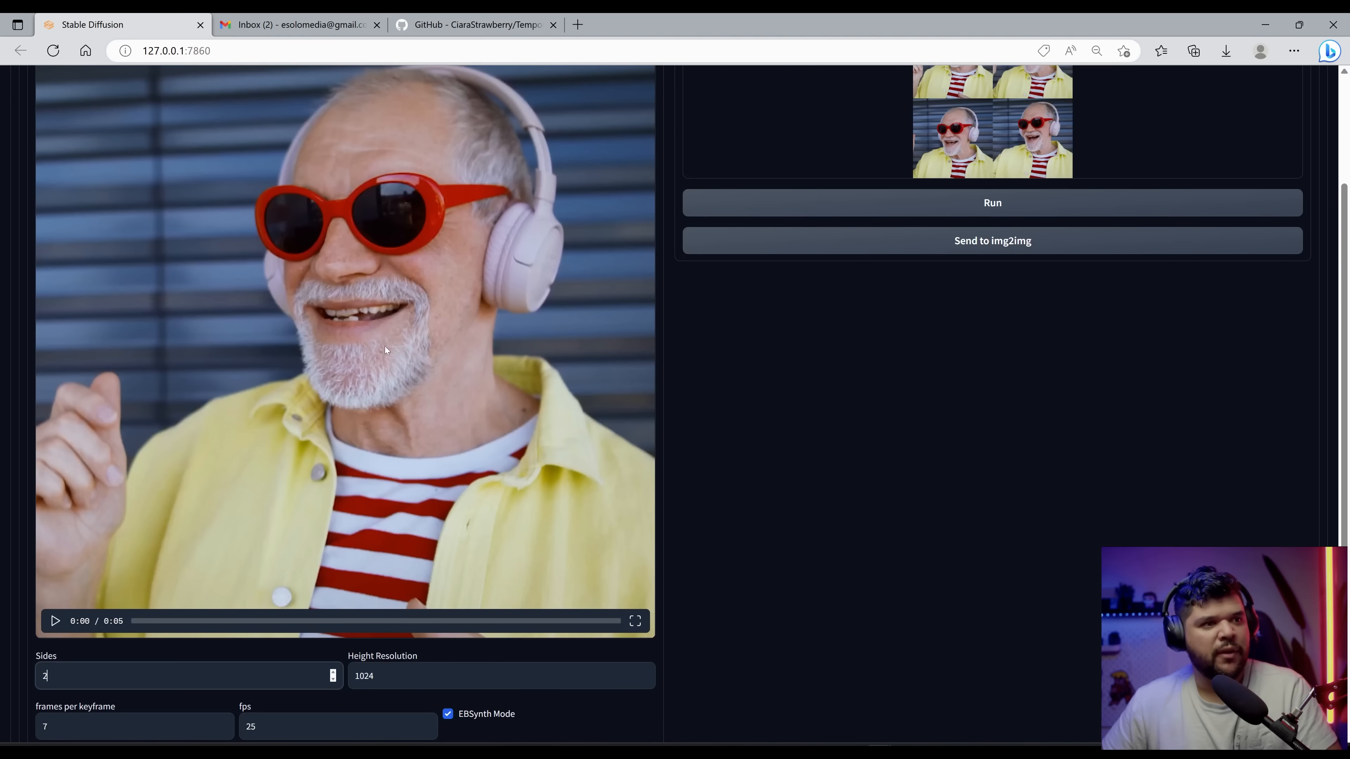
scroll(488, 367, "up", 3)
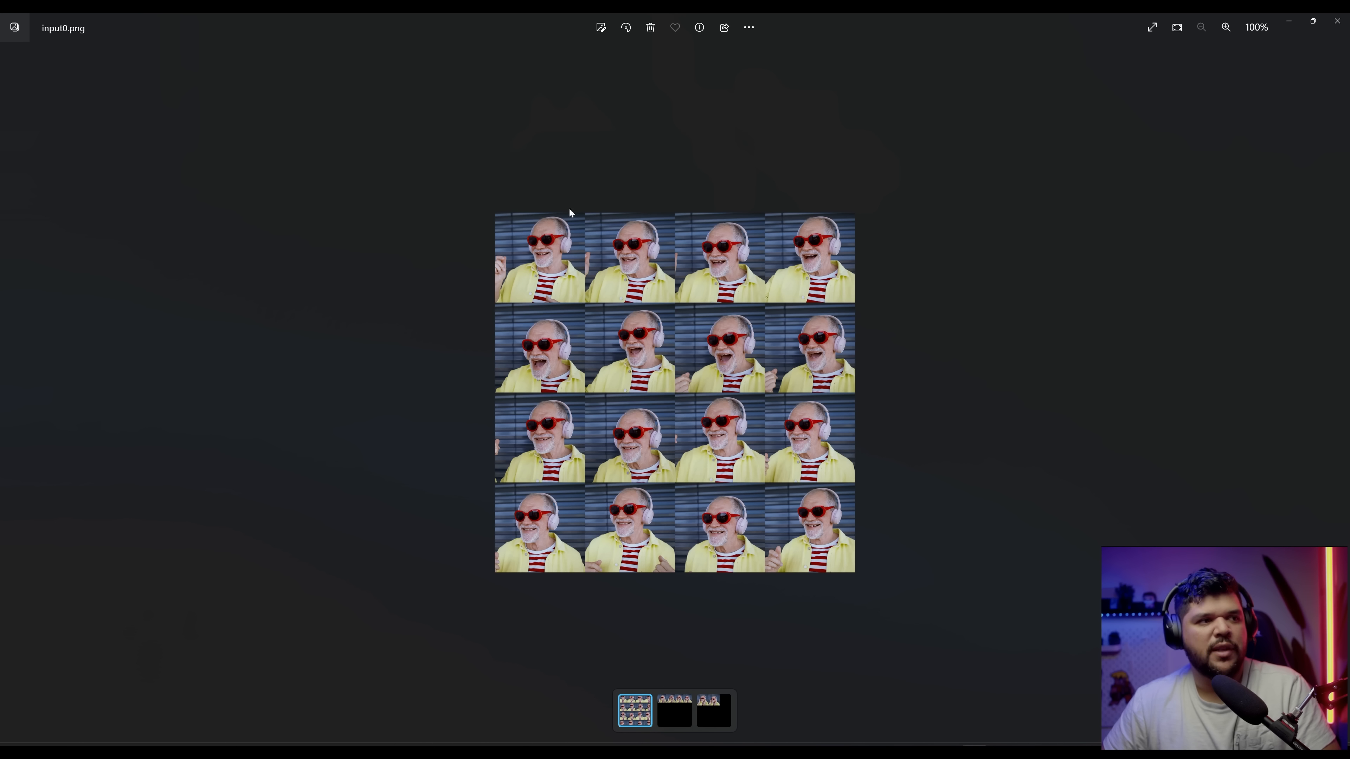
left_click(852, 543)
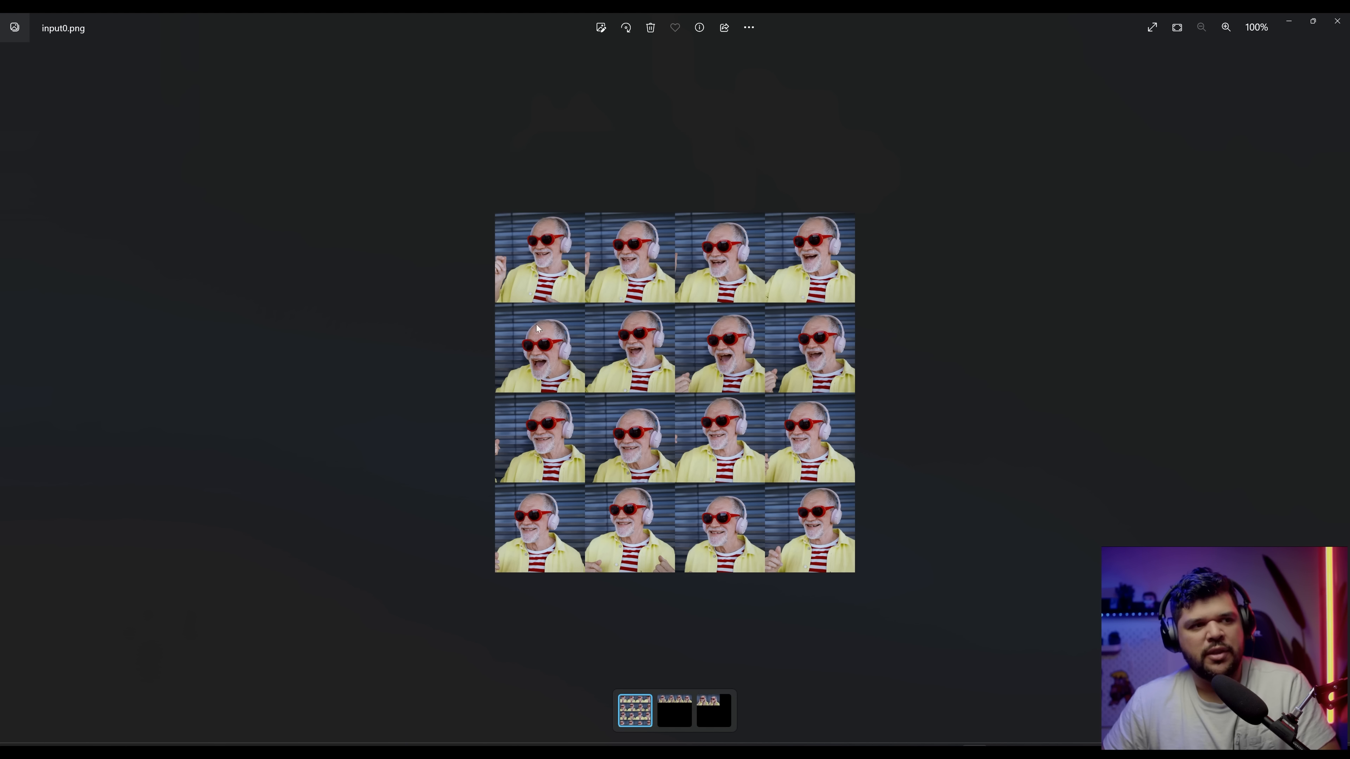
left_click(1337, 21)
double_click(512, 224)
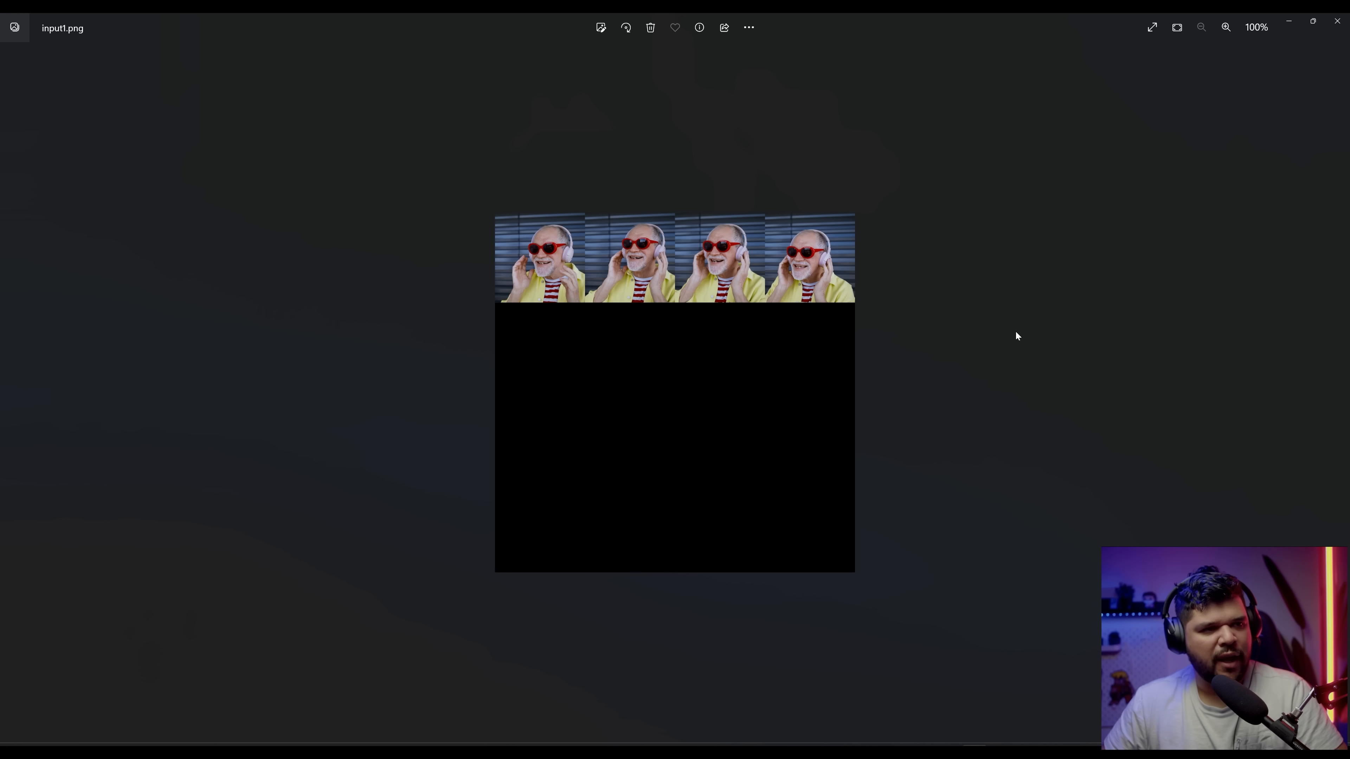
left_click(1337, 21)
left_click(636, 365)
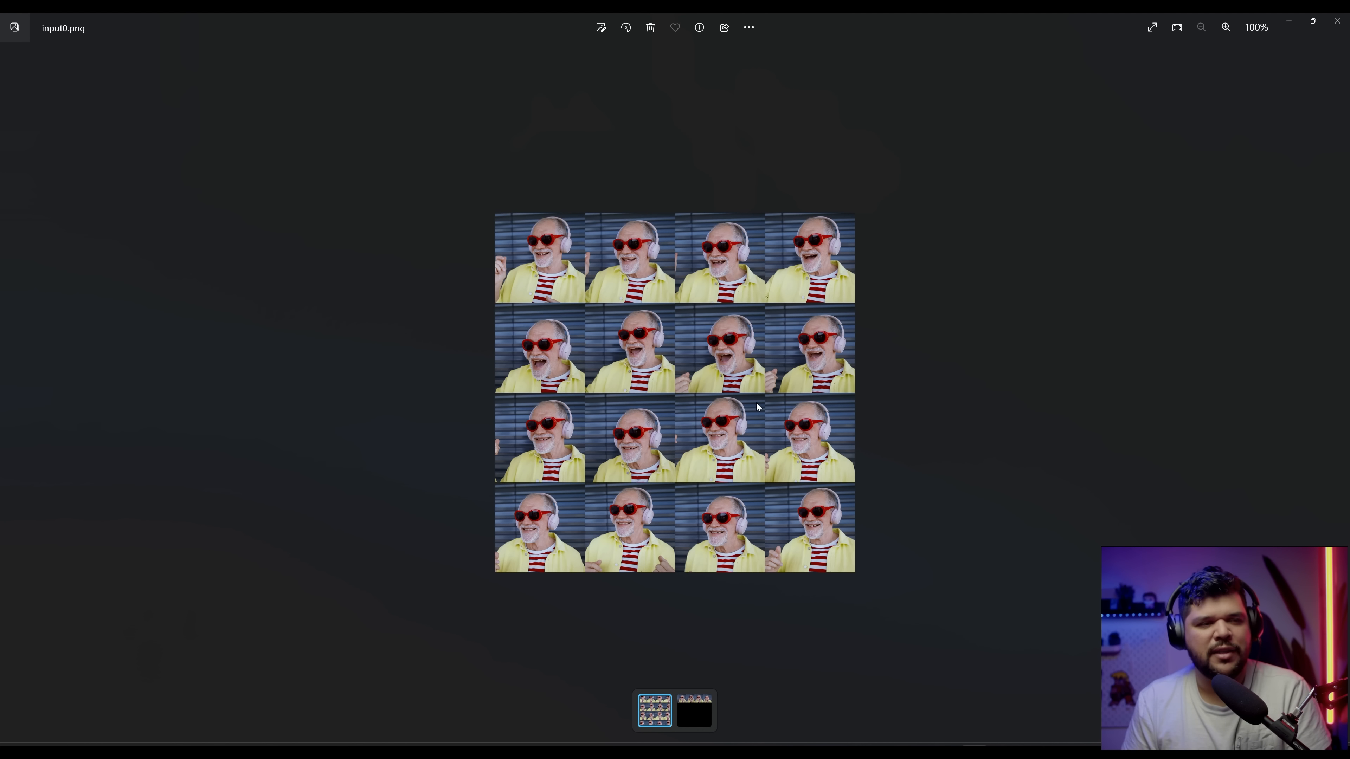
key("alt+F4")
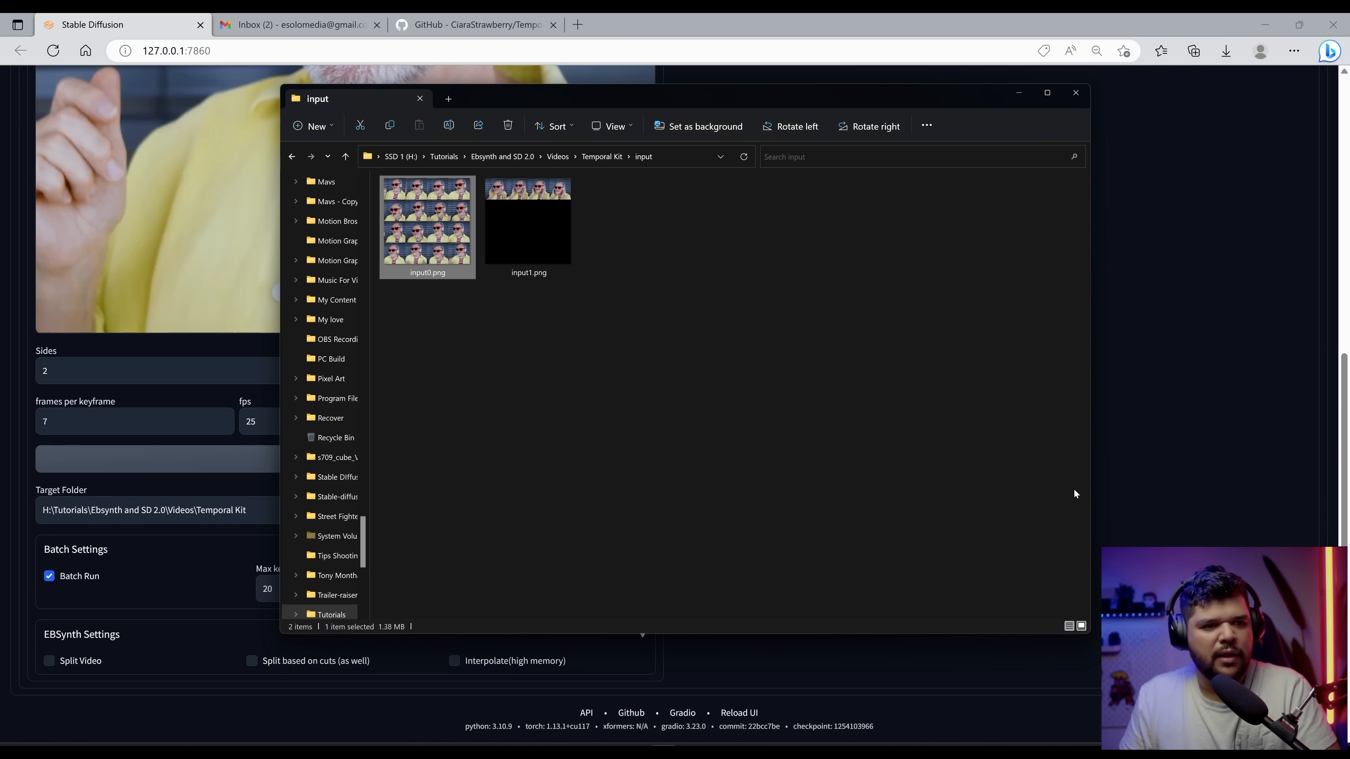
left_click(1189, 483)
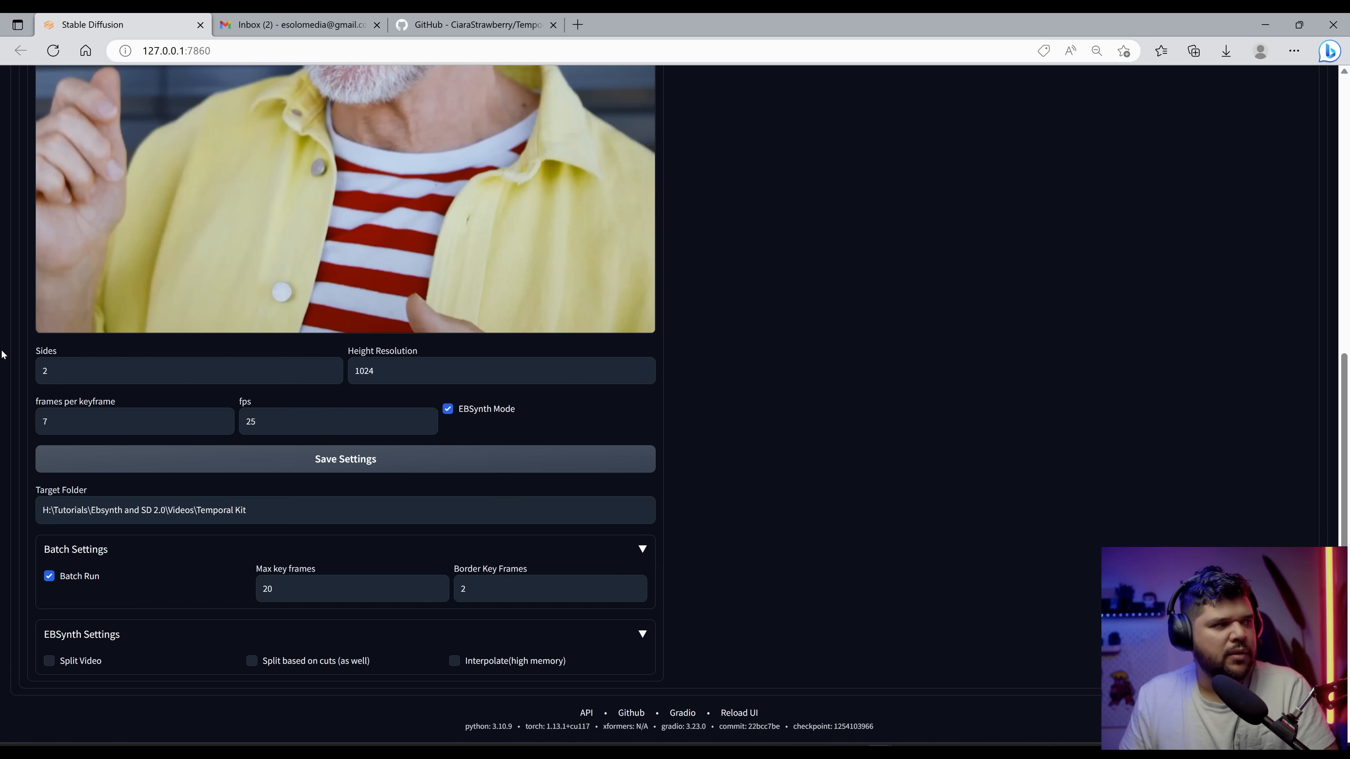
Step: Set Sides to 2 and frames per keyframe to 7 in the Pre-Processing settings
left_click(46, 370)
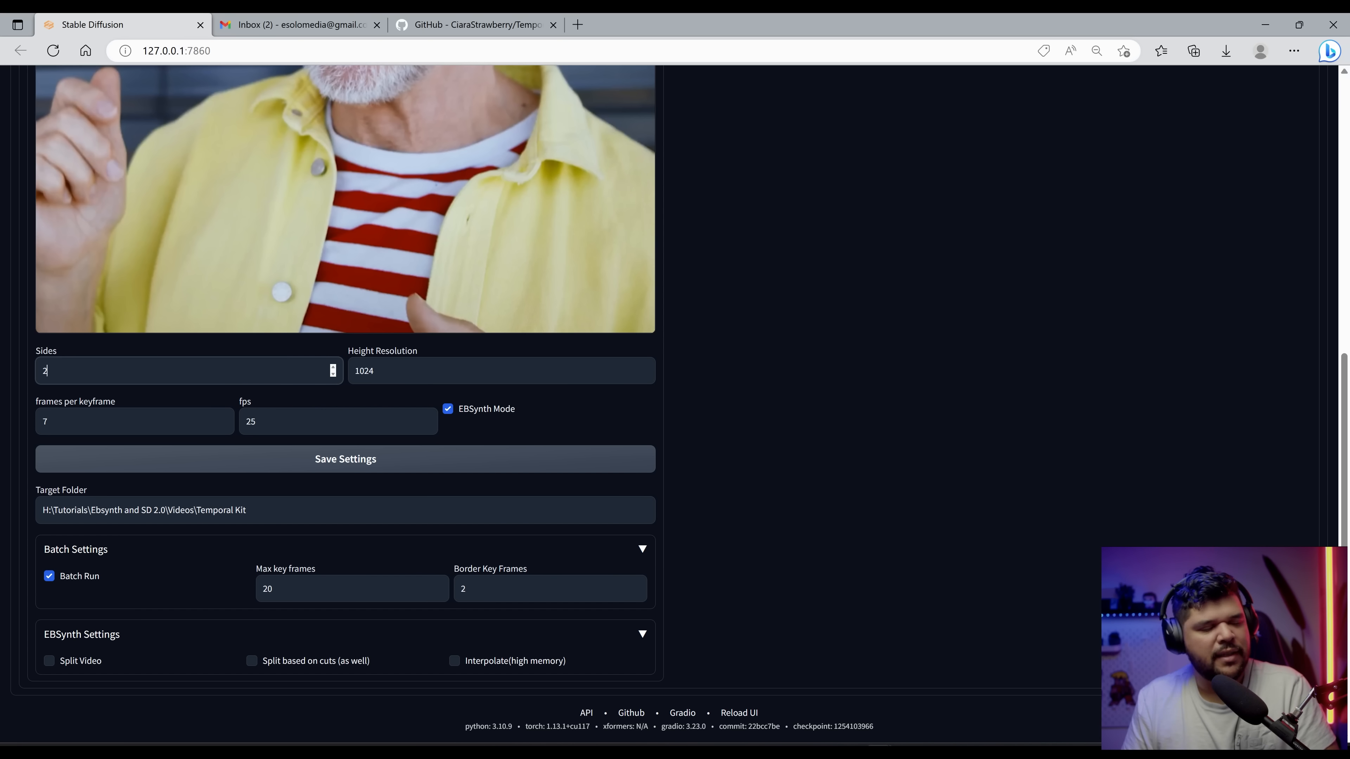
key("BackSpace")
type("4")
left_click_drag(49, 422, 3, 420)
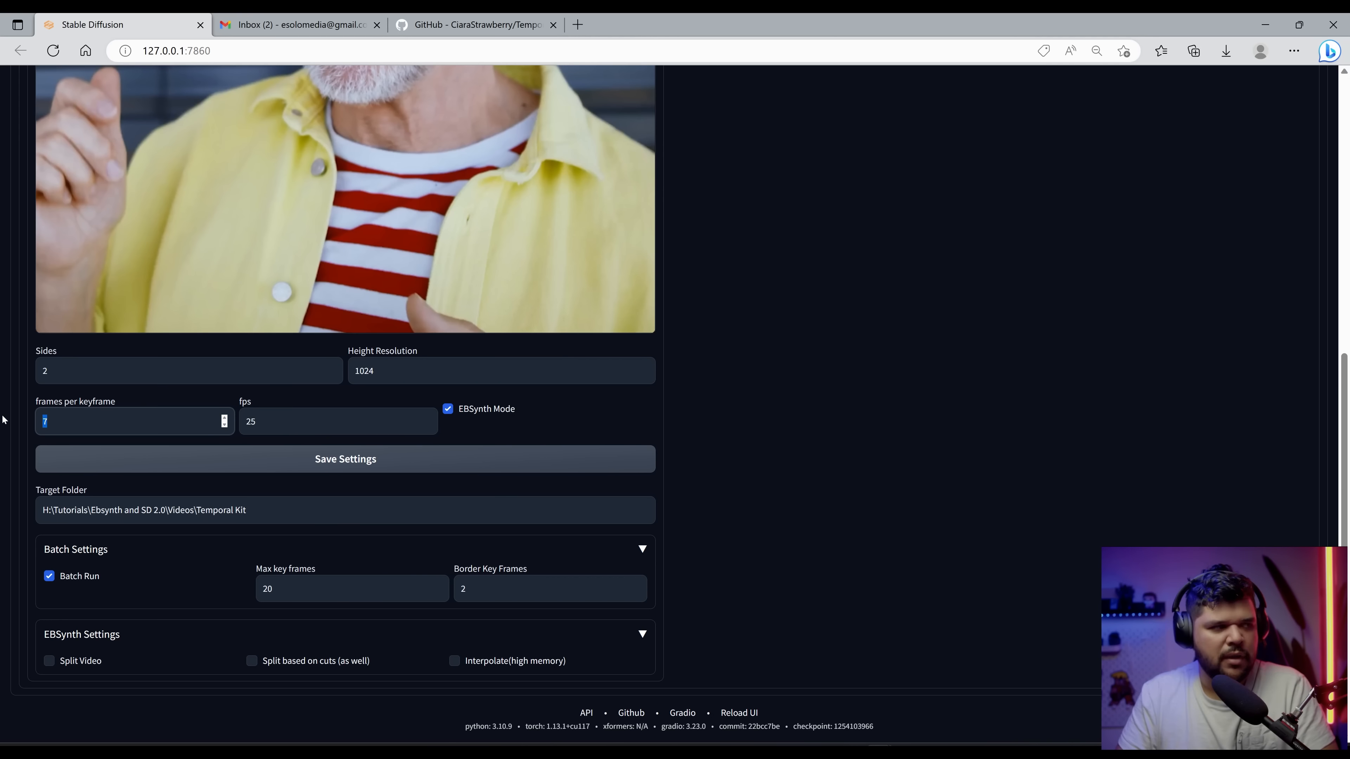
type("7")
left_click(30, 492)
left_click_drag(49, 370, 9, 370)
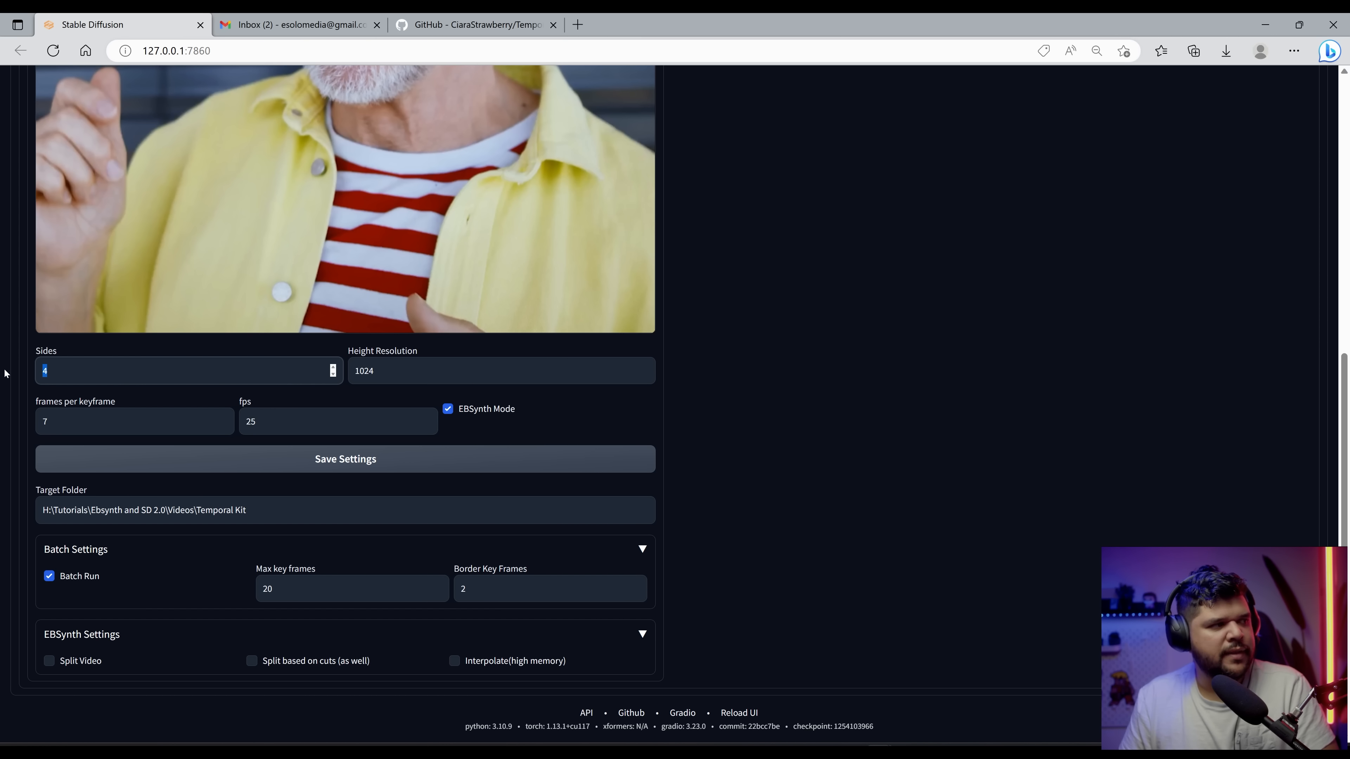
type("2")
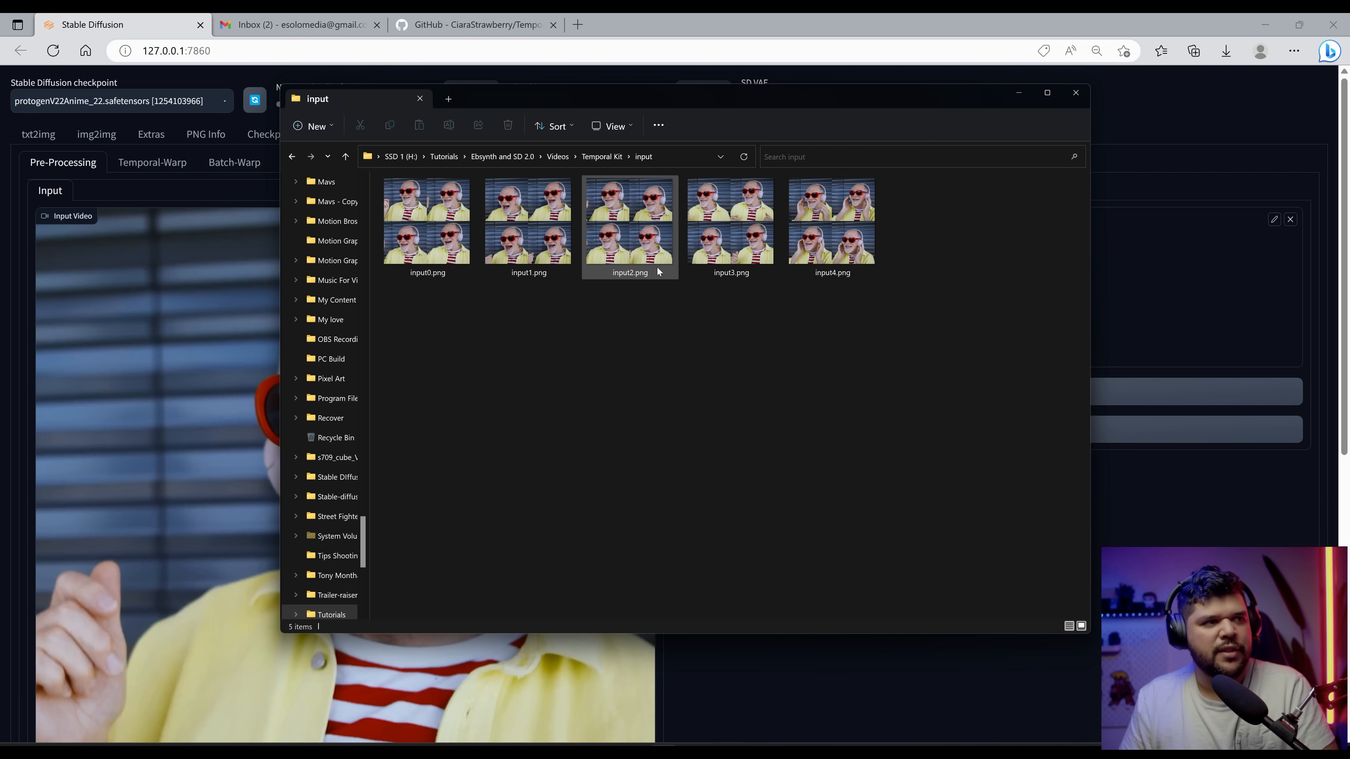
Step: Load input0.png from the Temporal Kit input folder into the img2img canvas and glance at the Batch tab
left_click(454, 243)
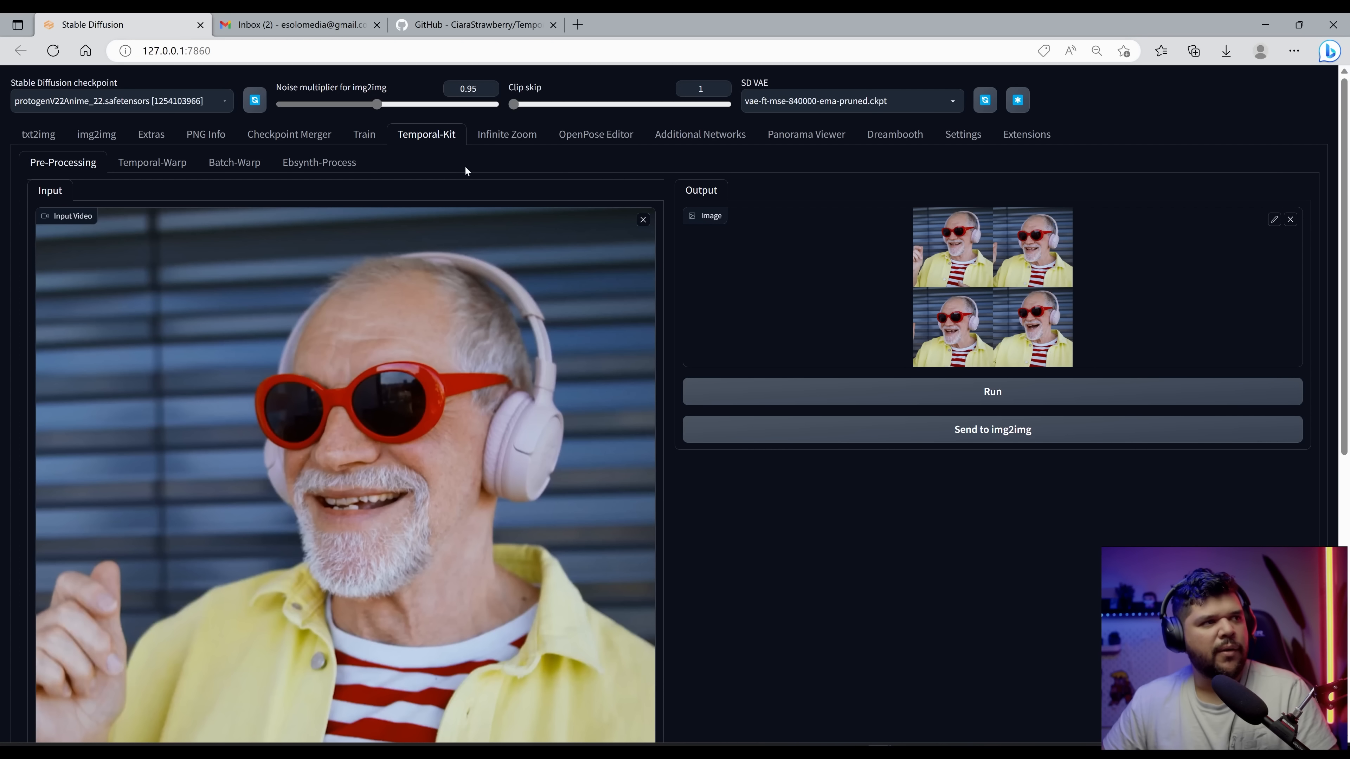
left_click(106, 138)
scroll(355, 416, "down", 4)
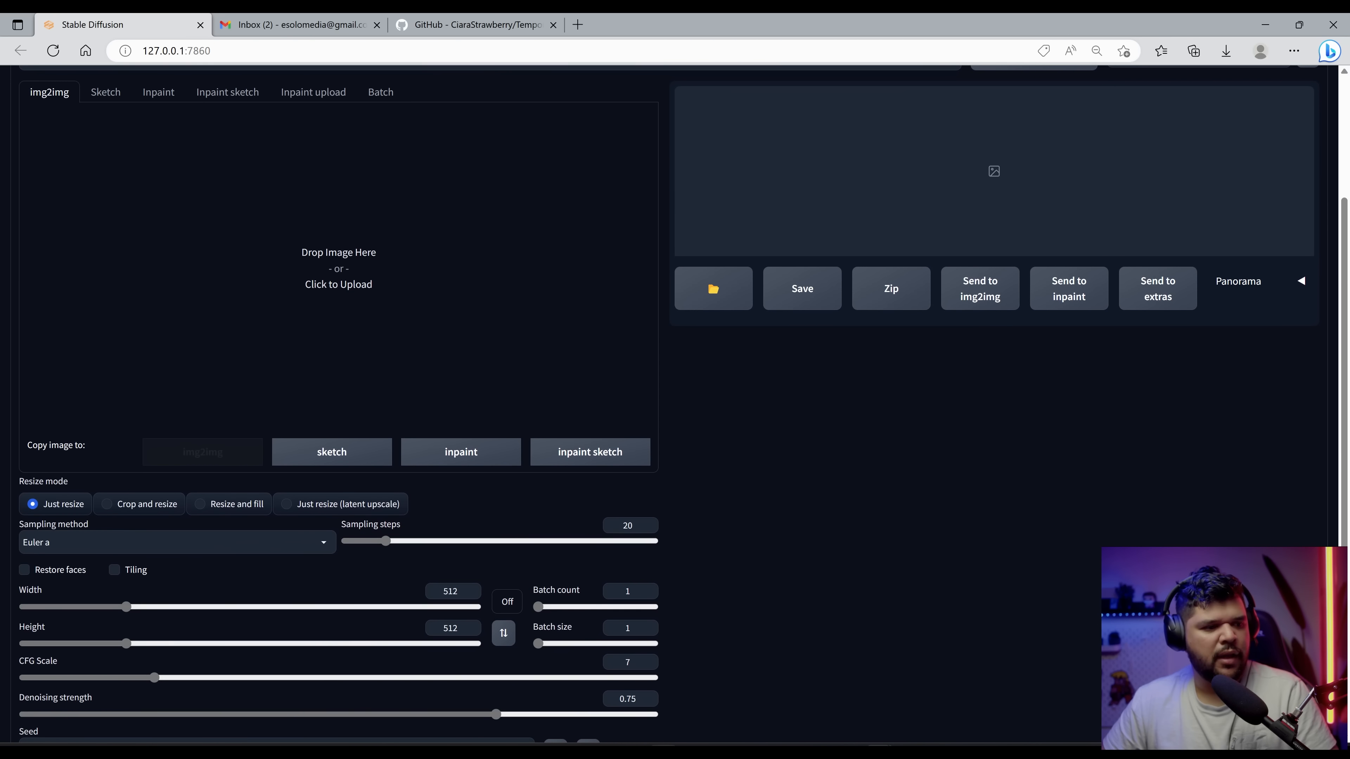
left_click(356, 265)
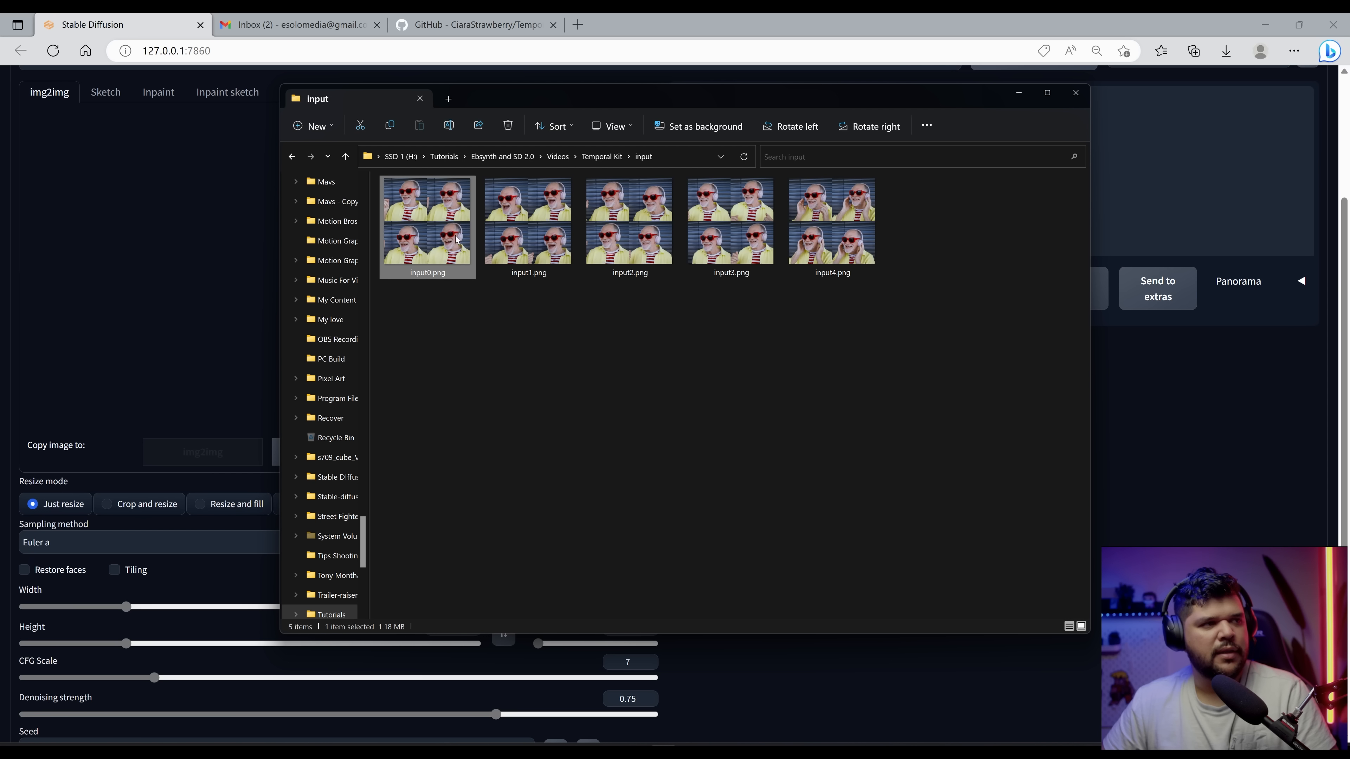
left_click_drag(458, 240, 188, 249)
scroll(509, 380, "up", 4)
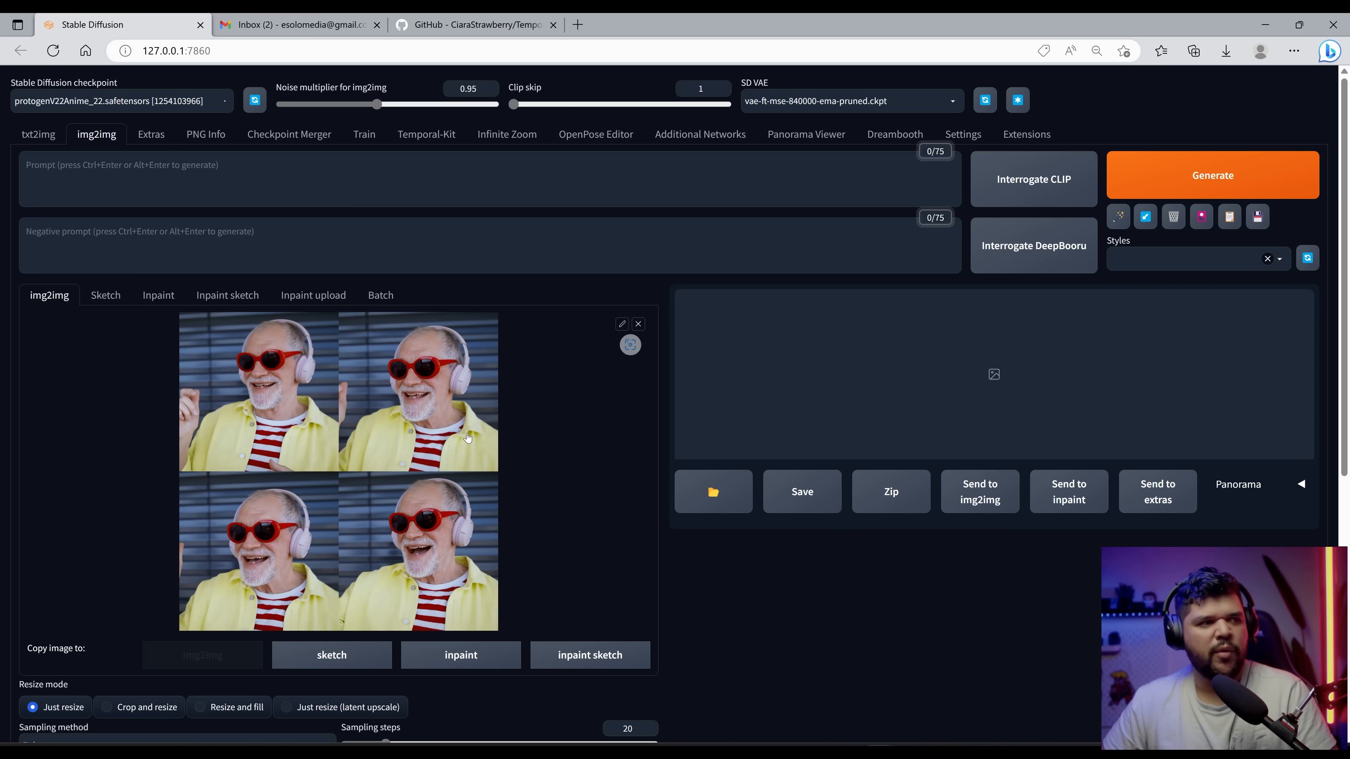
left_click(388, 304)
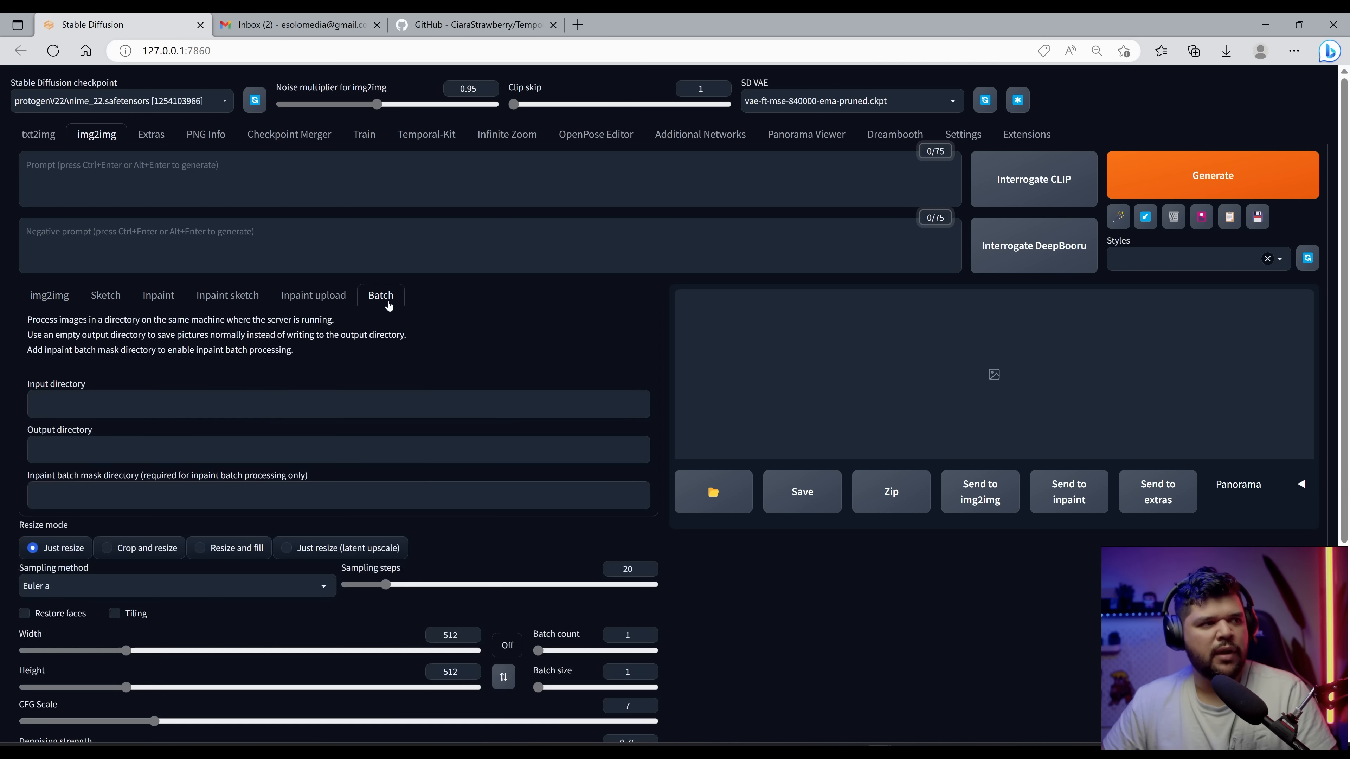
left_click(37, 299)
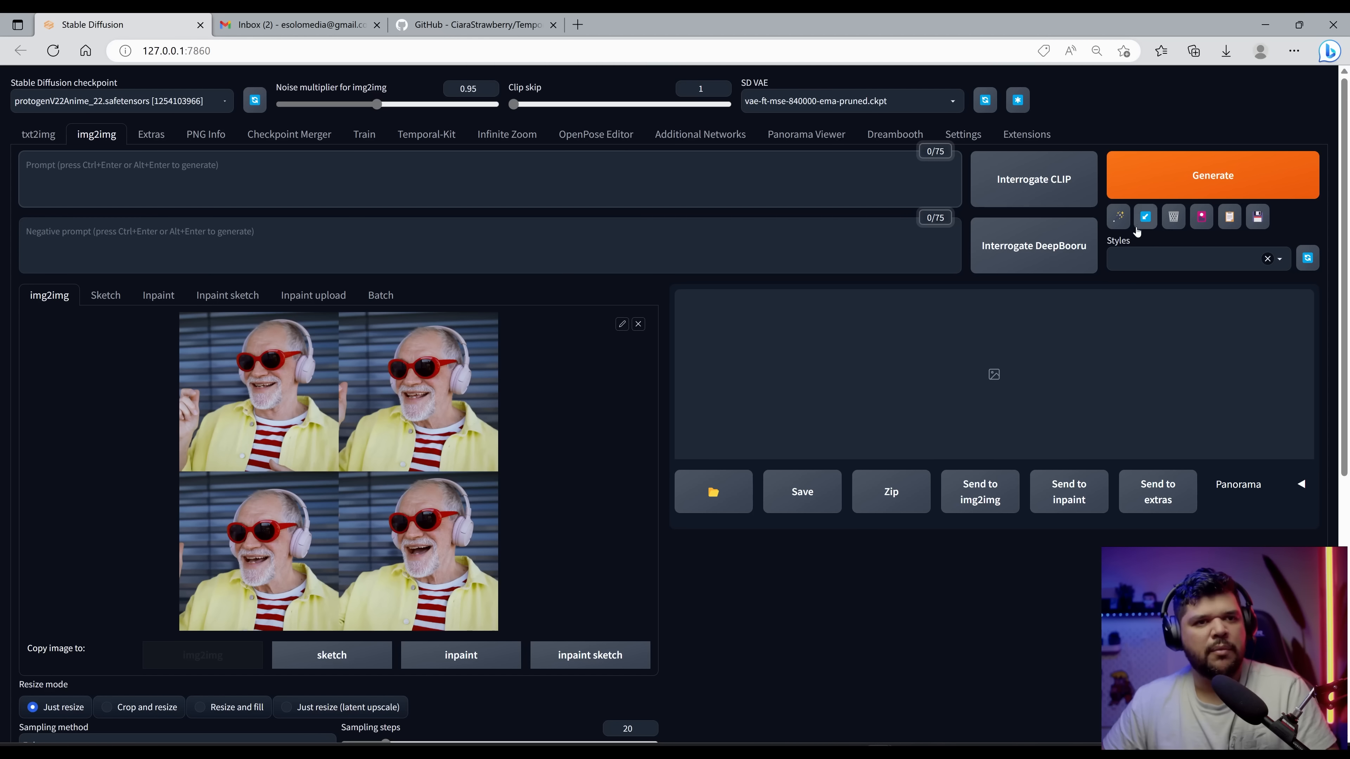
Step: Load the saved prompts and insert 'a cyberpunk robot' after 'illustration of' in the positive prompt
left_click(1143, 217)
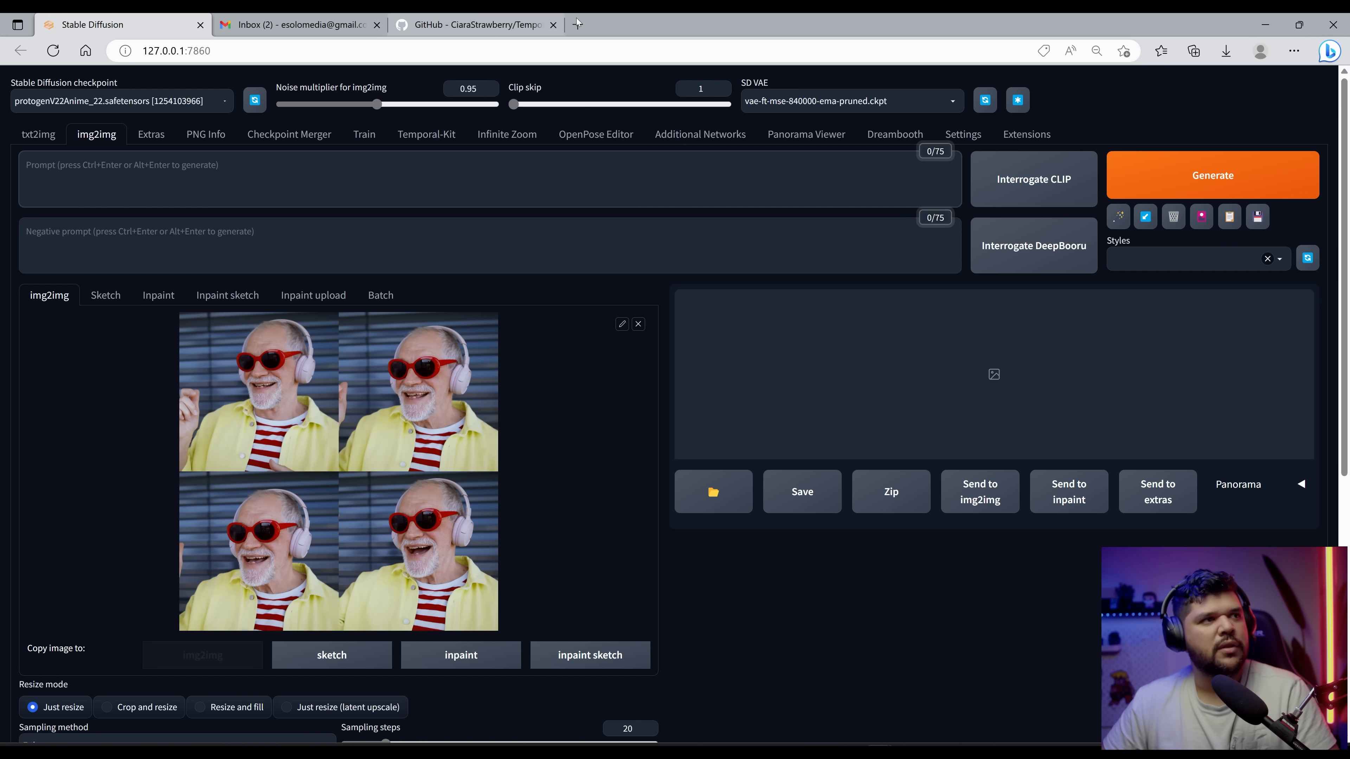
left_click(214, 164)
type("a ")
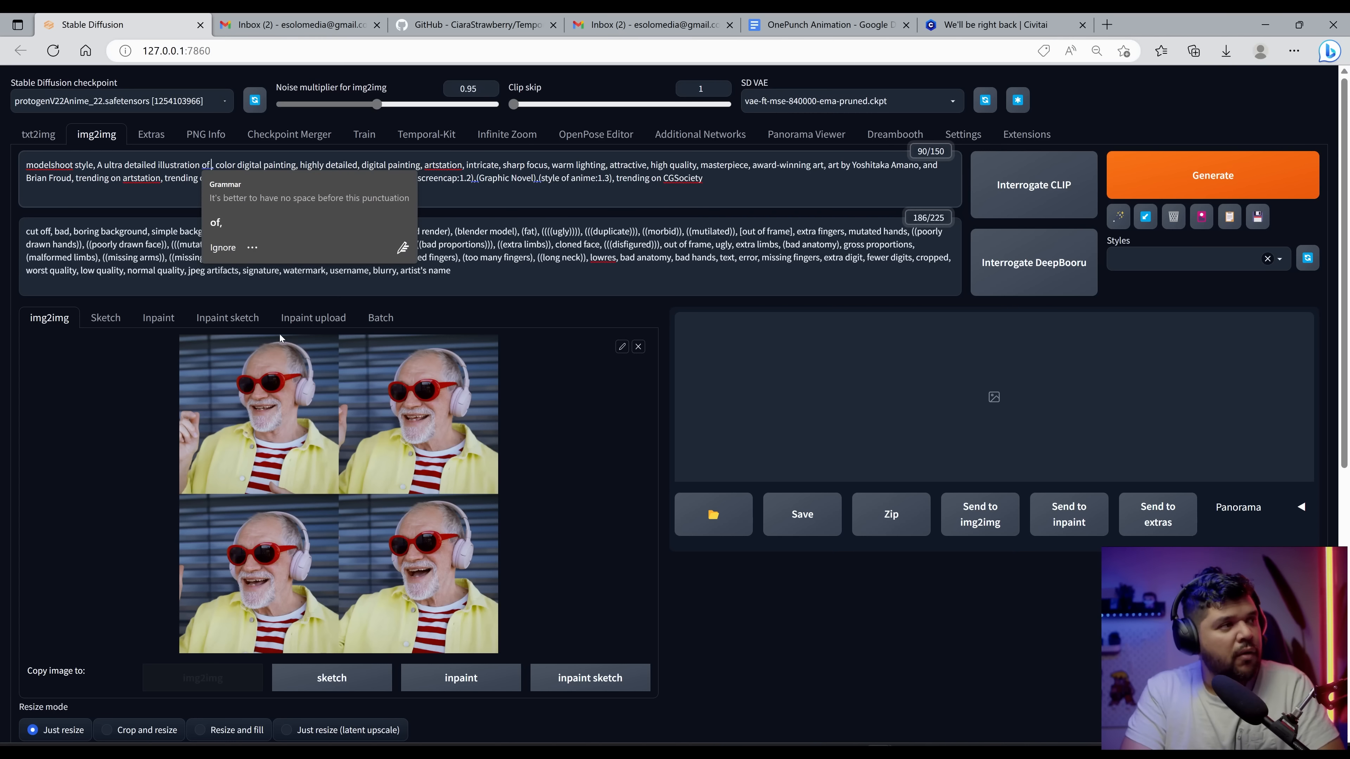
type("cyber")
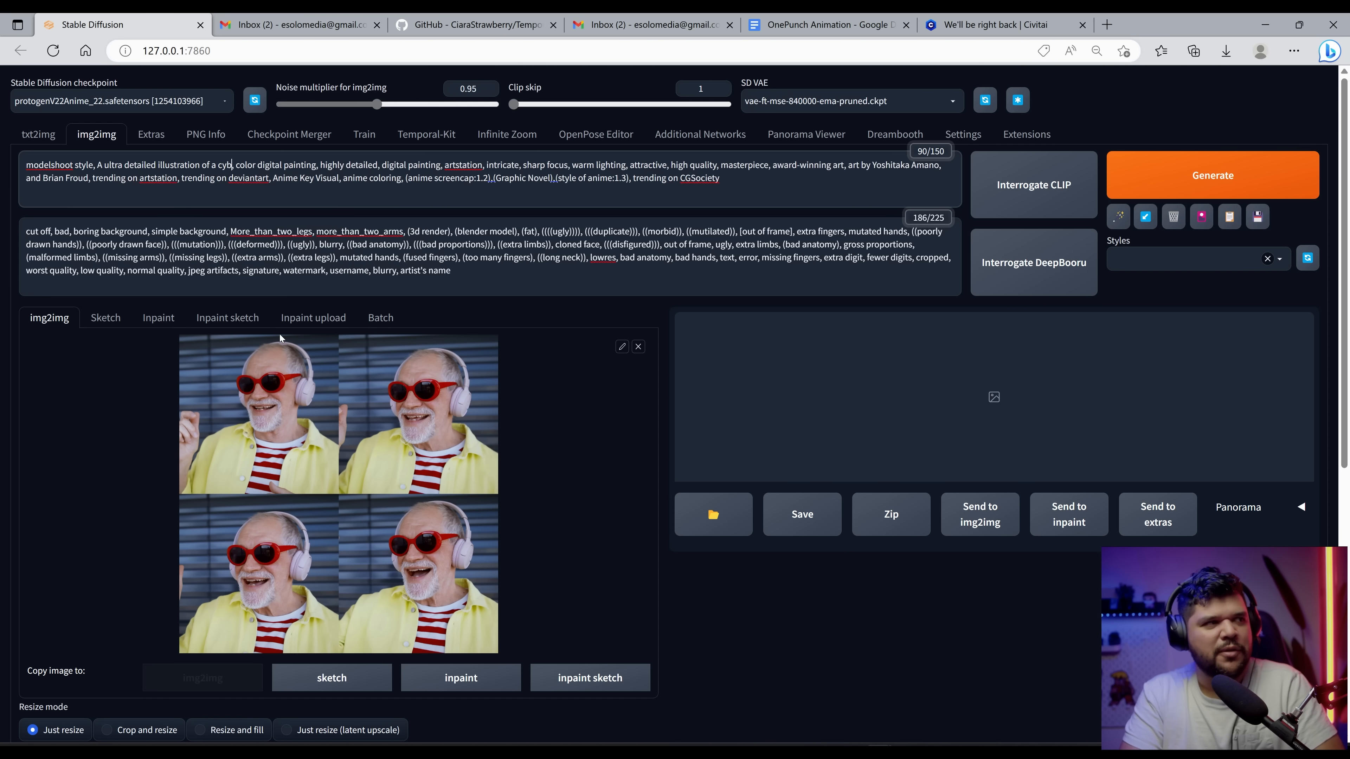
type("punk robot")
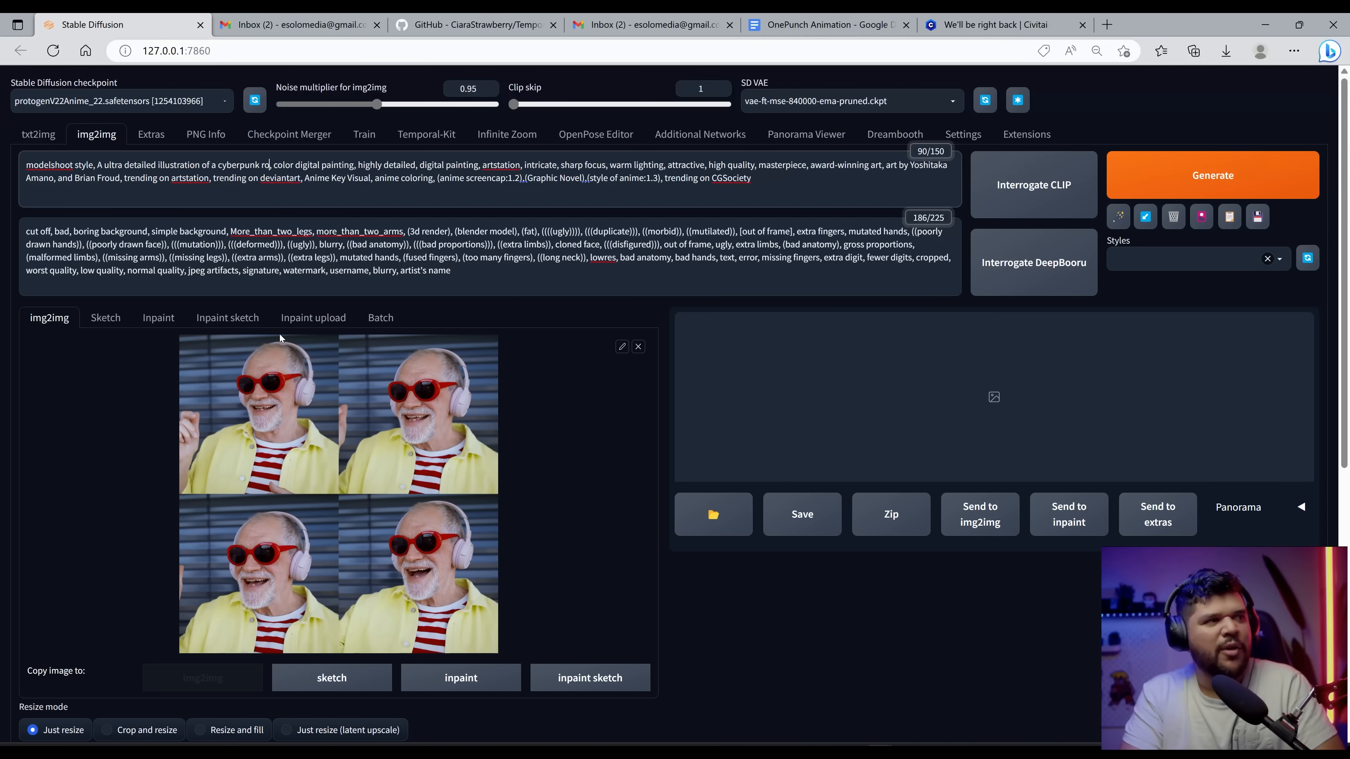
Step: Generate a stylized version of the keyframe grid with the current prompt
scroll(146, 411, "down", 6)
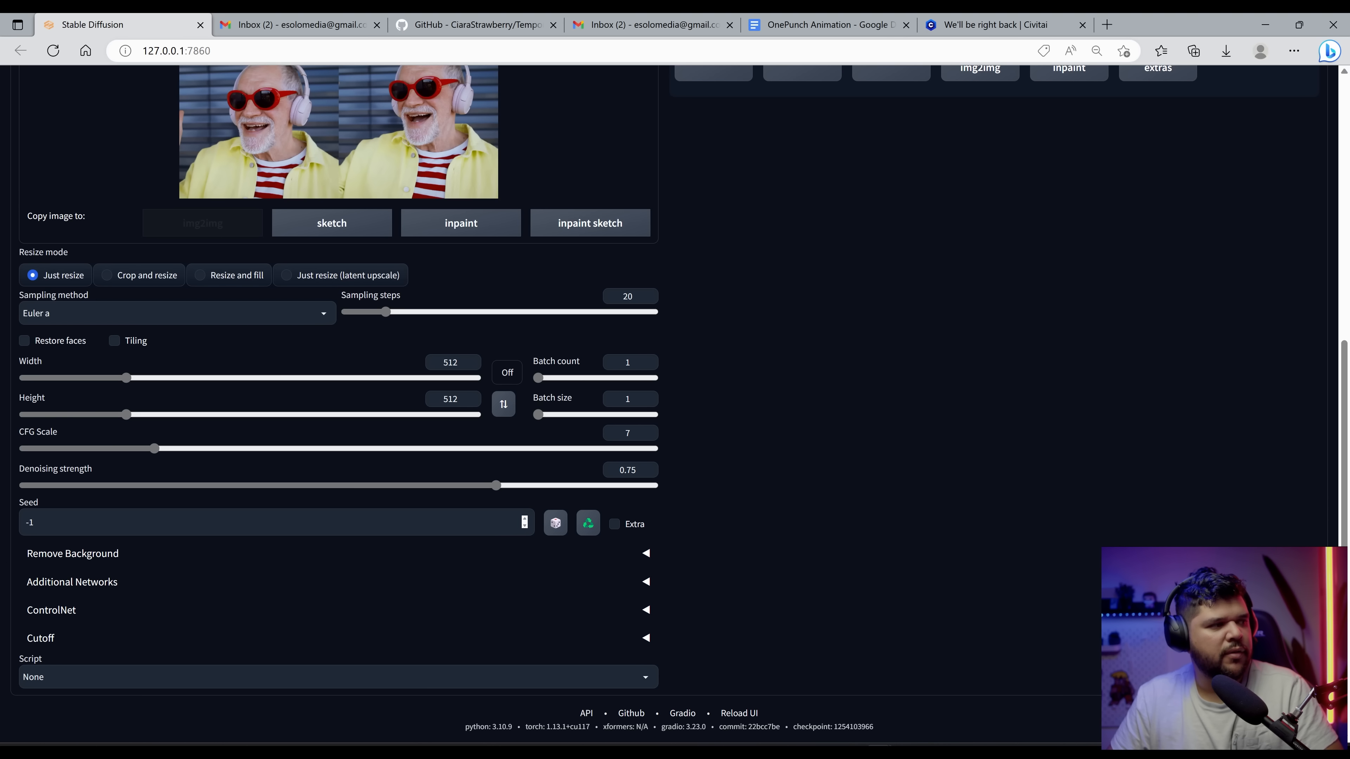
left_click(31, 522)
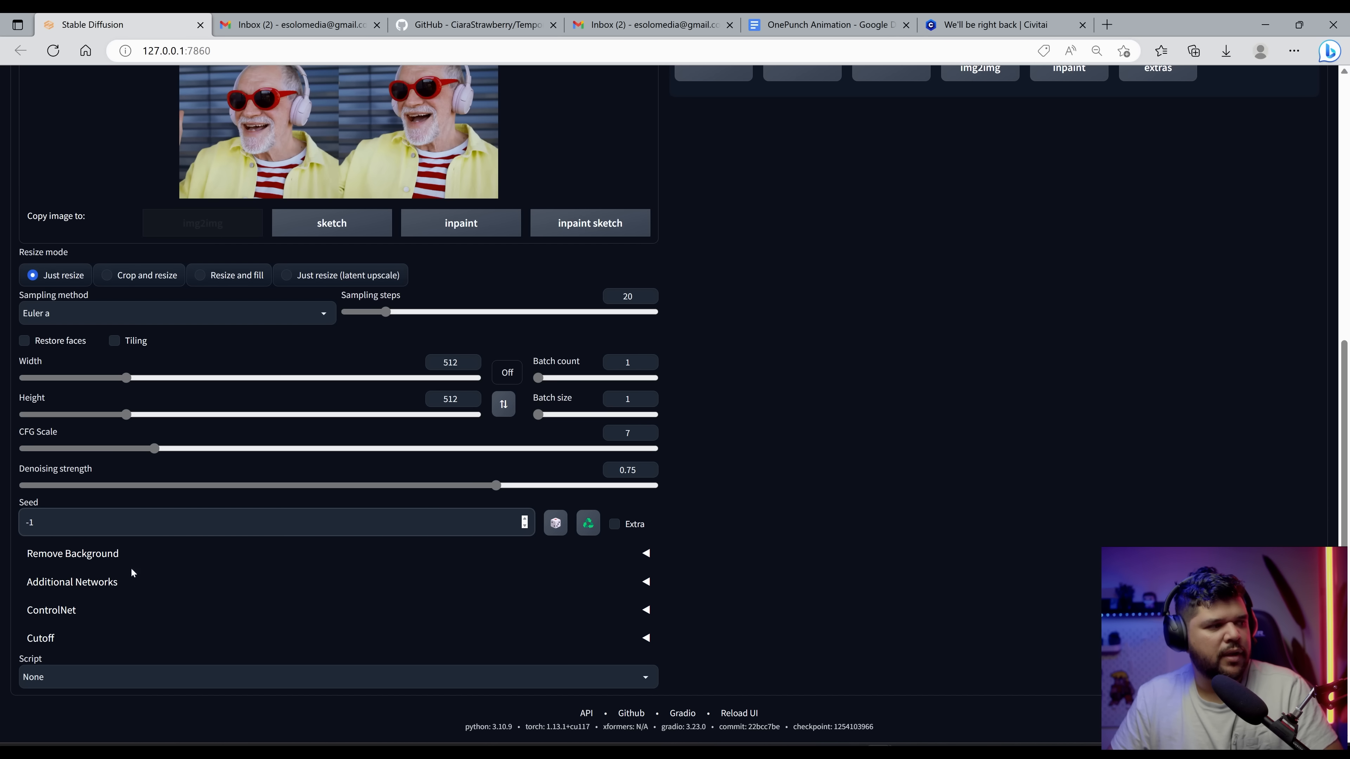
scroll(173, 564, "up", 6)
key("ctrl+Return")
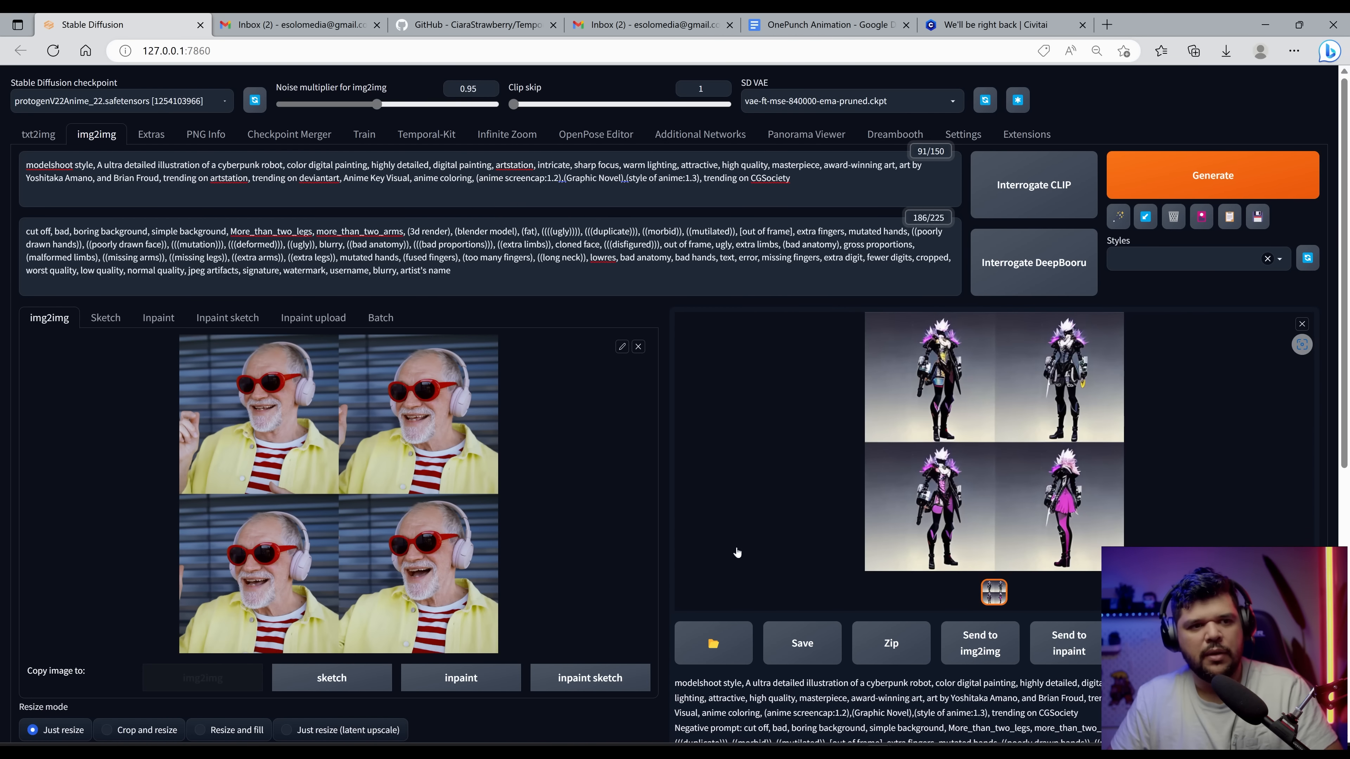
Step: Reuse the seed from the last generation
scroll(378, 547, "down", 8)
scroll(852, 518, "up", 8)
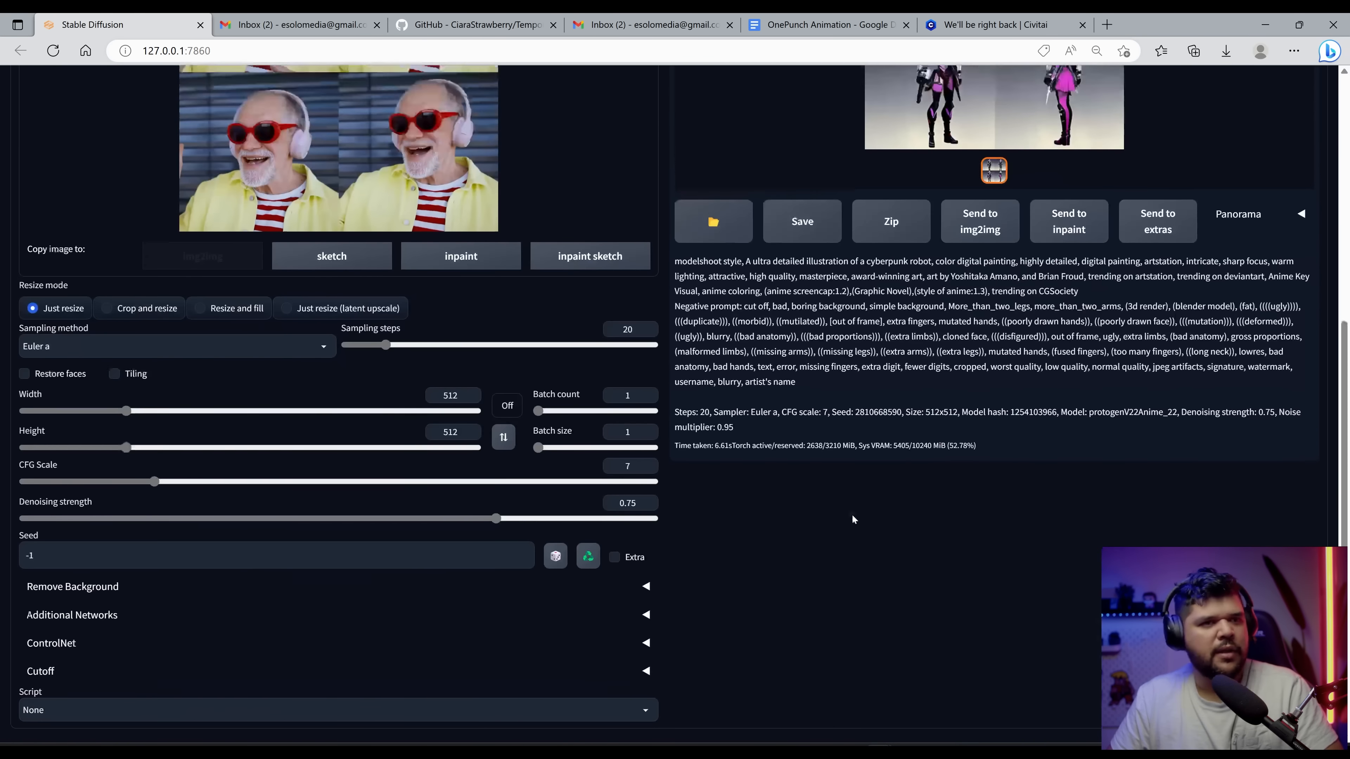
scroll(369, 587, "down", 6)
scroll(368, 585, "down", 2)
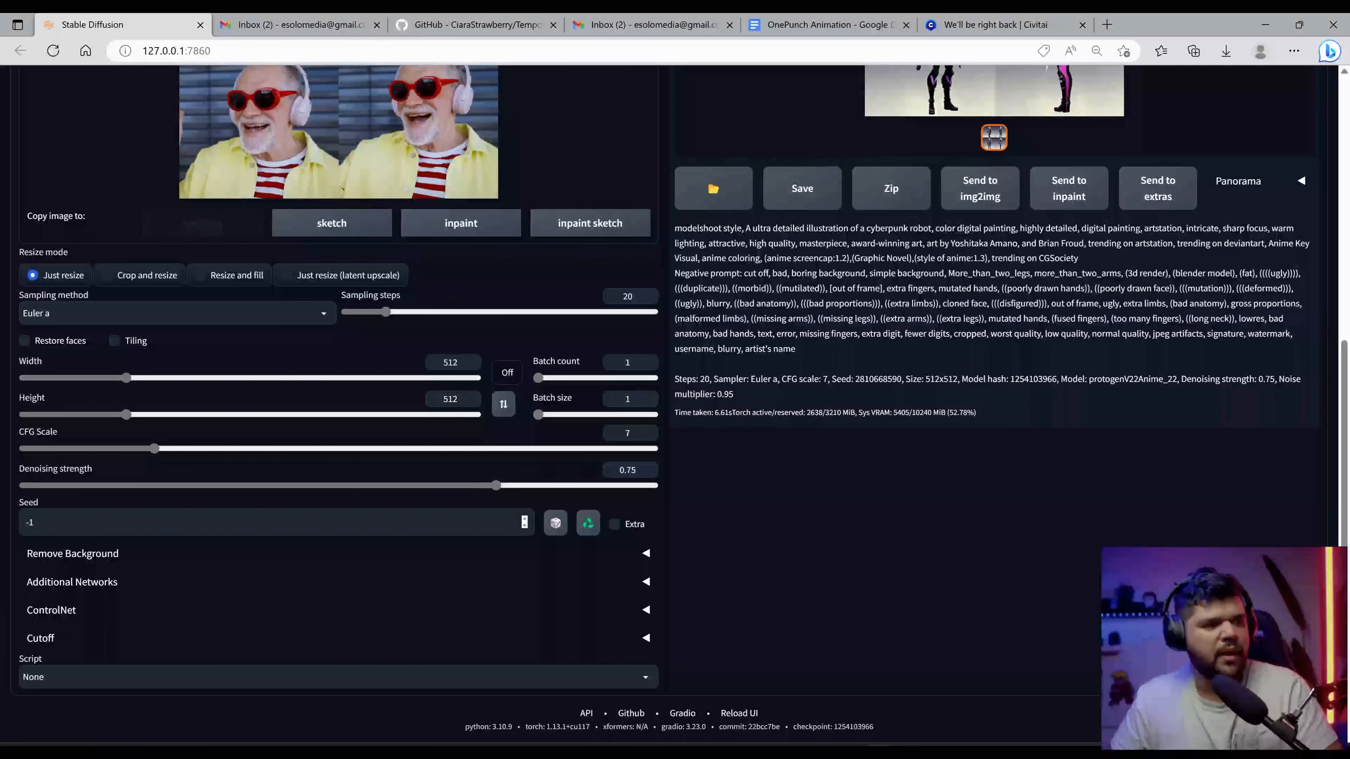
left_click(596, 524)
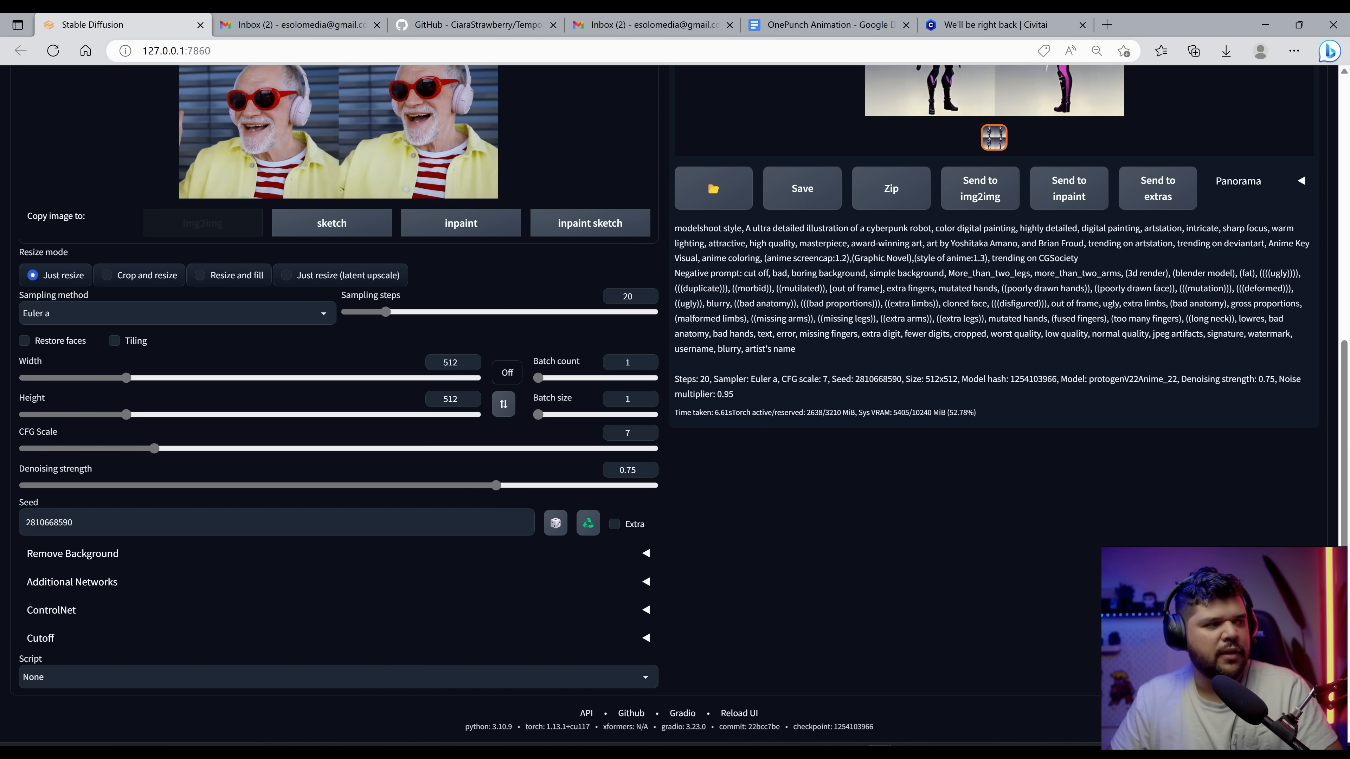
Step: Enable ControlNet Control Model 0 with the canny preprocessor and the control_canny-fp16 model
left_click(68, 617)
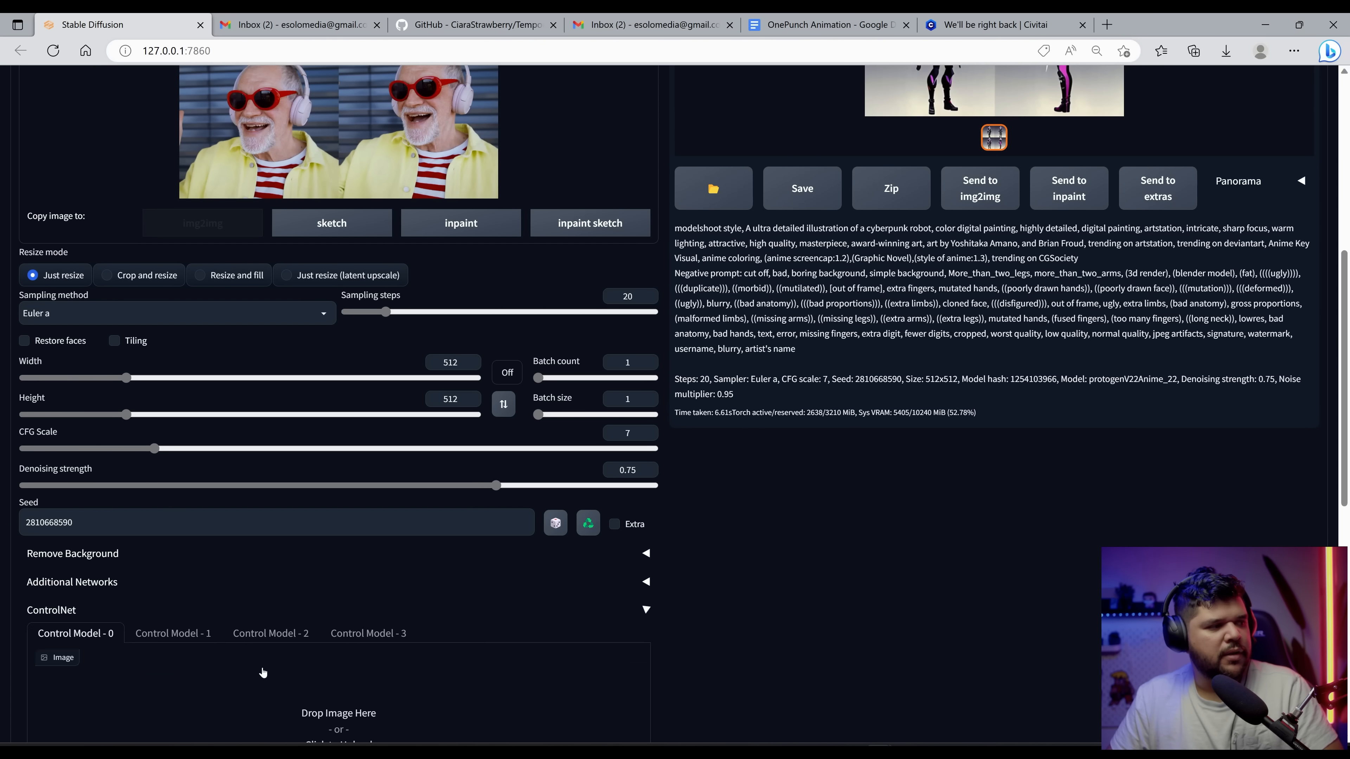
scroll(268, 646, "down", 10)
scroll(262, 660, "up", 4)
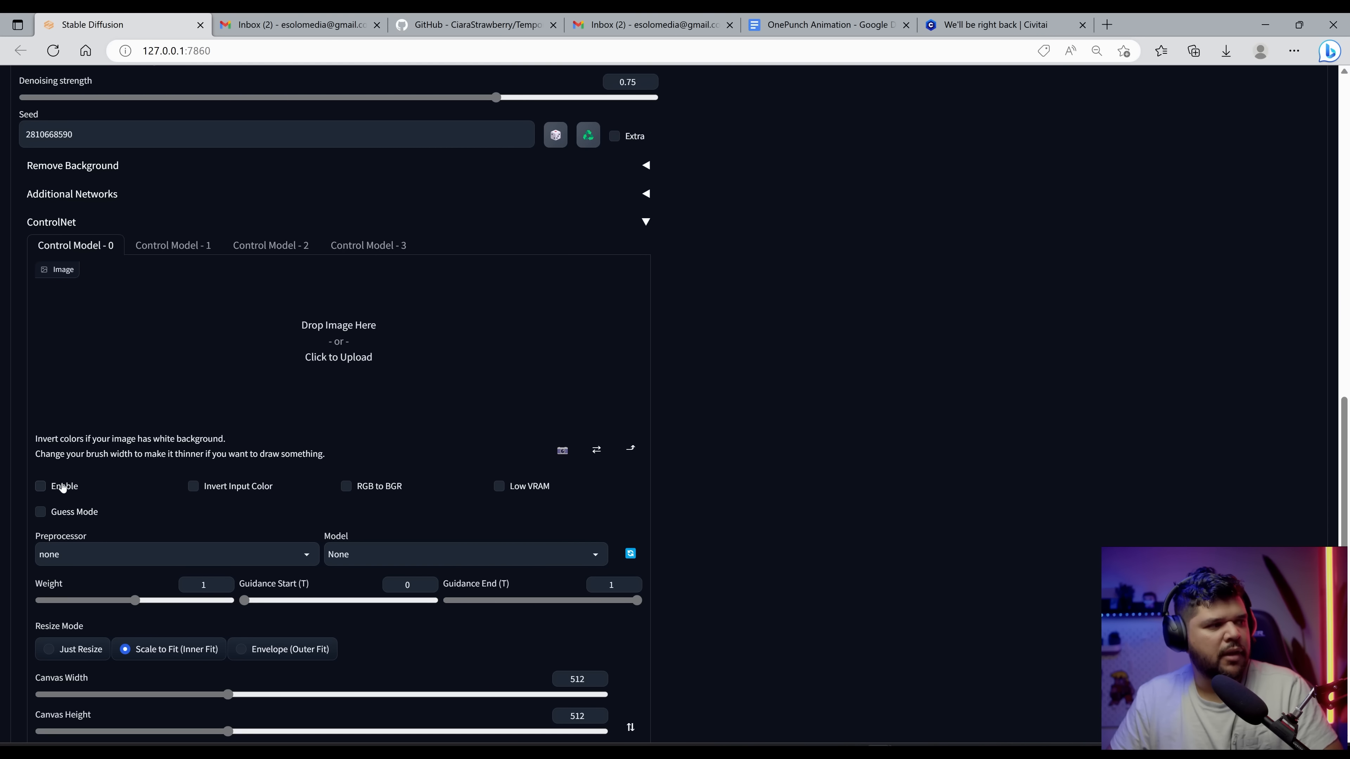
left_click(62, 487)
scroll(106, 425, "down", 4)
left_click(176, 351)
left_click(58, 384)
left_click(462, 351)
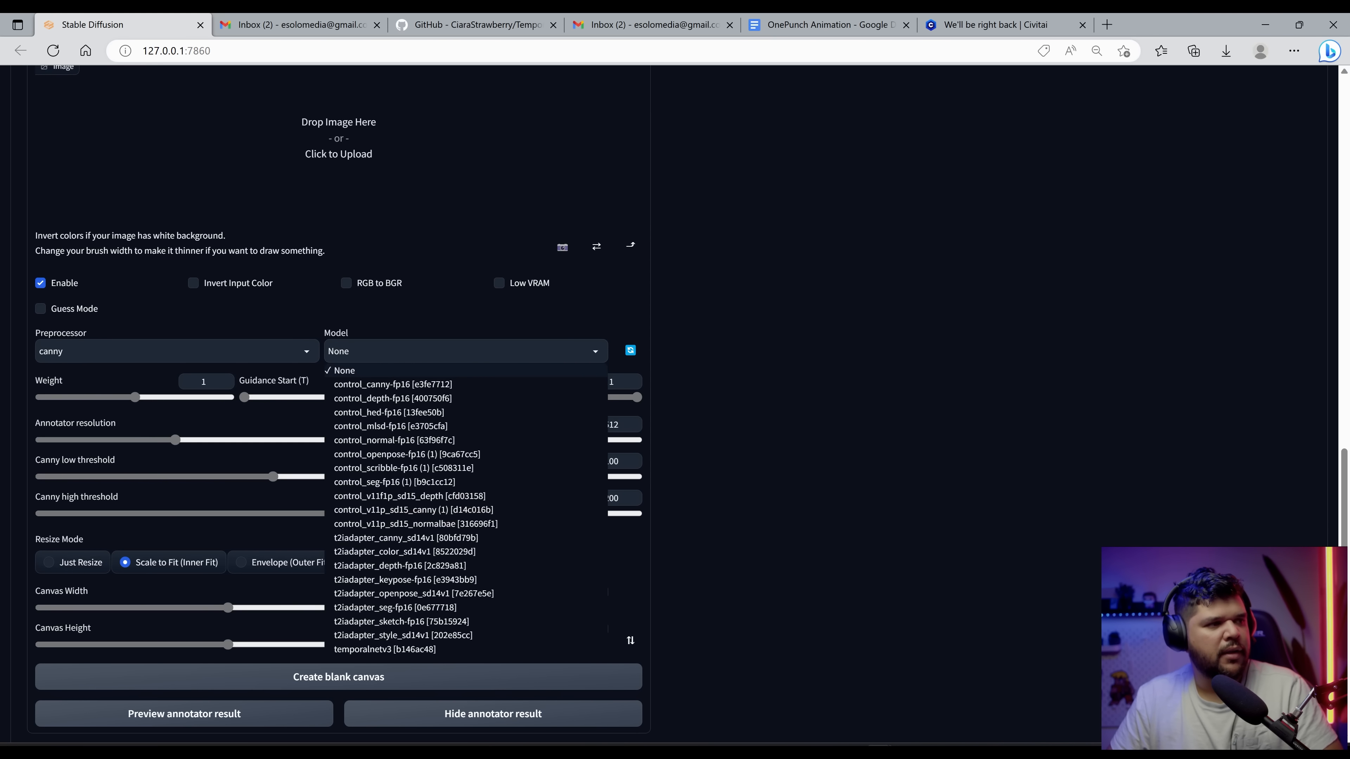
left_click(392, 383)
Step: Enable Control Model 1 with the hed preprocessor, control_hed-fp16 model, and a weight of 0.3
scroll(242, 455, "up", 4)
left_click(173, 245)
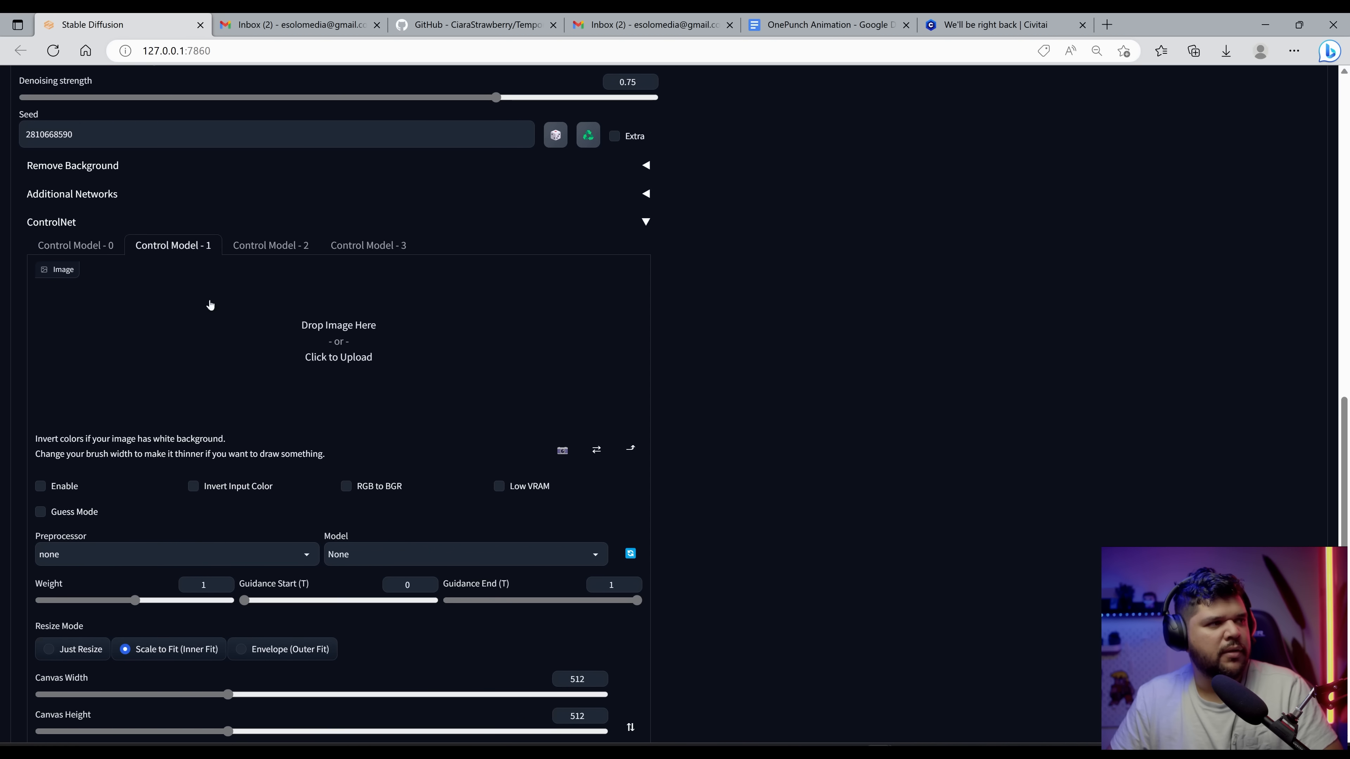
scroll(210, 304, "down", 4)
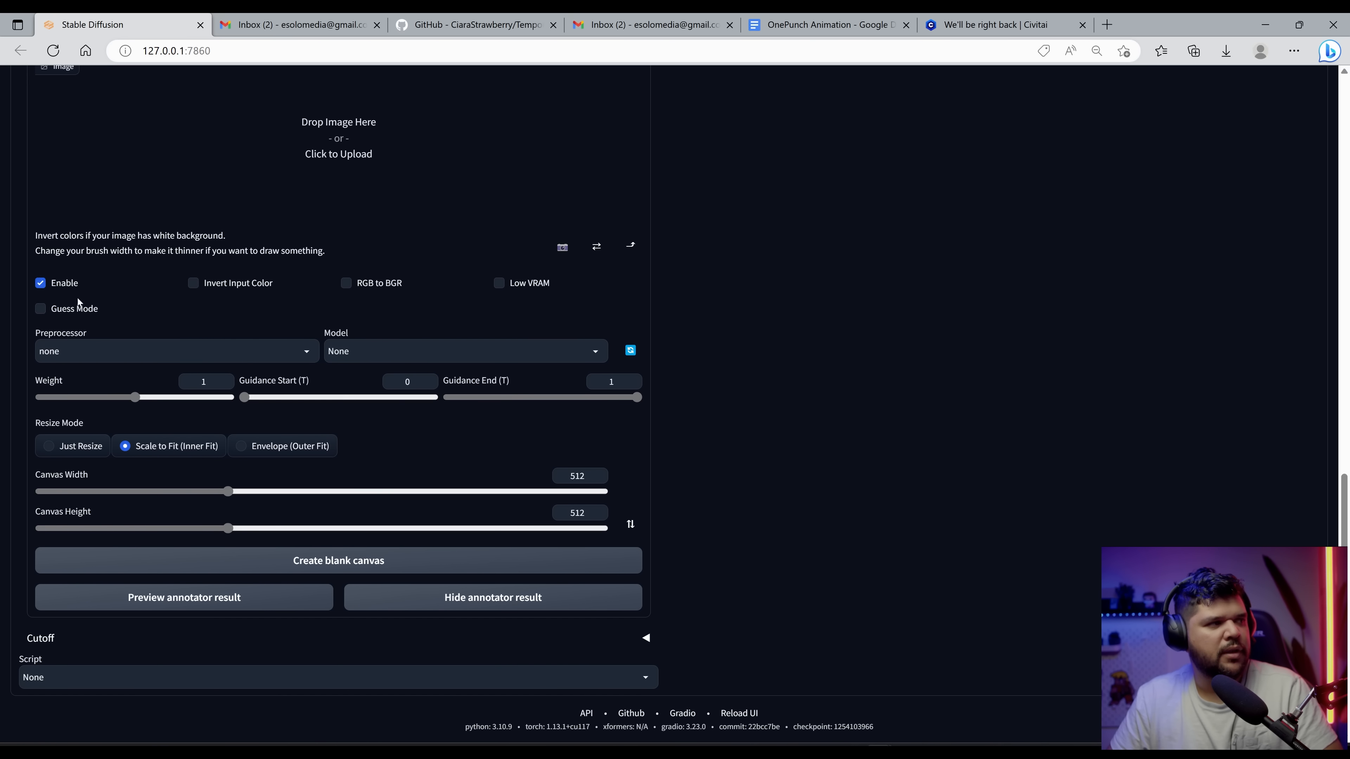
left_click(78, 351)
left_click(88, 427)
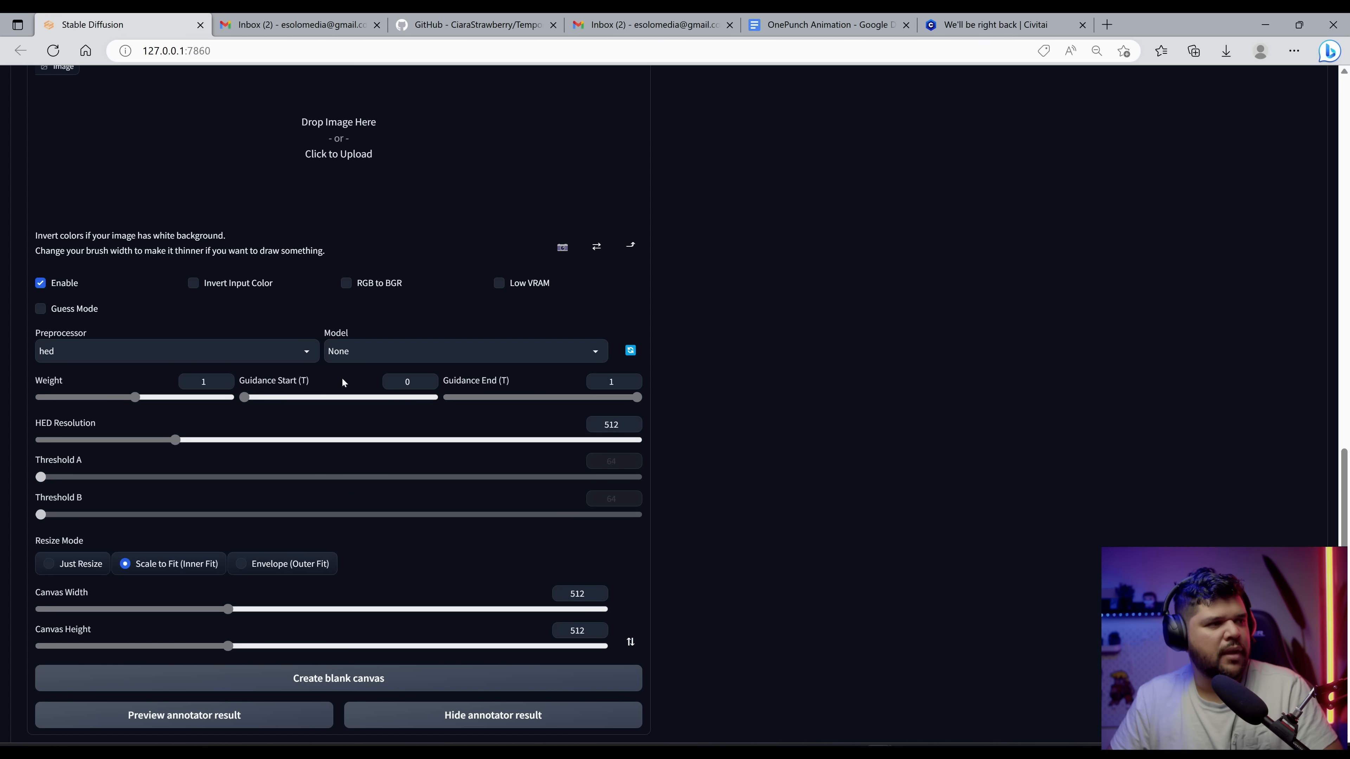
left_click(462, 350)
left_click(394, 412)
left_click_drag(135, 398, 69, 397)
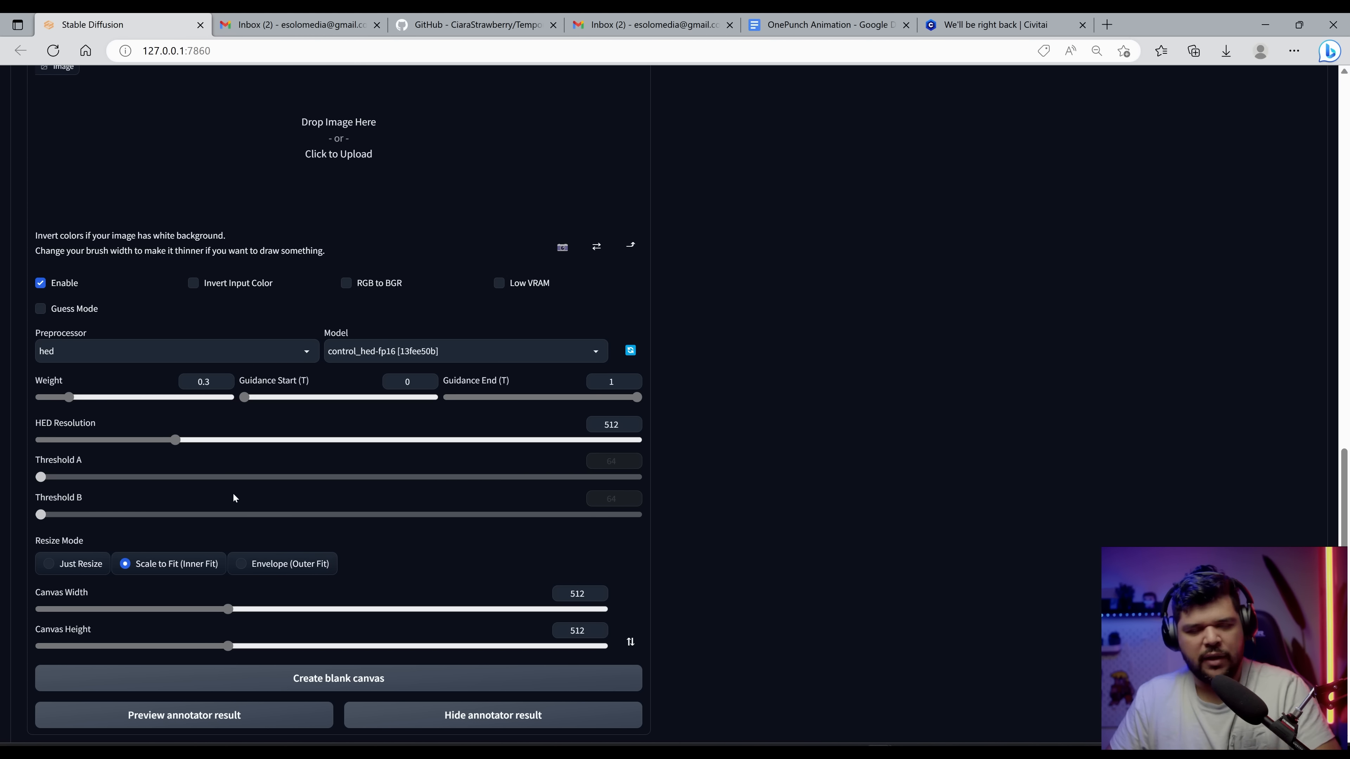
Step: Set denoising strength to 0.69 and generate the grid again
scroll(250, 522, "down", 2)
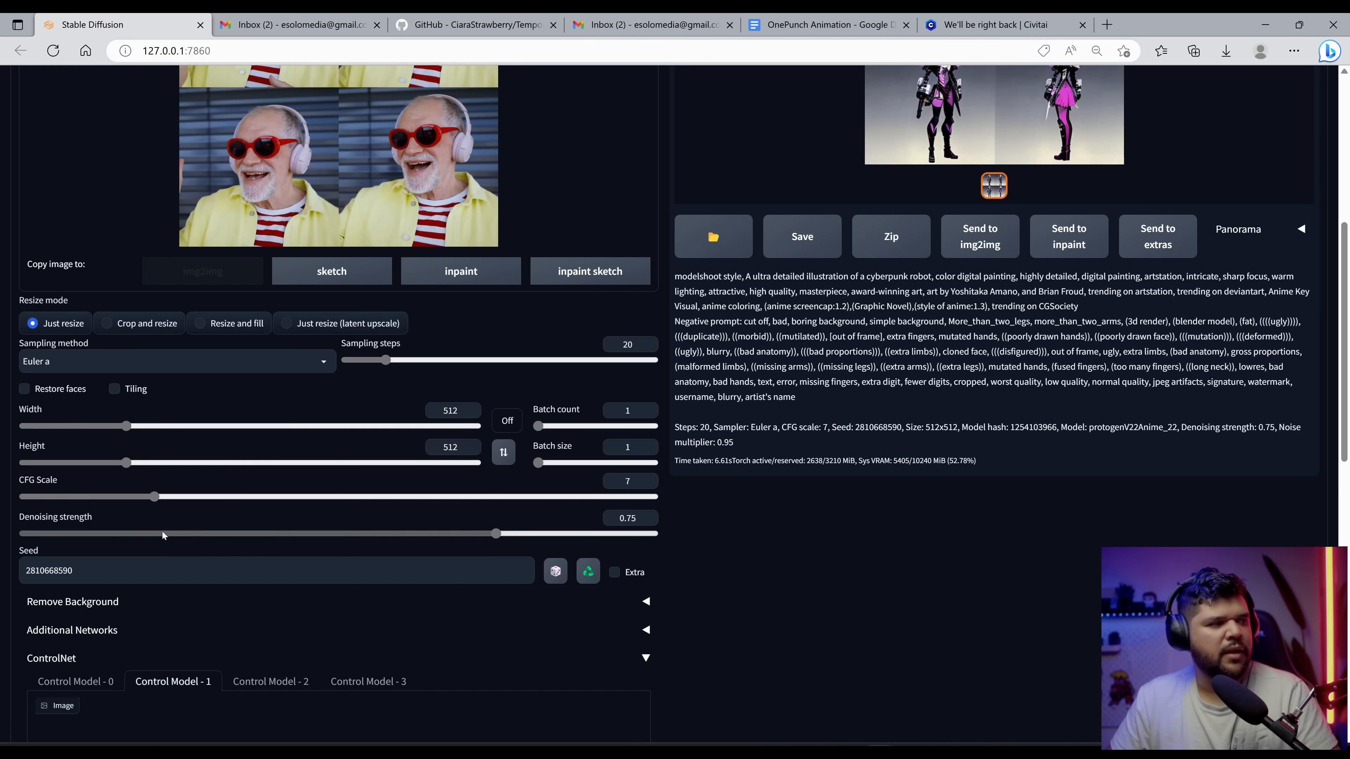
left_click_drag(492, 535, 457, 536)
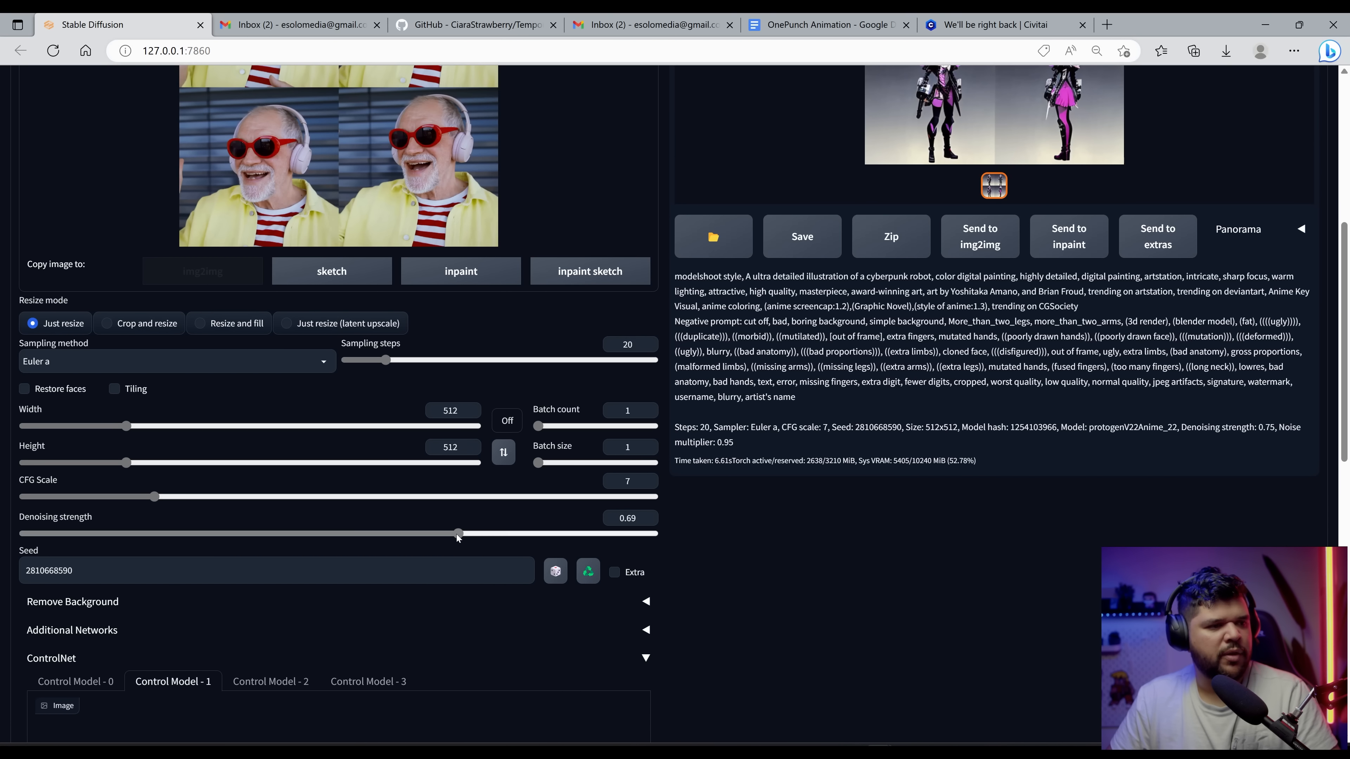
scroll(438, 536, "up", 8)
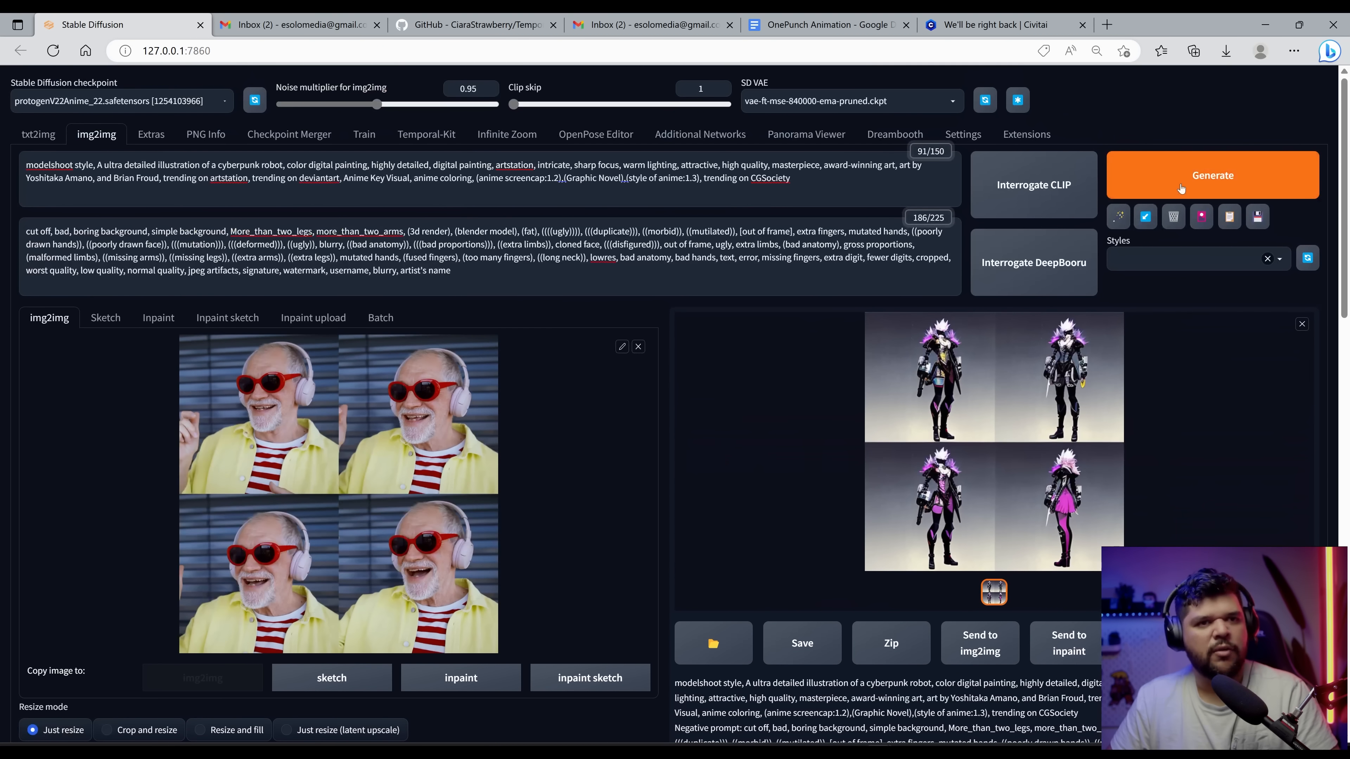
left_click(1180, 187)
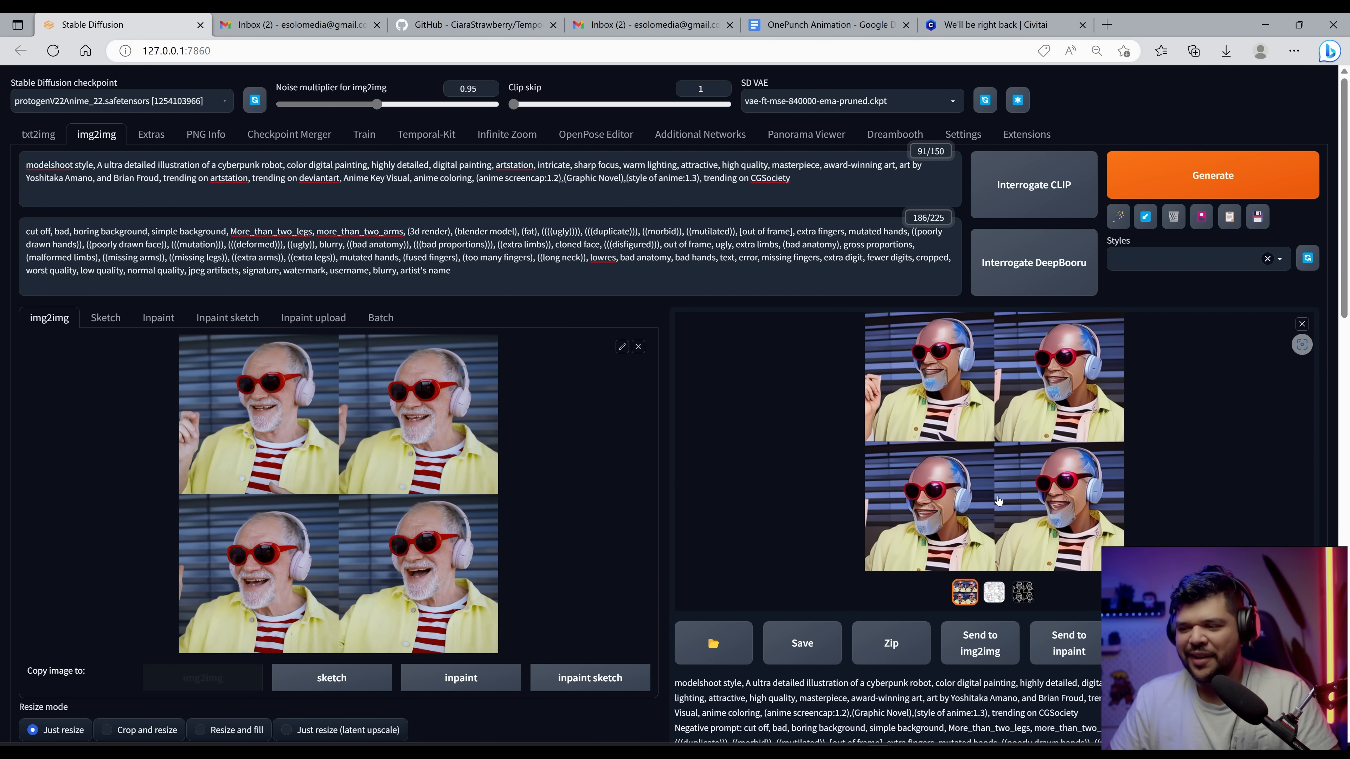
Step: Lower the denoising strength, regenerate the grid, and view the result enlarged
left_click(998, 500)
left_click(993, 495)
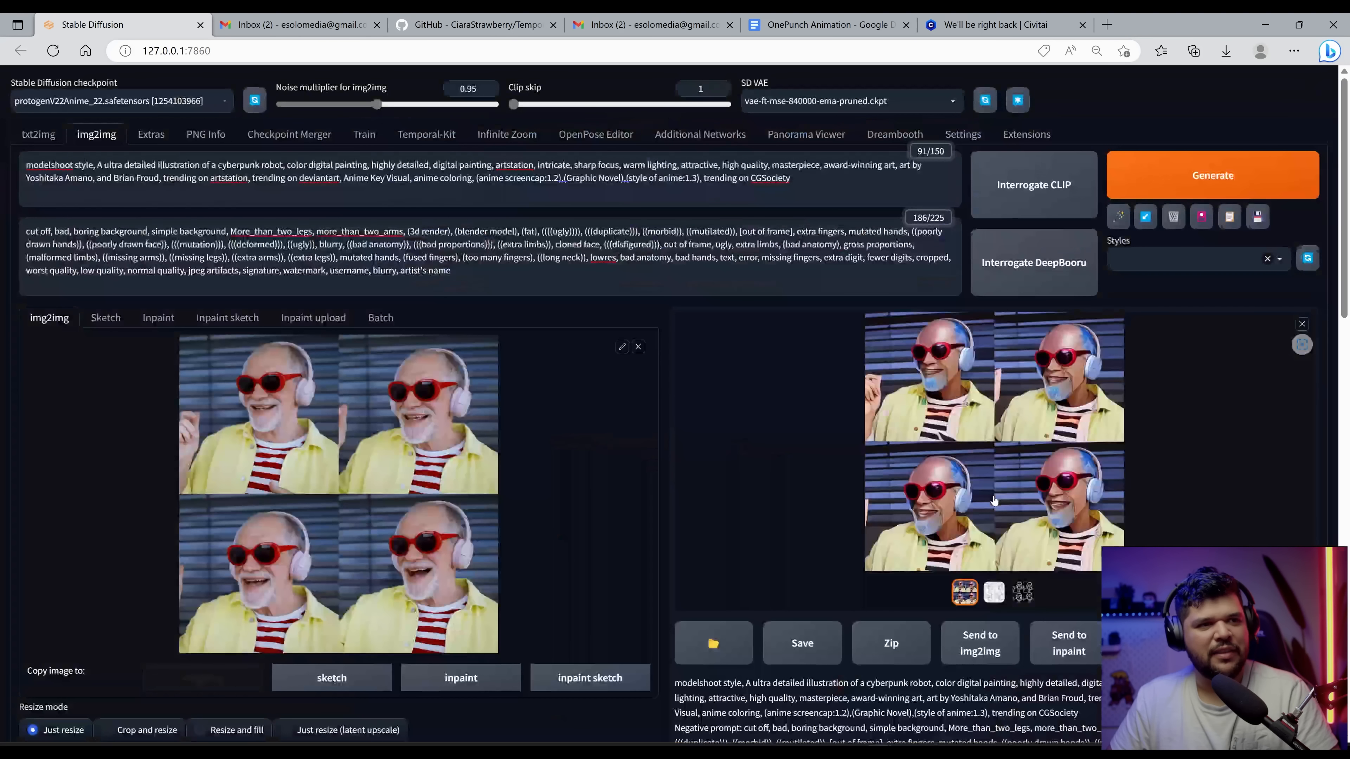
scroll(649, 502, "down", 10)
left_click_drag(135, 630, 96, 630)
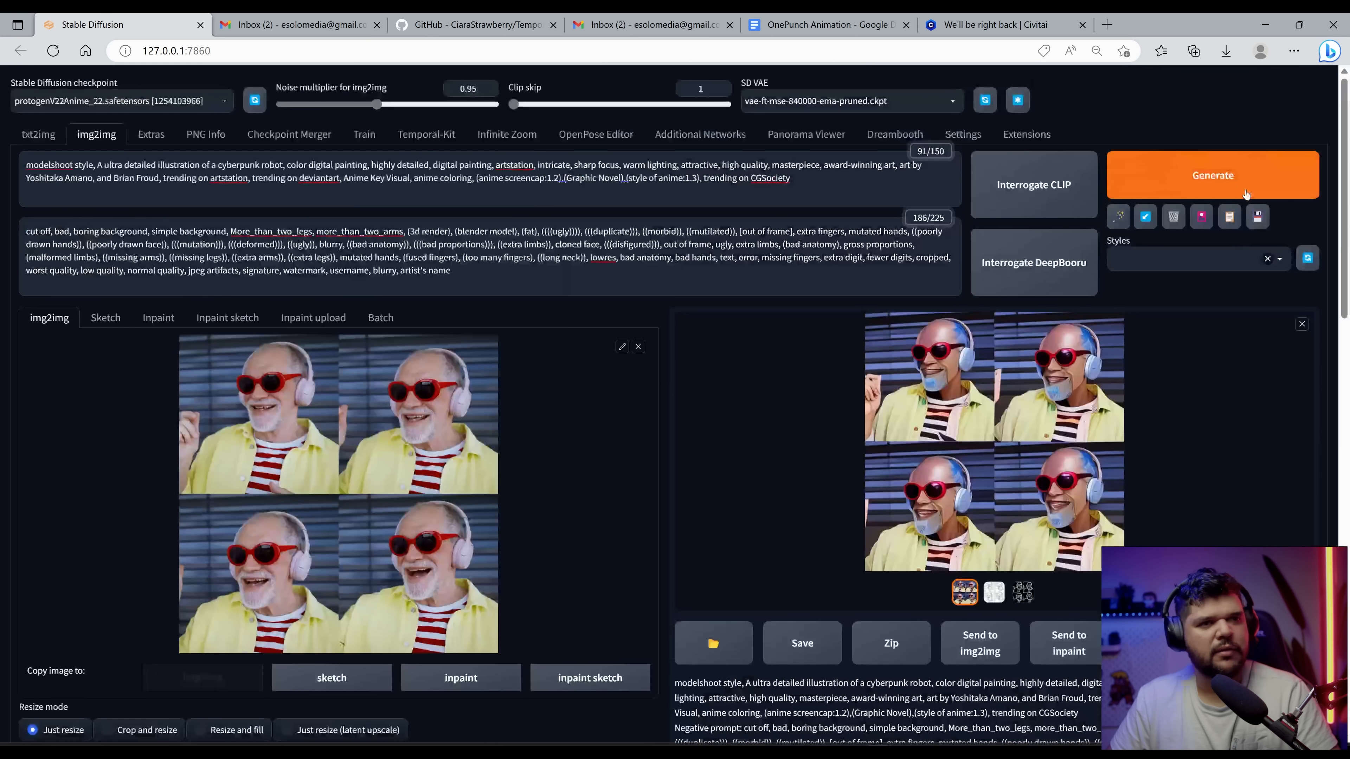
left_click(1245, 193)
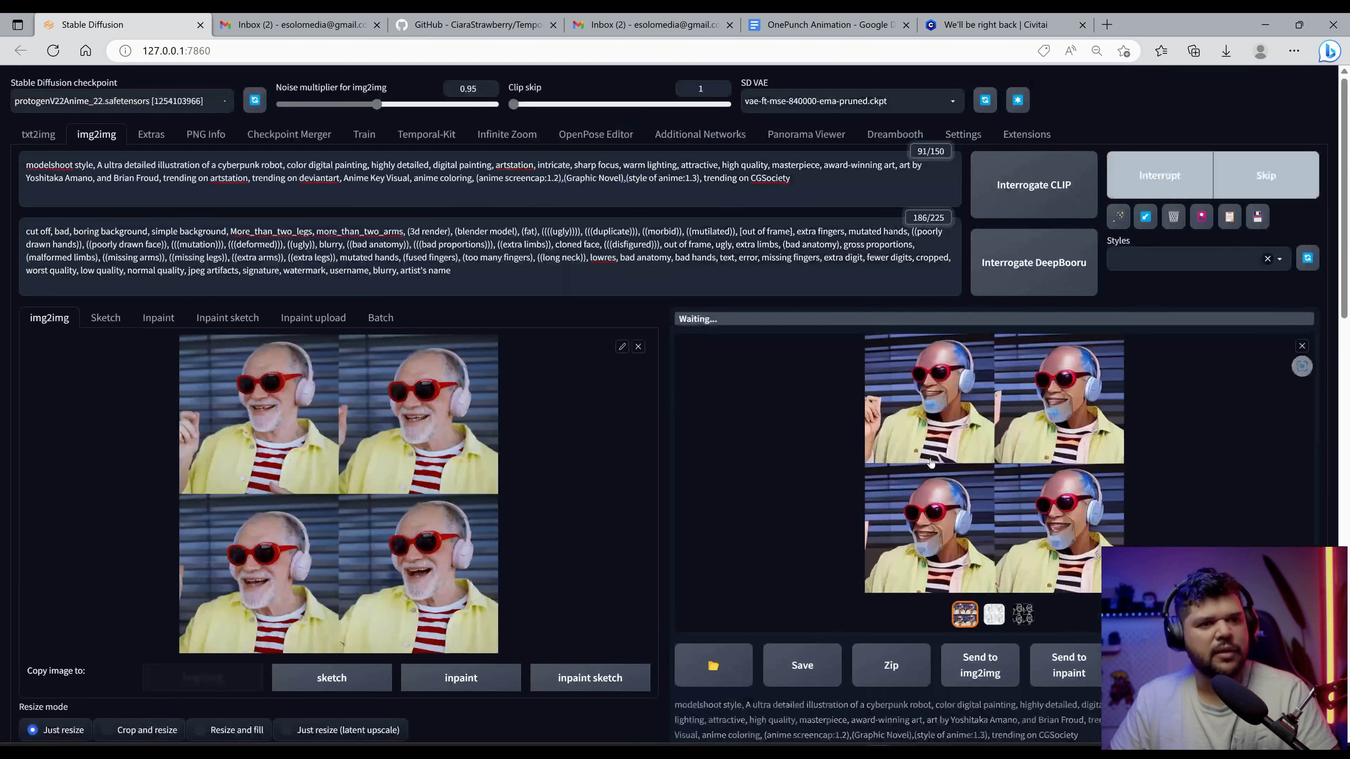
left_click(1096, 465)
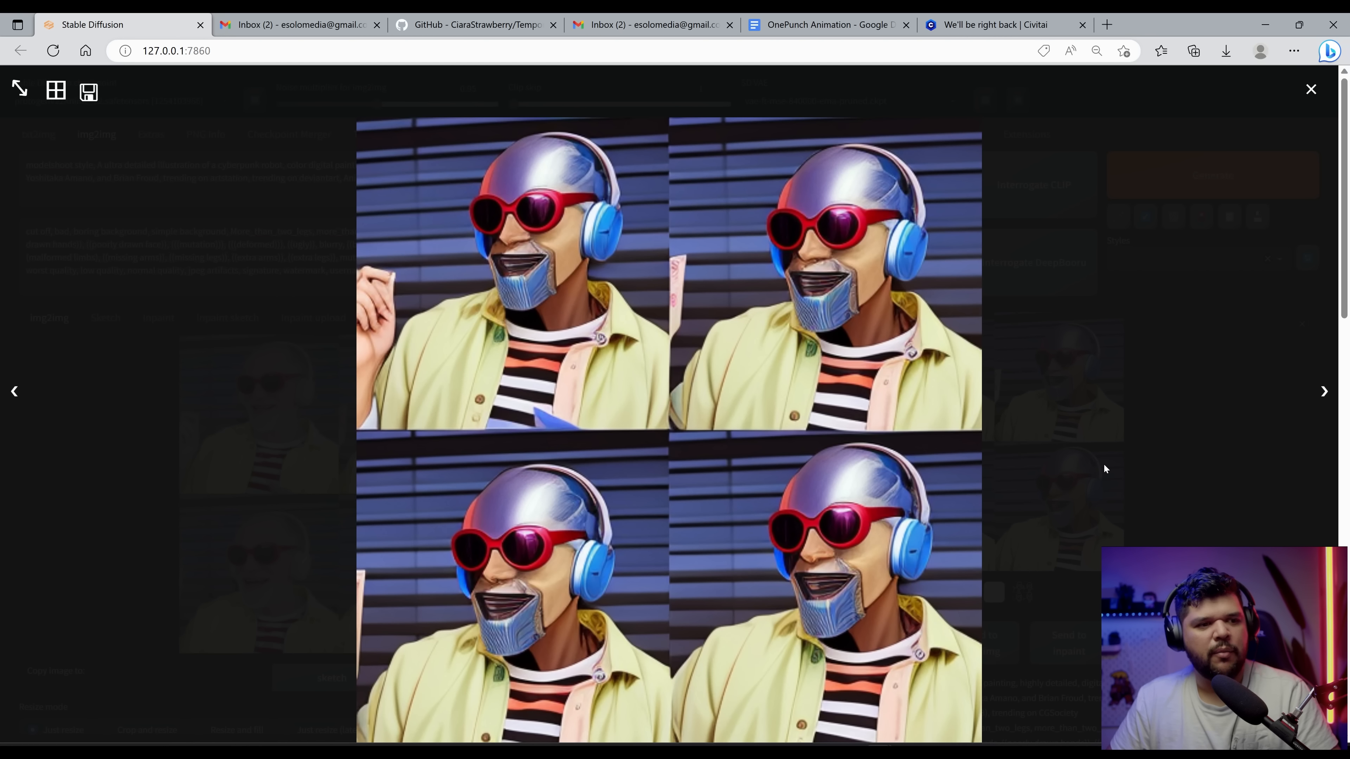
left_click(1211, 437)
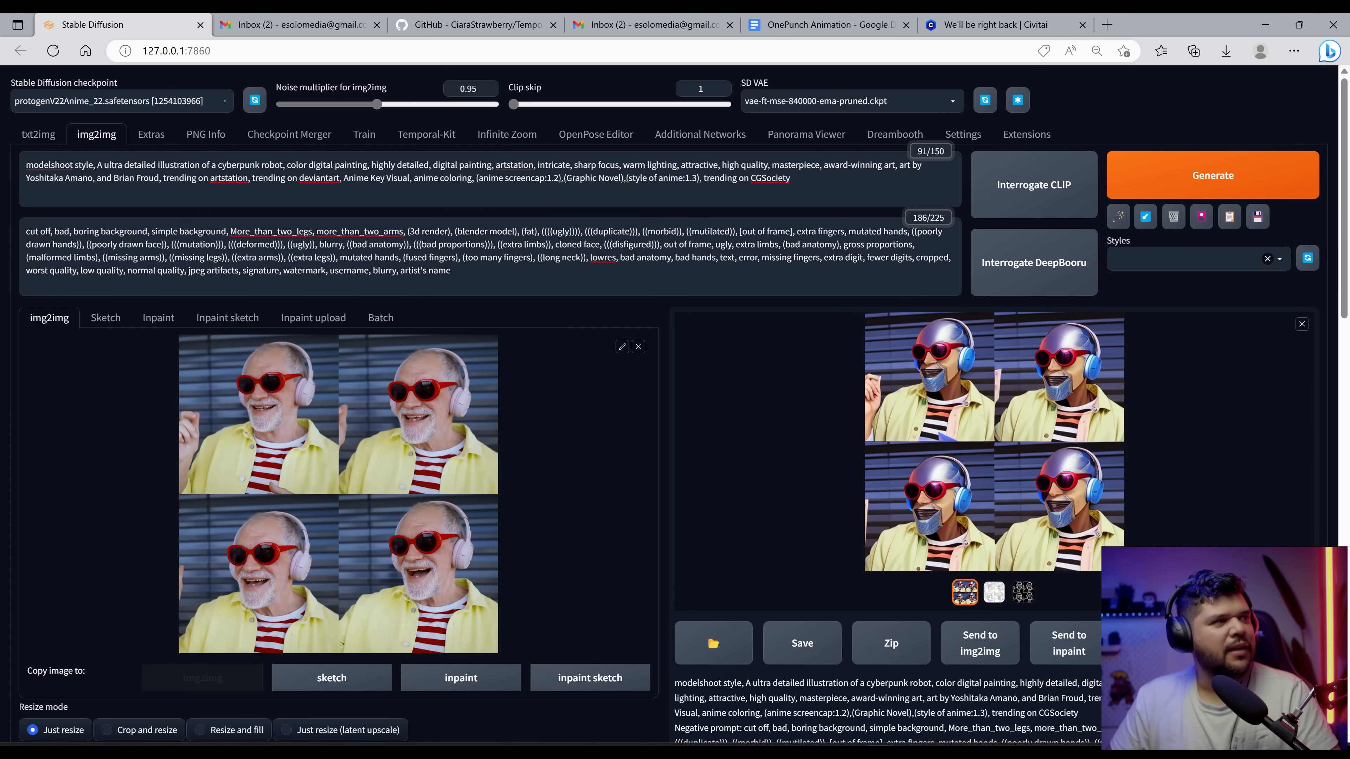
Step: Add 'wearing glasses and headphones' after 'cyberpunk robot' in the prompt and view the regenerated grid enlarged
left_click(284, 165)
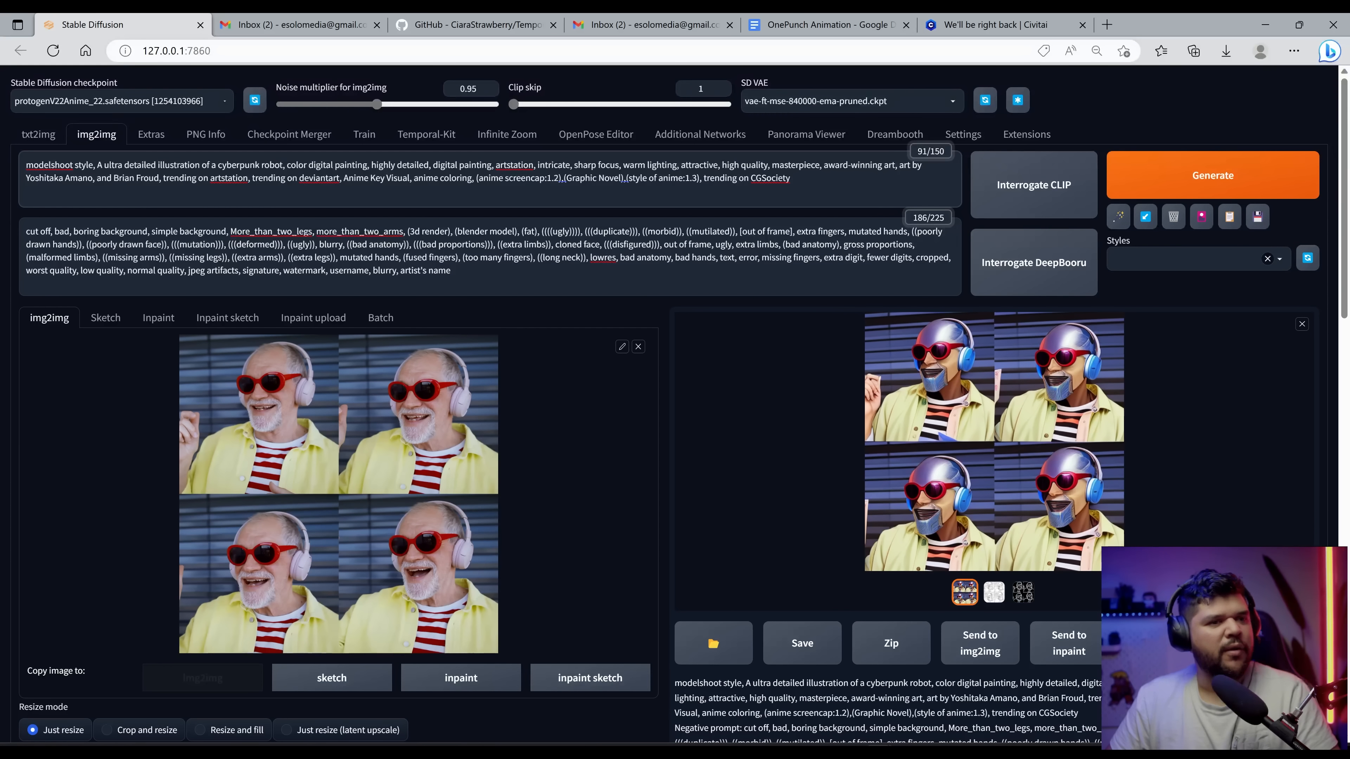
type("wearing glasses and headphones")
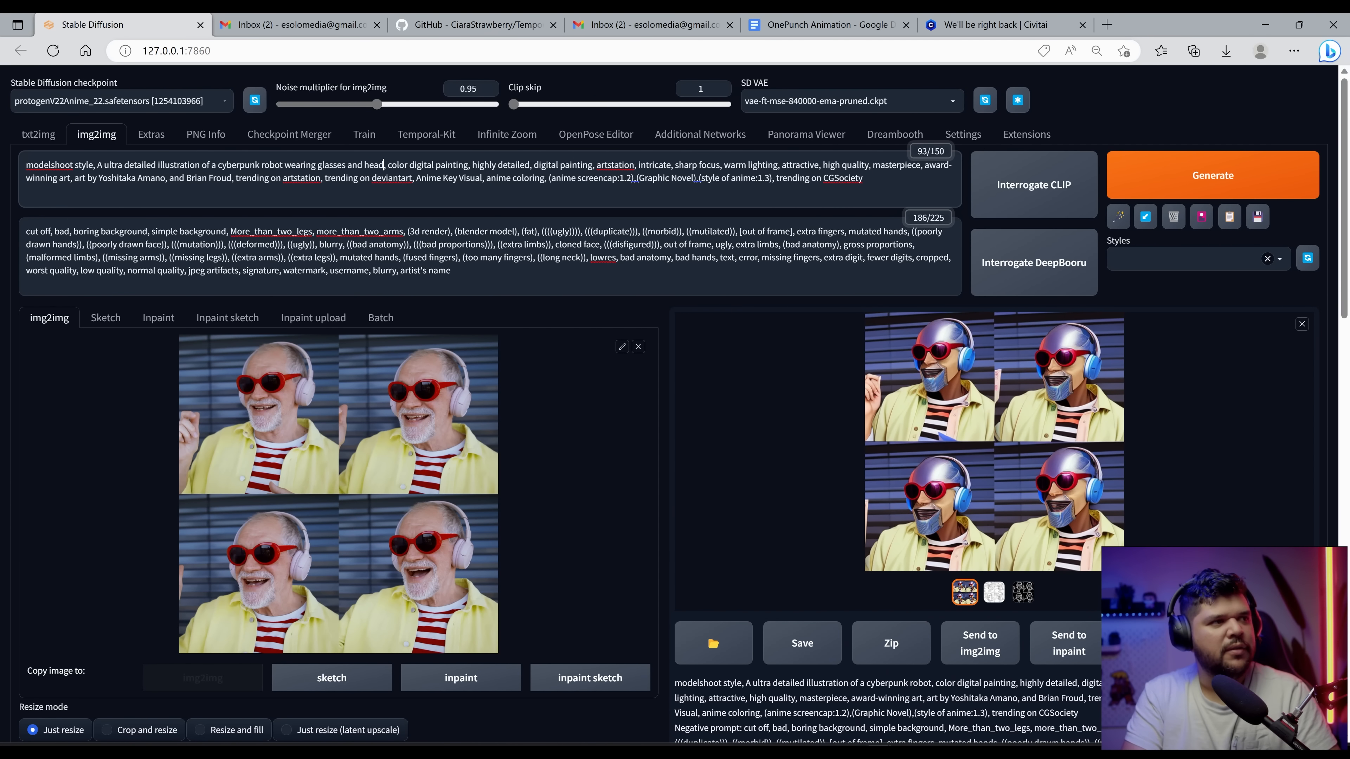
left_click(1080, 439)
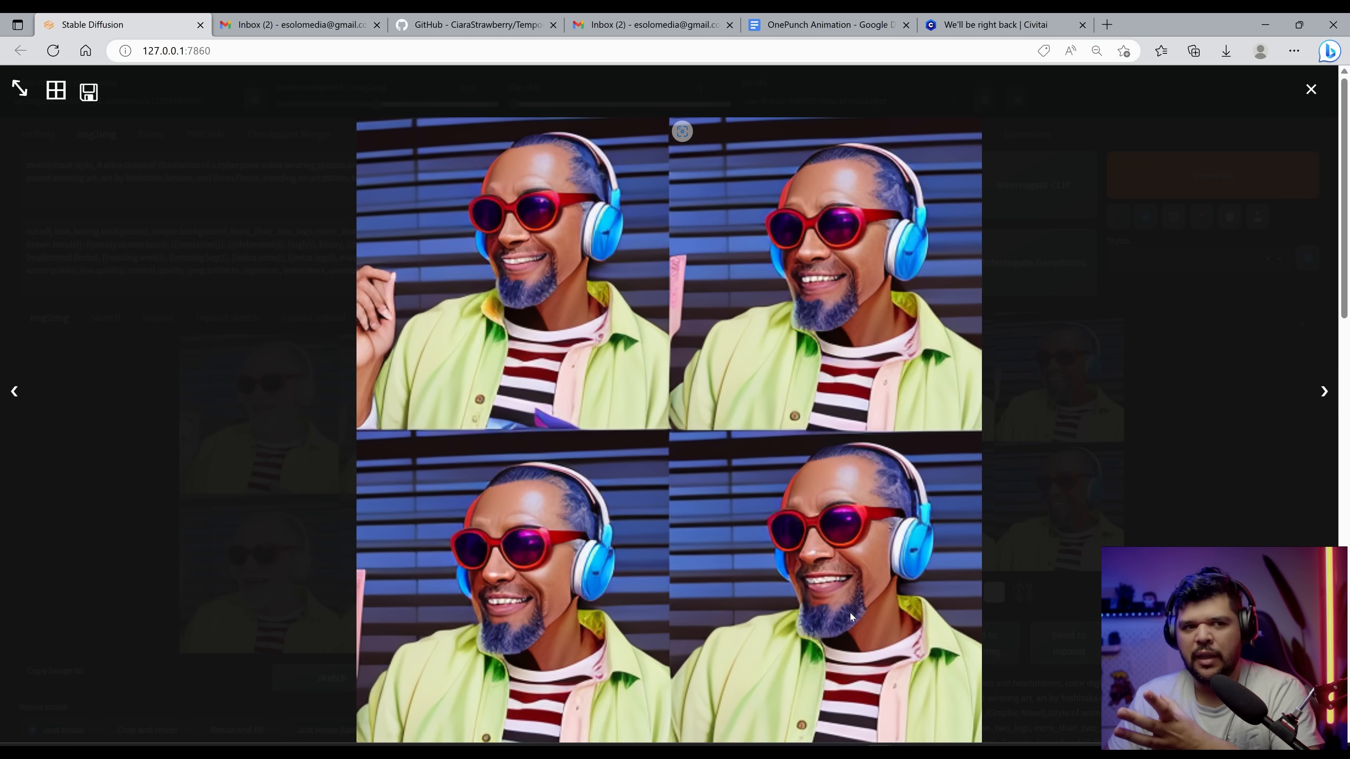
left_click(1020, 495)
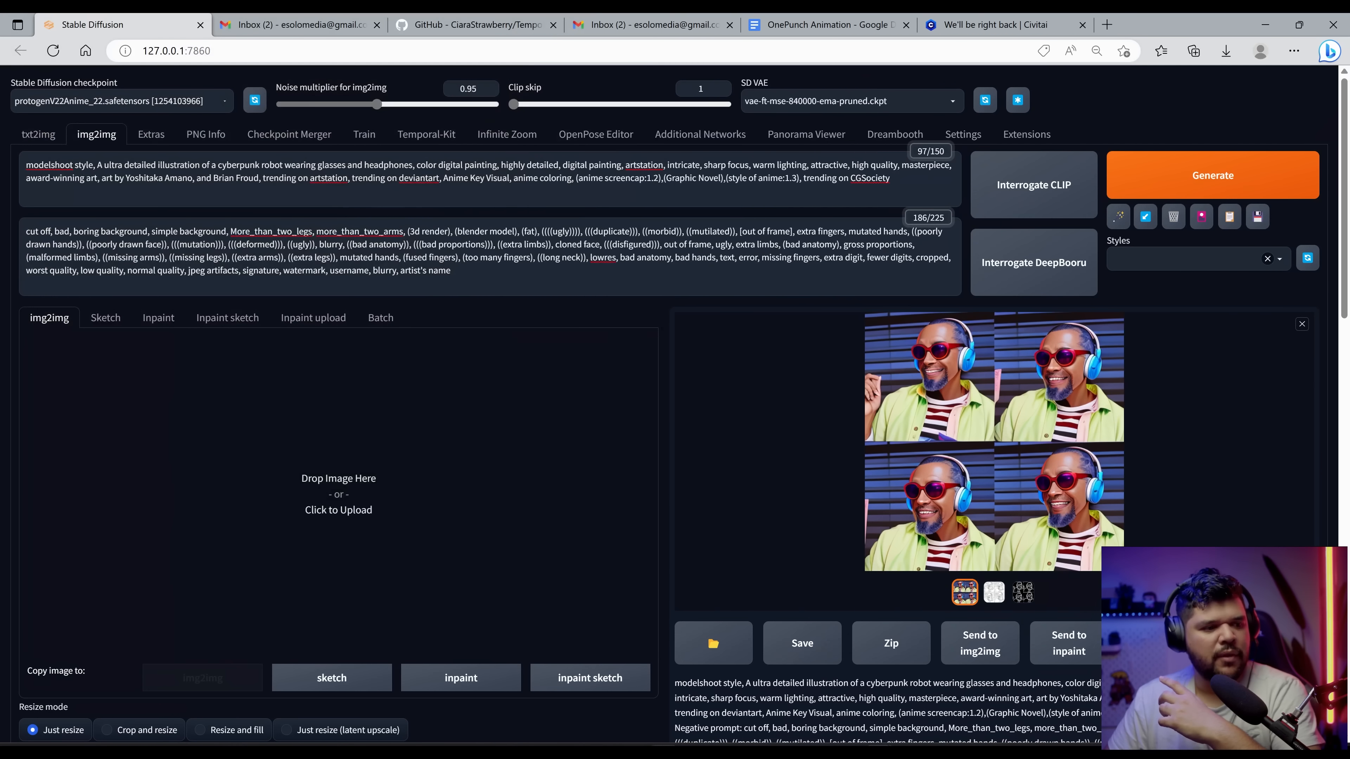
Step: Compare the two generated output grids side by side in the photo viewer, zooming into each
key("alt+Tab")
left_click_drag(529, 223, 201, 410)
left_click(1190, 174)
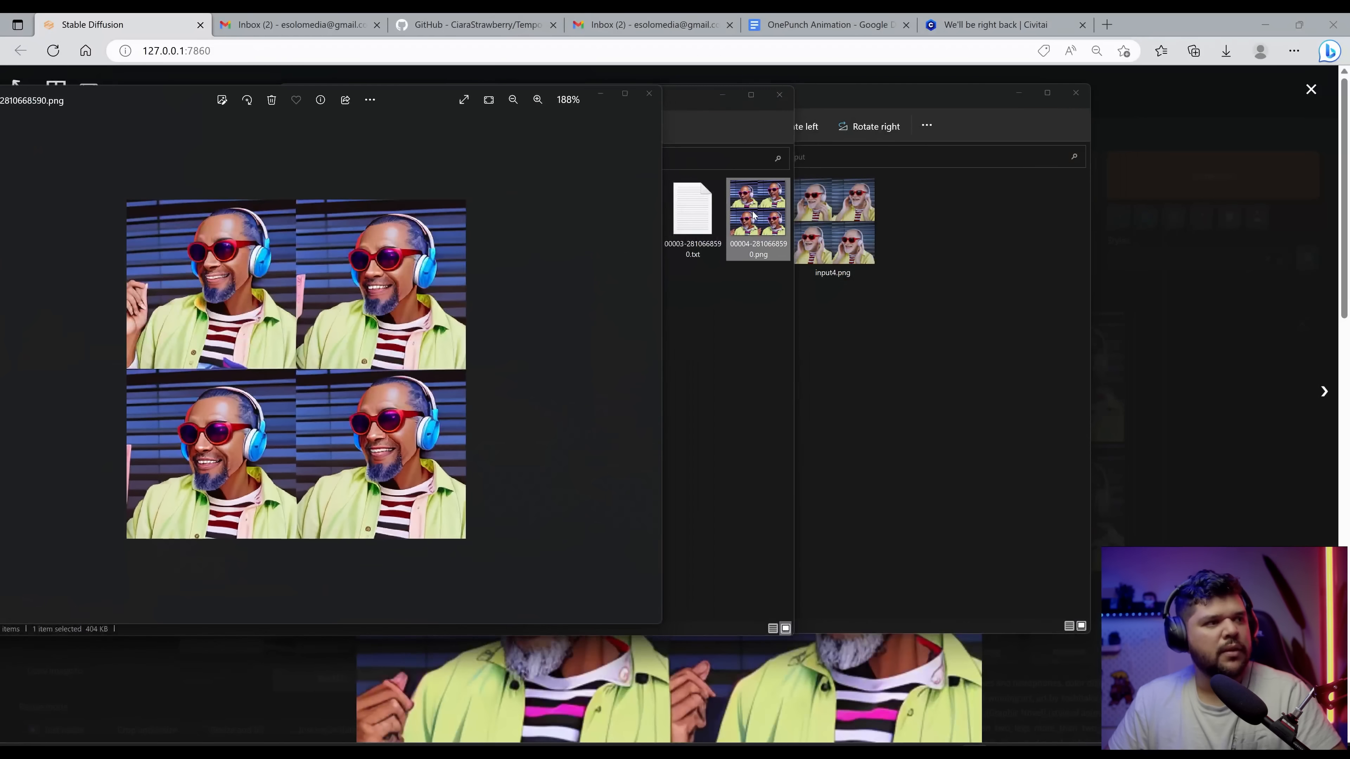
left_click_drag(489, 123, 972, 132)
scroll(867, 345, "up", 4)
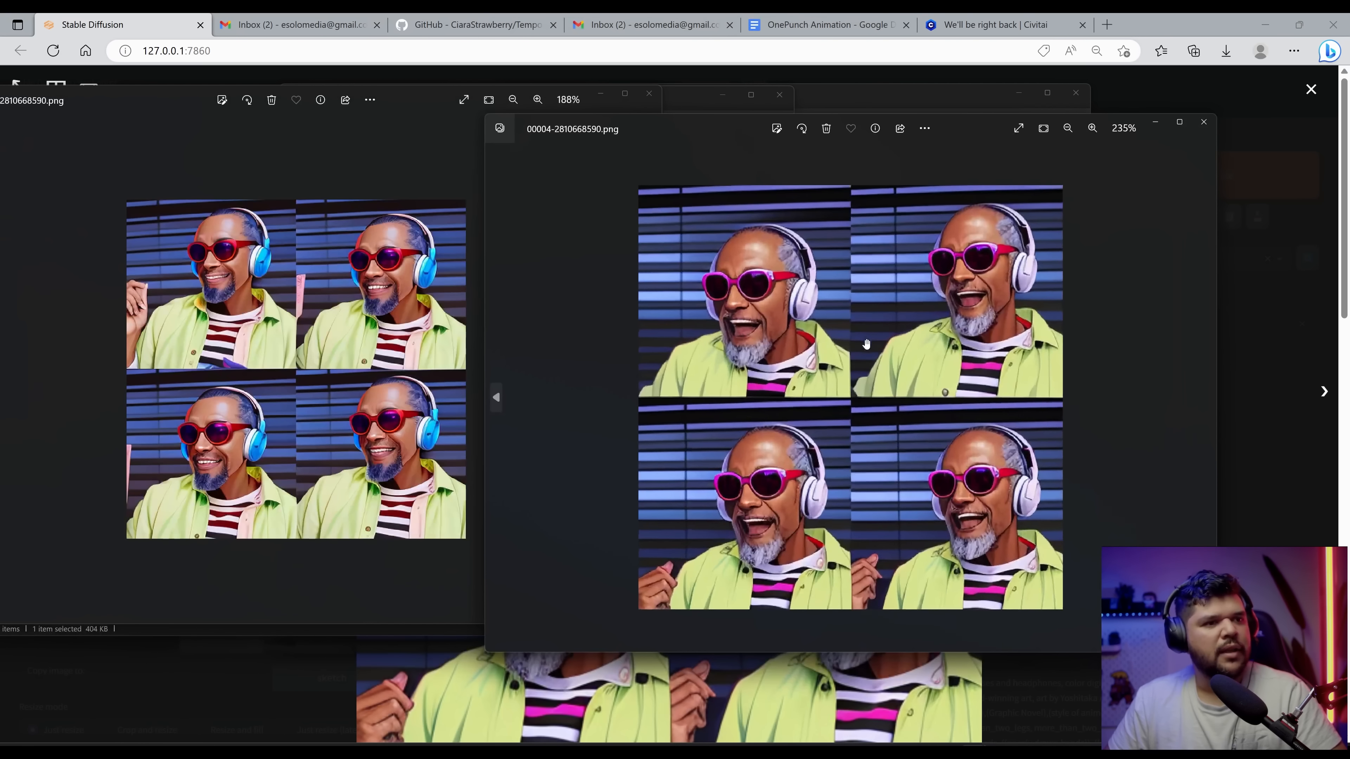
scroll(867, 345, "up", 1)
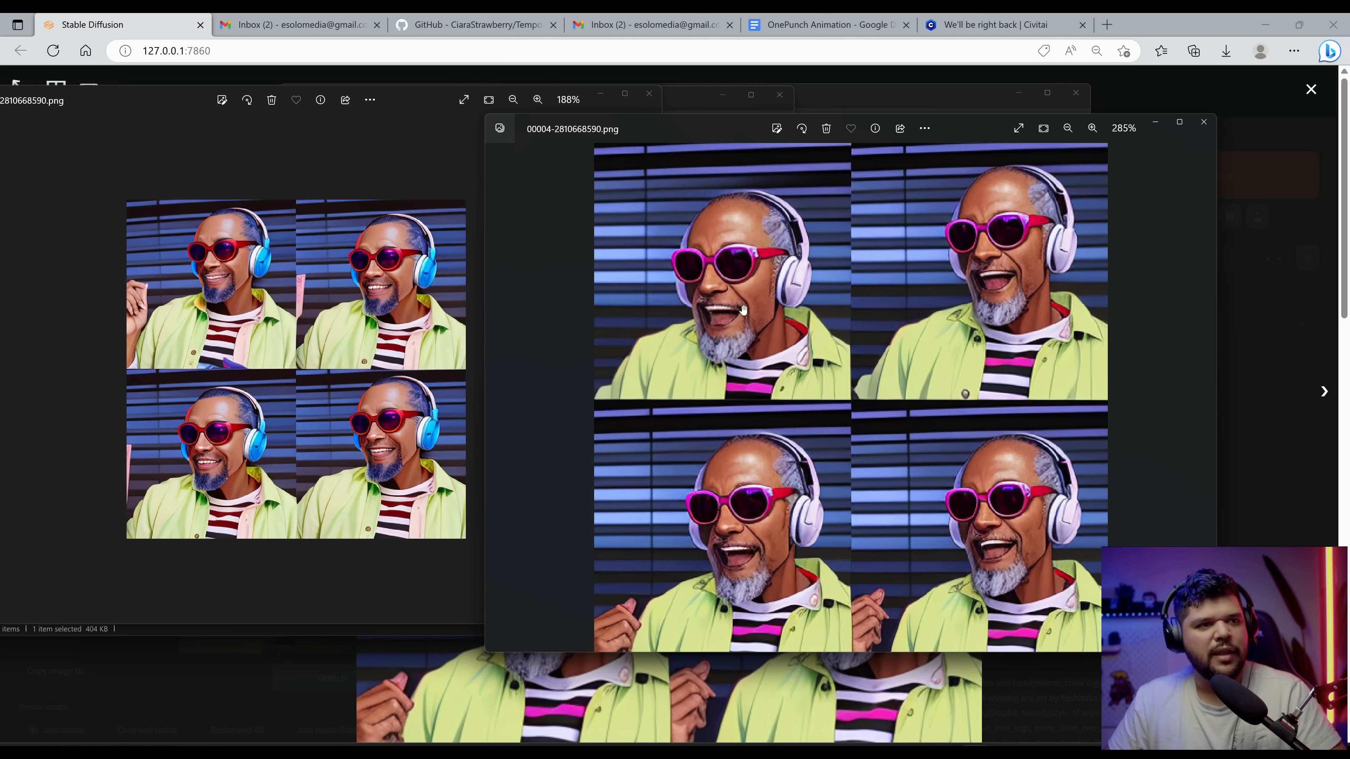
left_click(410, 377)
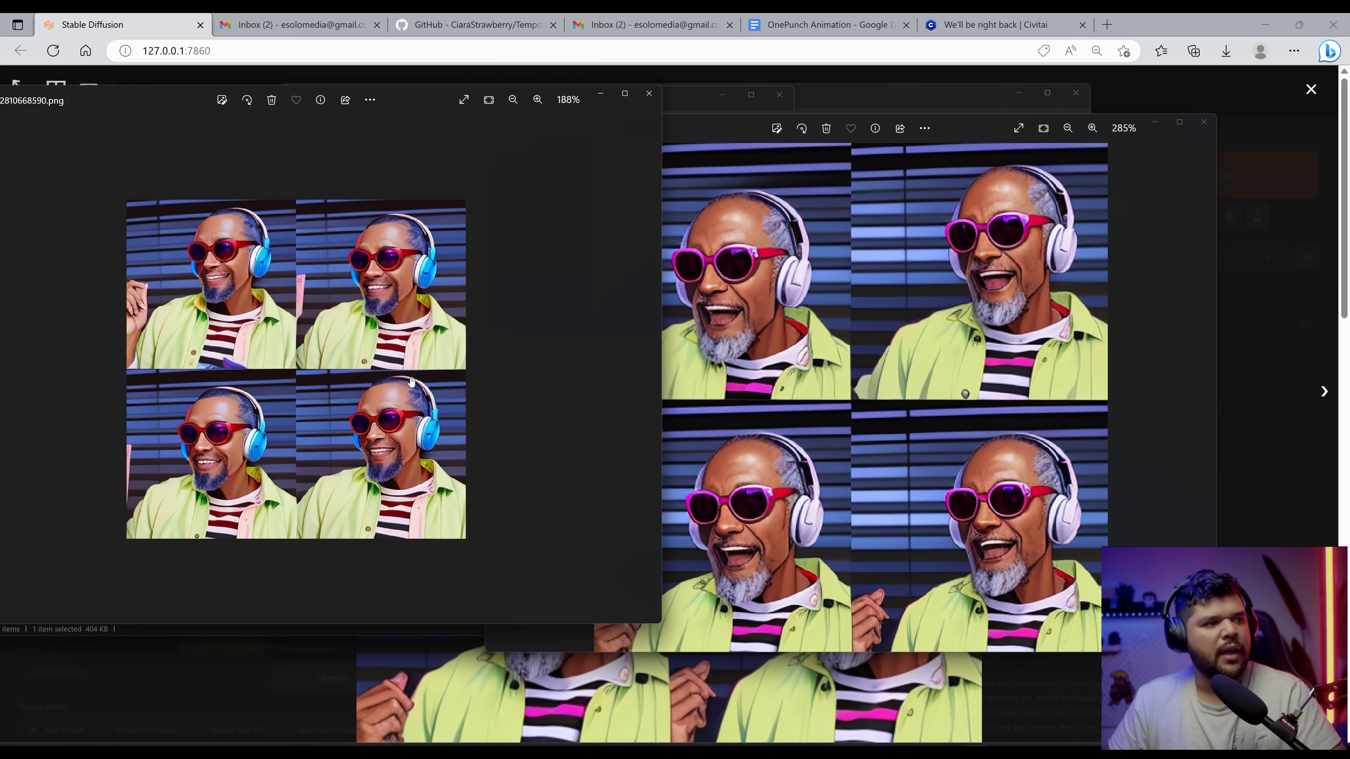
scroll(410, 378, "up", 3)
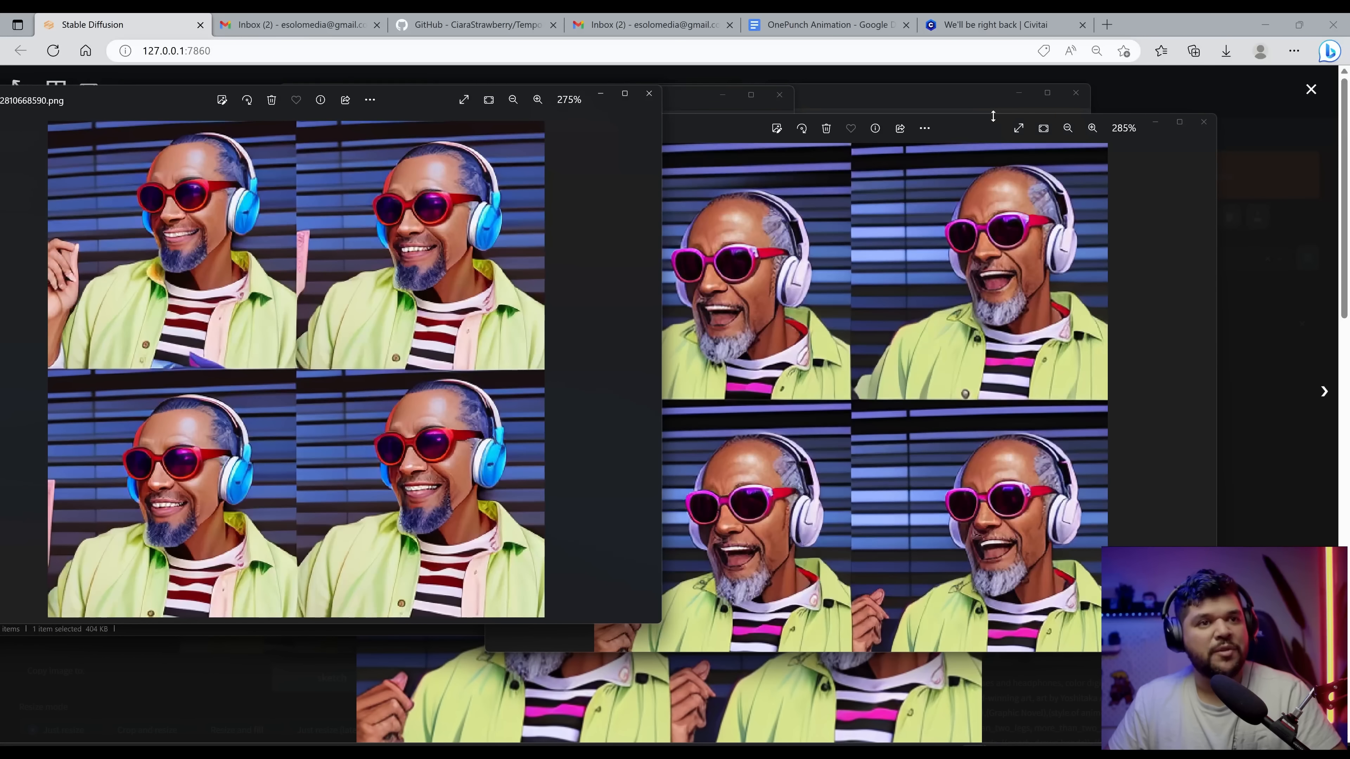
left_click_drag(986, 125, 1079, 110)
scroll(1013, 229, "up", 1)
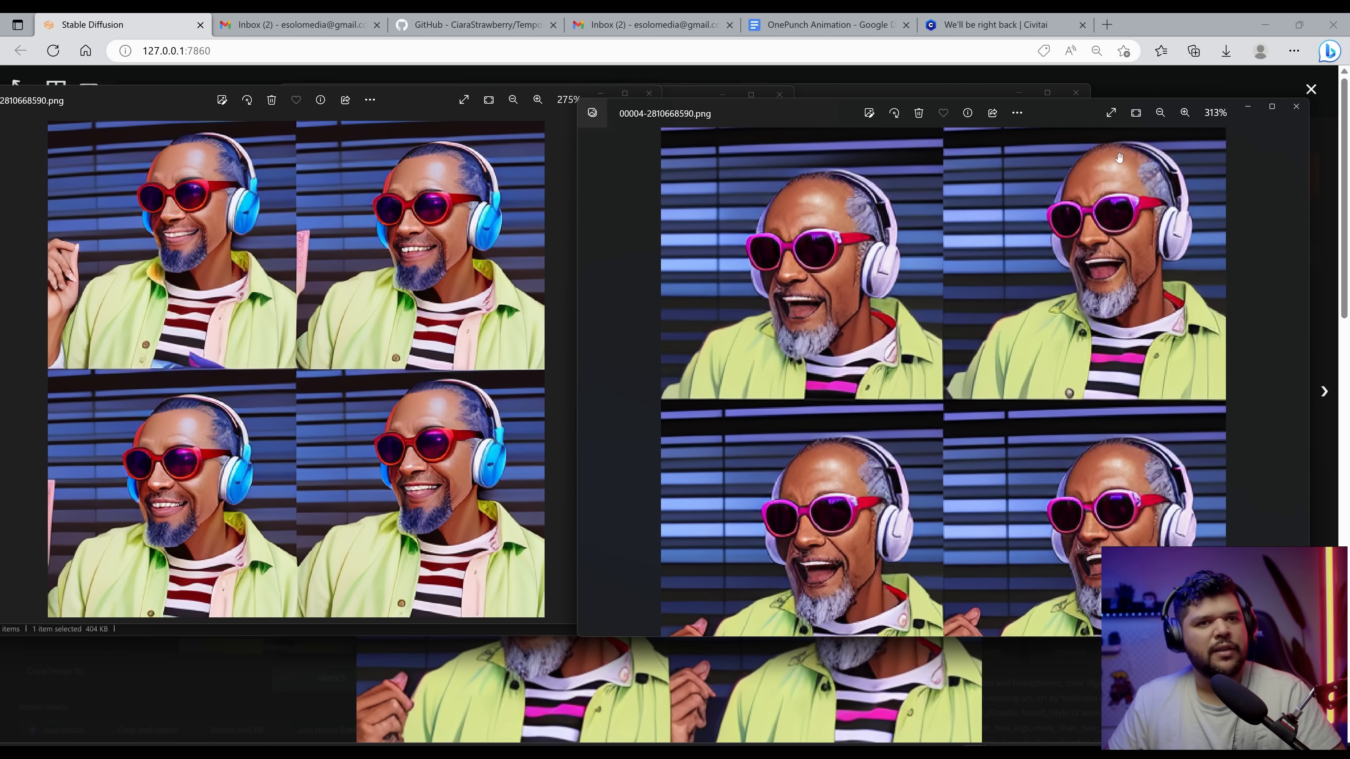
Step: Close both image viewer windows used for the comparison
left_click(1296, 107)
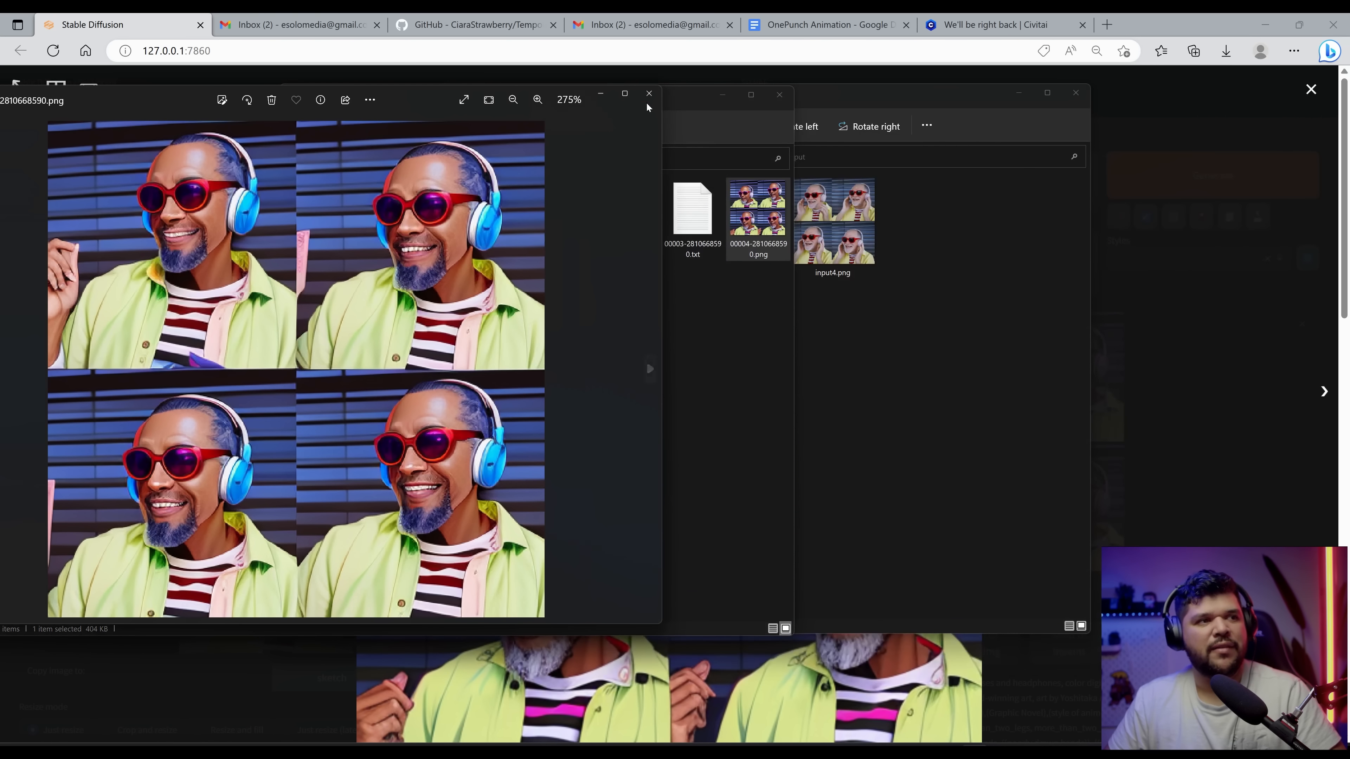
left_click(650, 100)
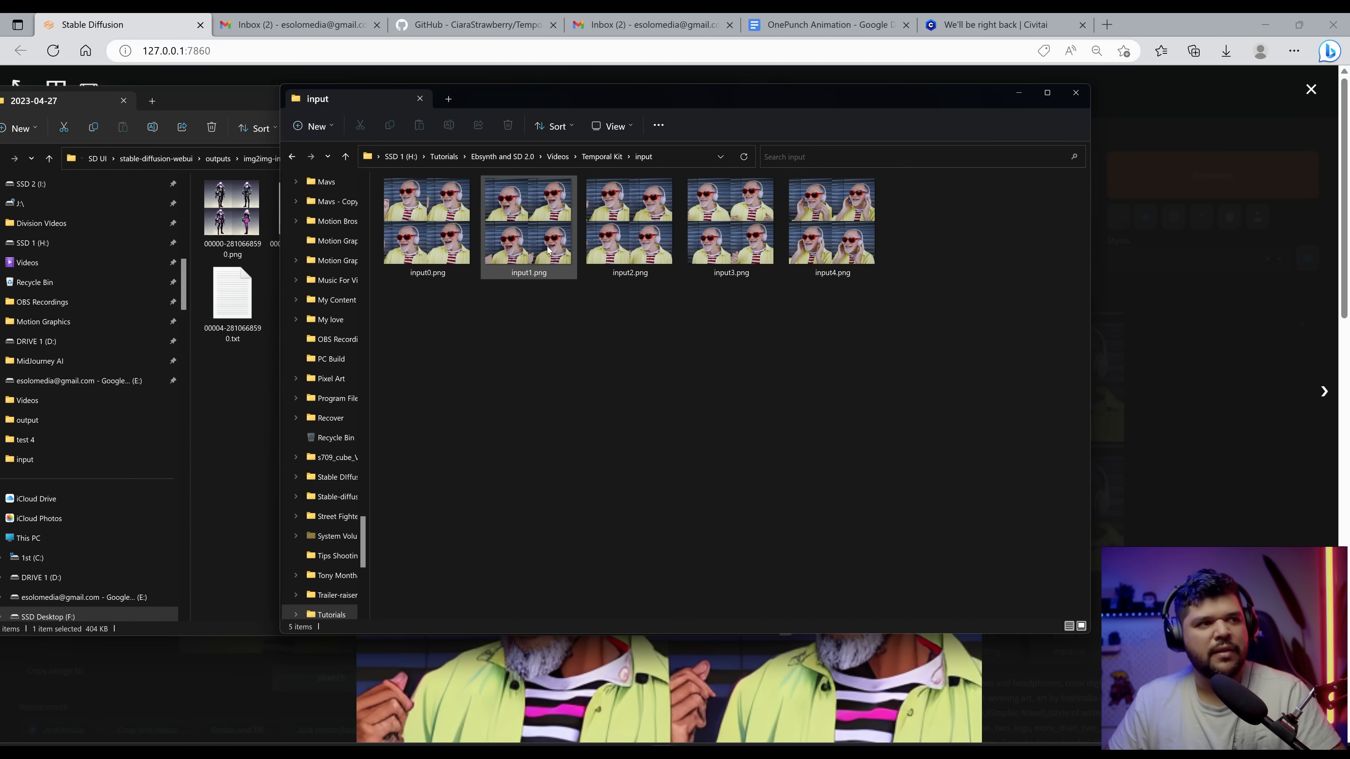
left_click(550, 251)
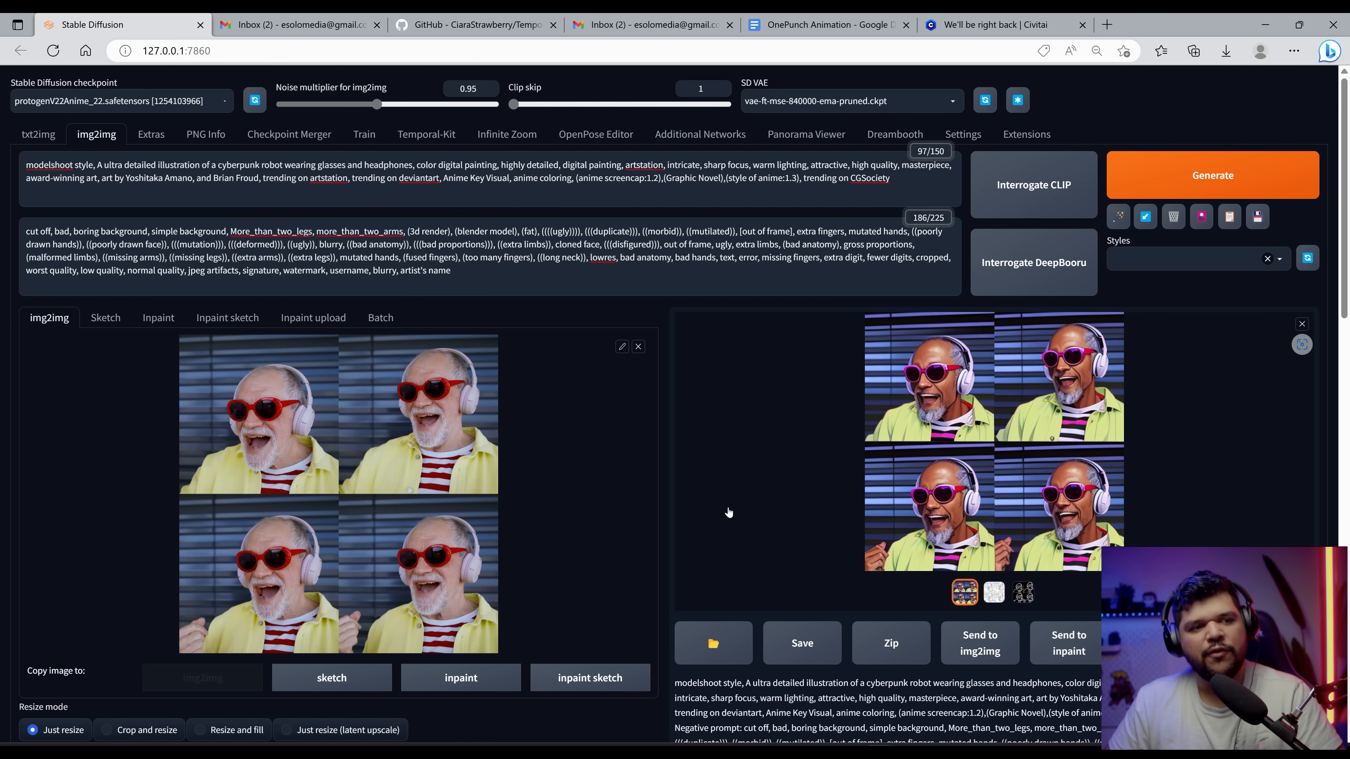
Step: Set denoising strength to 0.5, generate the grid again, and view the result enlarged
scroll(429, 540, "down", 8)
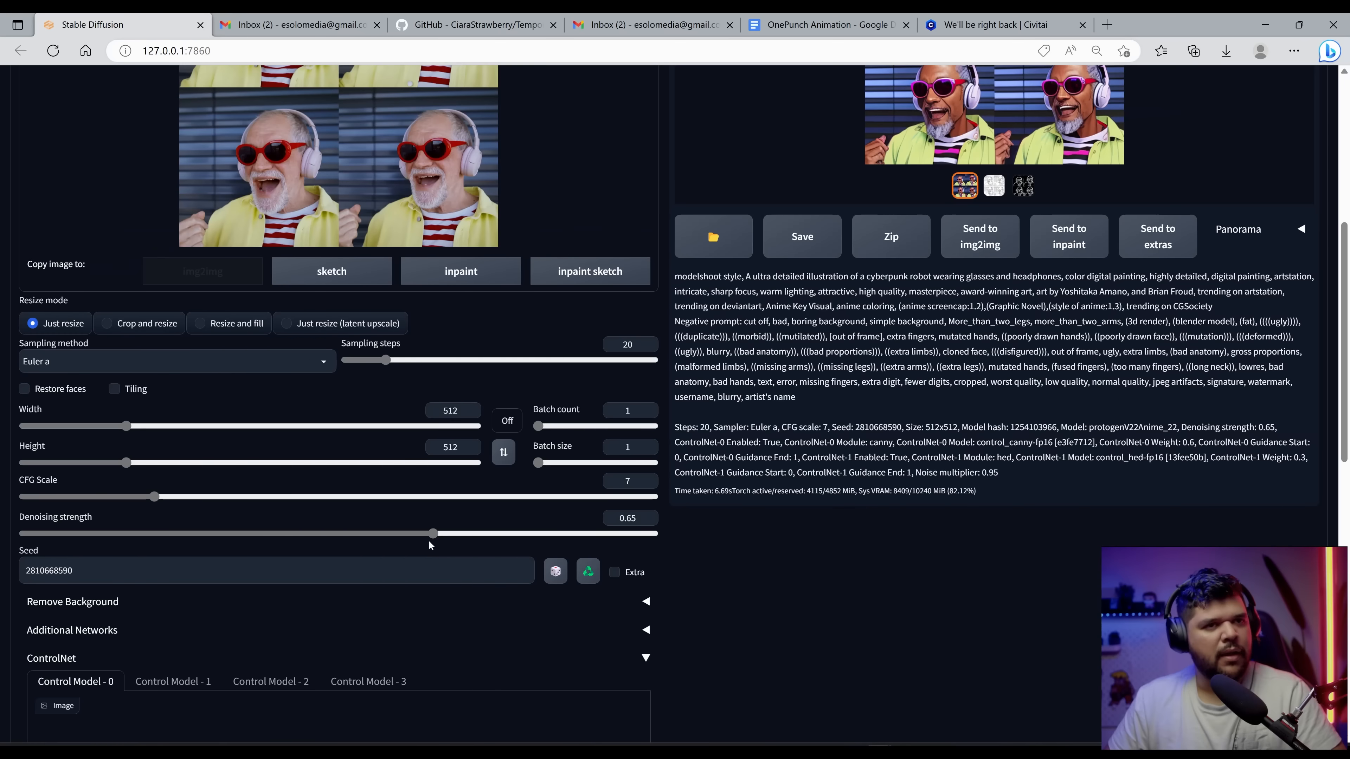
scroll(455, 530, "up", 6)
scroll(623, 520, "down", 4)
scroll(623, 520, "down", 2)
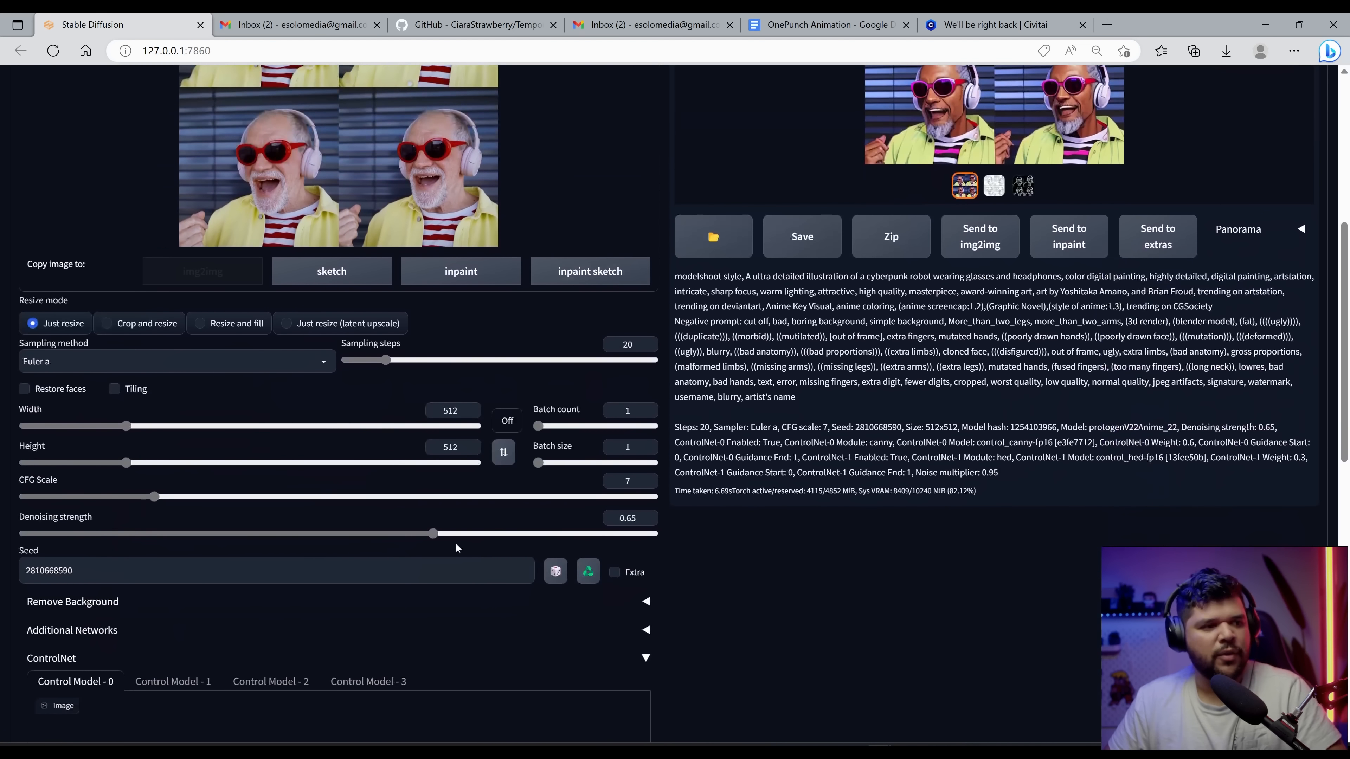
scroll(430, 535, "up", 7)
scroll(425, 532, "down", 7)
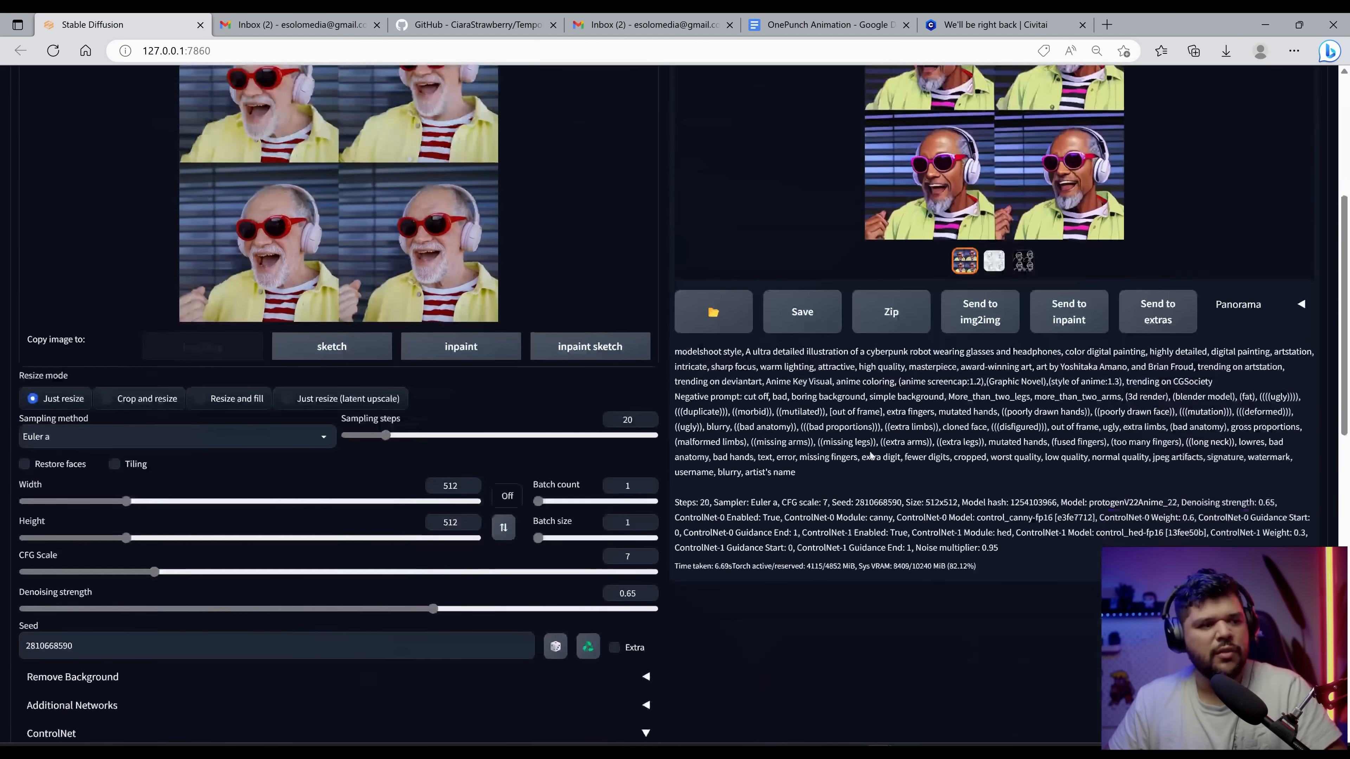
left_click_drag(425, 533, 341, 539)
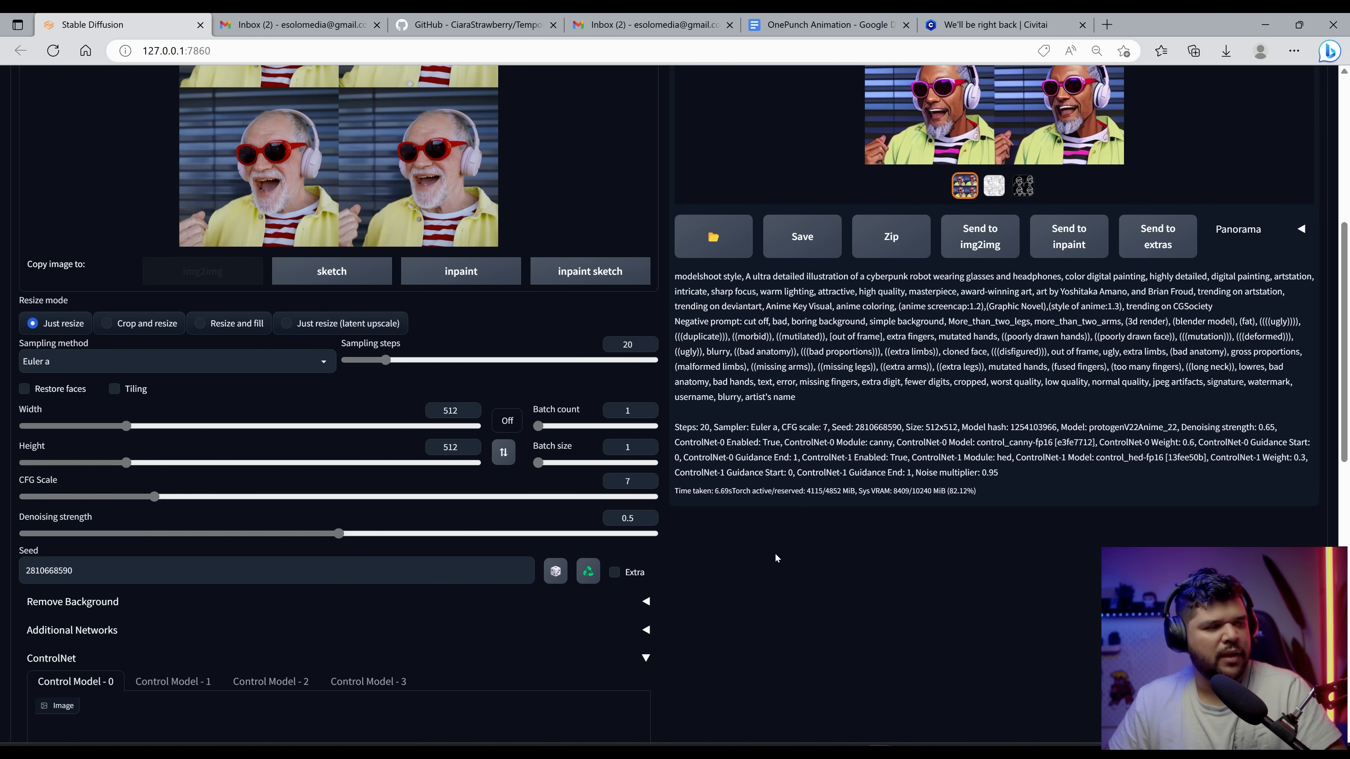
scroll(775, 558, "up", 7)
left_click(1212, 175)
left_click(1052, 383)
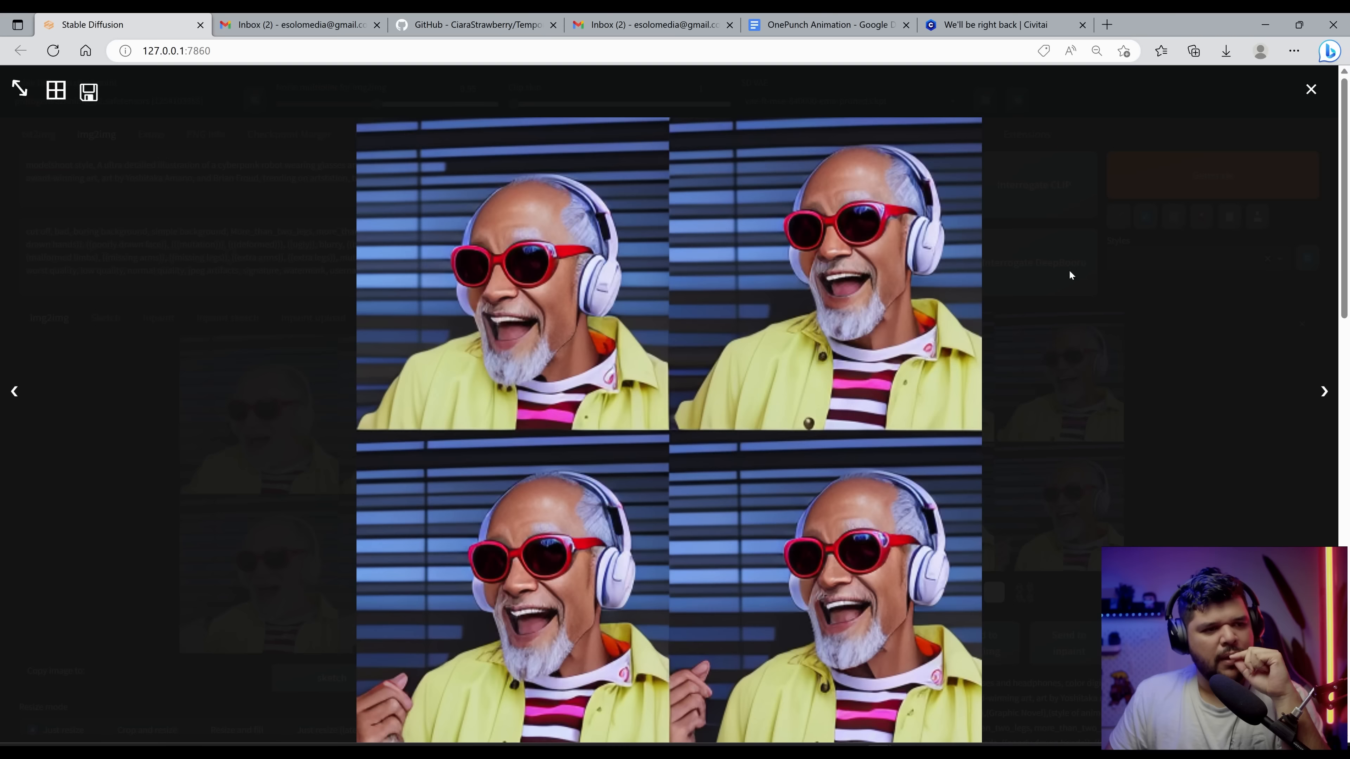
left_click(1153, 445)
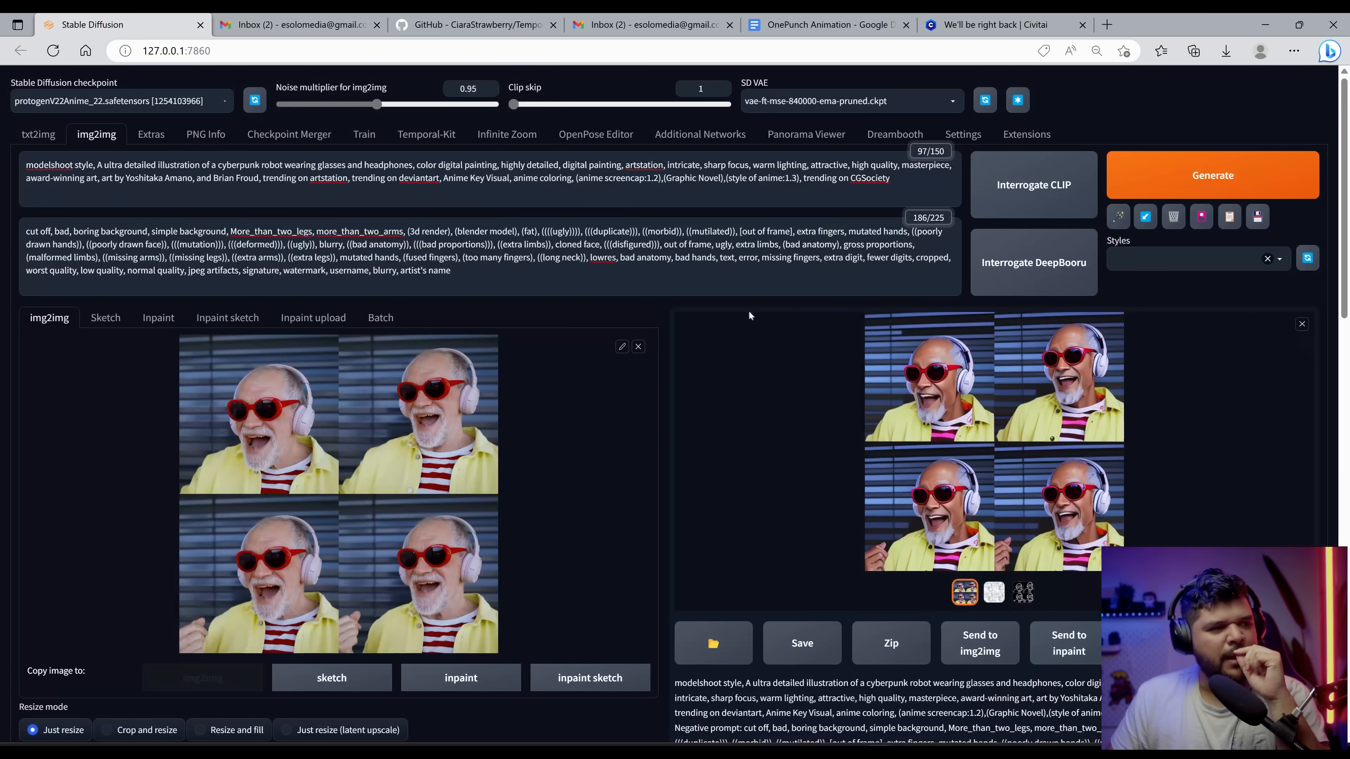
Step: Replace the prompts with a steampunk 'handsome young man with headphones putting hands over ears' prompt set and generate
scroll(743, 317, "down", 6)
scroll(886, 350, "up", 4)
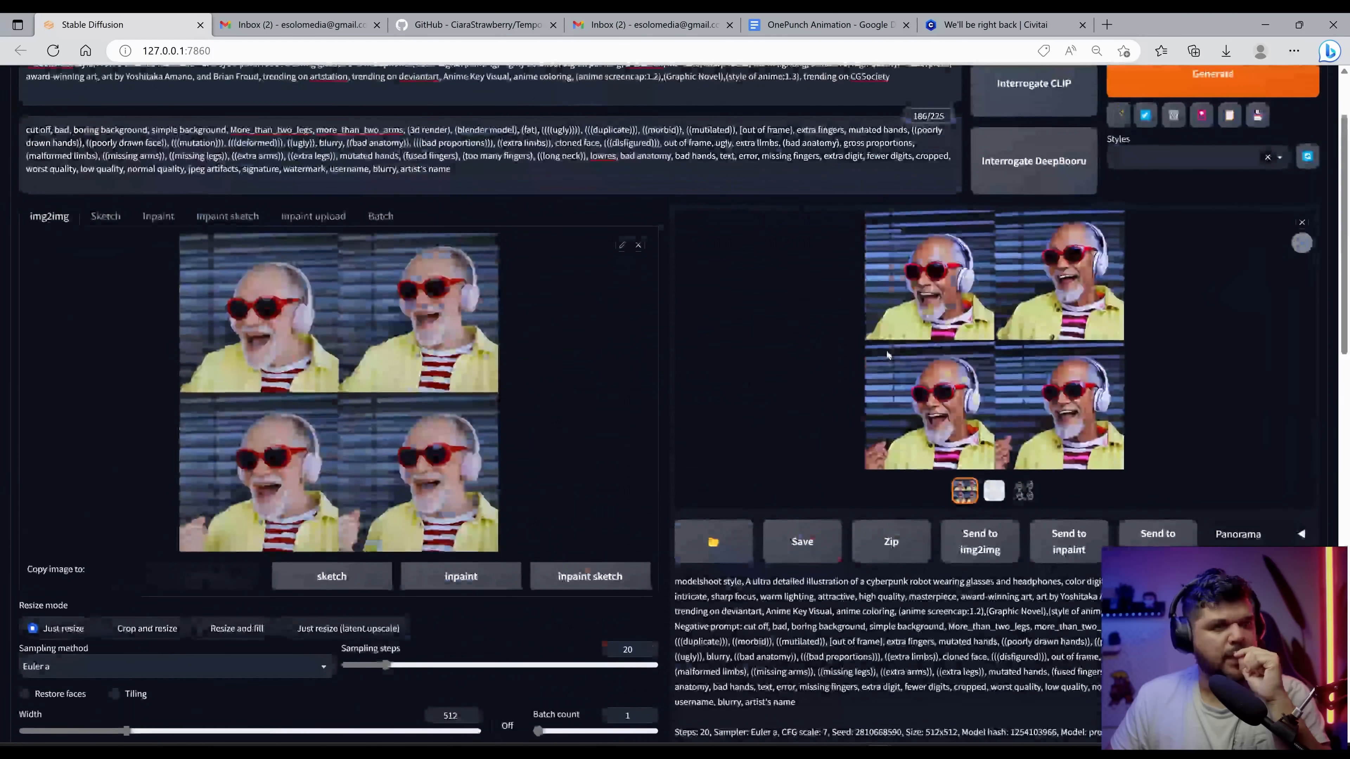
left_click(886, 350)
left_click(326, 432)
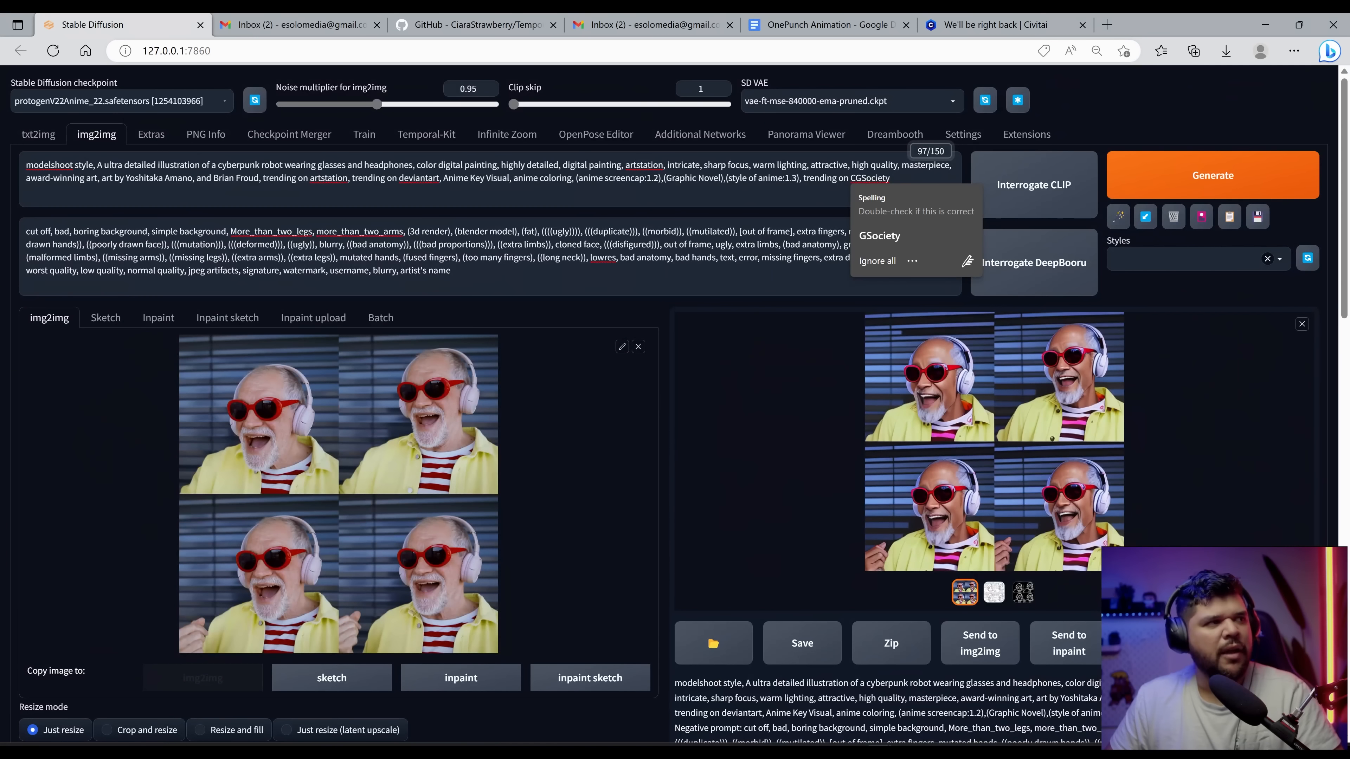
left_click(239, 165)
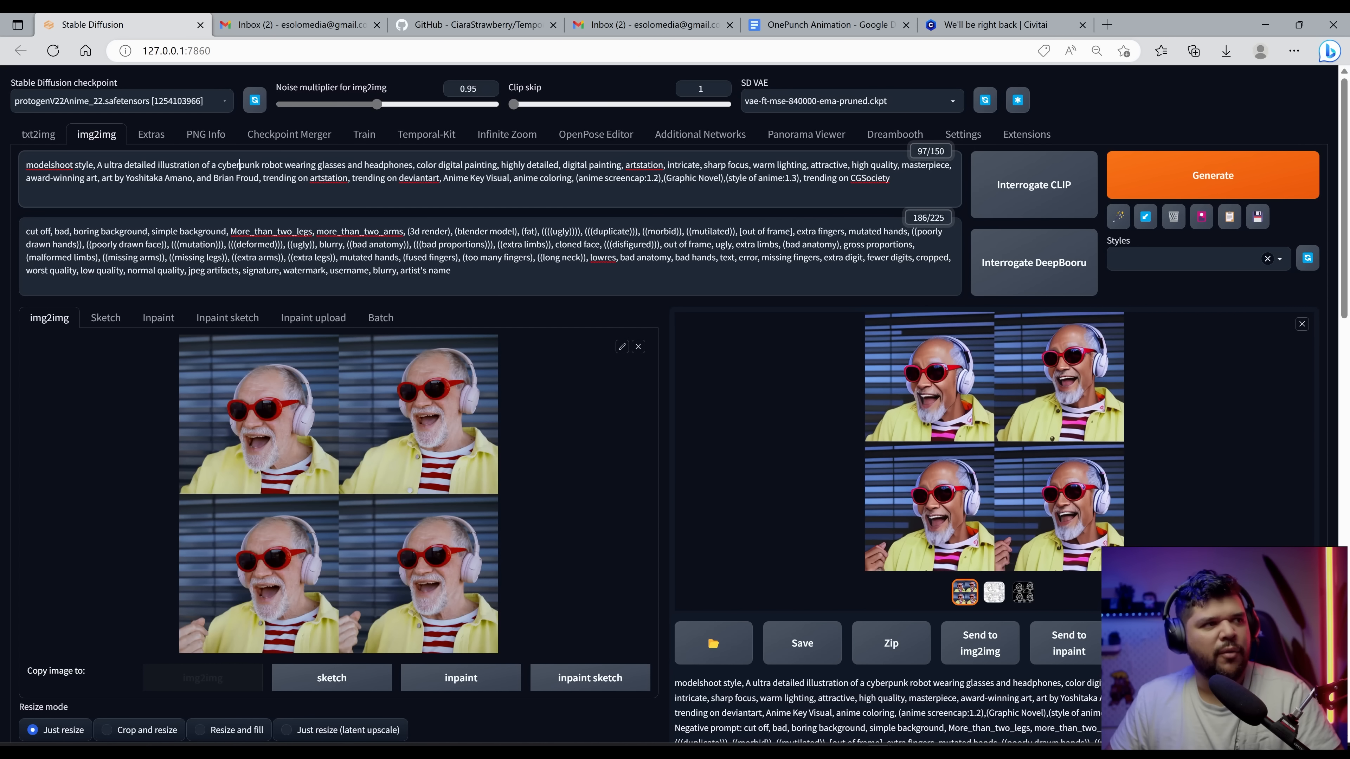
left_click_drag(409, 165, 206, 165)
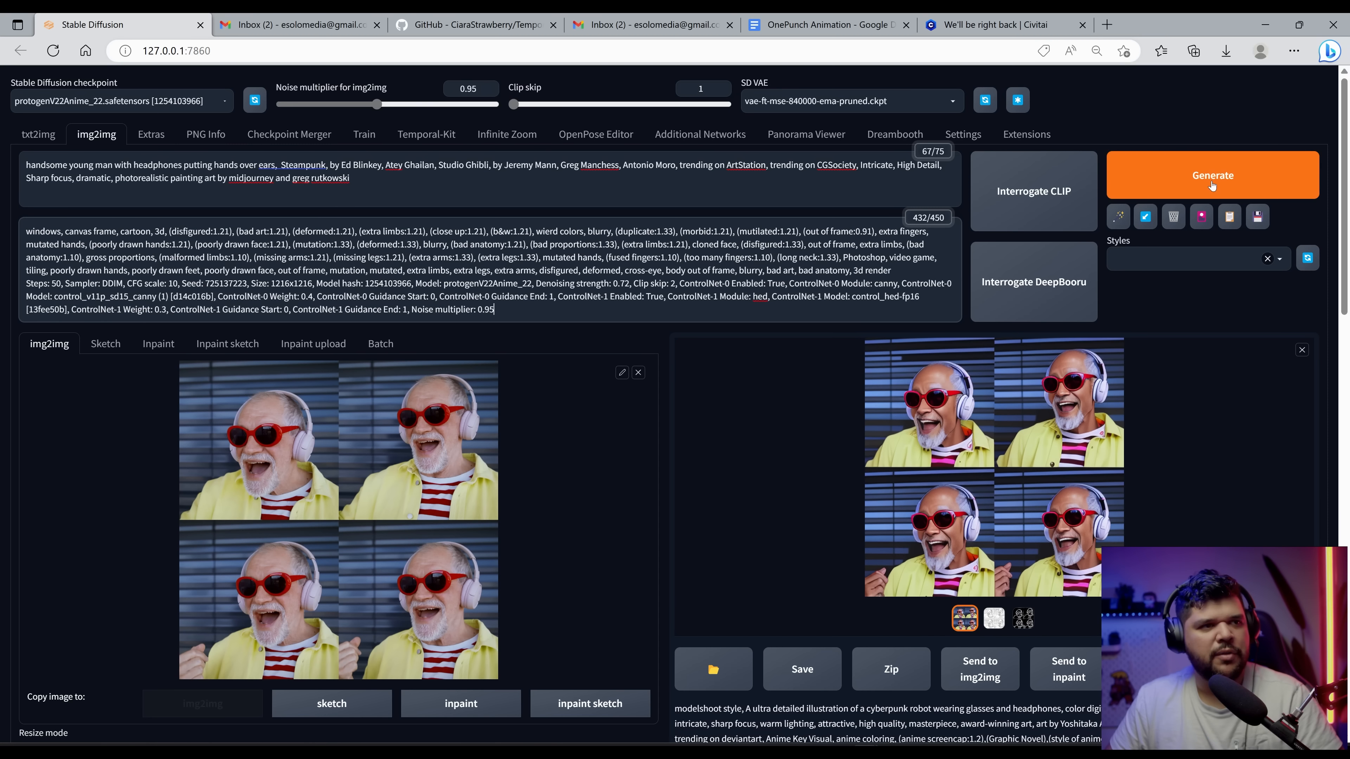
left_click(1212, 186)
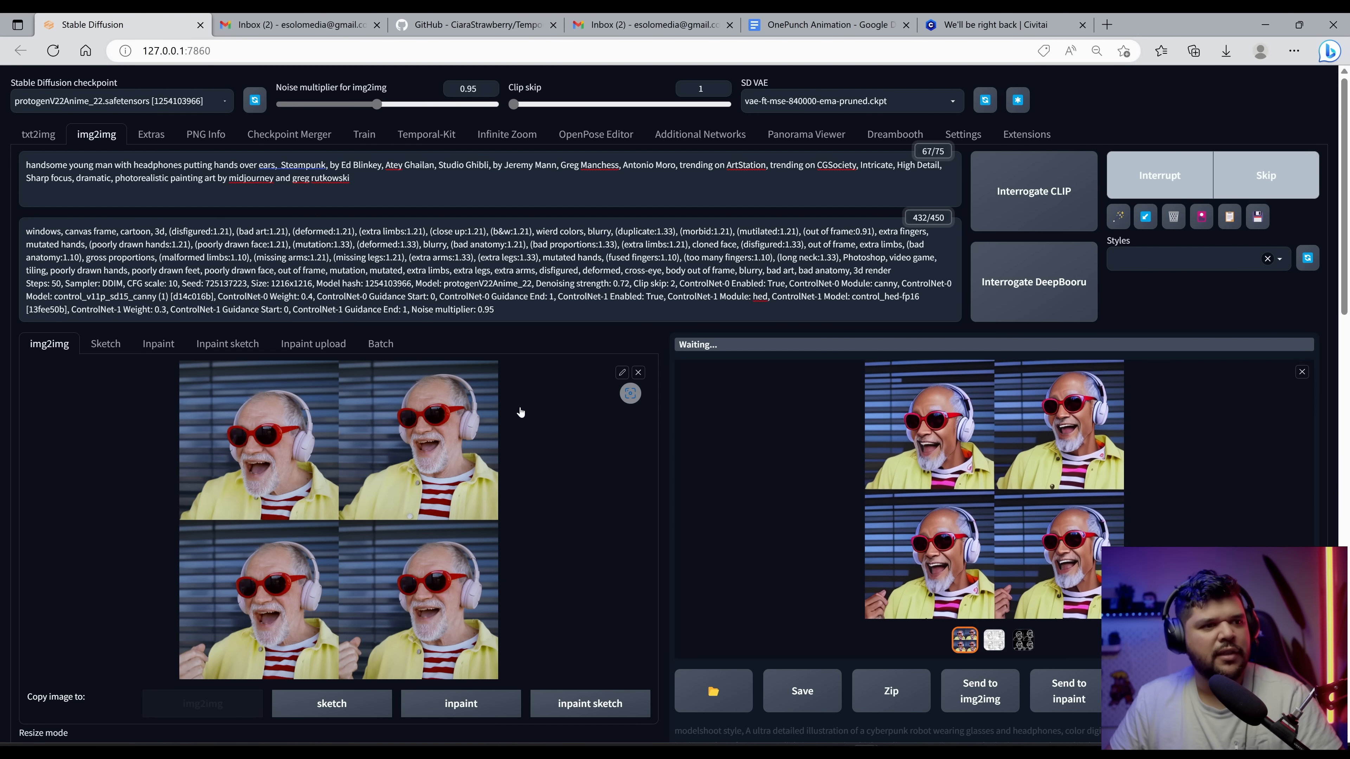
Step: Set denoising strength to 0.62 and width and height to 784, then view the generated grid enlarged
scroll(558, 348, "down", 2)
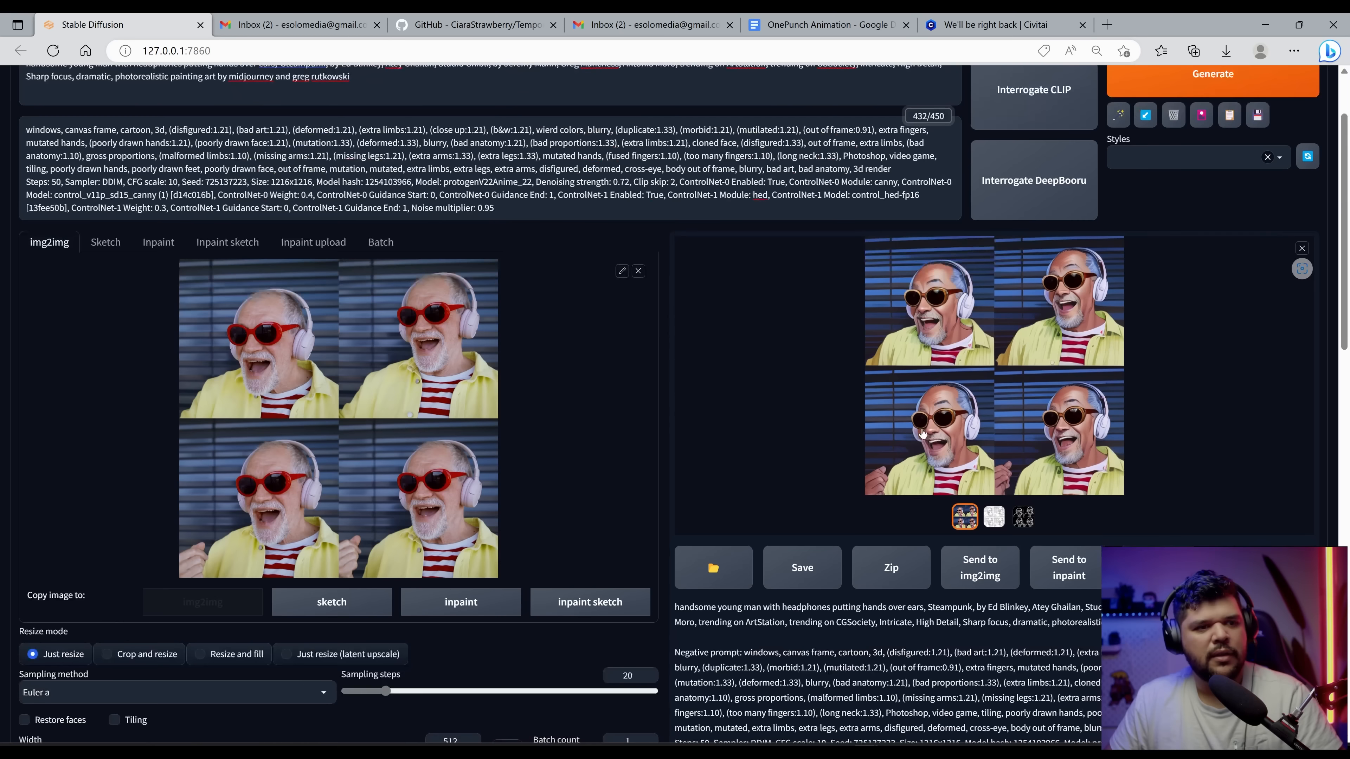
left_click(908, 432)
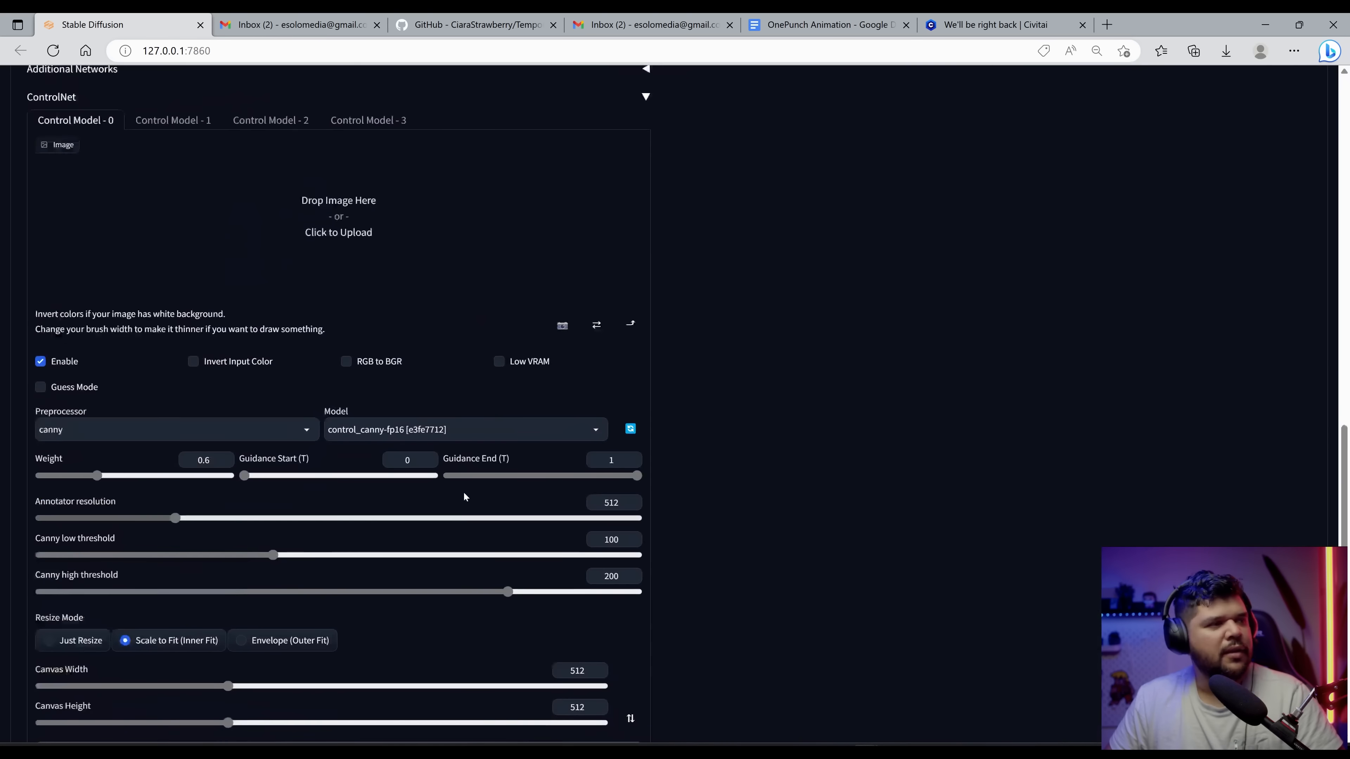
scroll(463, 491, "up", 7)
left_click(411, 459)
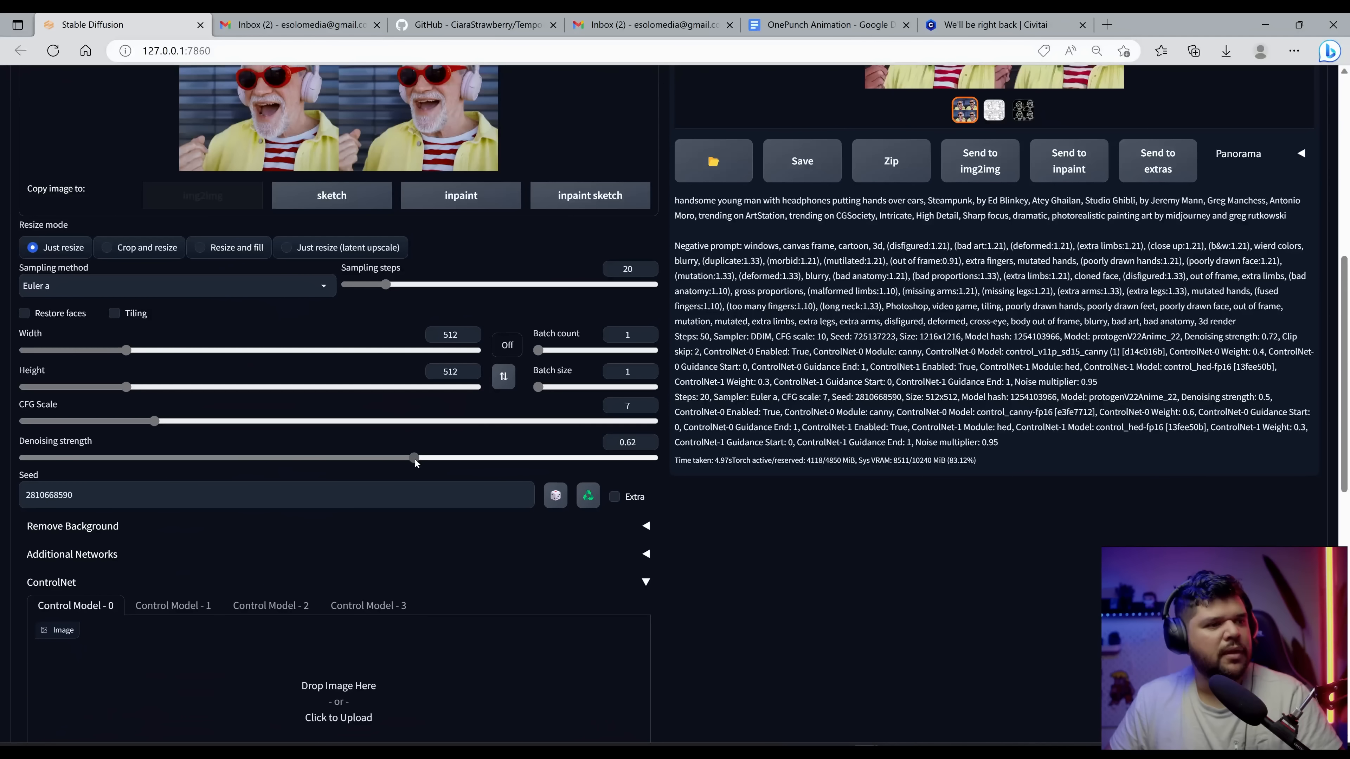
left_click_drag(414, 459, 409, 459)
left_click_drag(127, 387, 178, 351)
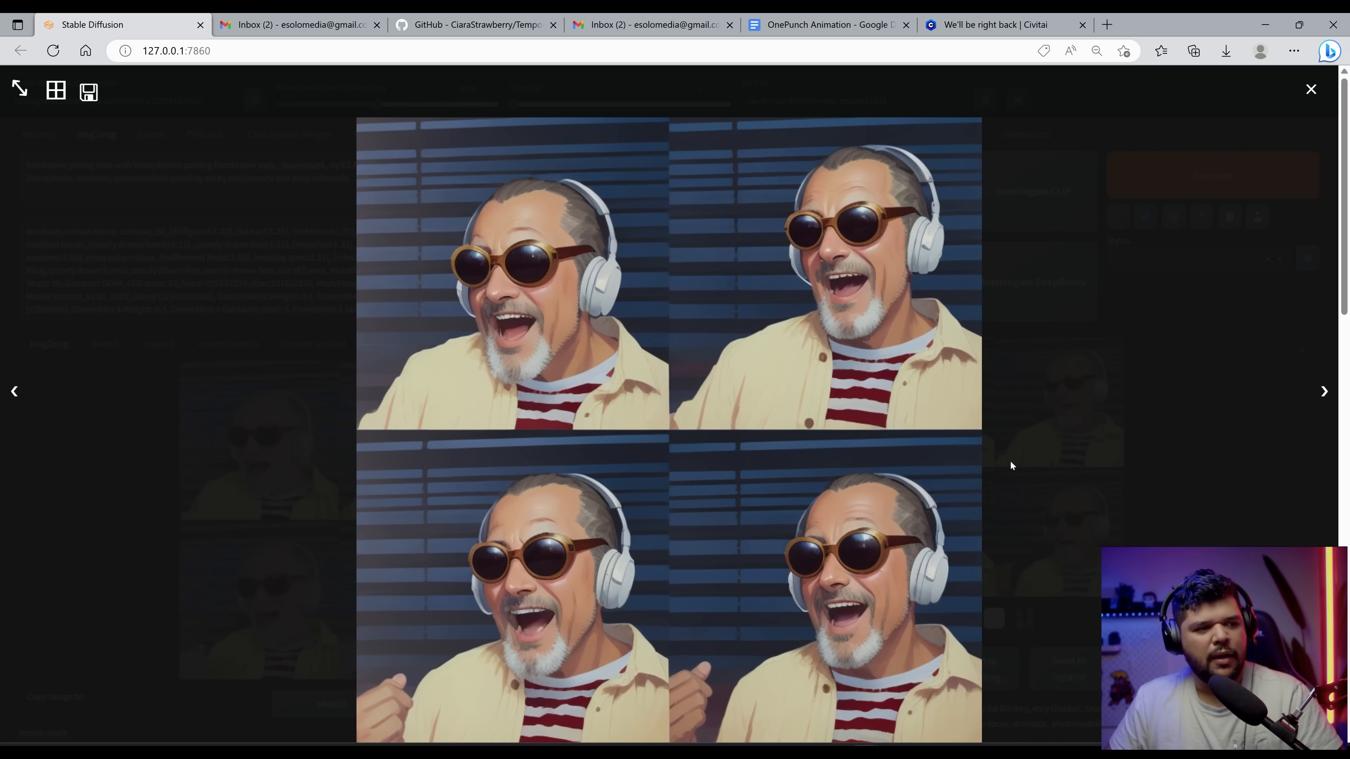
left_click(244, 360)
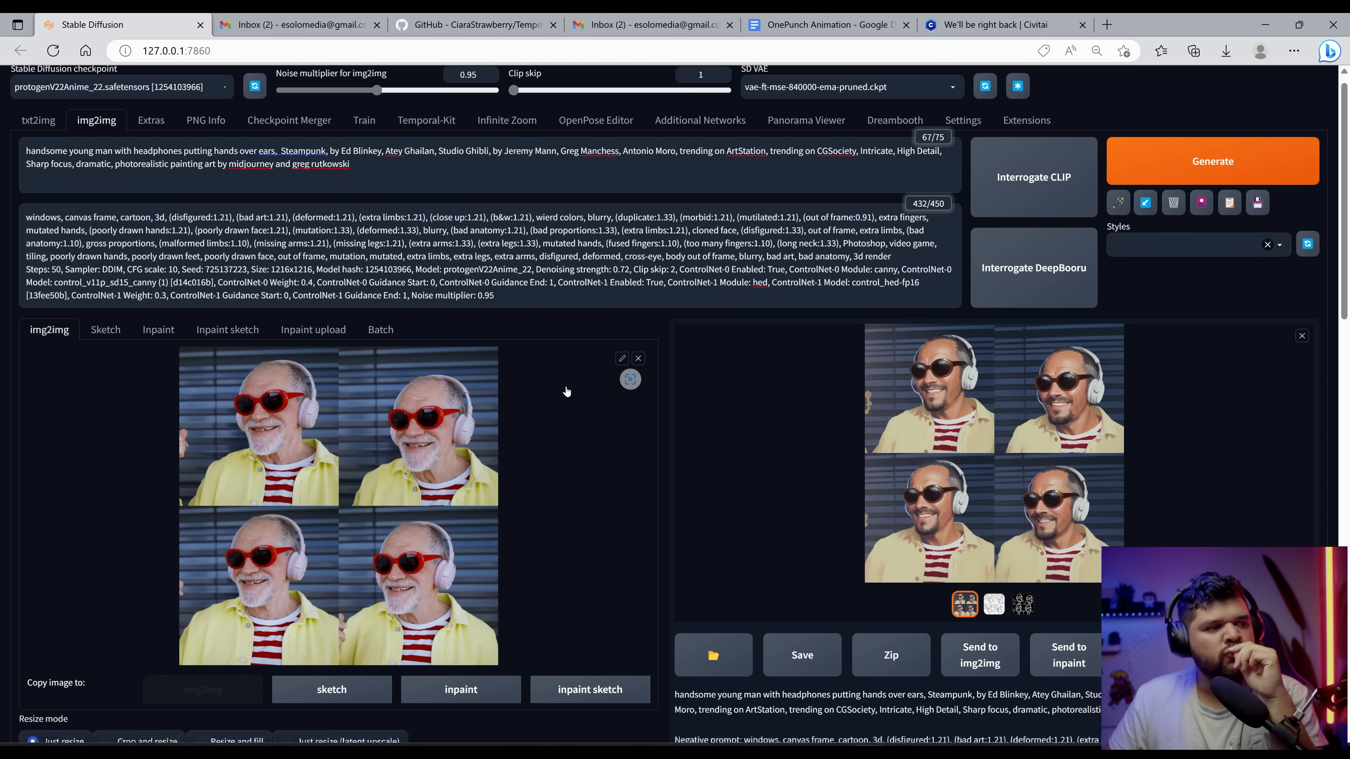
Step: Add the 1990sAnimeStyleLora_1 and jimLeeDCComicsMarvel_offset LoRAs at 0.5 to the prompt and view the regenerated grid enlarged
scroll(565, 387, "down", 10)
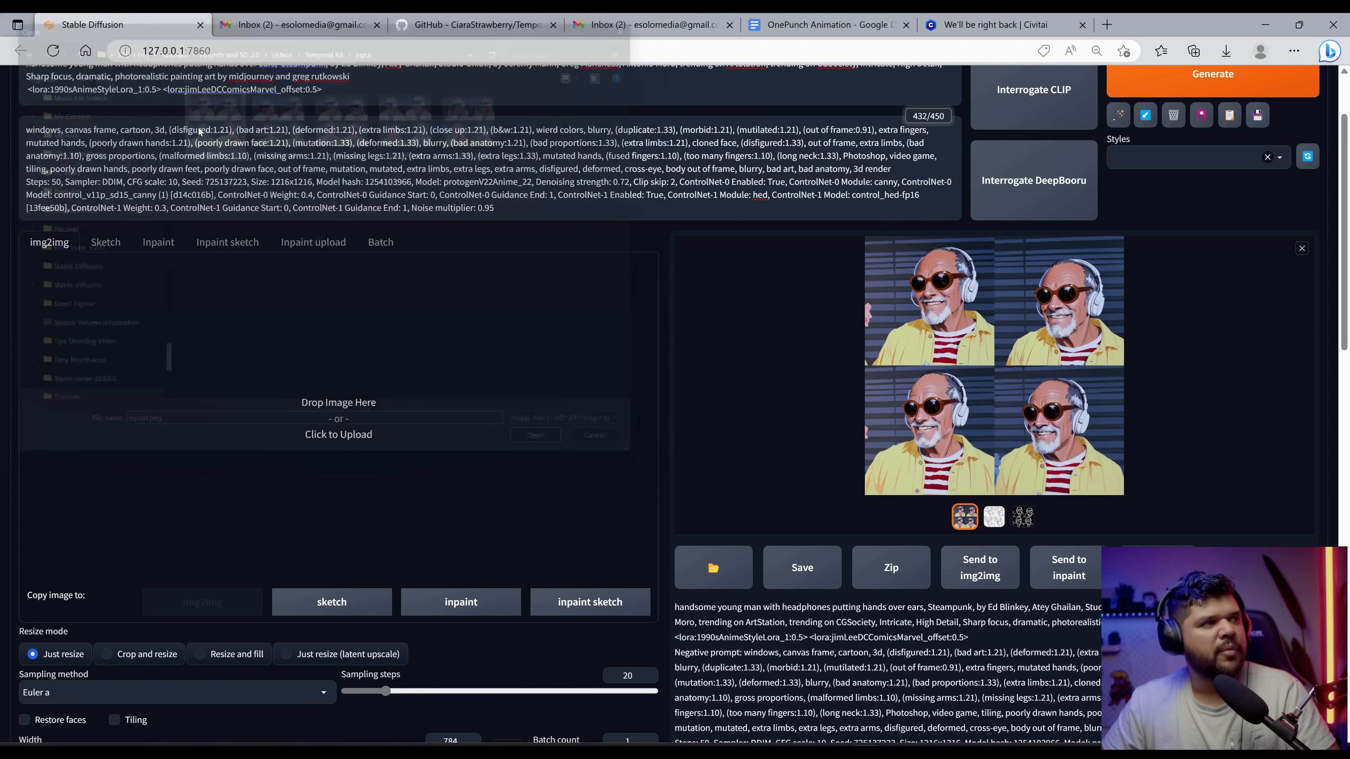
scroll(1160, 226, "up", 2)
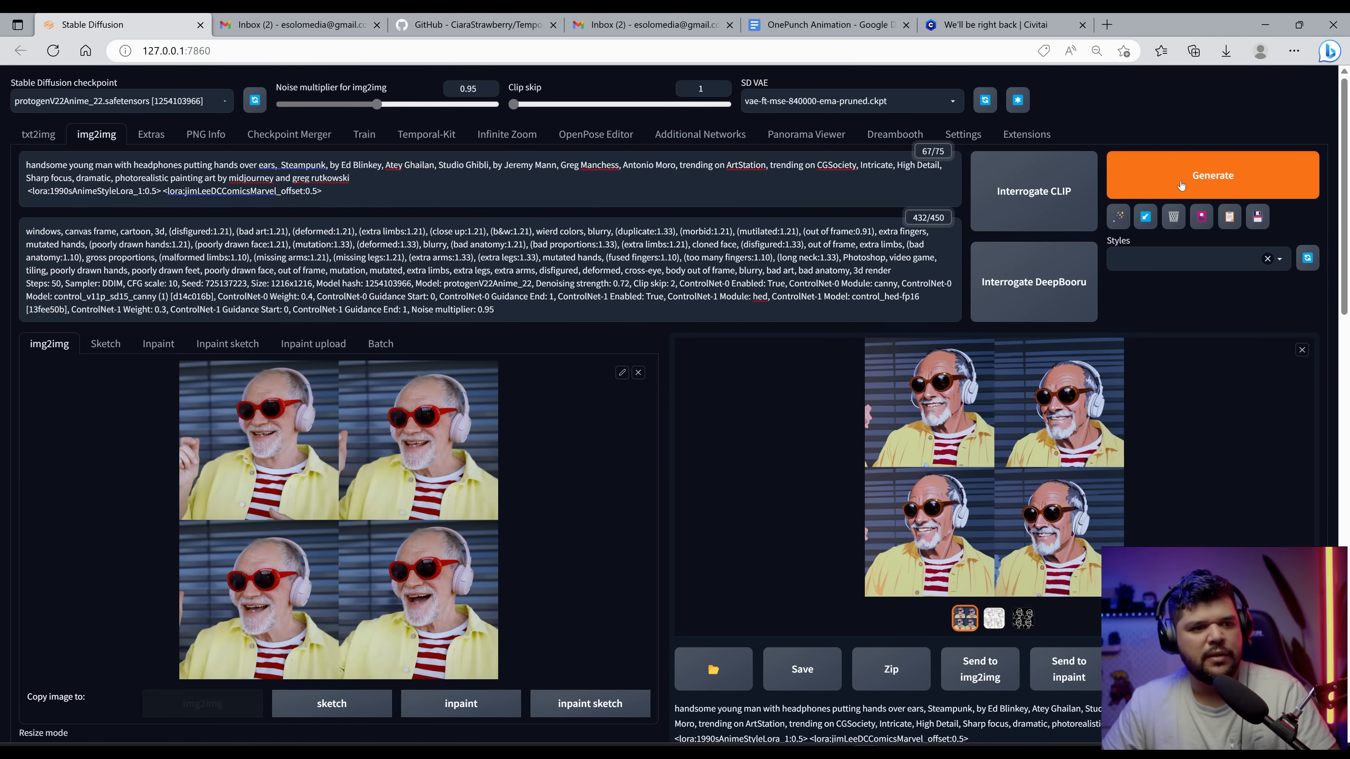
left_click(1100, 453)
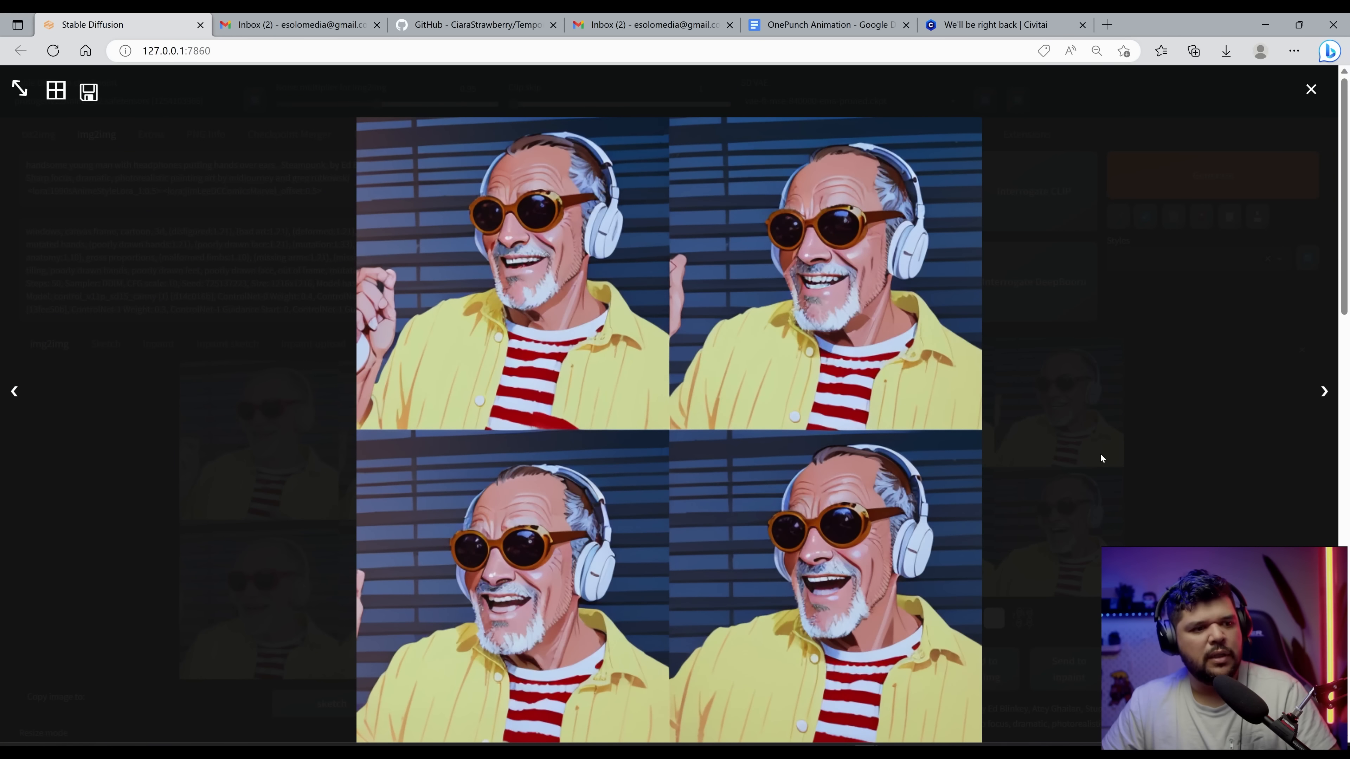
left_click(1100, 452)
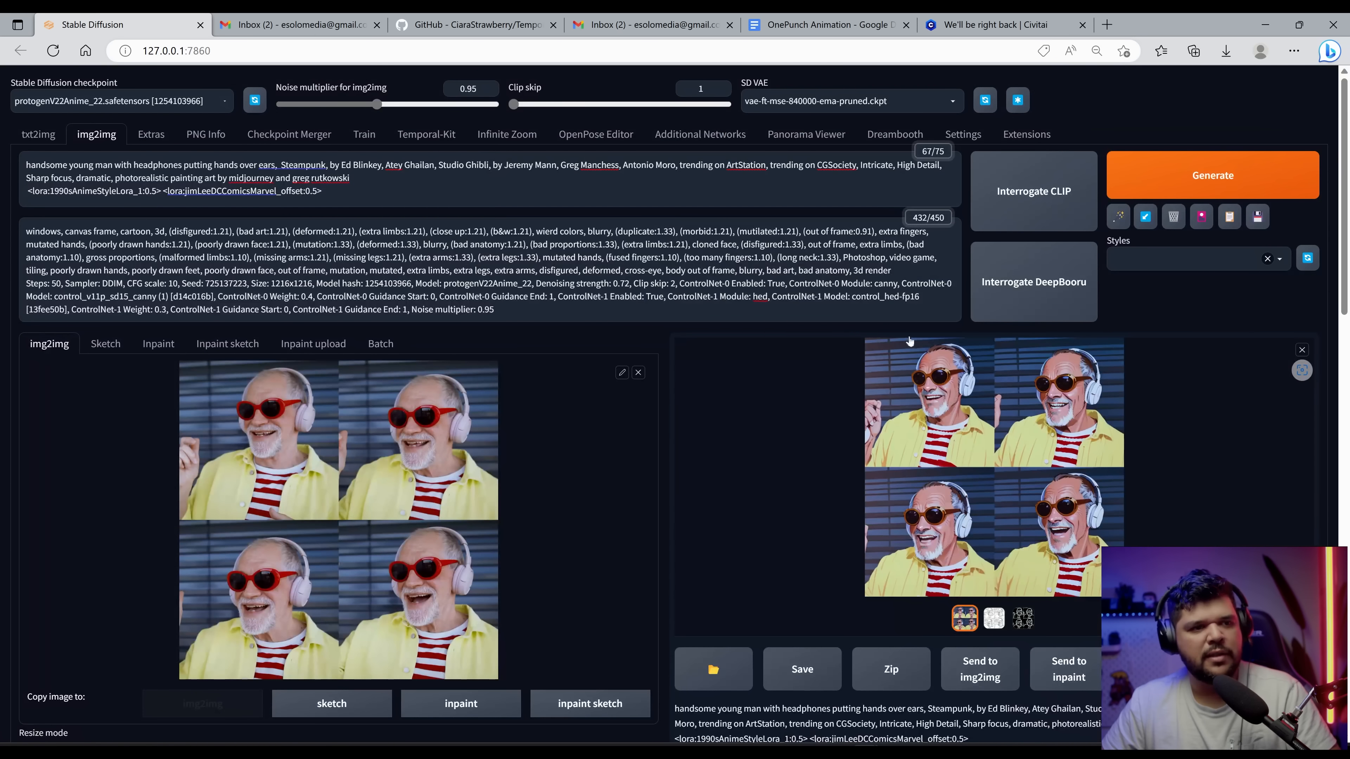
Step: Open img2img batch mode and set the input directory to the Temporal Kit input folder path
scroll(702, 404, "down", 10)
scroll(704, 423, "up", 7)
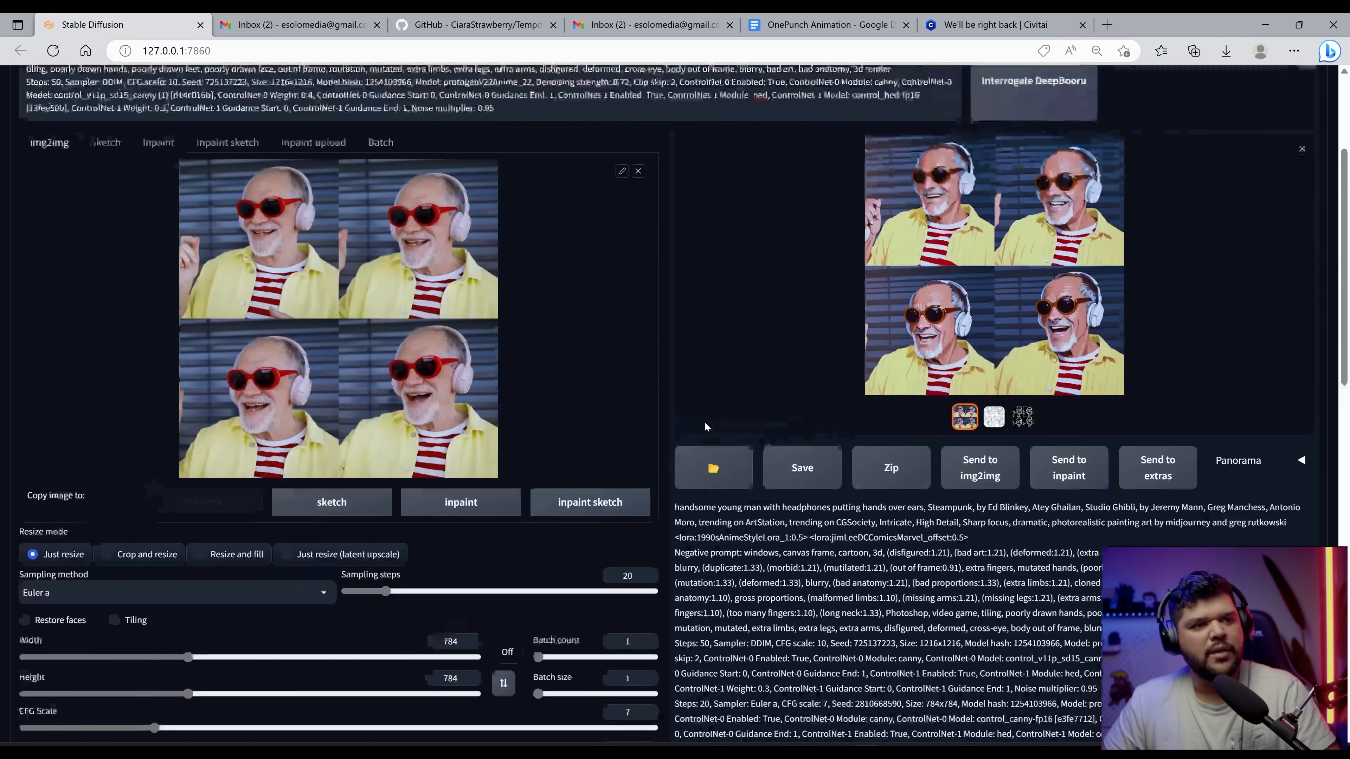
scroll(704, 425, "up", 5)
scroll(718, 404, "down", 5)
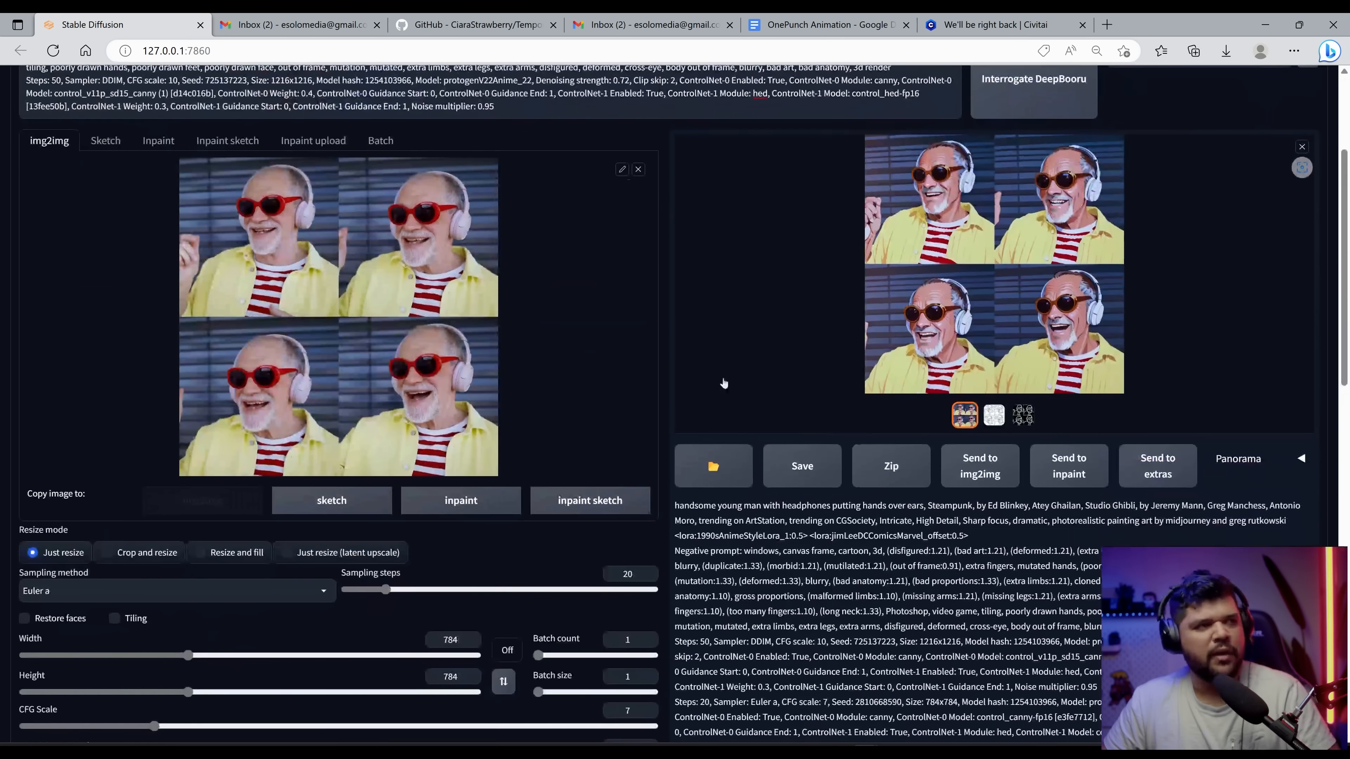
scroll(724, 382, "up", 4)
left_click(381, 353)
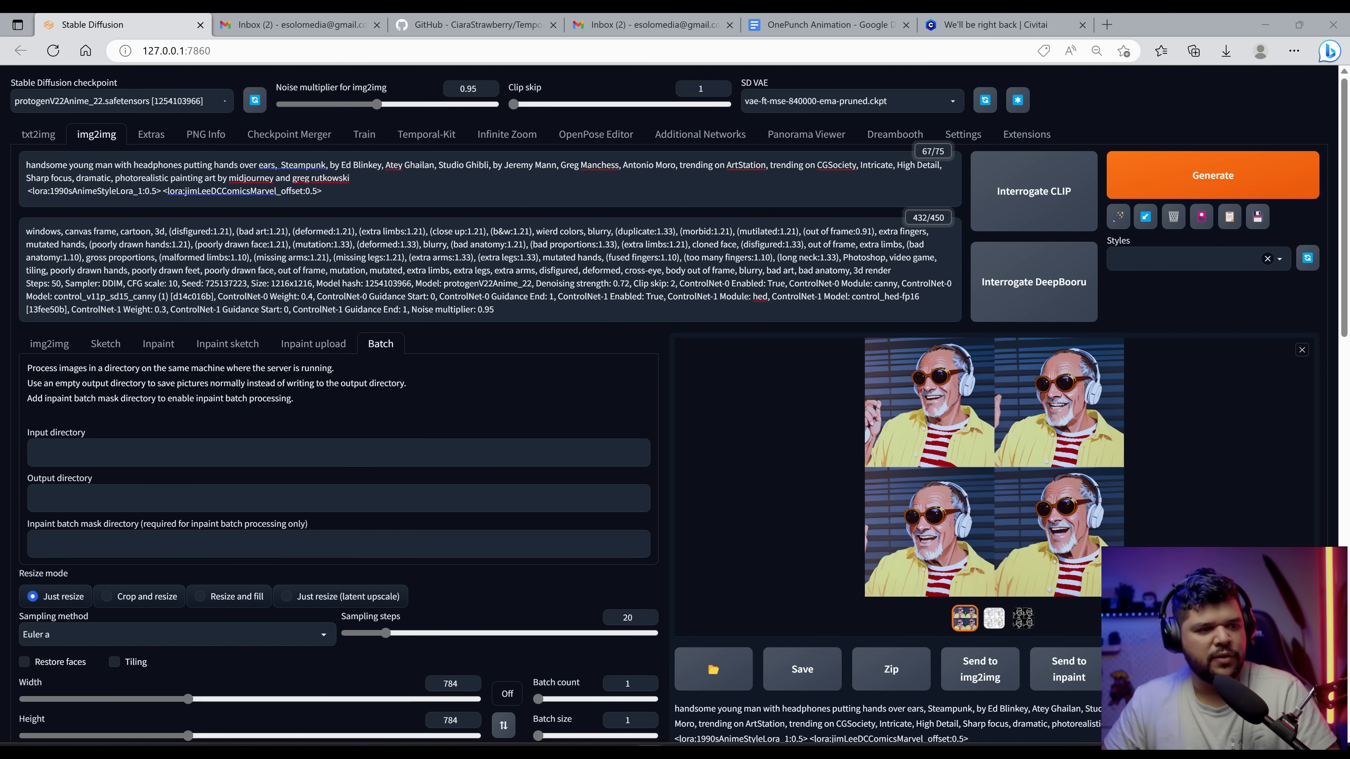
key("alt+Tab")
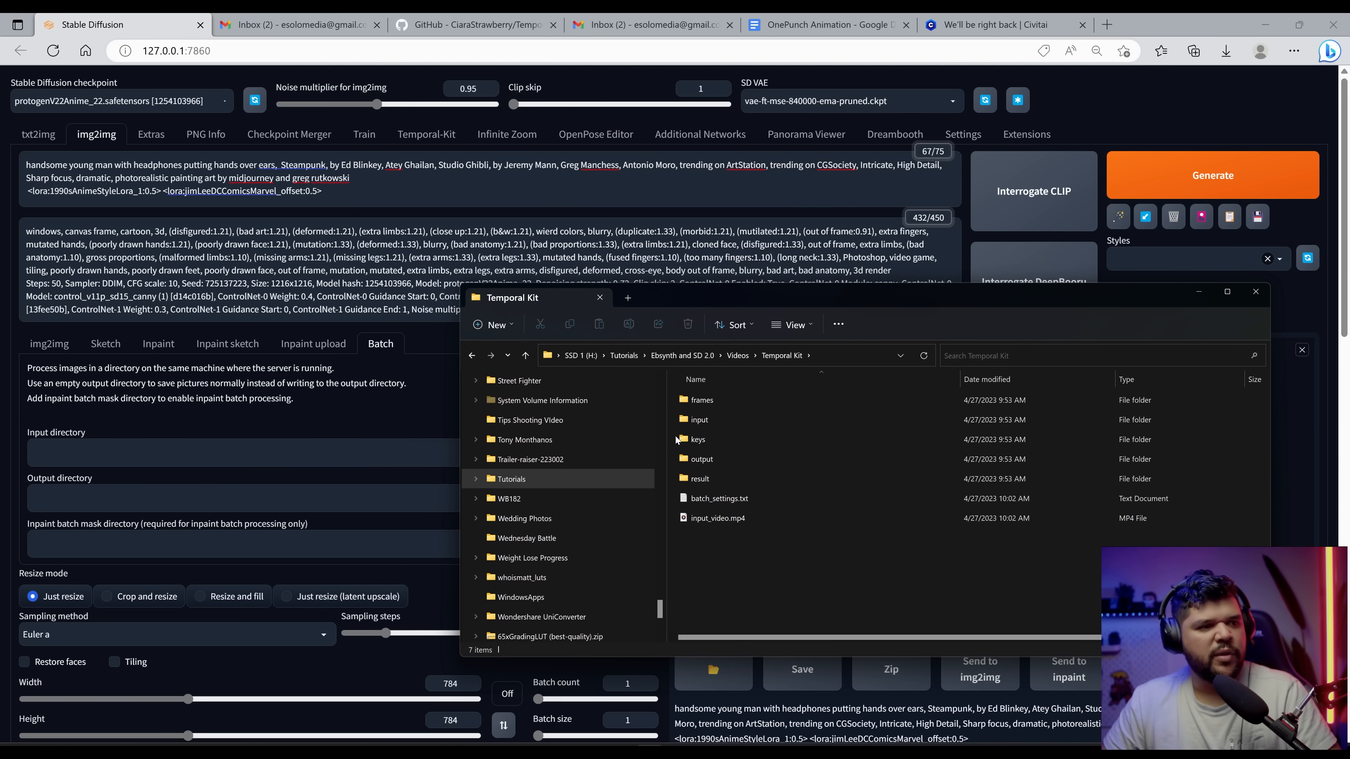
double_click(750, 428)
left_click(839, 355)
key("ctrl+c")
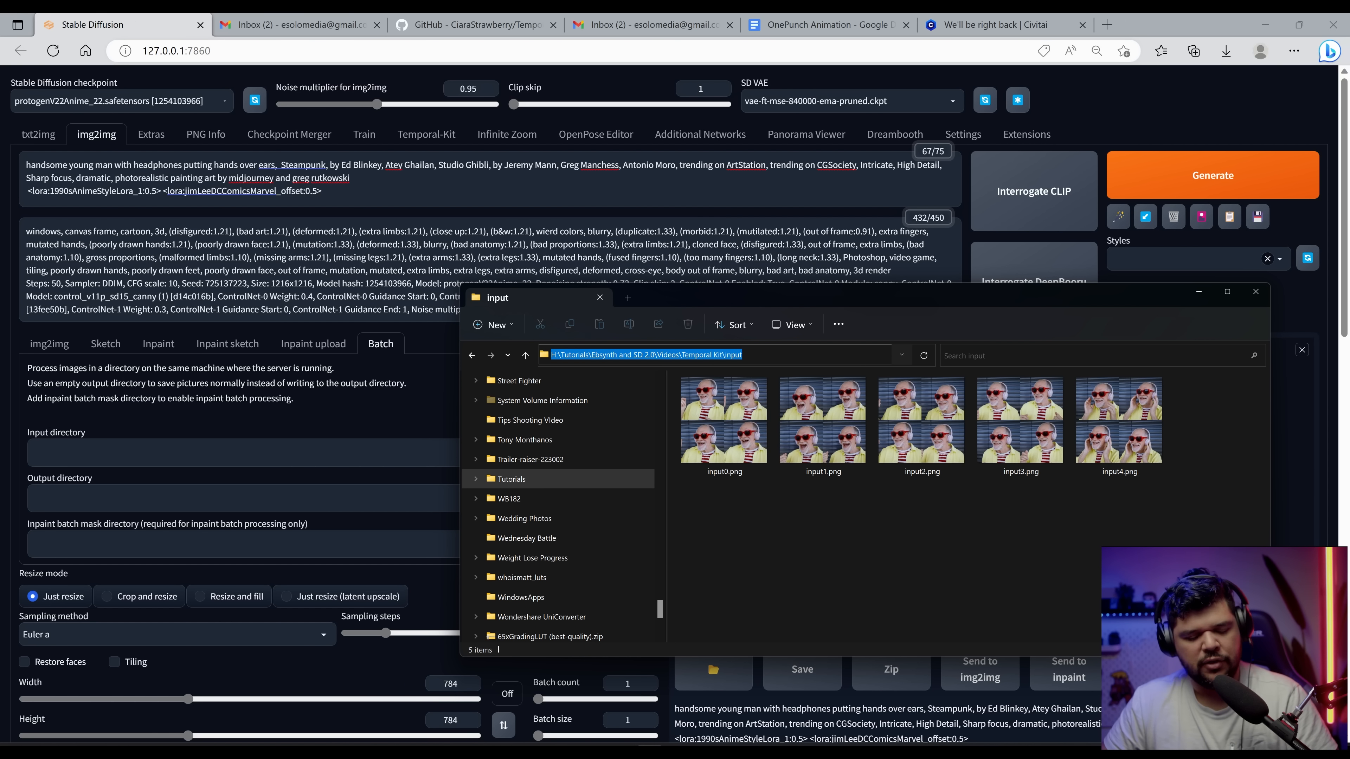
key("alt+Tab")
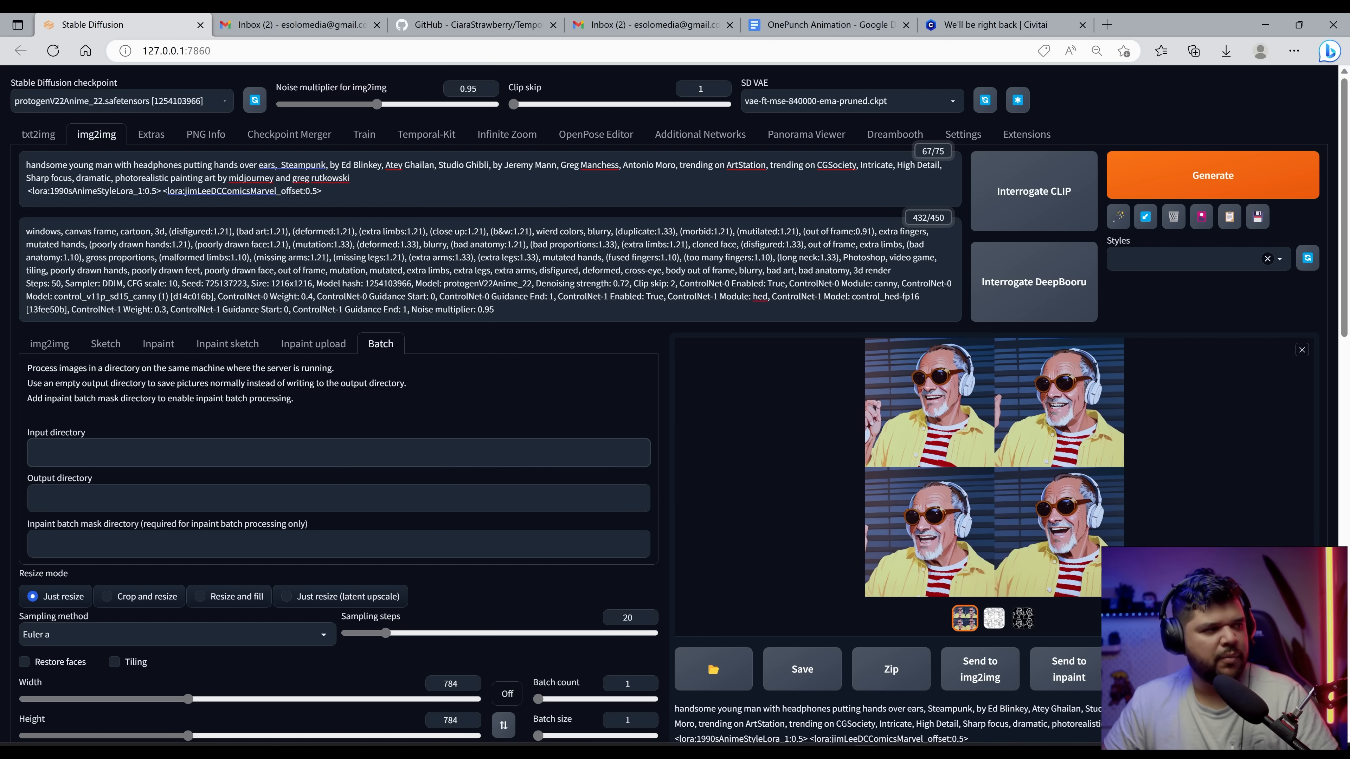
key("ctrl+v")
key("alt+Tab")
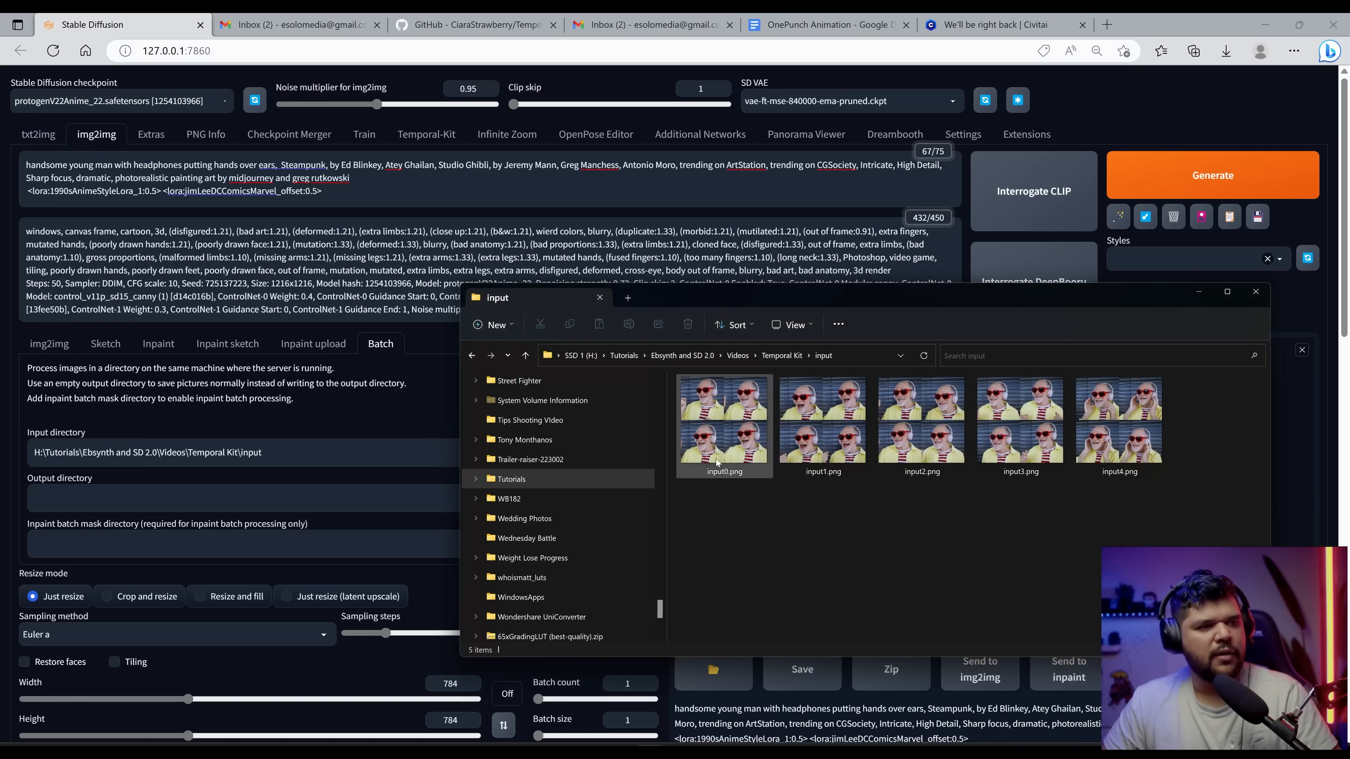
Step: Set the batch output directory to the Temporal Kit output folder path
left_click(782, 355)
double_click(741, 459)
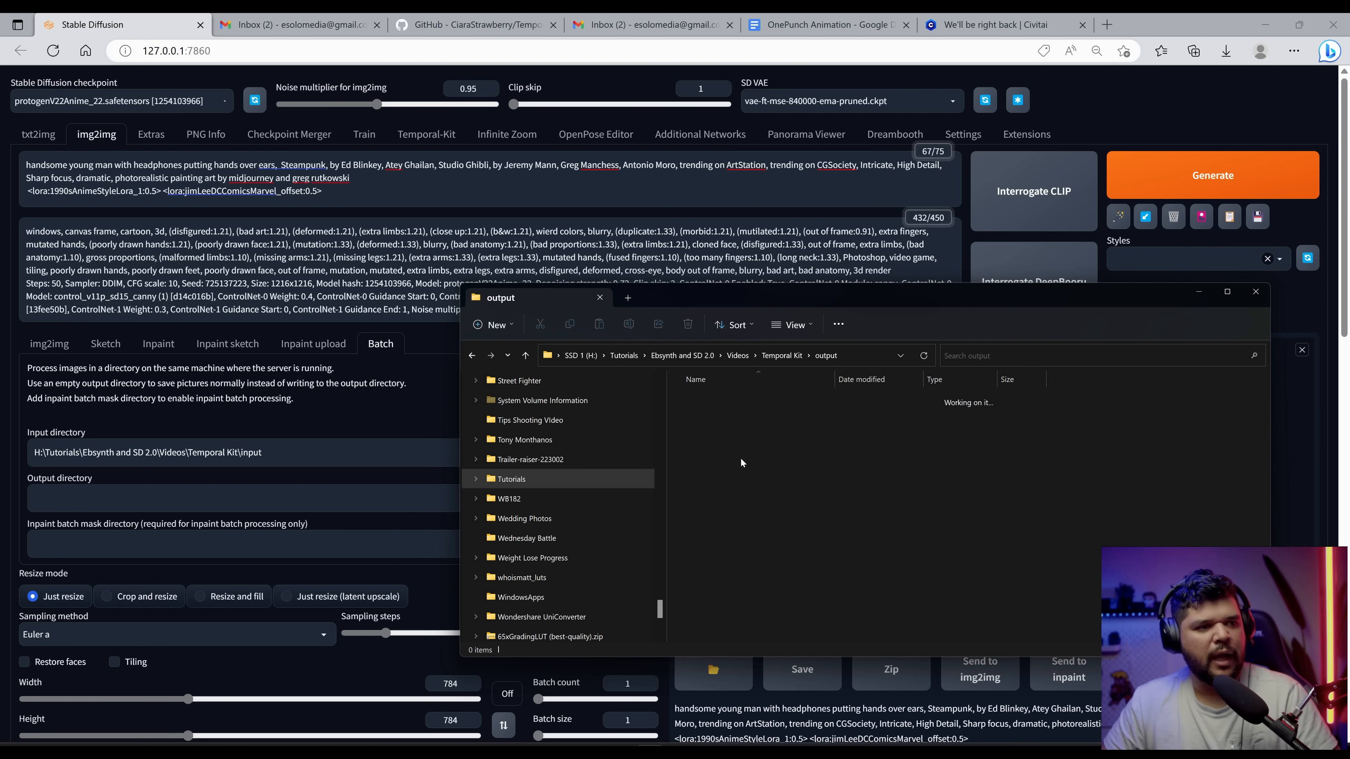
left_click(864, 363)
key("ctrl+c")
left_click(272, 519)
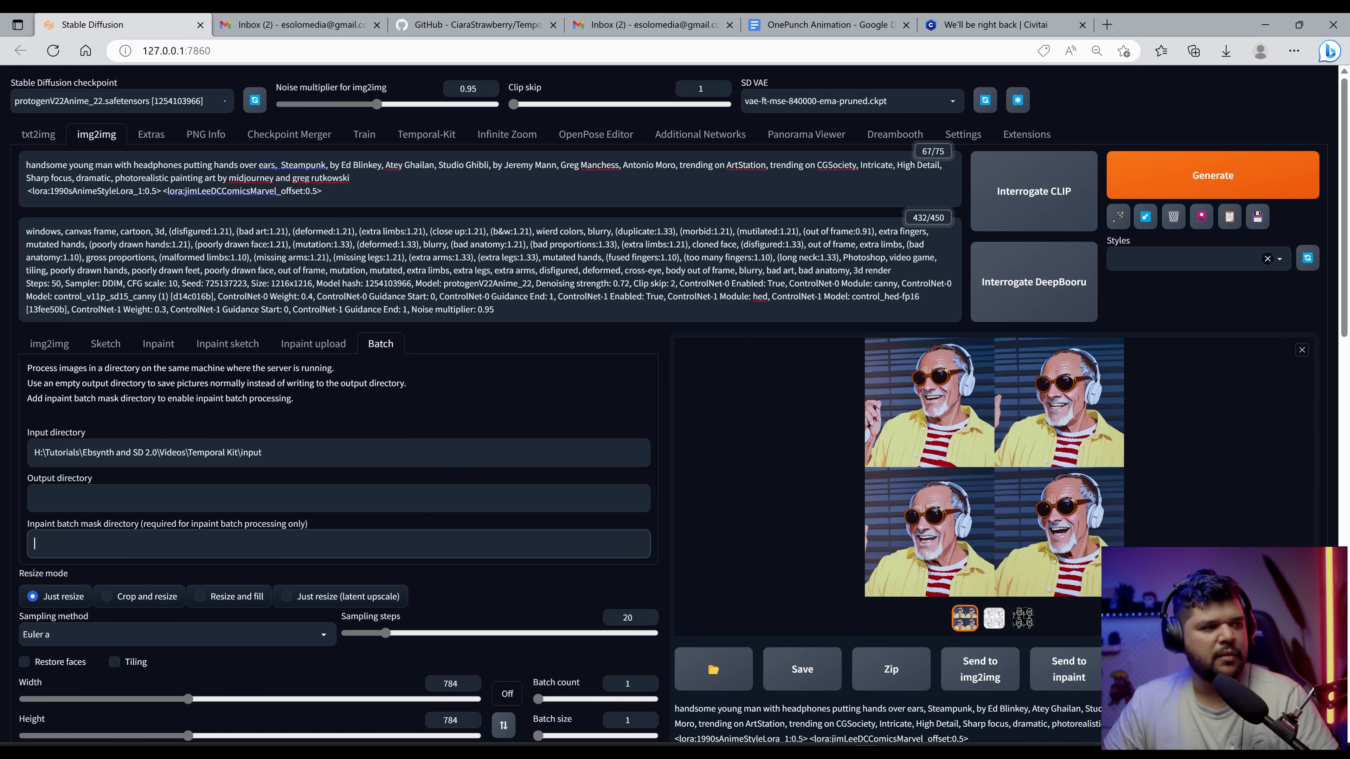
left_click(276, 498)
key("ctrl+v")
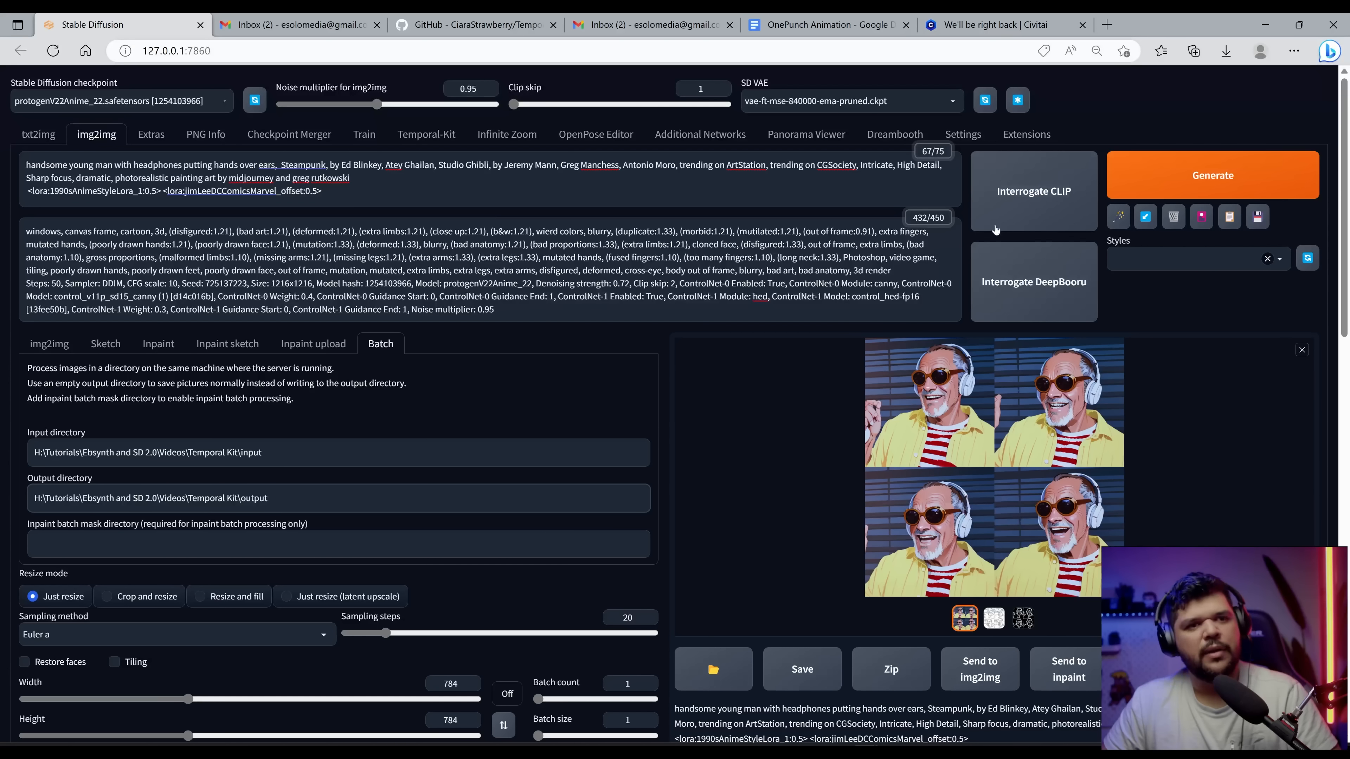
Step: Run the batch generation and inspect the processed keyframes in the output folder
left_click(1204, 183)
key("alt+Tab")
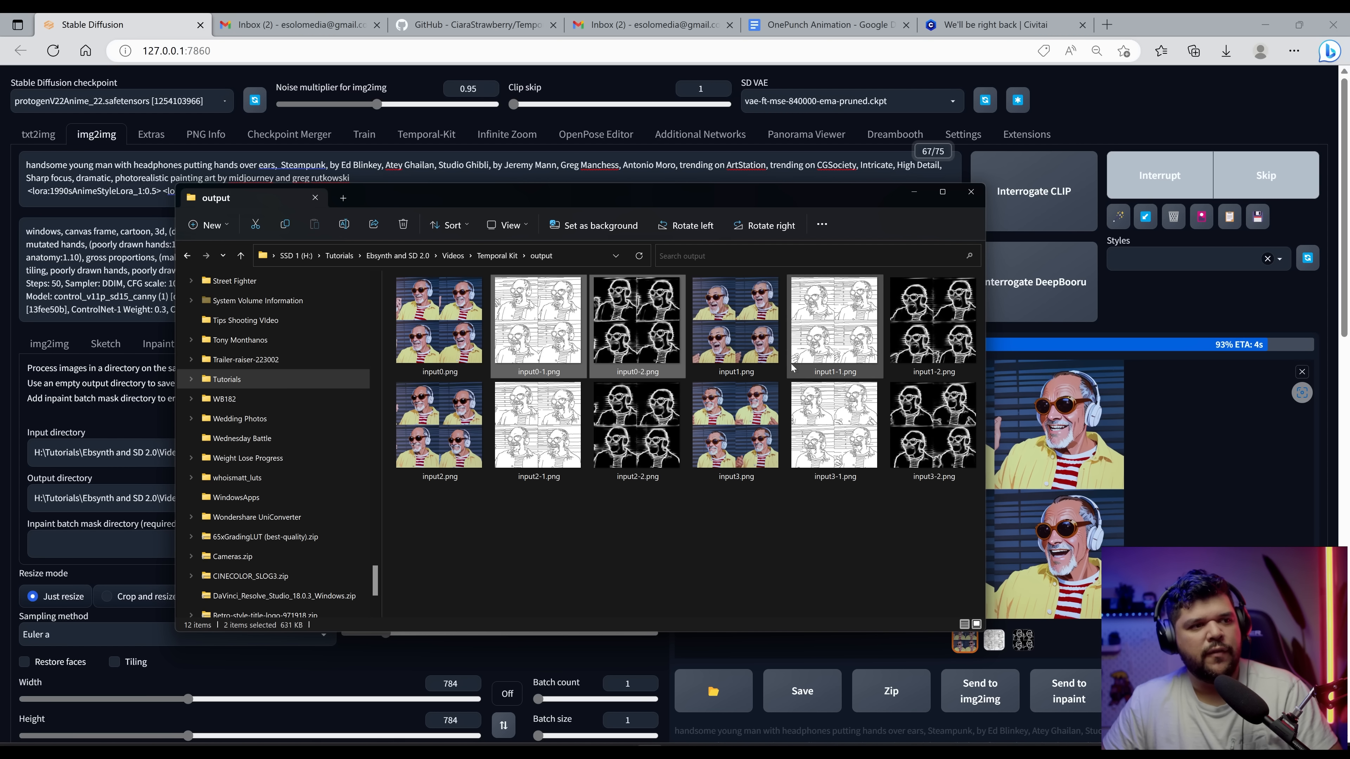
left_click(641, 511)
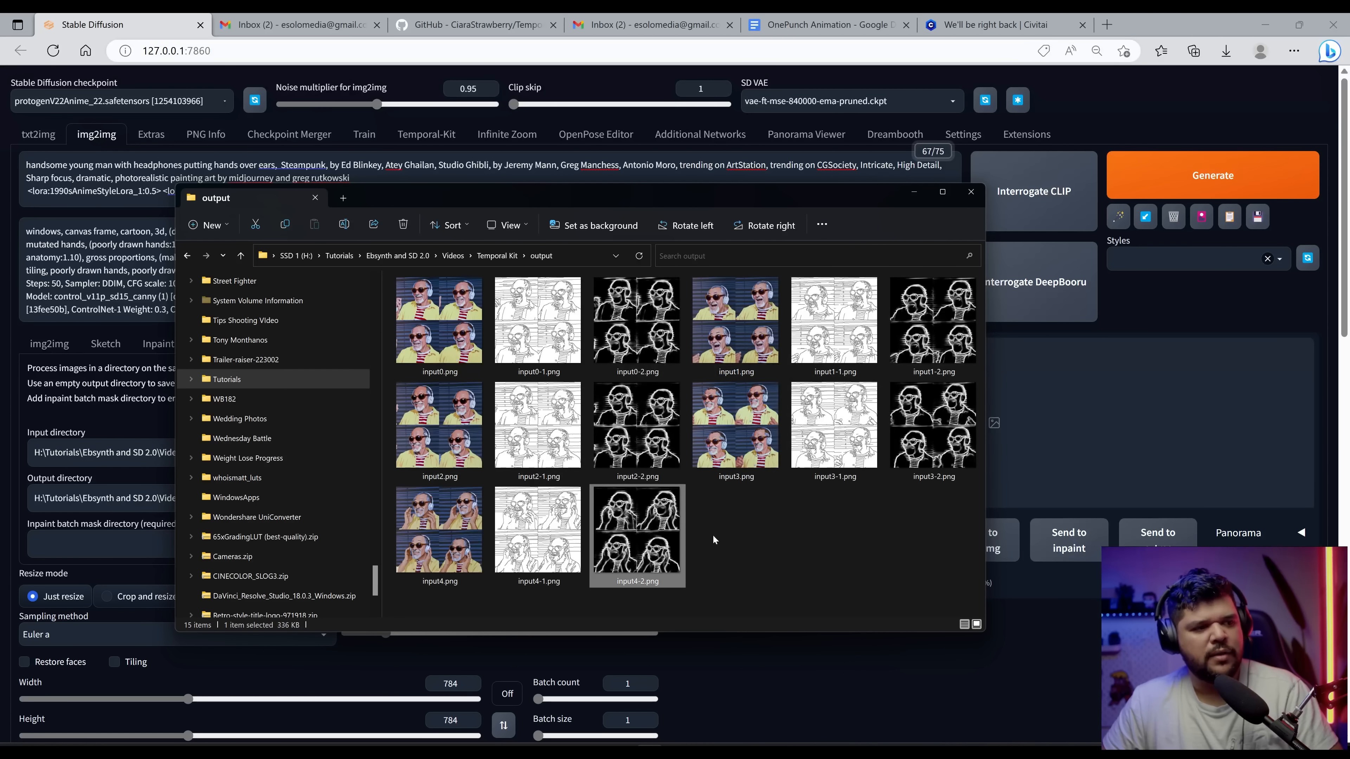
left_click(941, 435)
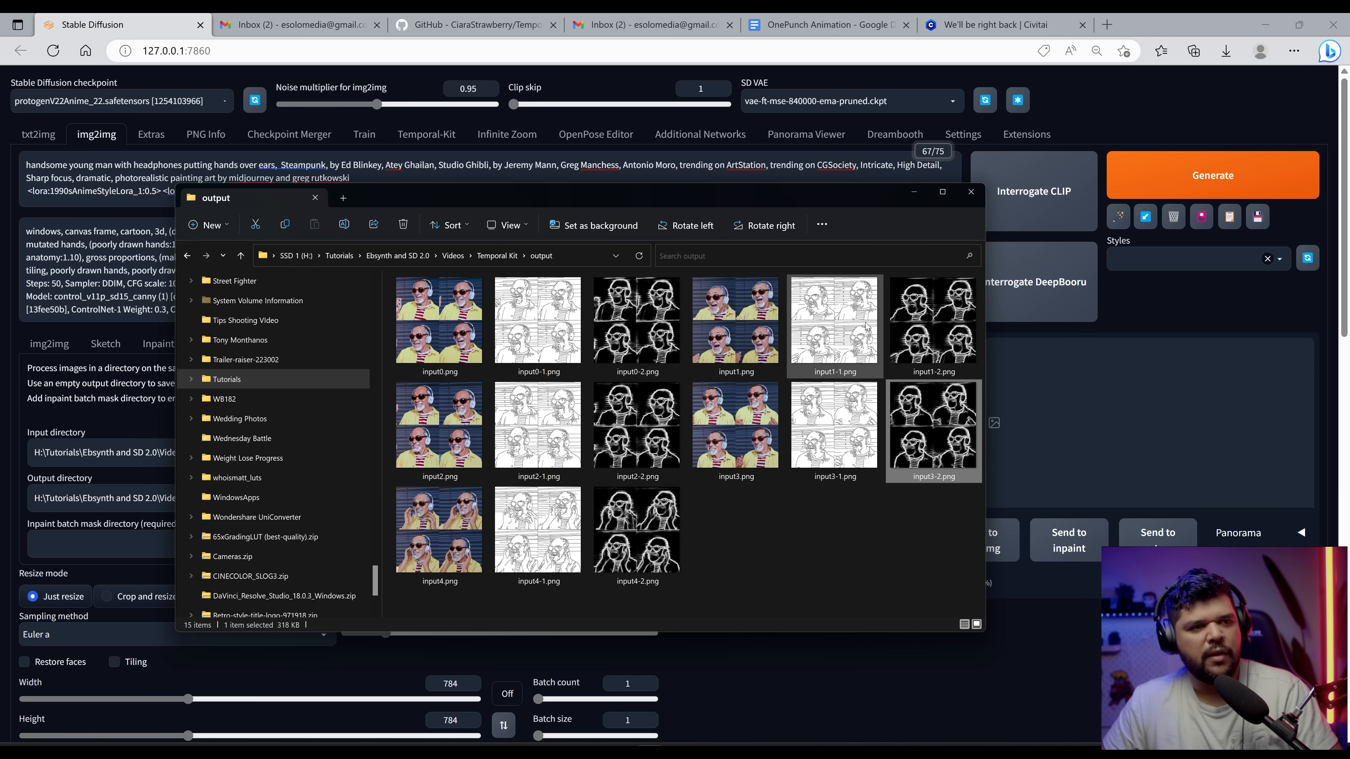
Step: Delete the extra ControlNet preview images from the output folder, keeping only the input0 to input4 grids
left_click(866, 327)
left_click(910, 325, "ctrl")
right_click(910, 326)
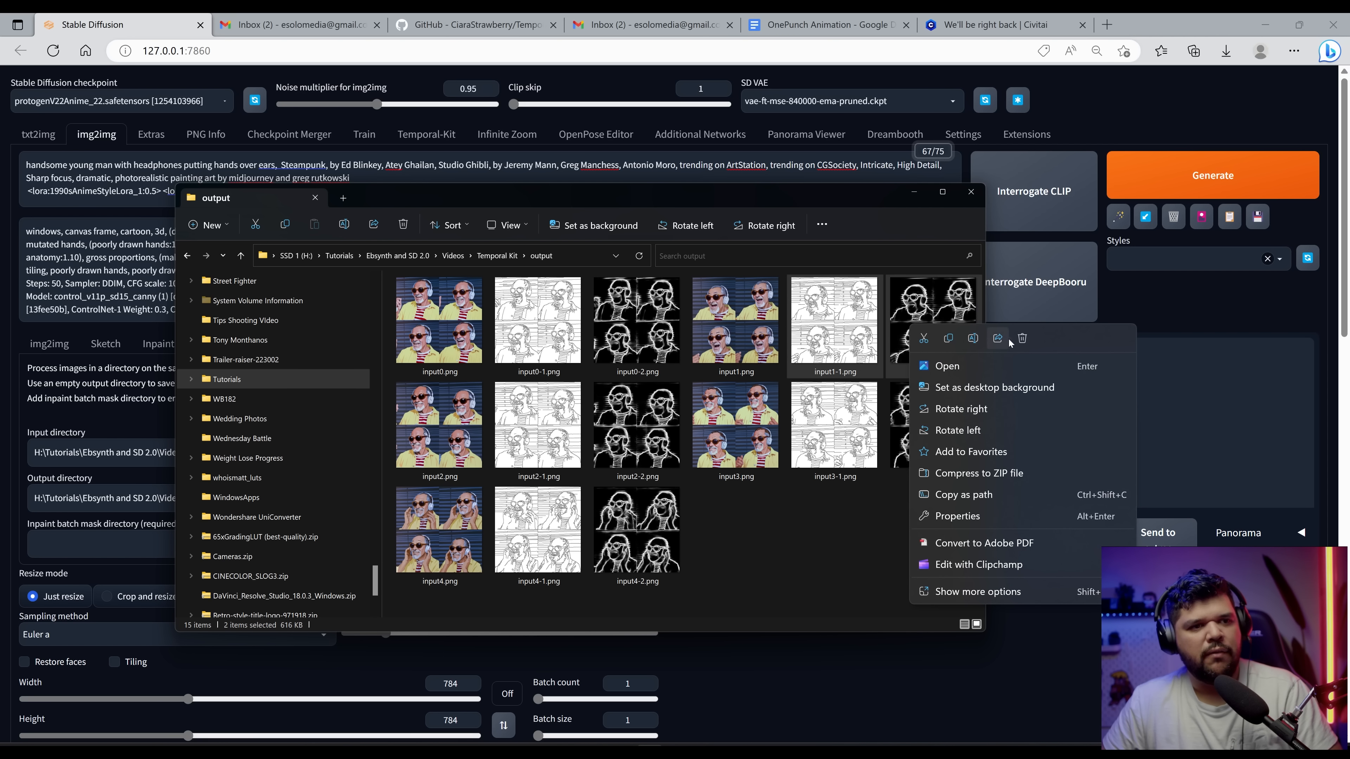
left_click(1021, 338)
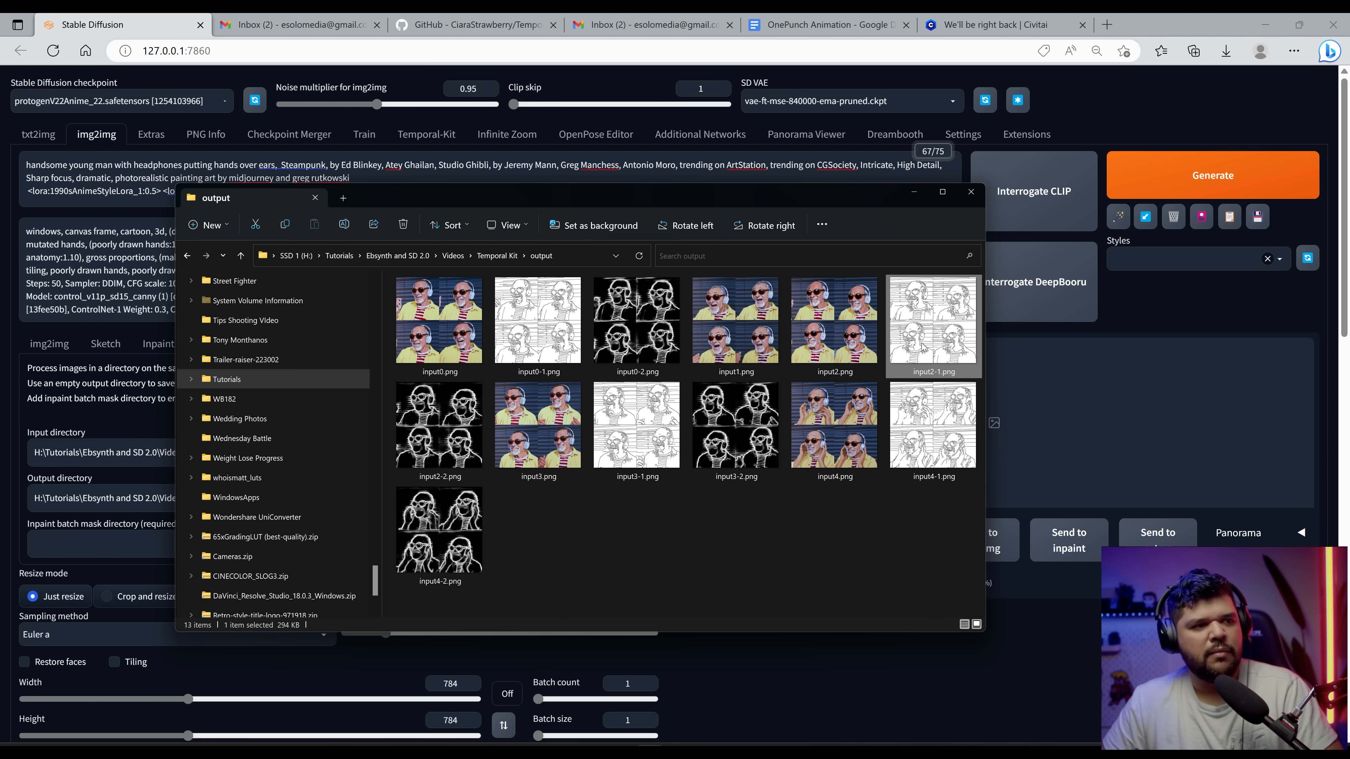
left_click(451, 449, "ctrl")
right_click(451, 449)
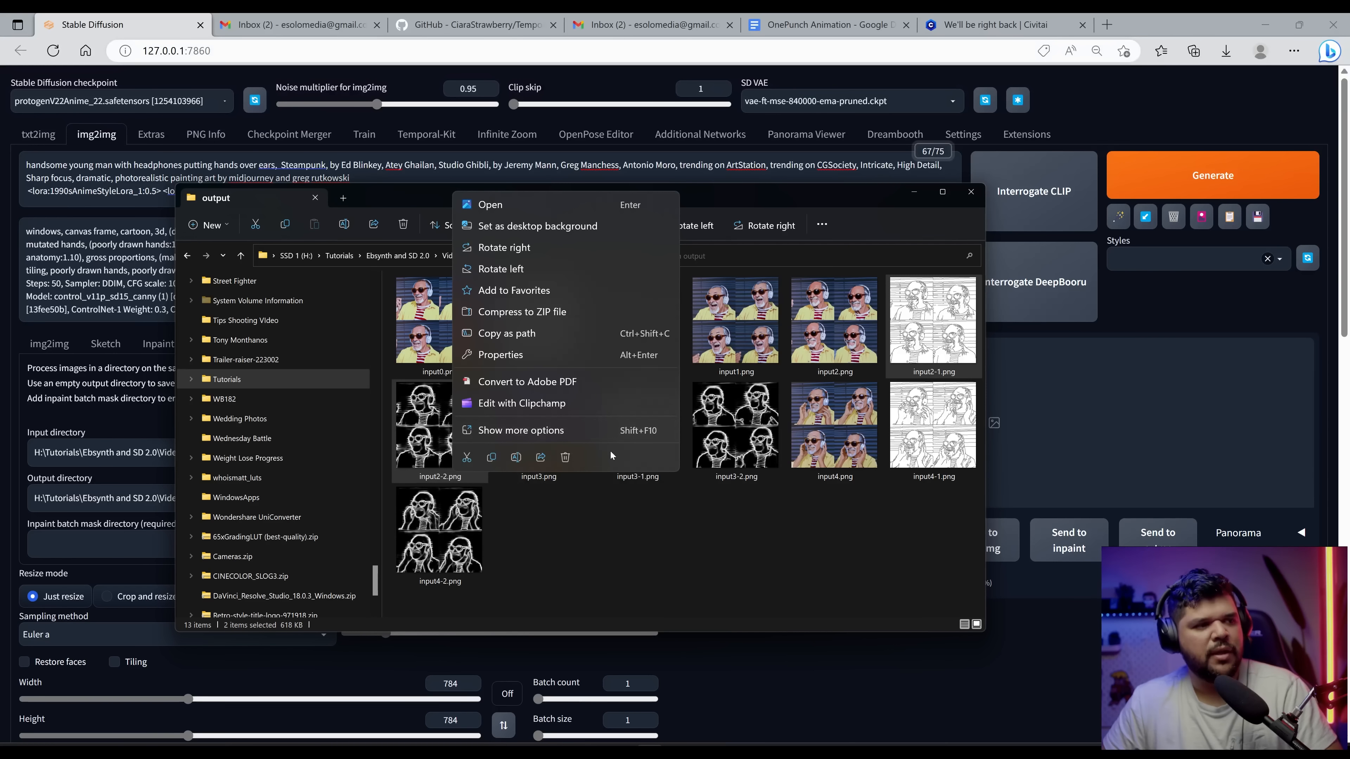
left_click(565, 457)
left_click(537, 320)
left_click(636, 319, "ctrl")
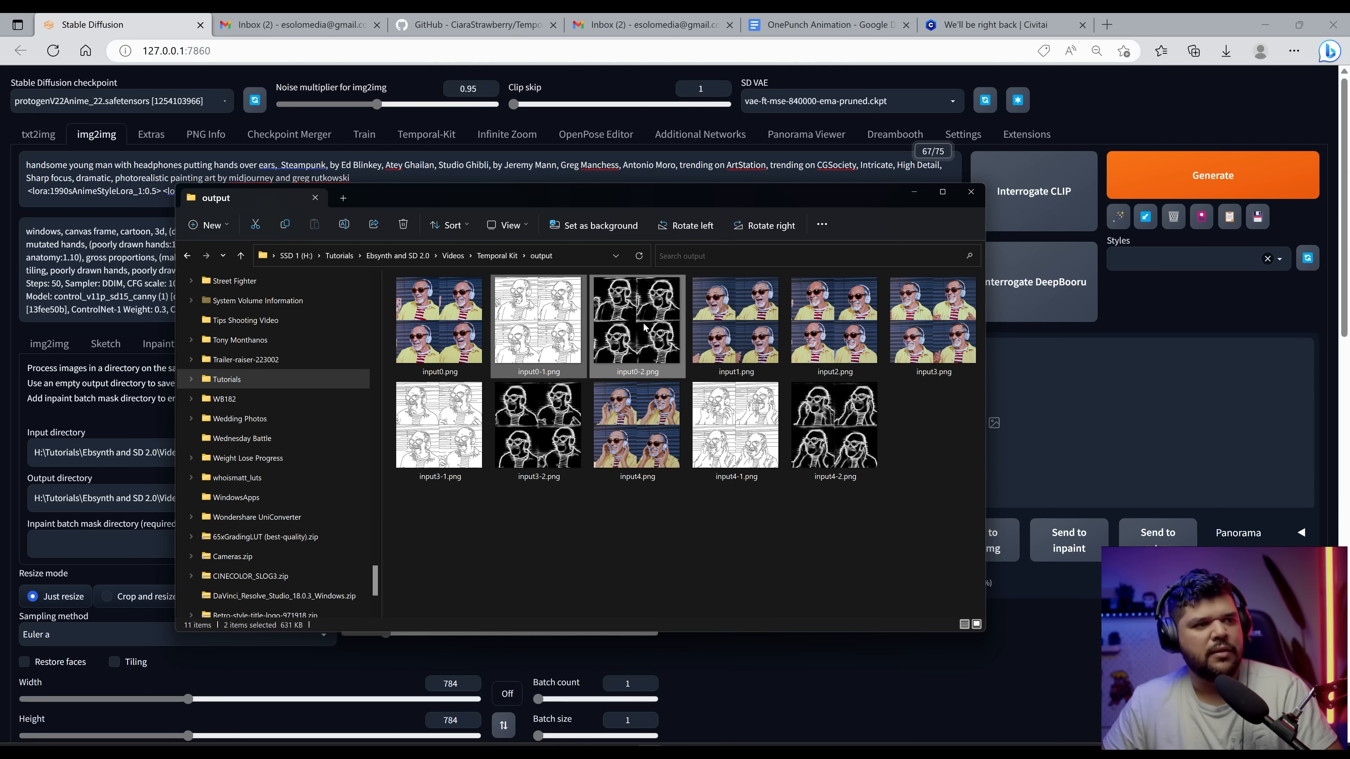
right_click(647, 325)
left_click(756, 340)
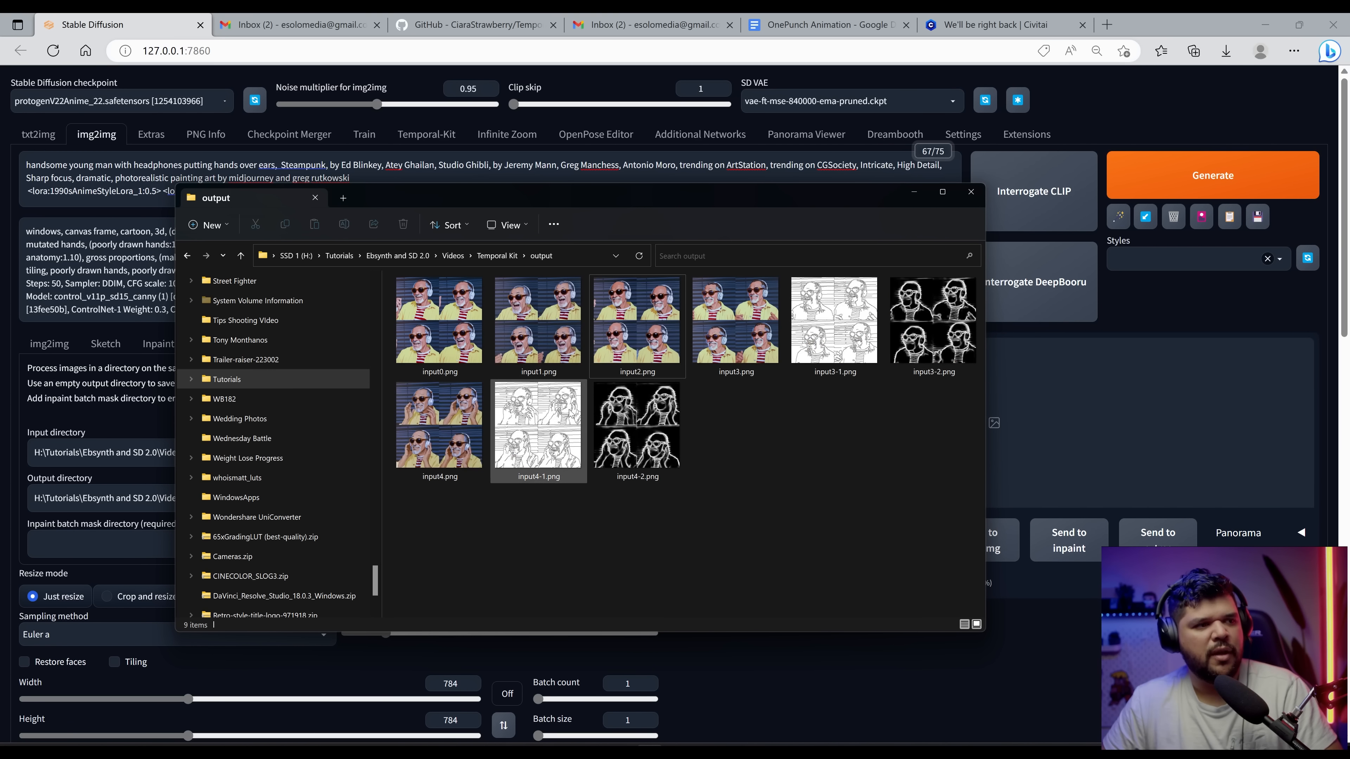
left_click(553, 406)
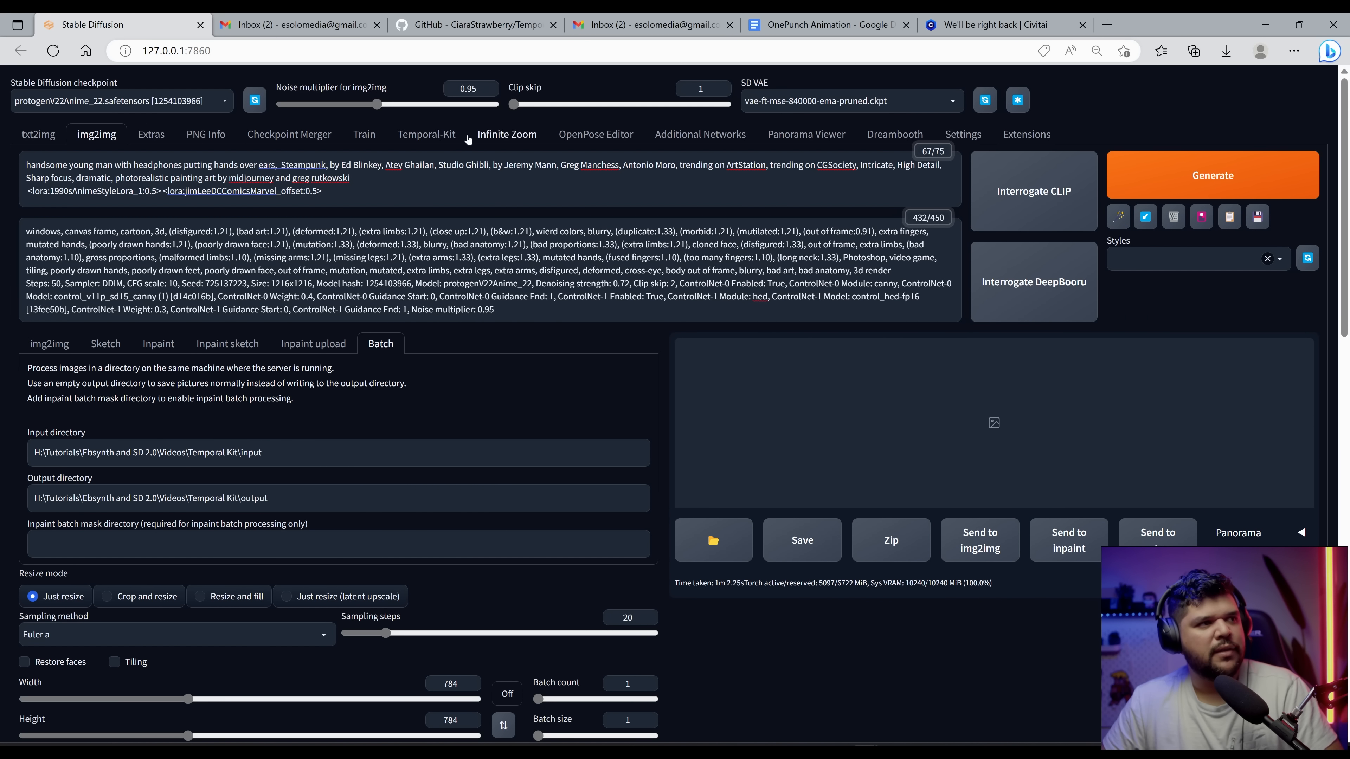
Step: Open Temporal-Kit's Ebsynth-Process tab and paste the Temporal Kit folder path as the input folder
left_click(445, 139)
scroll(437, 193, "down", 2)
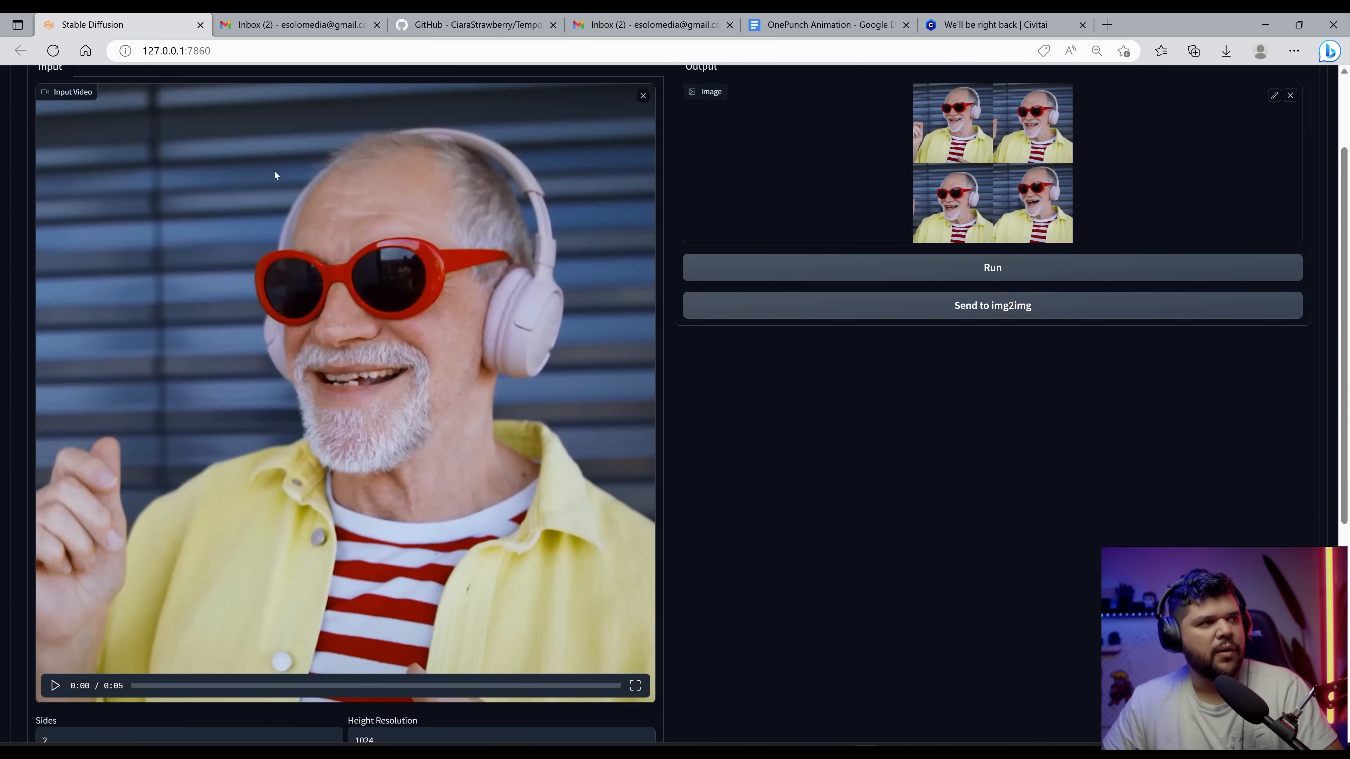
scroll(332, 206, "up", 2)
scroll(332, 205, "up", 1)
left_click(333, 165)
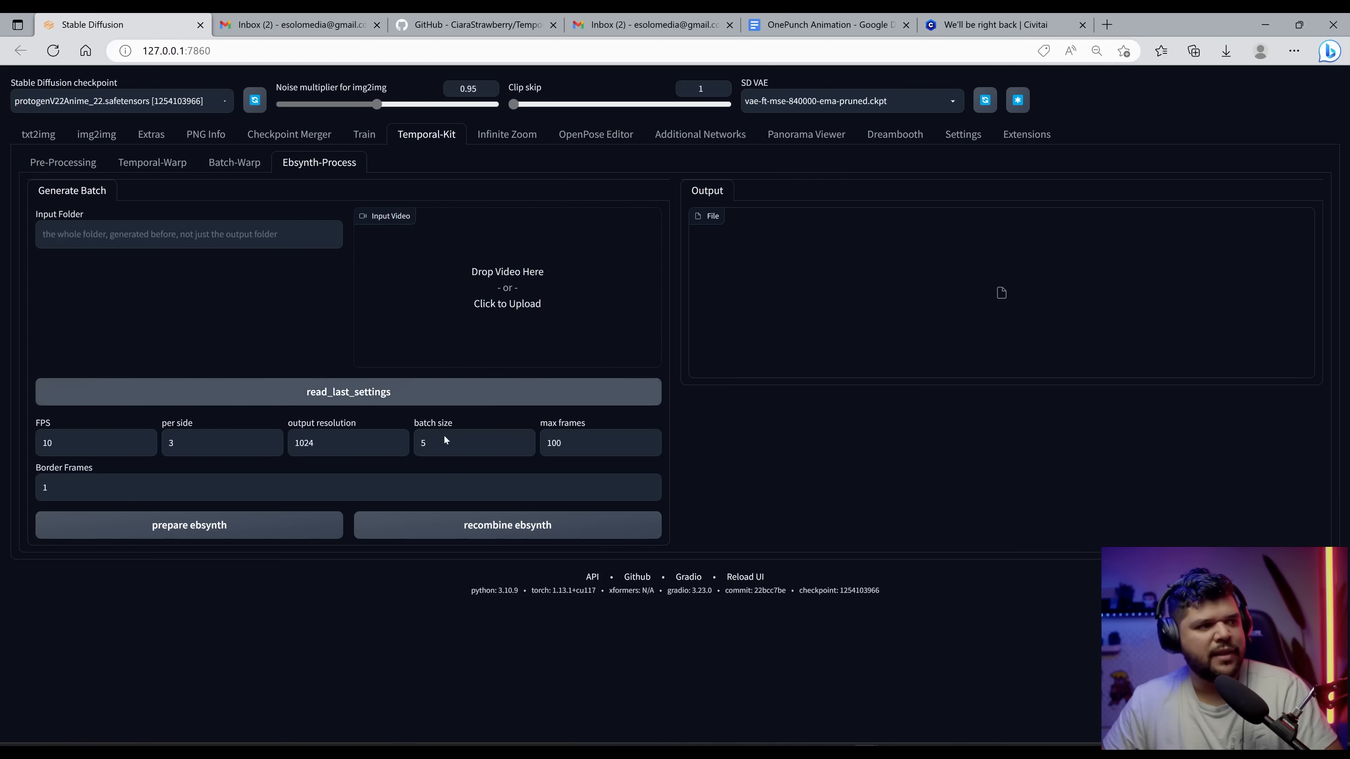
key("alt+Tab")
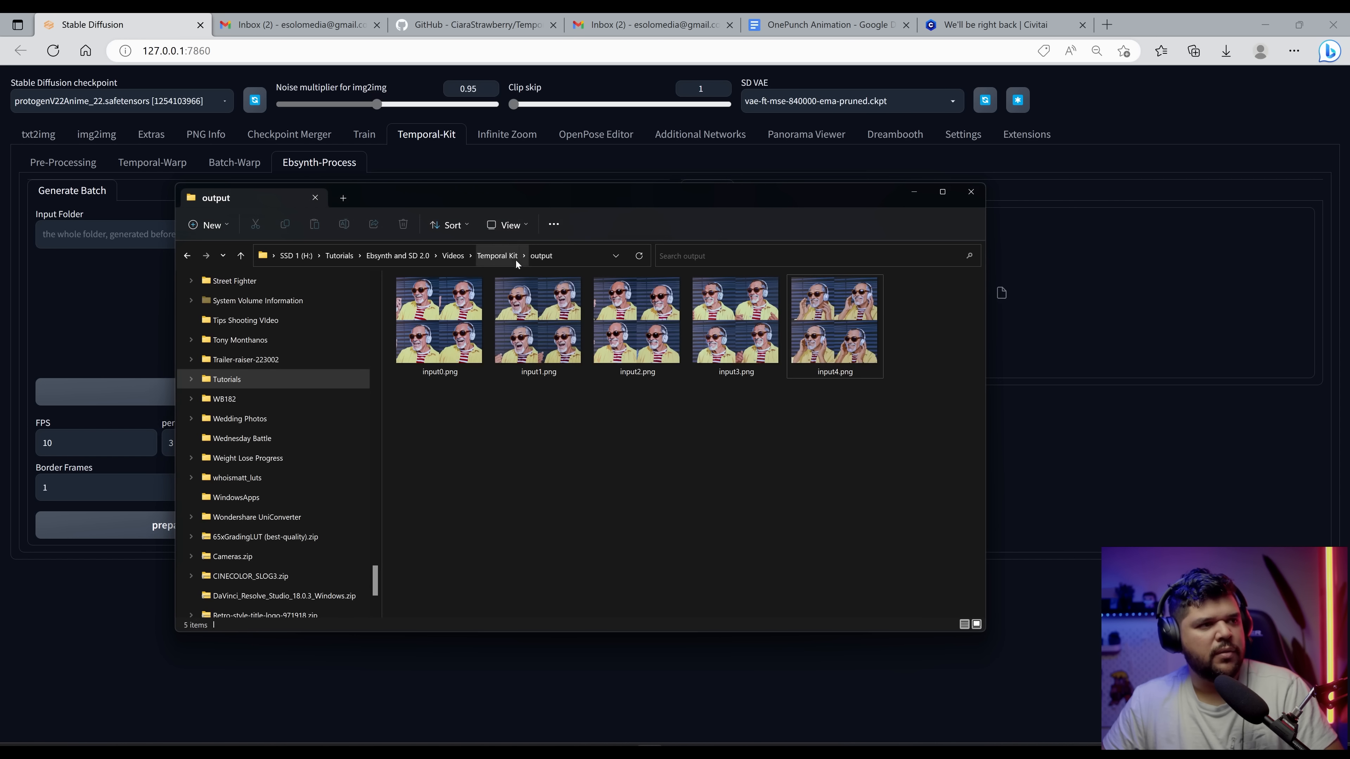
left_click(497, 256)
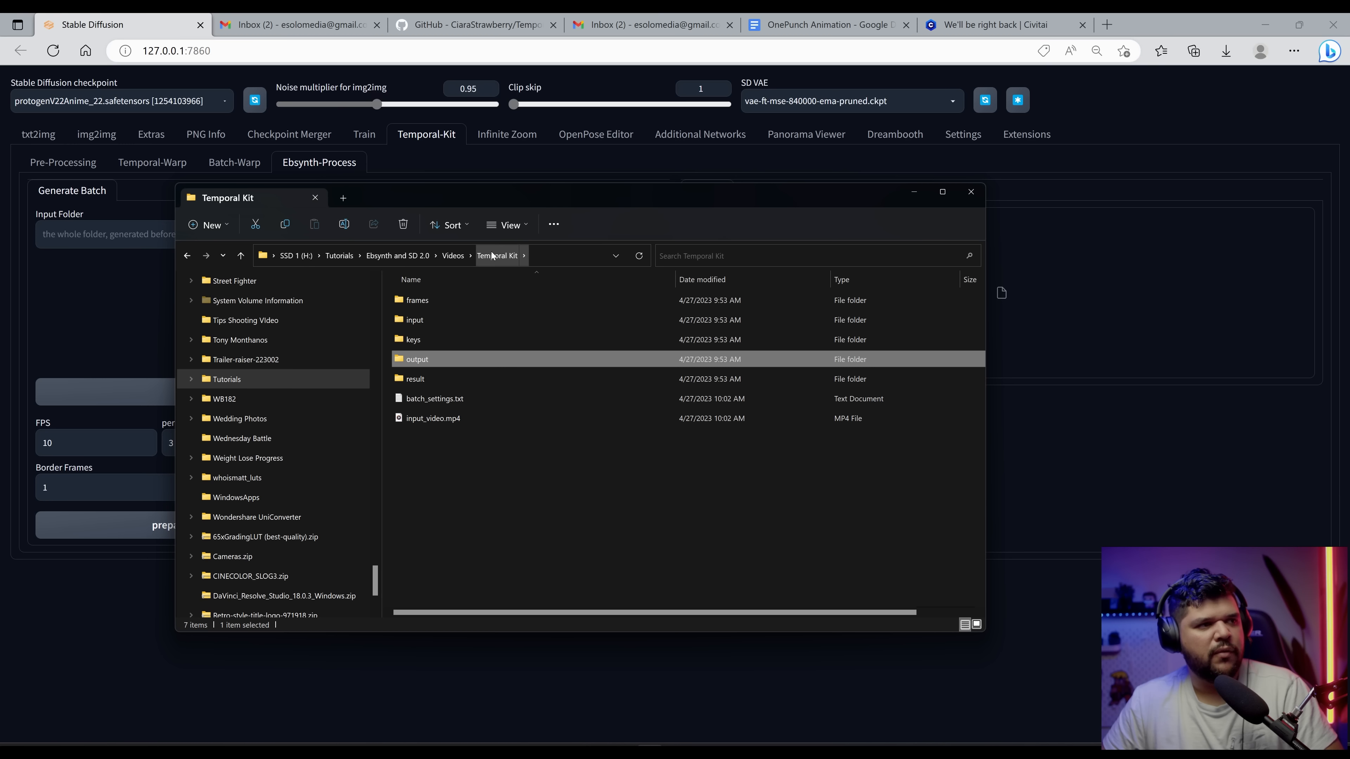
left_click(492, 256)
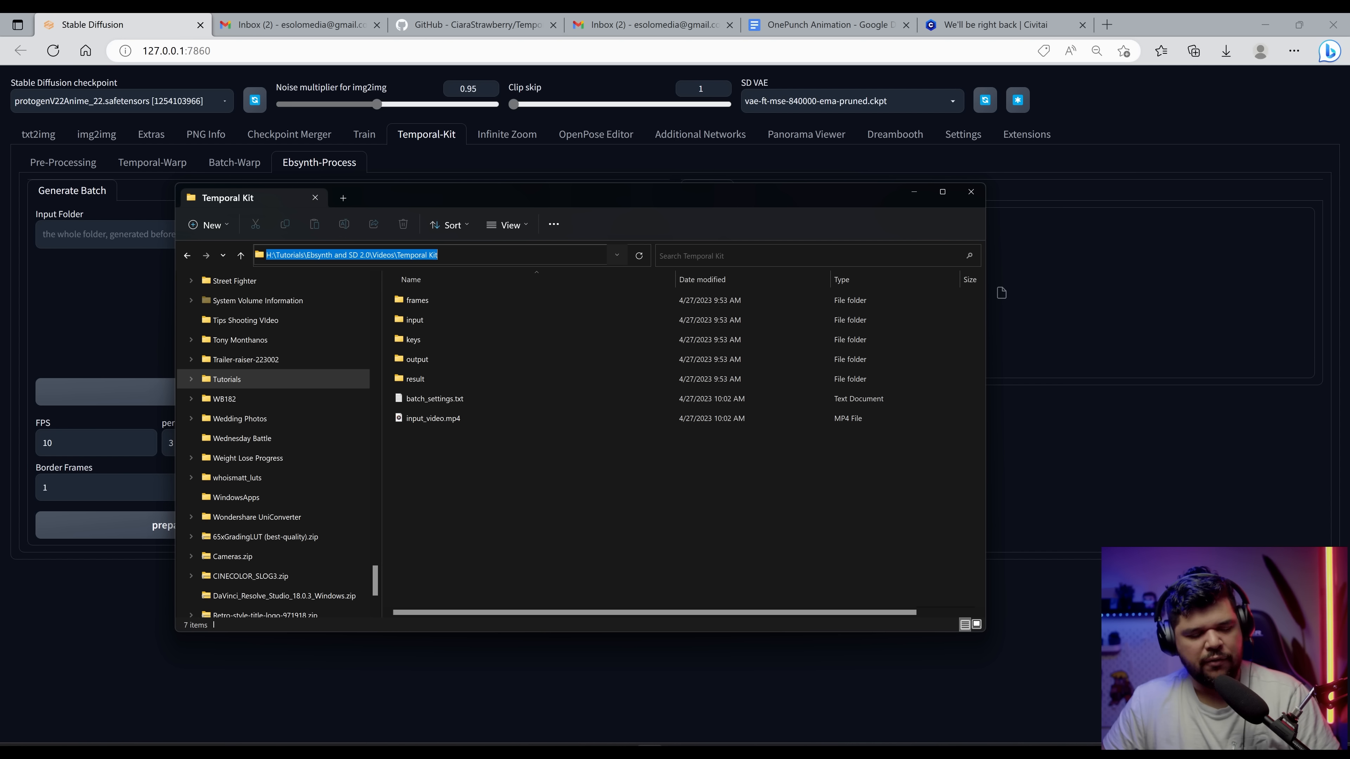
left_click(502, 256)
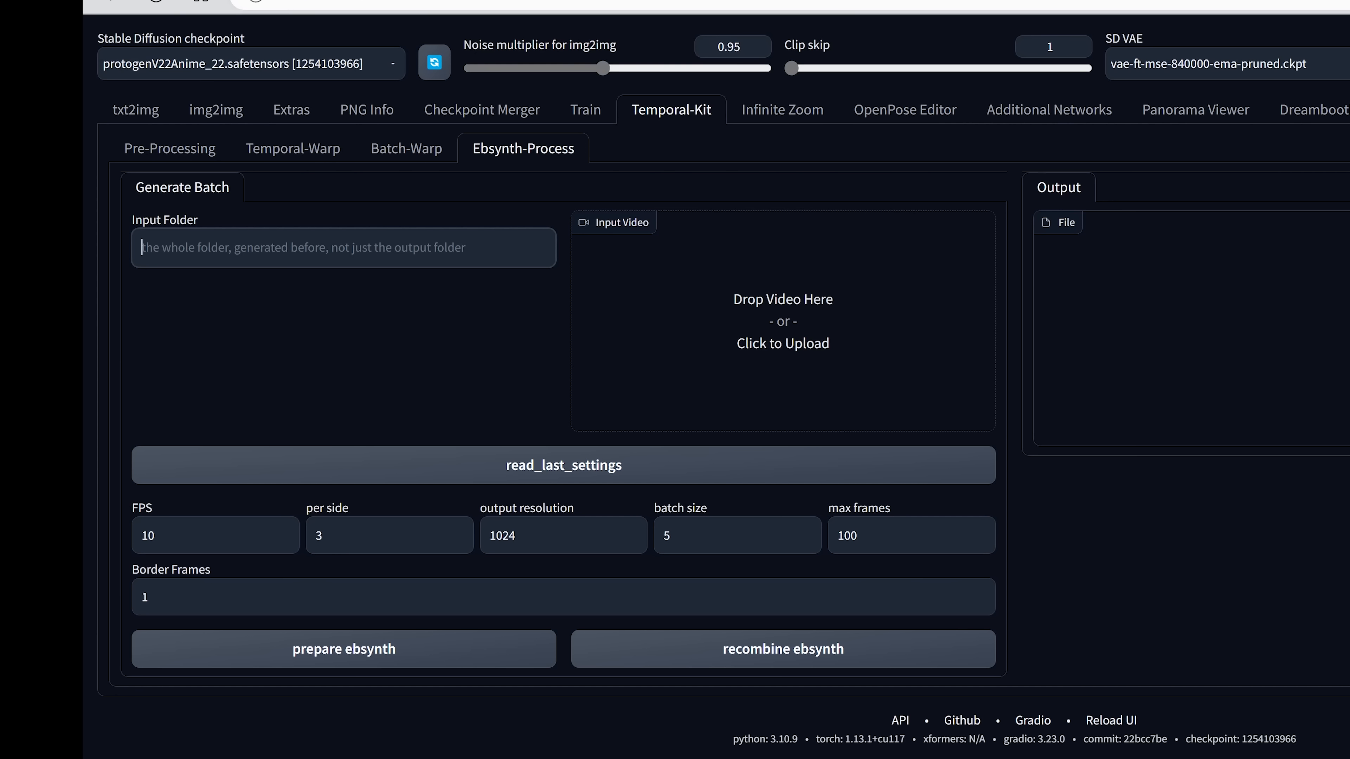
key("ctrl+v")
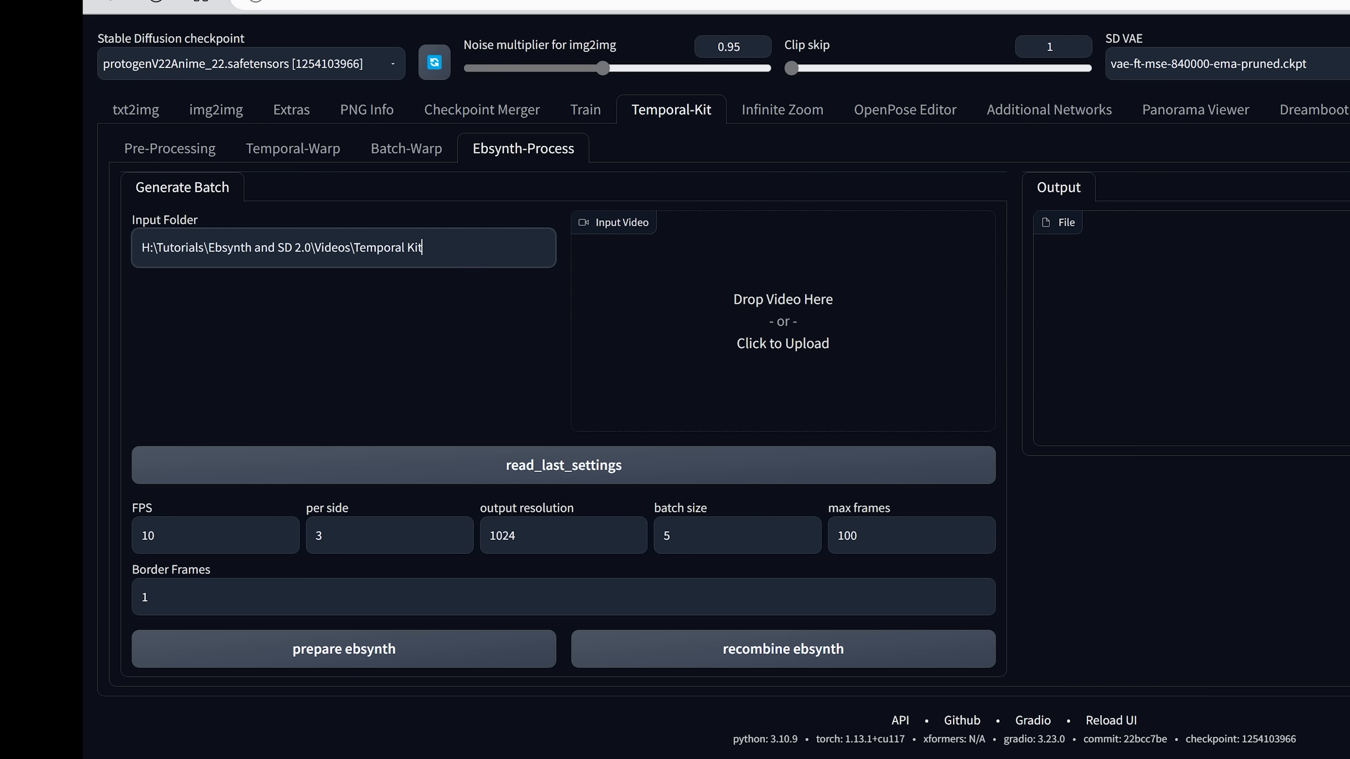
Step: Load the last batch settings into the Ebsynth-Process panel and prepare the EBSynth folders
left_click(435, 369)
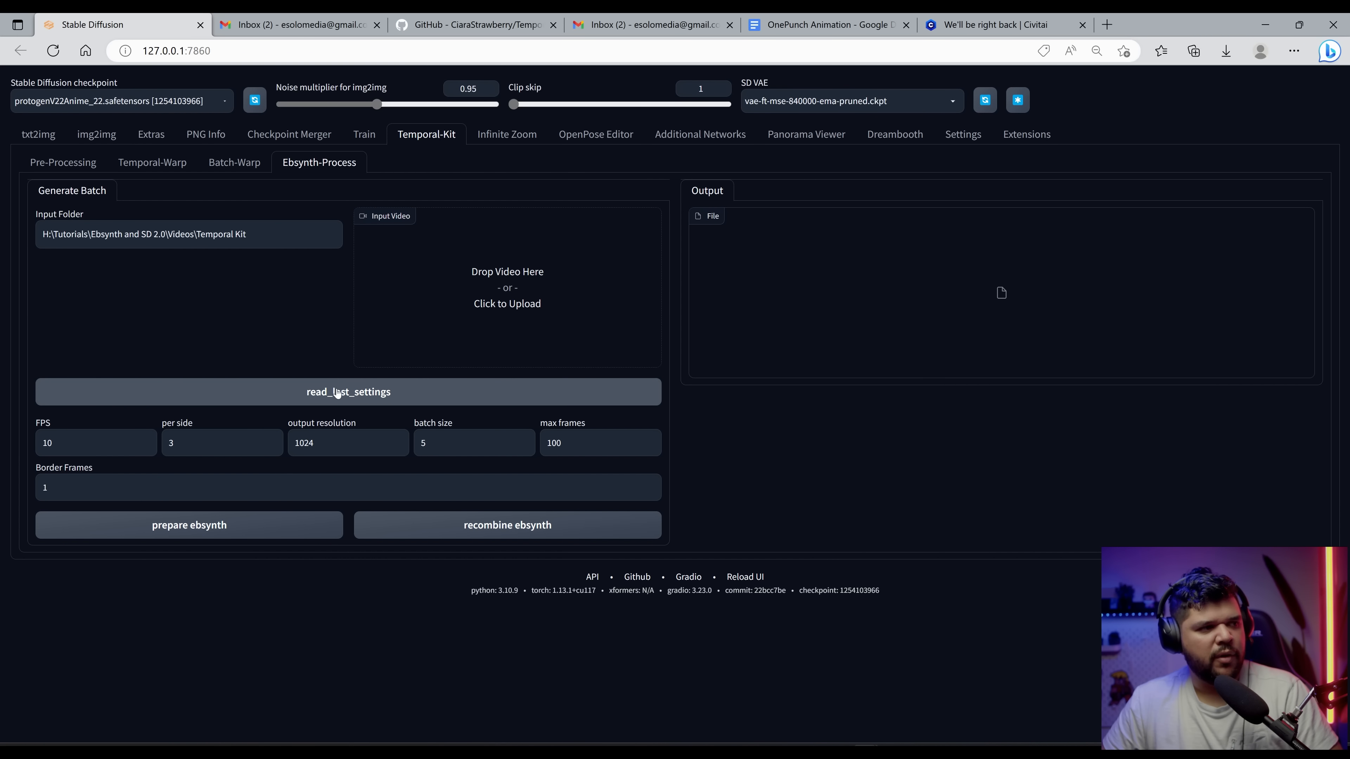
left_click(362, 404)
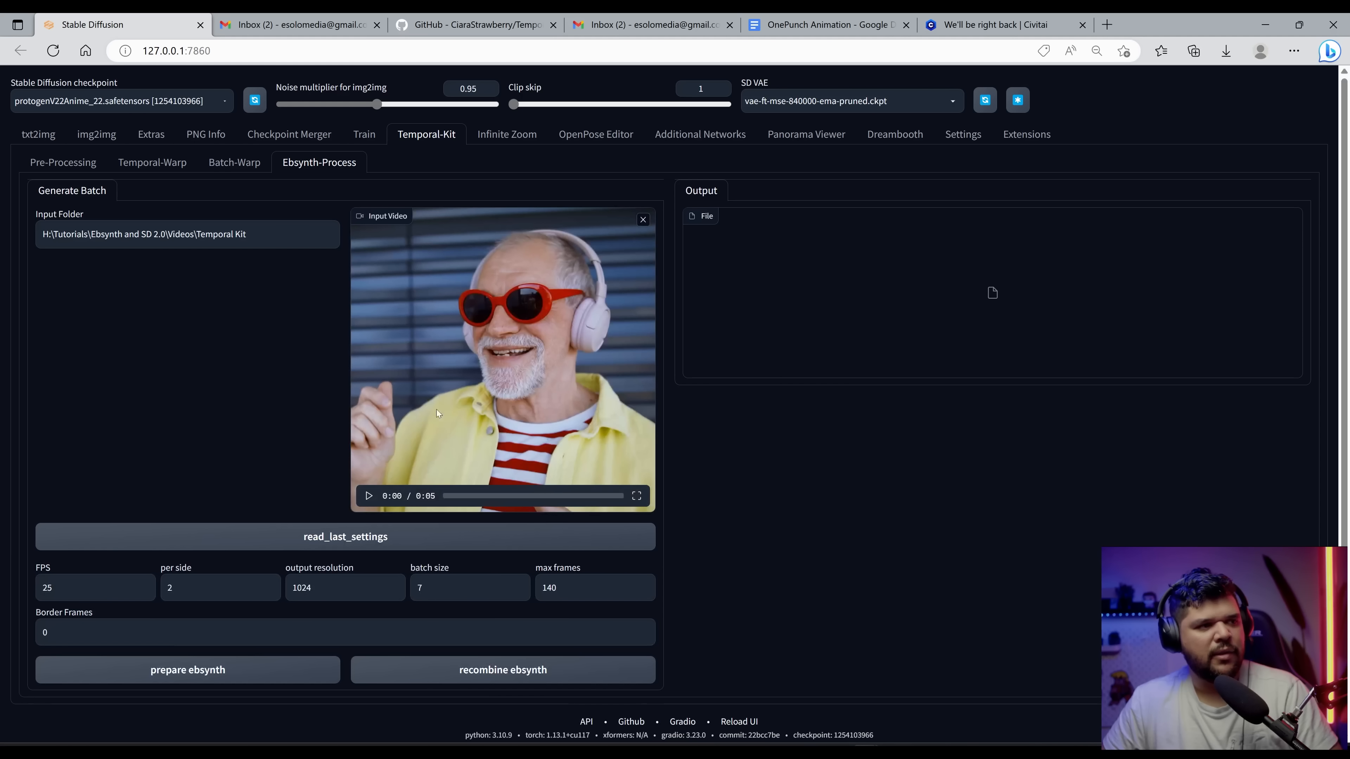
scroll(266, 418, "down", 1)
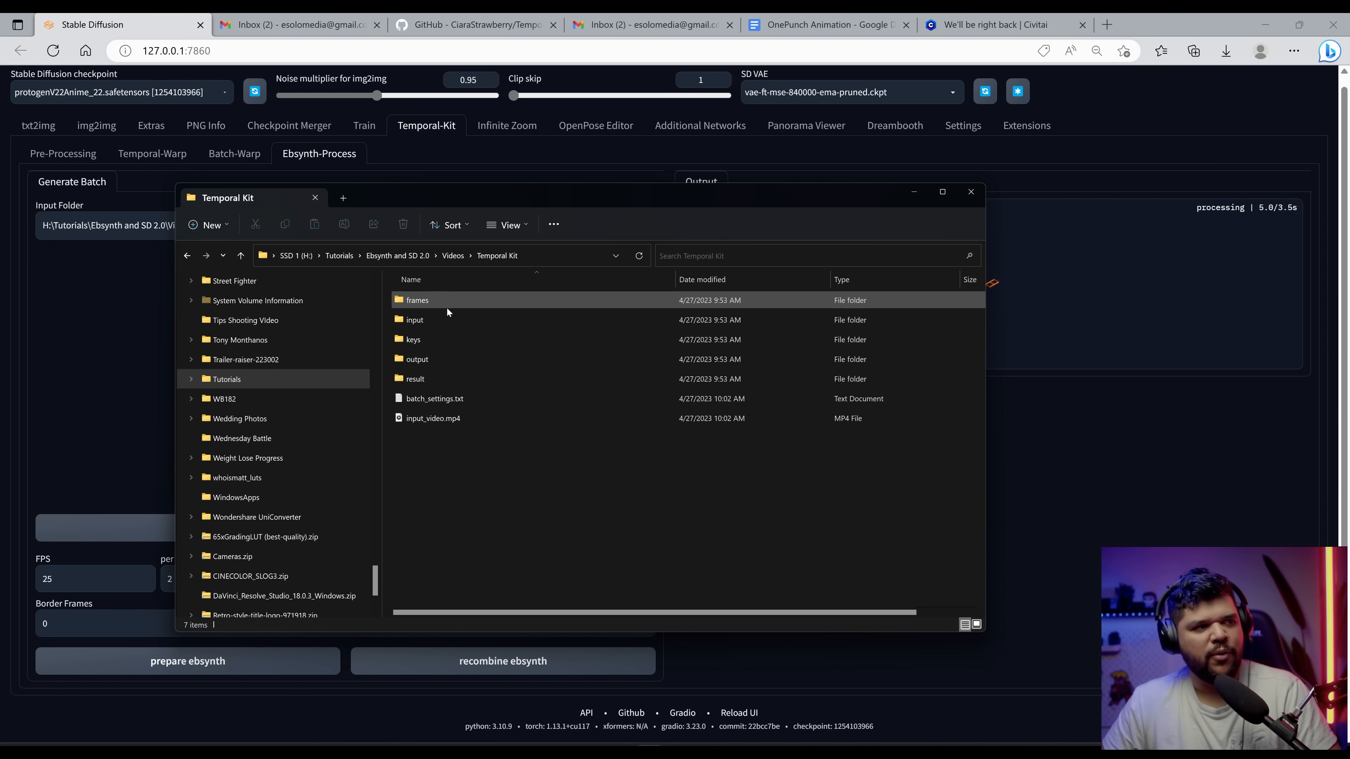
Step: Inspect the Temporal Kit output and keys folders, opening a generated stylized keyframe to check it
double_click(379, 250)
scroll(707, 492, "down", 2)
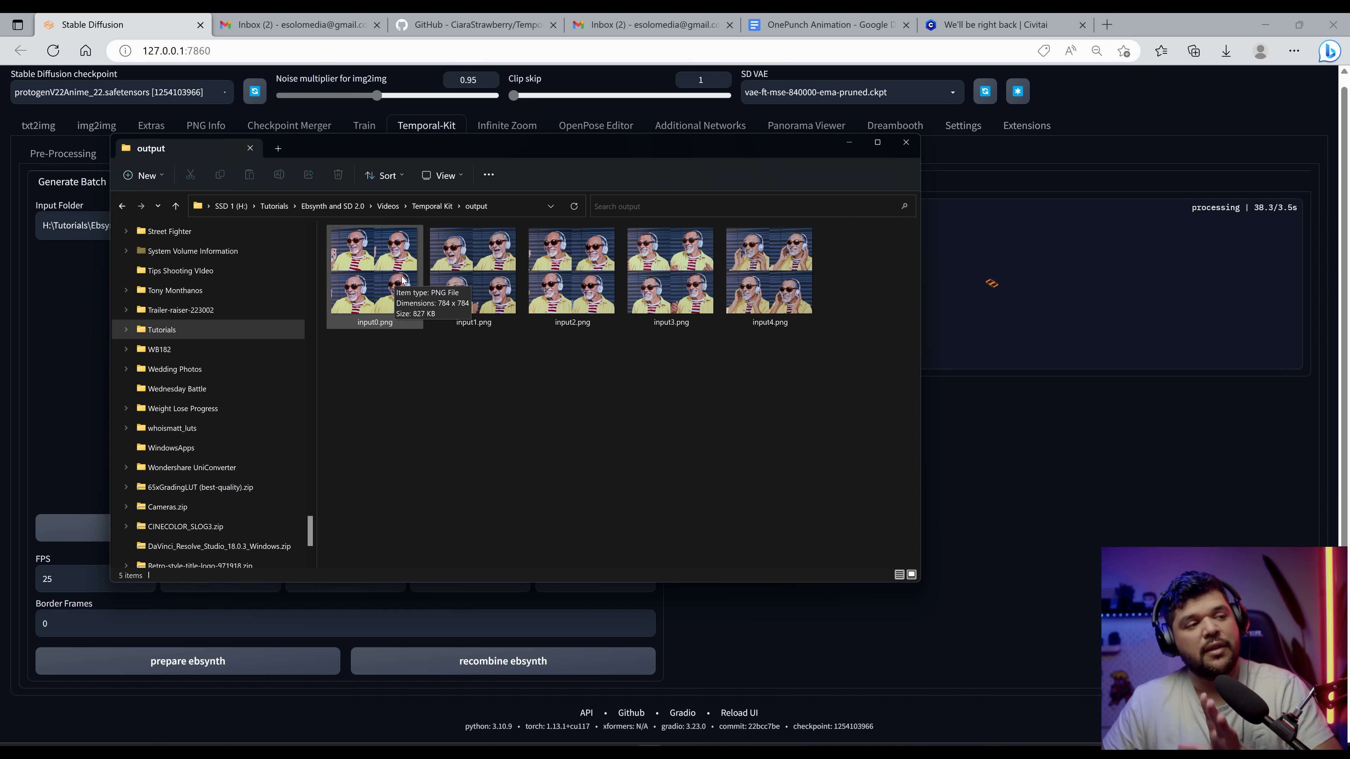
key("alt+Up")
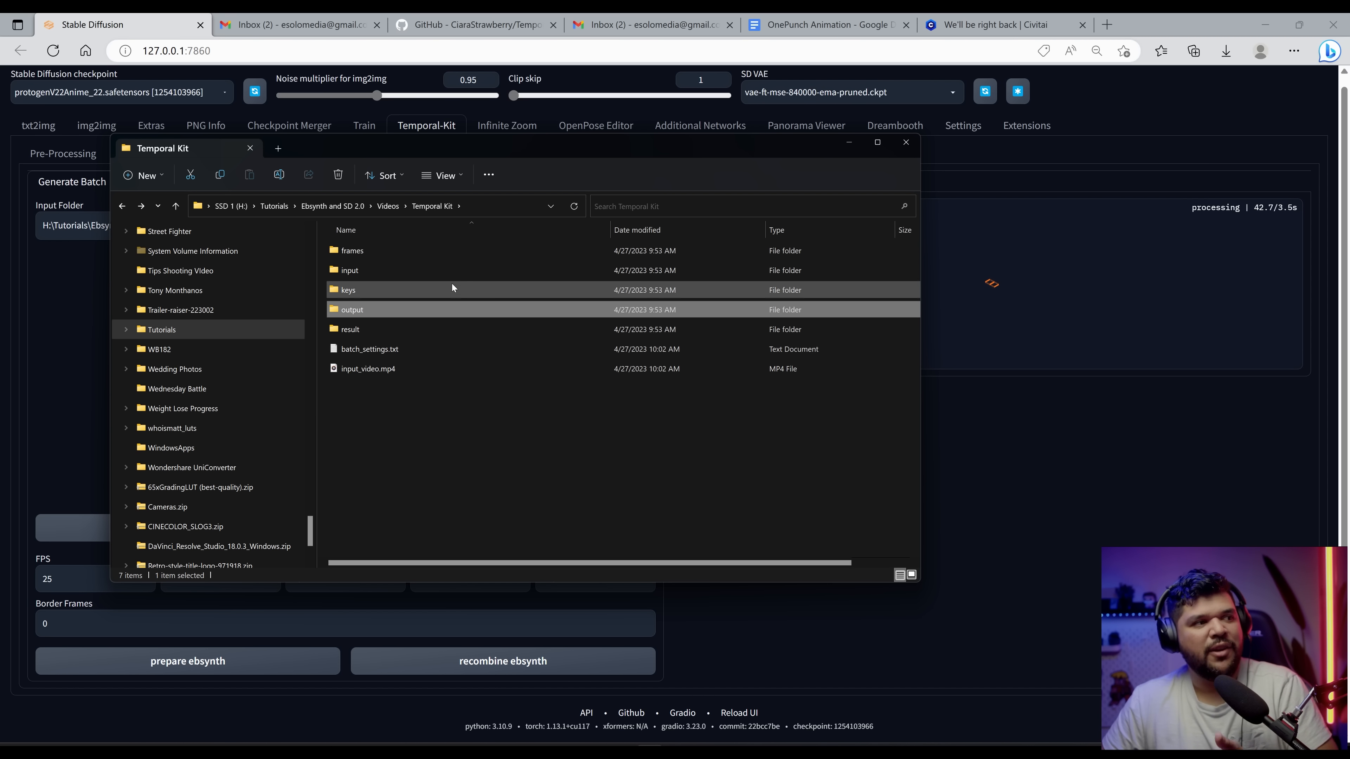
double_click(418, 290)
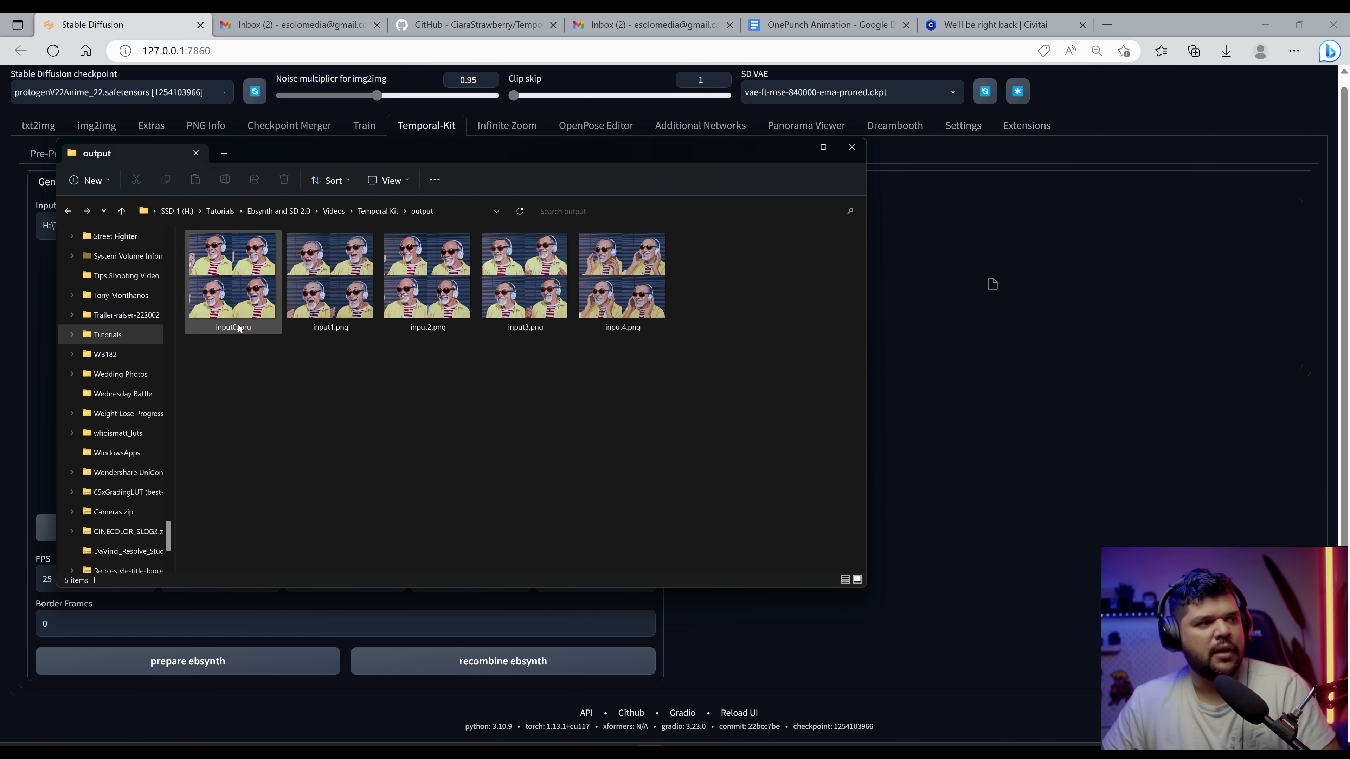
key("BackSpace")
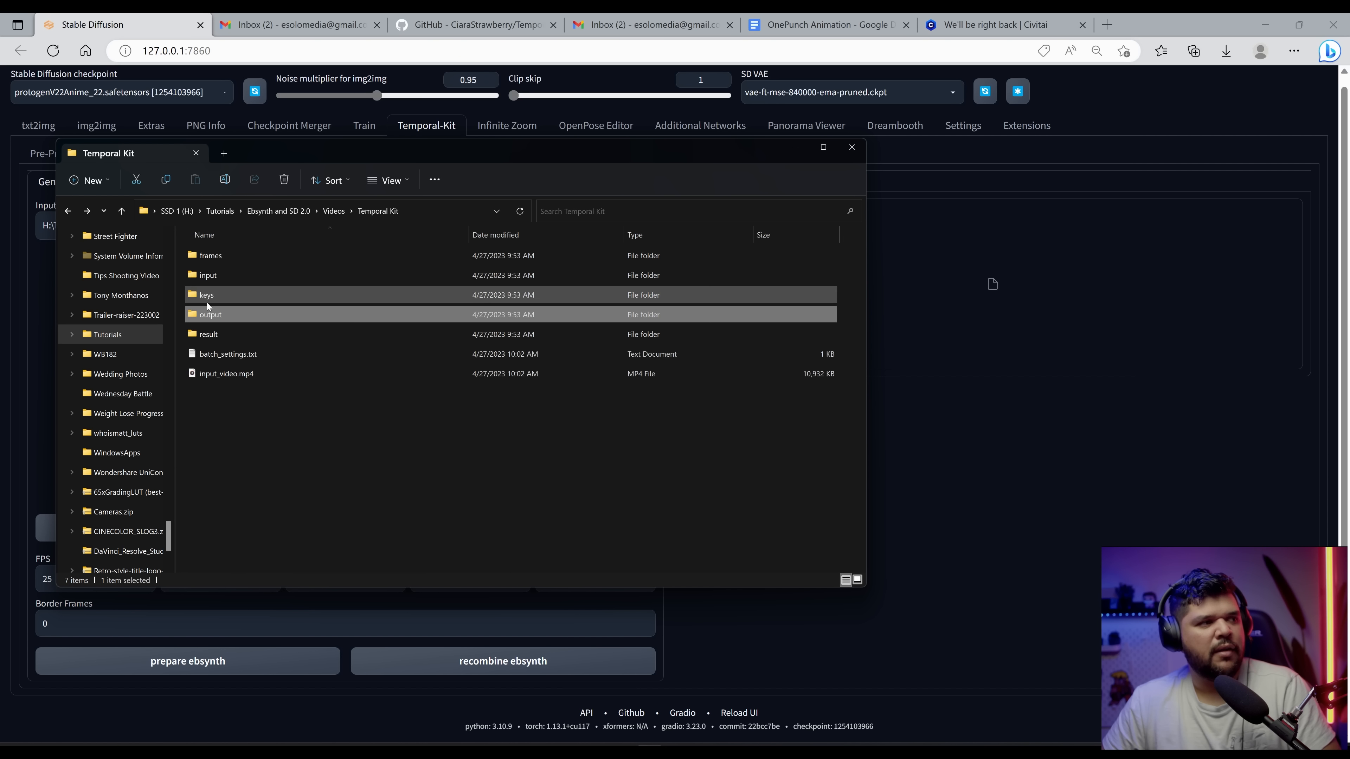
double_click(208, 297)
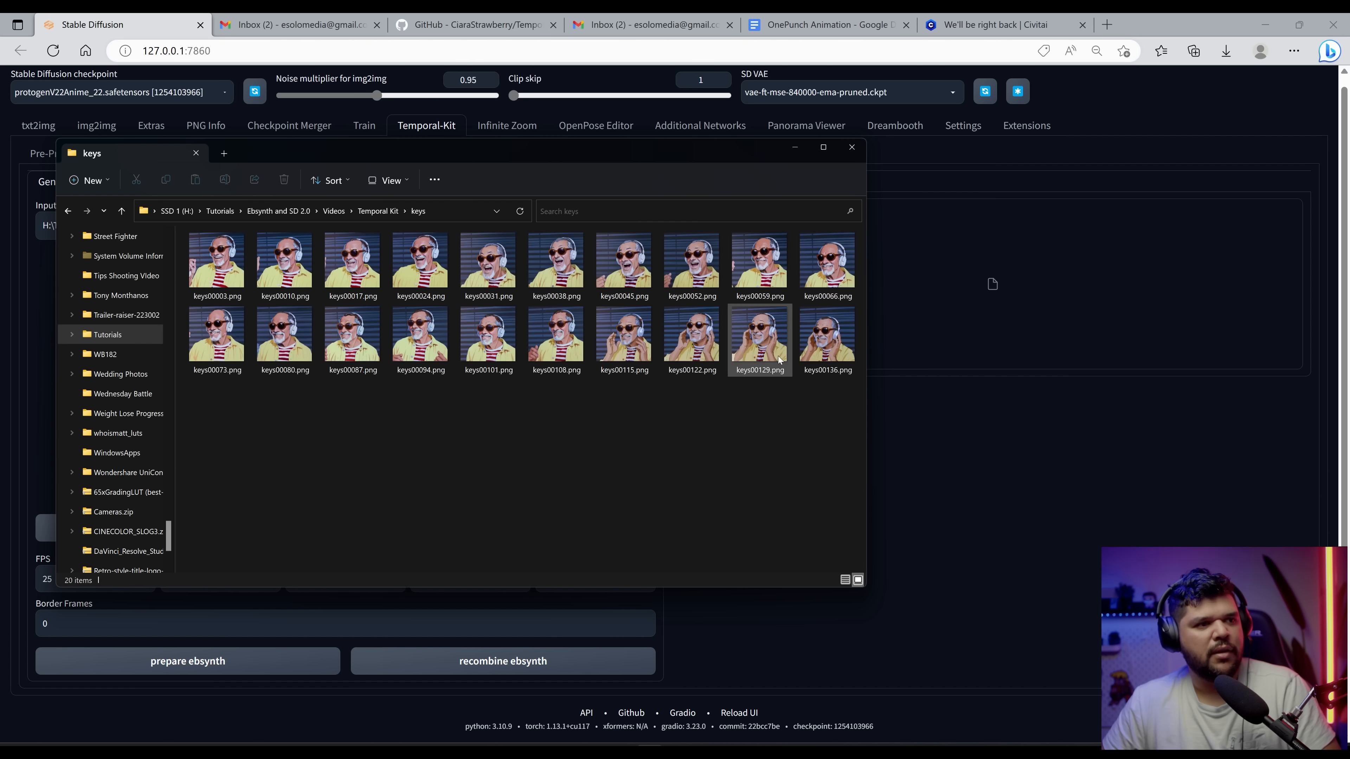
double_click(219, 271)
left_click(722, 365)
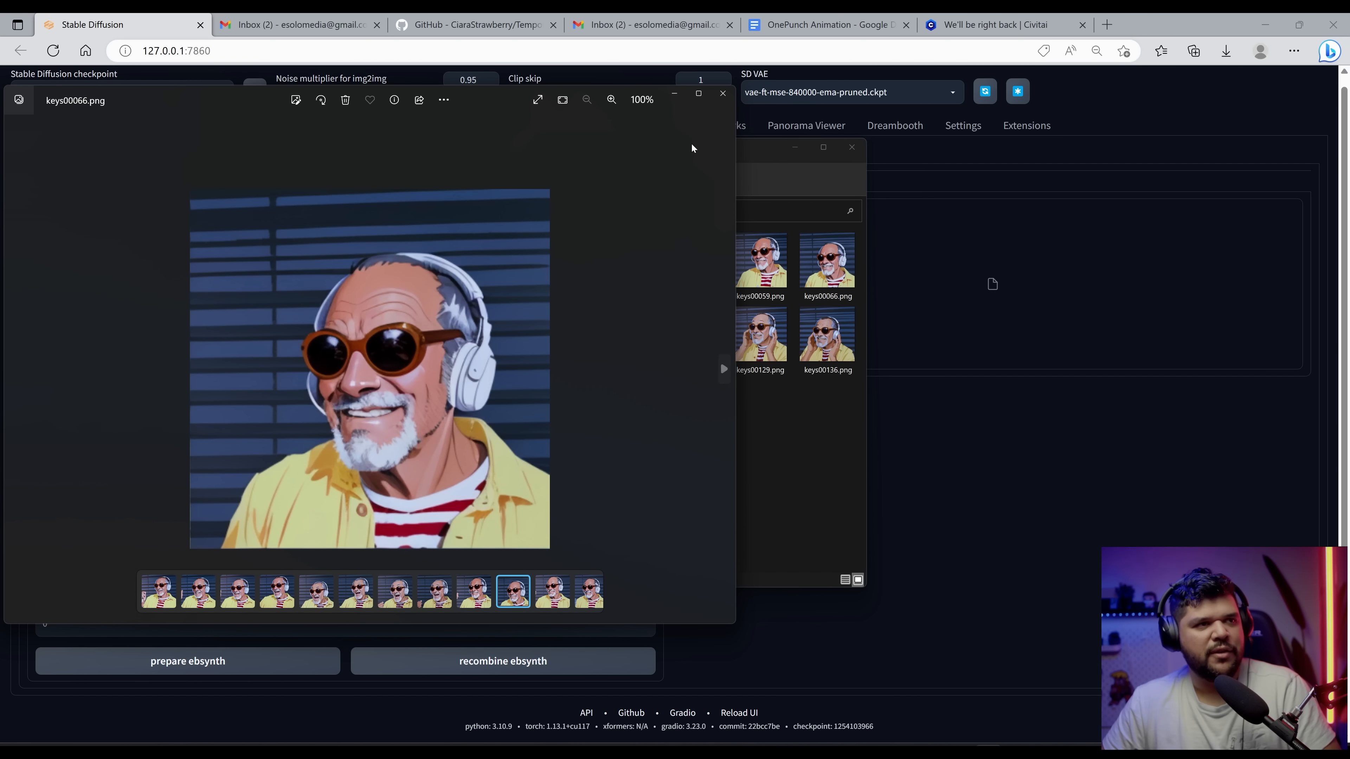
left_click(723, 94)
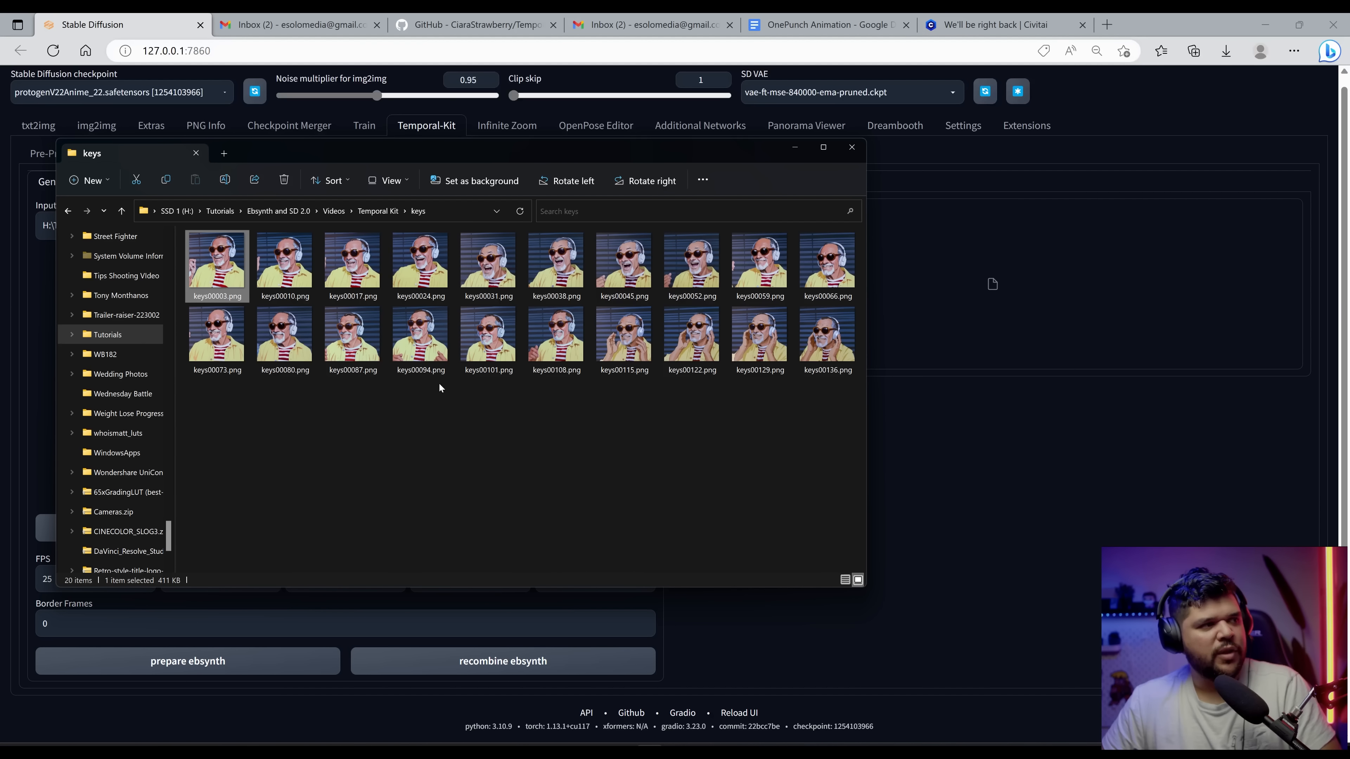
key("alt+Left")
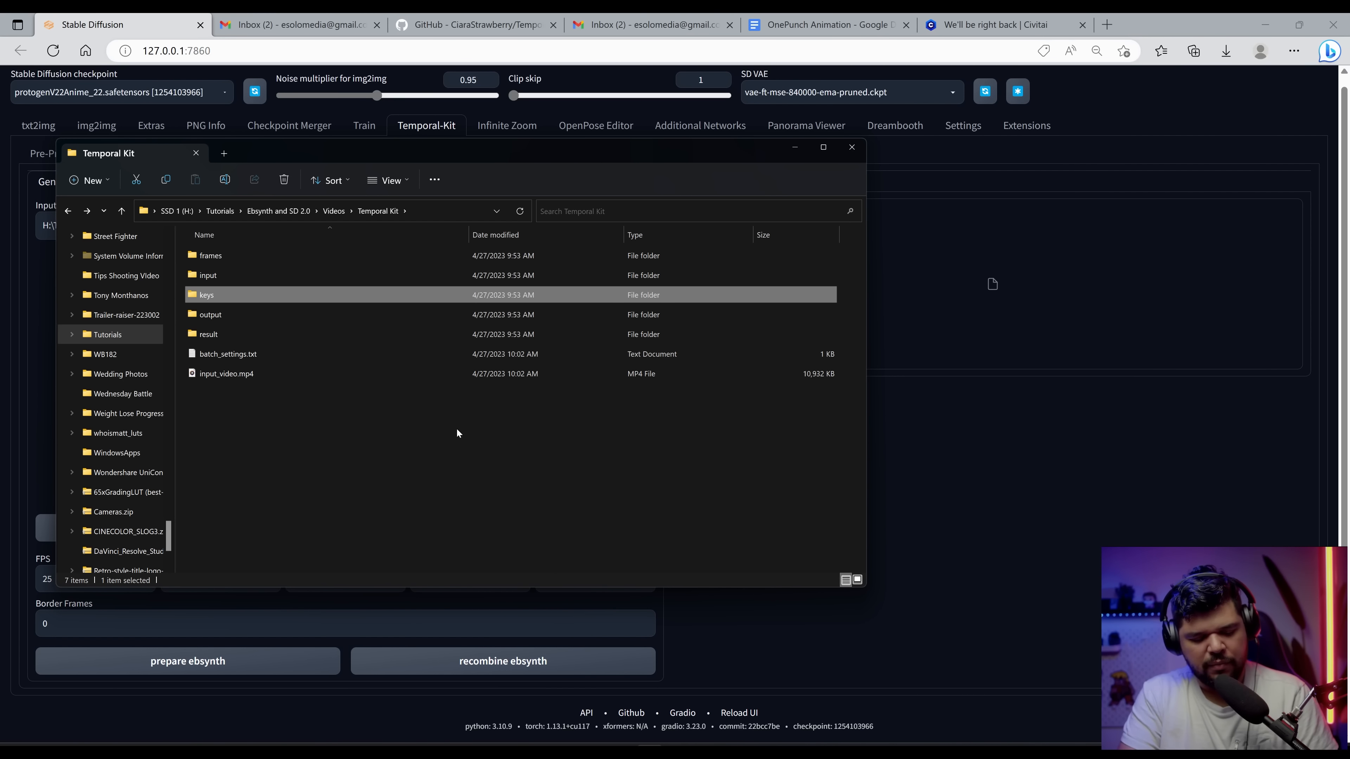
Step: Switch to EbSynth by launching it from the Start search
key("super")
type("ebsyn")
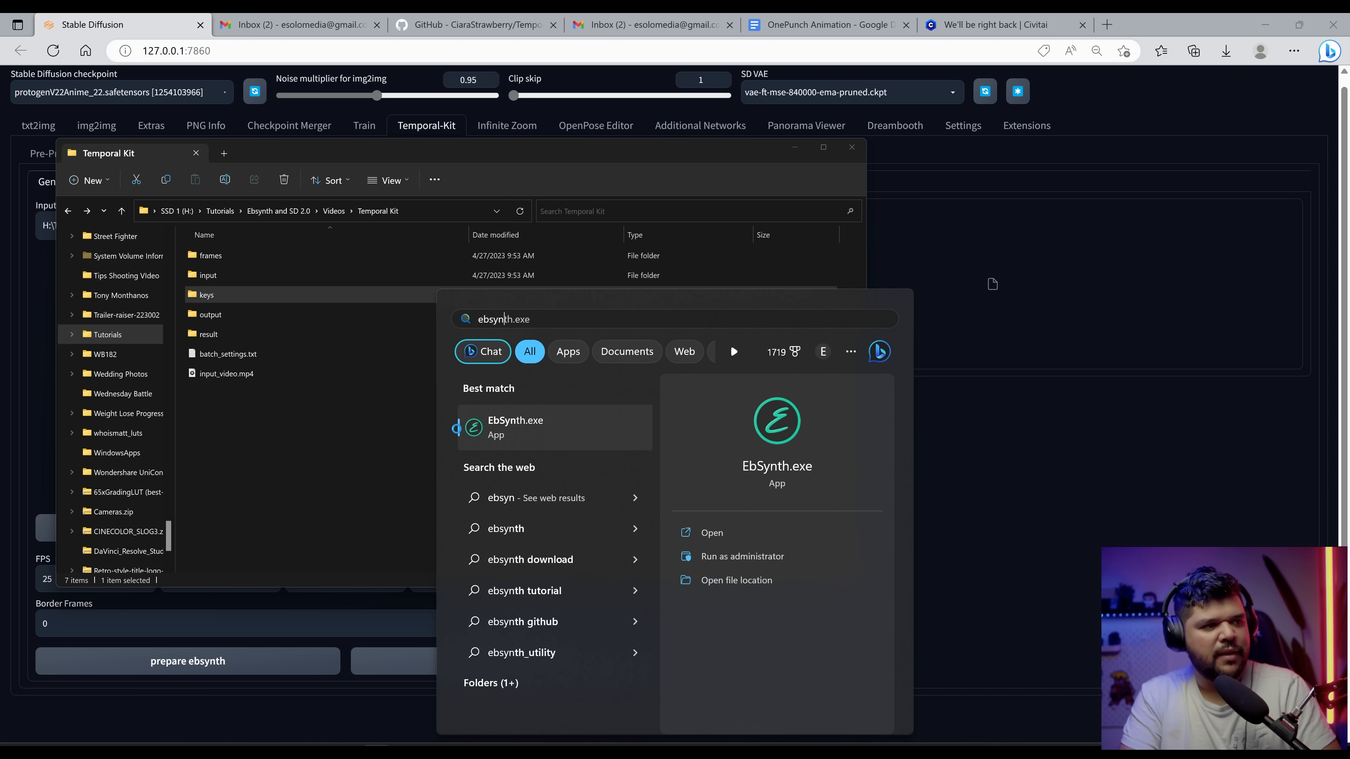
key("Return")
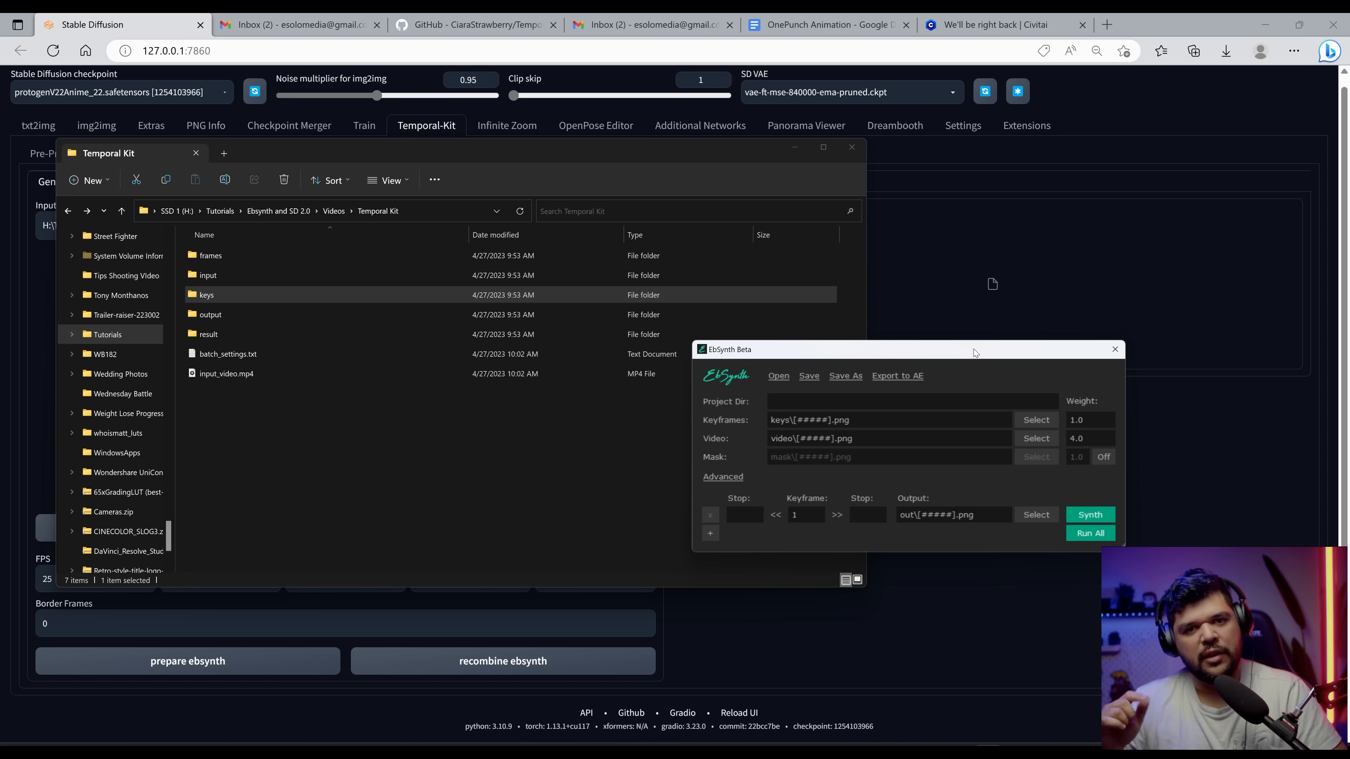
left_click_drag(974, 349, 960, 273)
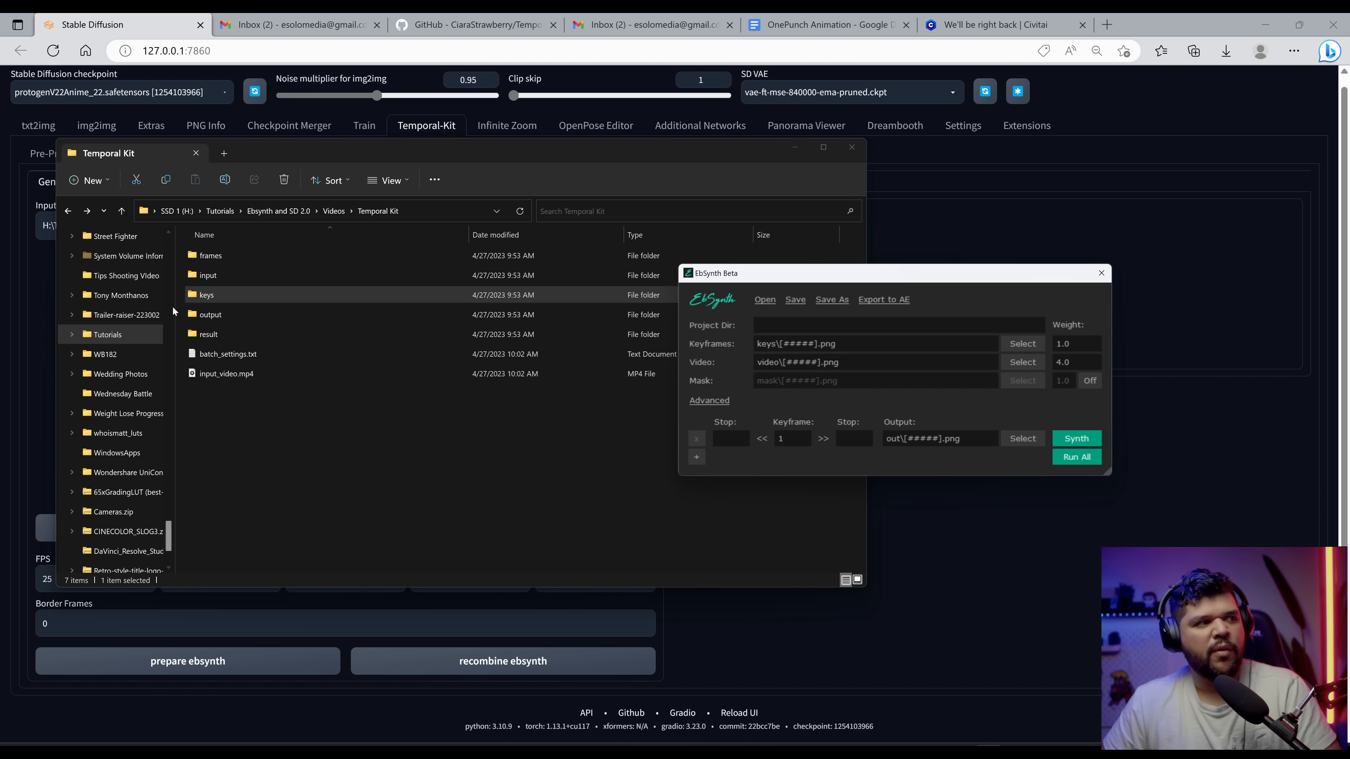
Step: Load the frames folder as EbSynth's video and the keys folder as its keyframes
left_click(216, 258)
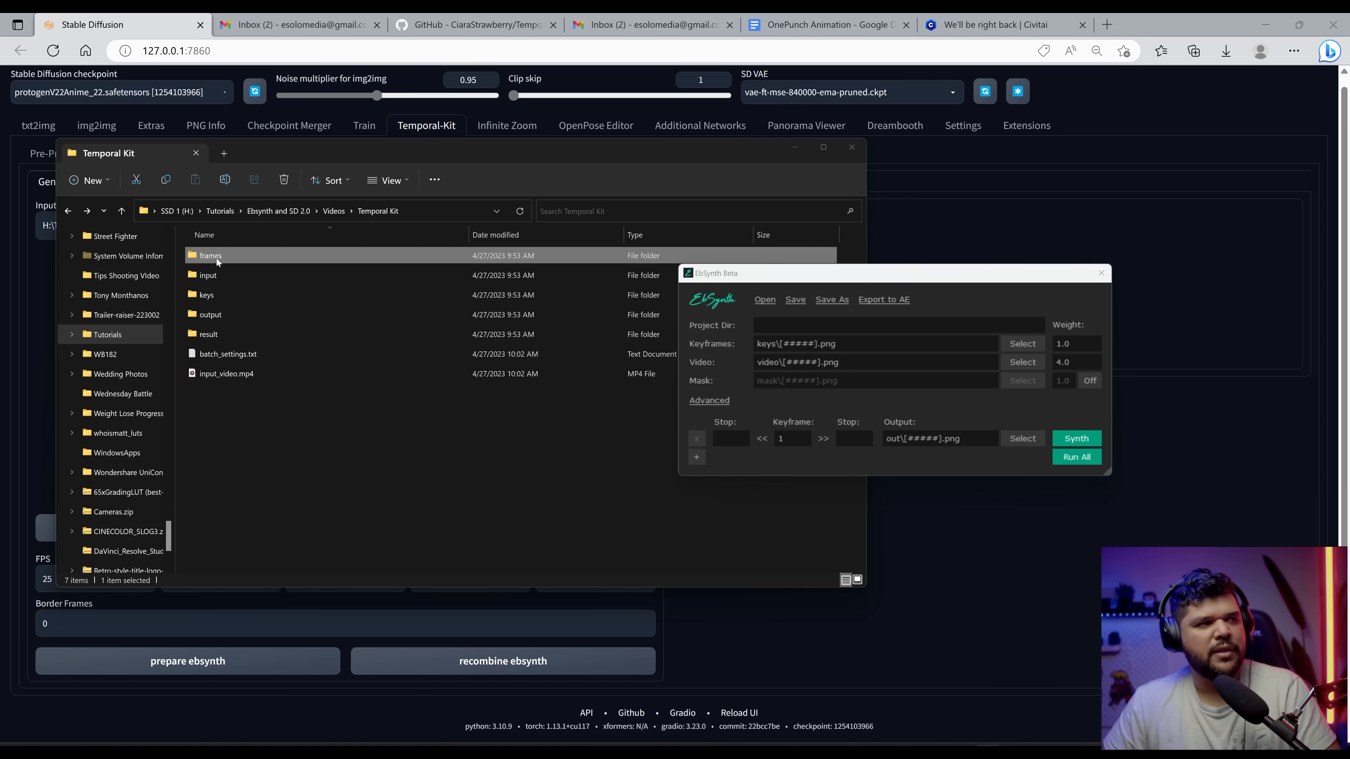
left_click_drag(216, 258, 775, 365)
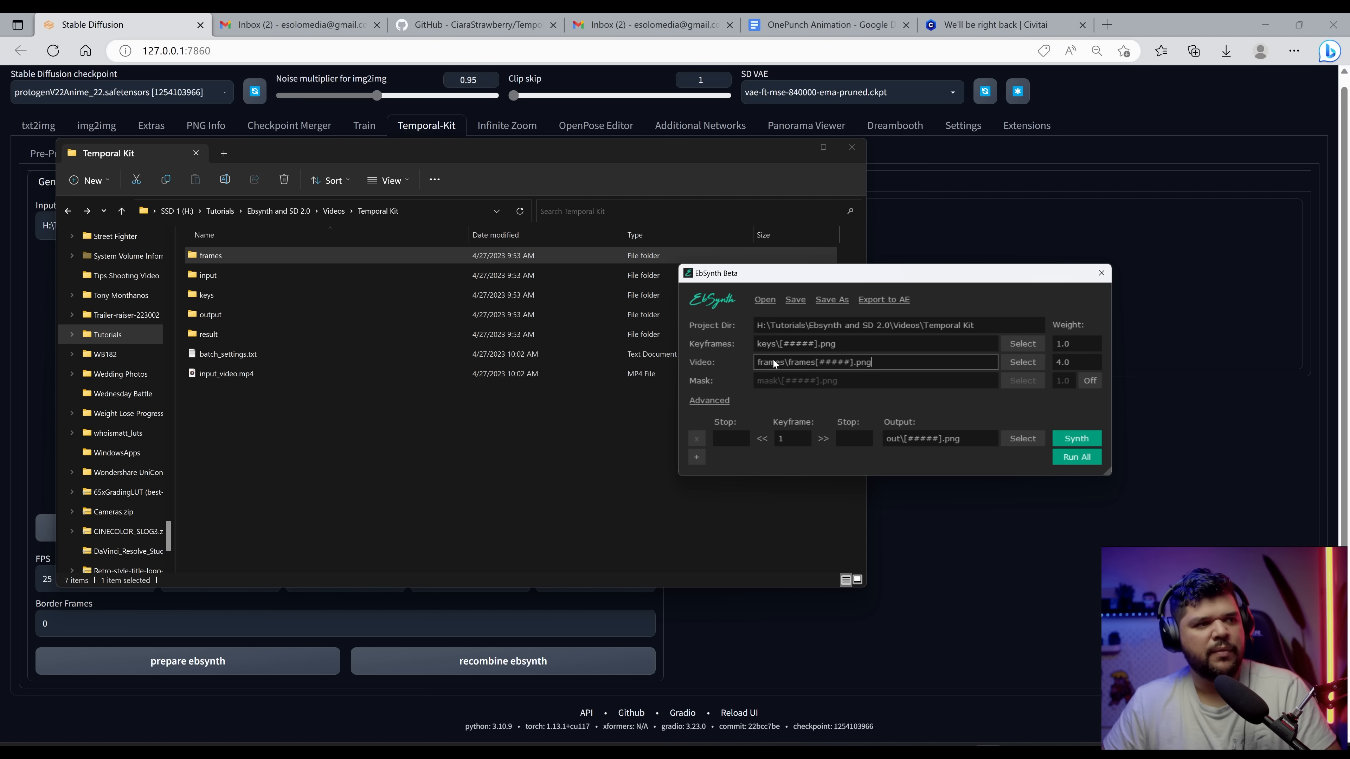
left_click(262, 299)
left_click_drag(955, 276, 1151, 266)
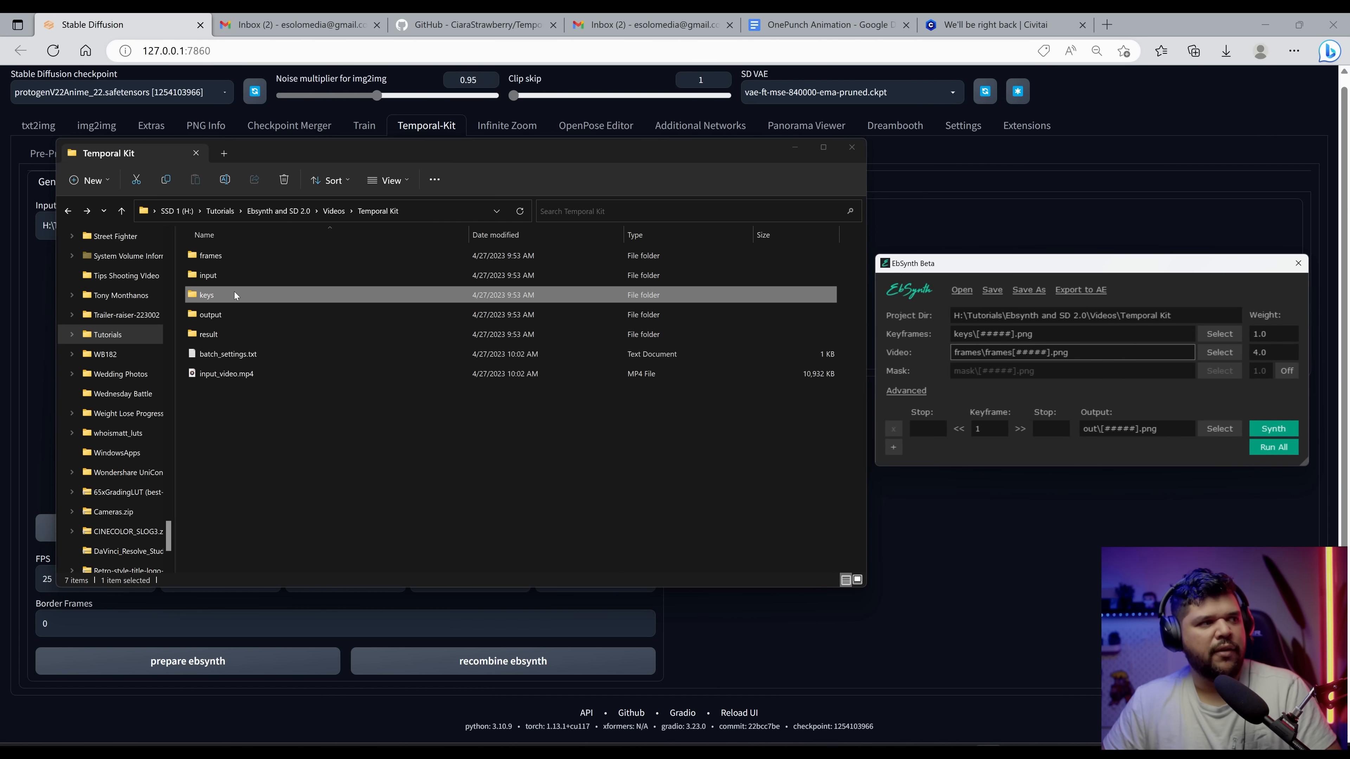
left_click_drag(232, 294, 983, 340)
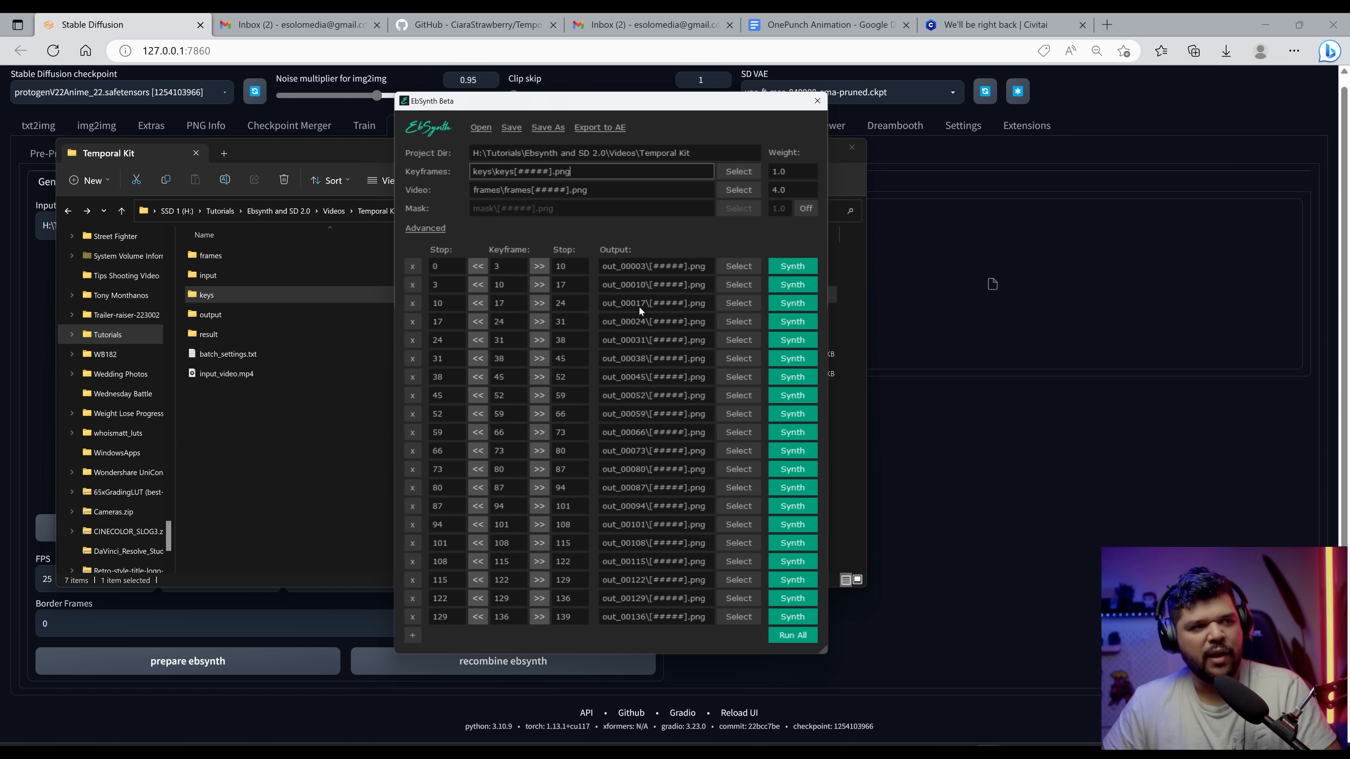
Step: Run all EbSynth synth jobs and check the generated out_ folders in the Temporal Kit directory
left_click(252, 451)
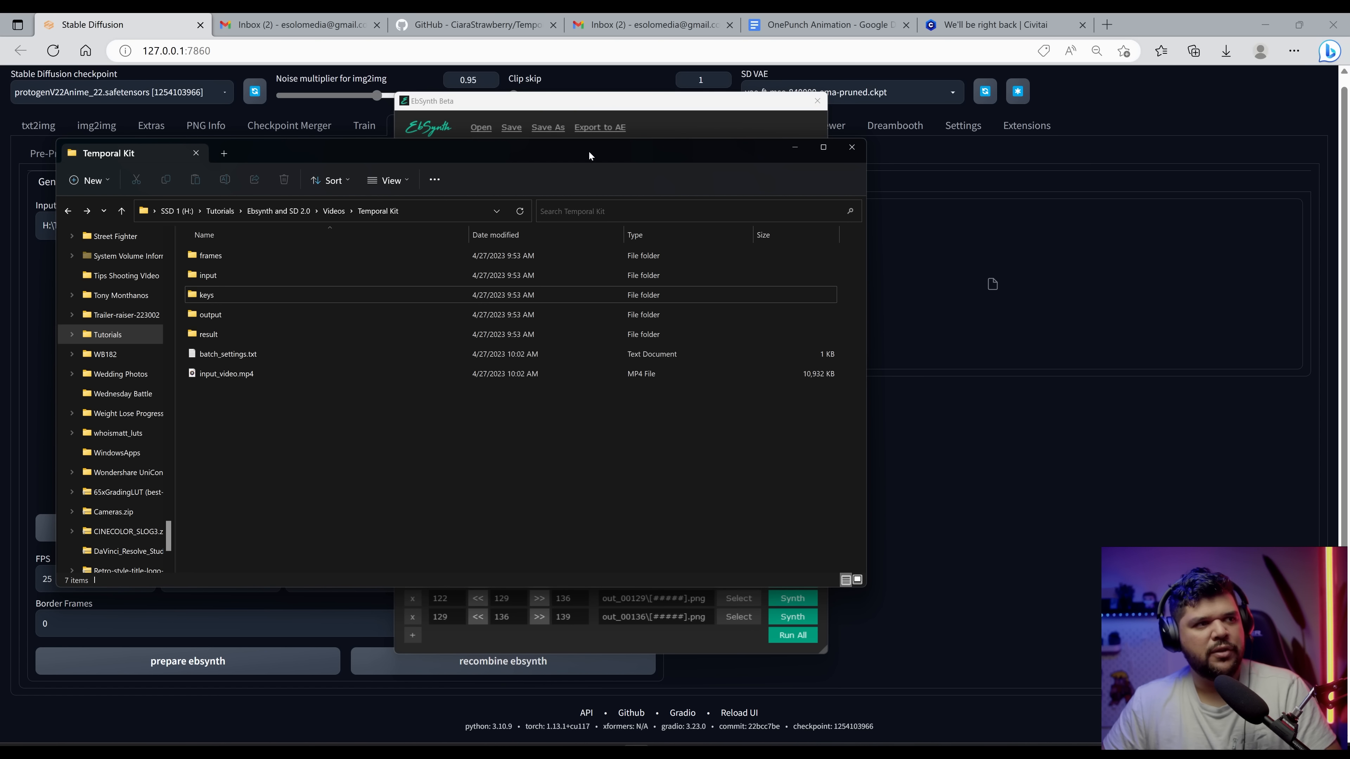
left_click_drag(596, 156, 554, 157)
left_click_drag(616, 104, 841, 102)
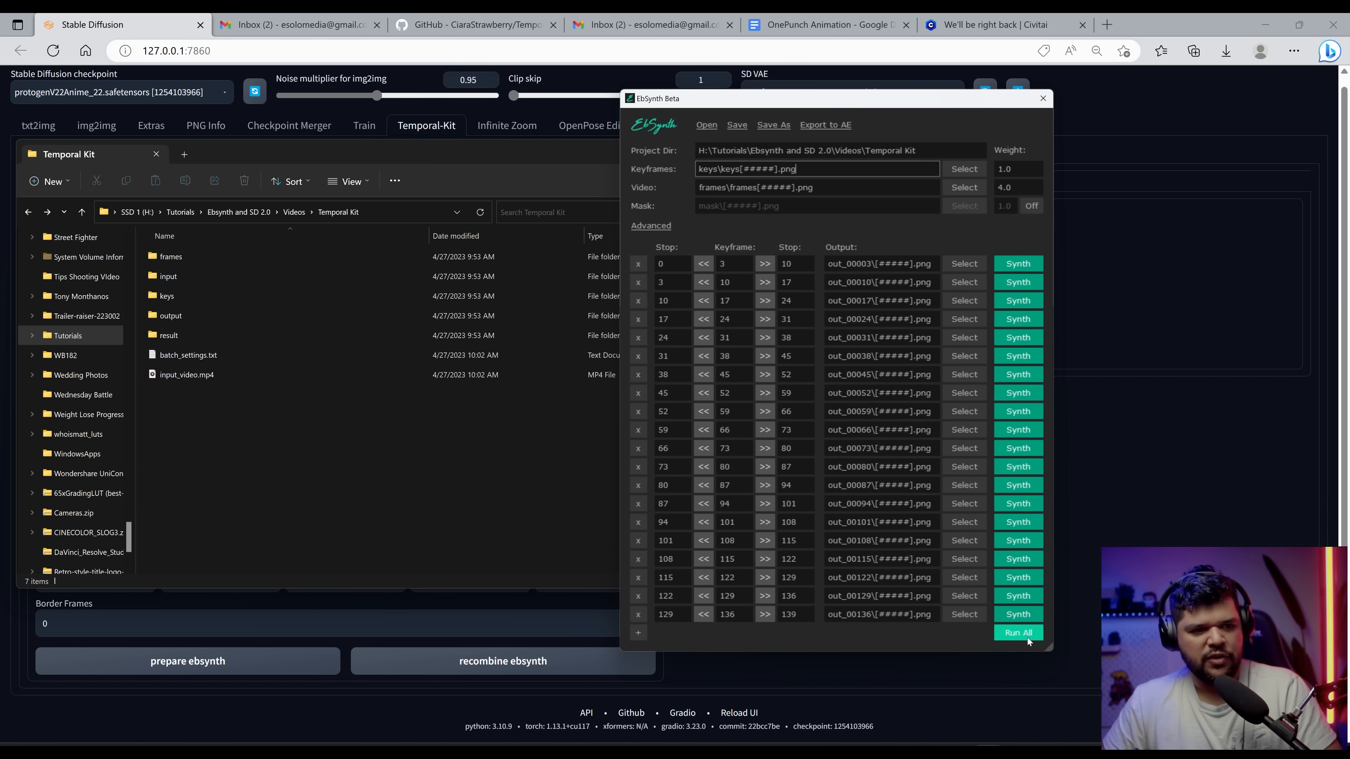
left_click(1025, 635)
mouse_move(311, 144)
left_mouse_down()
mouse_move(365, 124)
mouse_move(325, 127)
left_mouse_up()
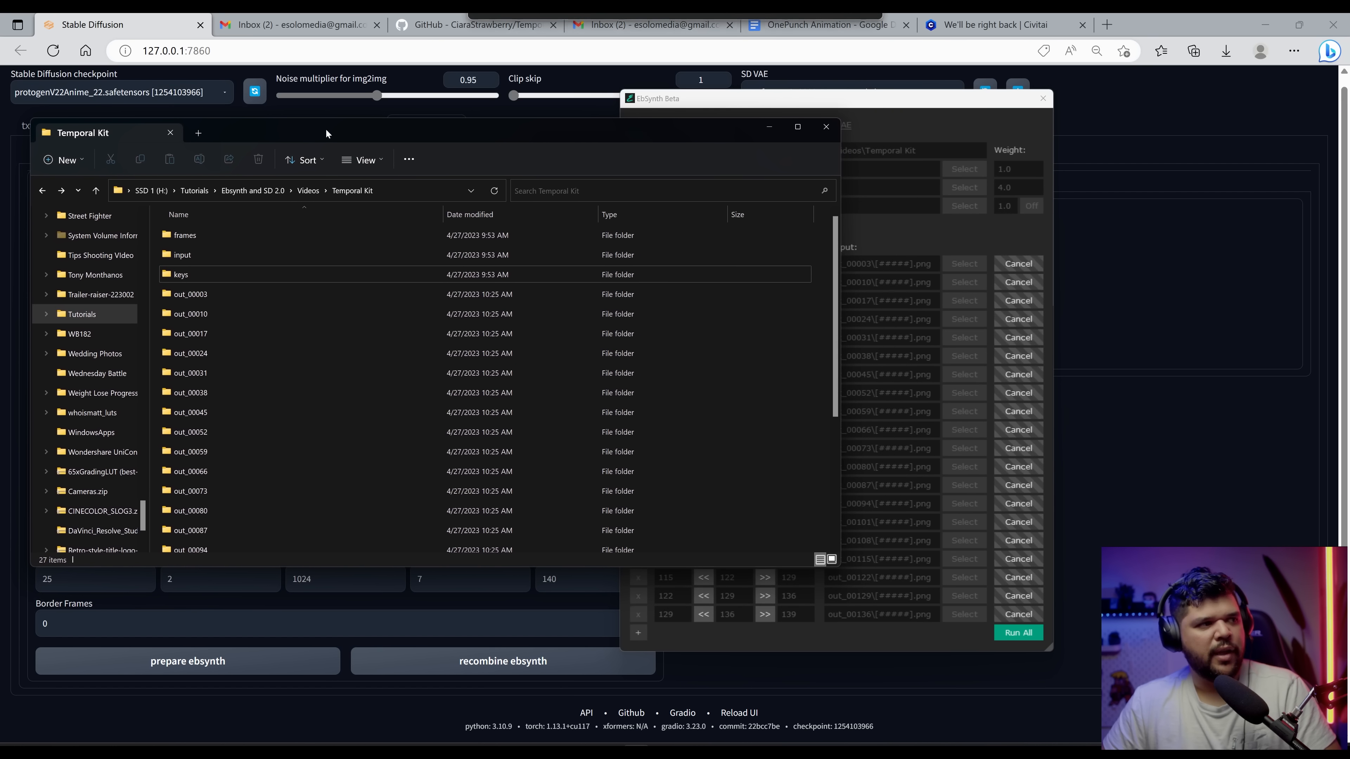
scroll(236, 371, "down", 2)
left_click(326, 468)
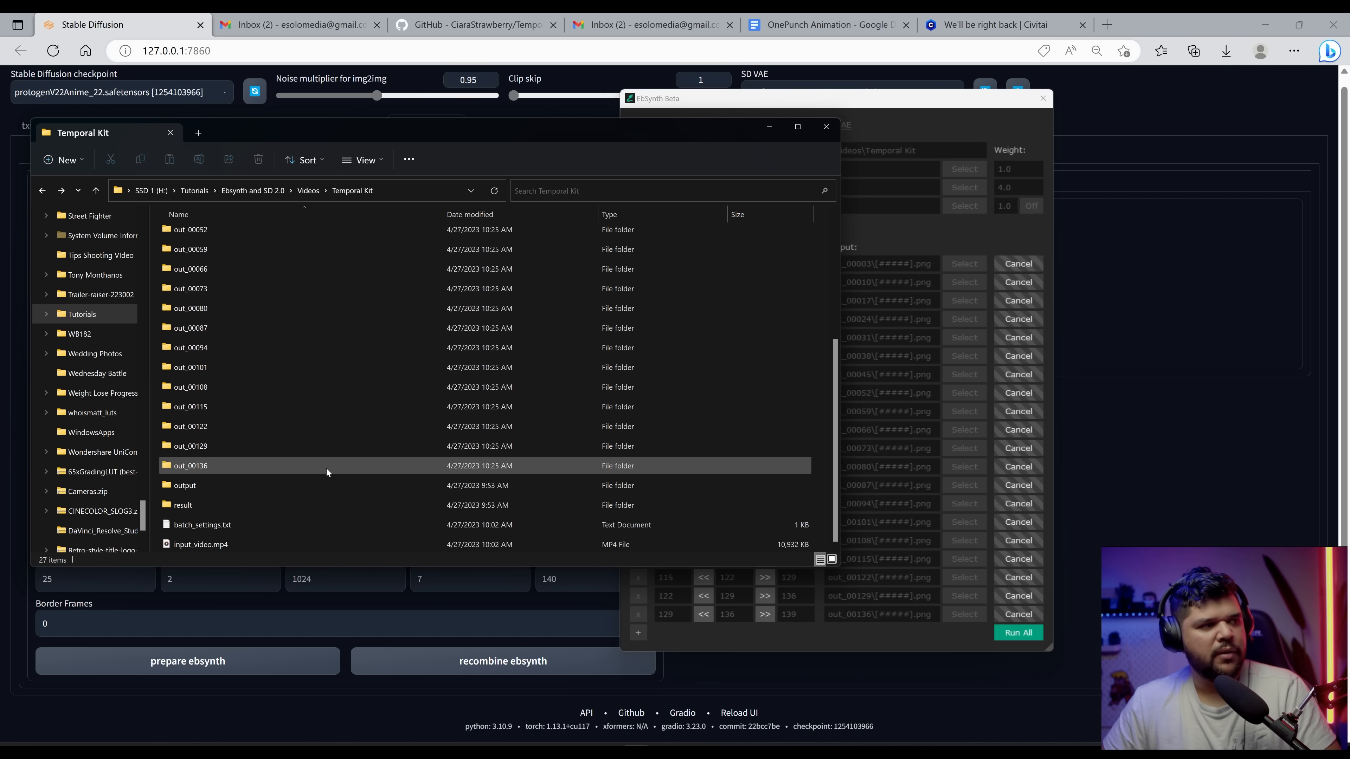
Step: Recombine the EbSynth outputs into a final video using the Temporal-Kit recombine function
scroll(258, 372, "up", 4)
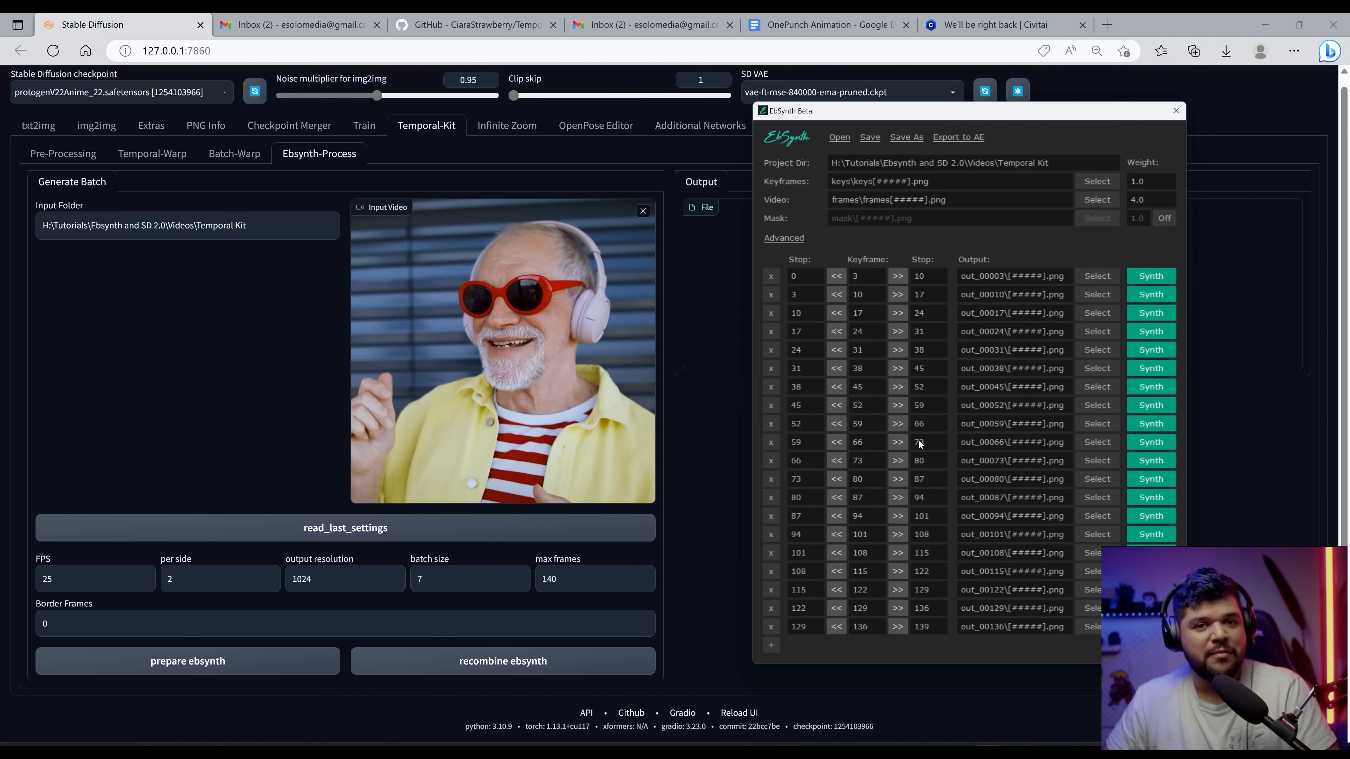
left_click(570, 671)
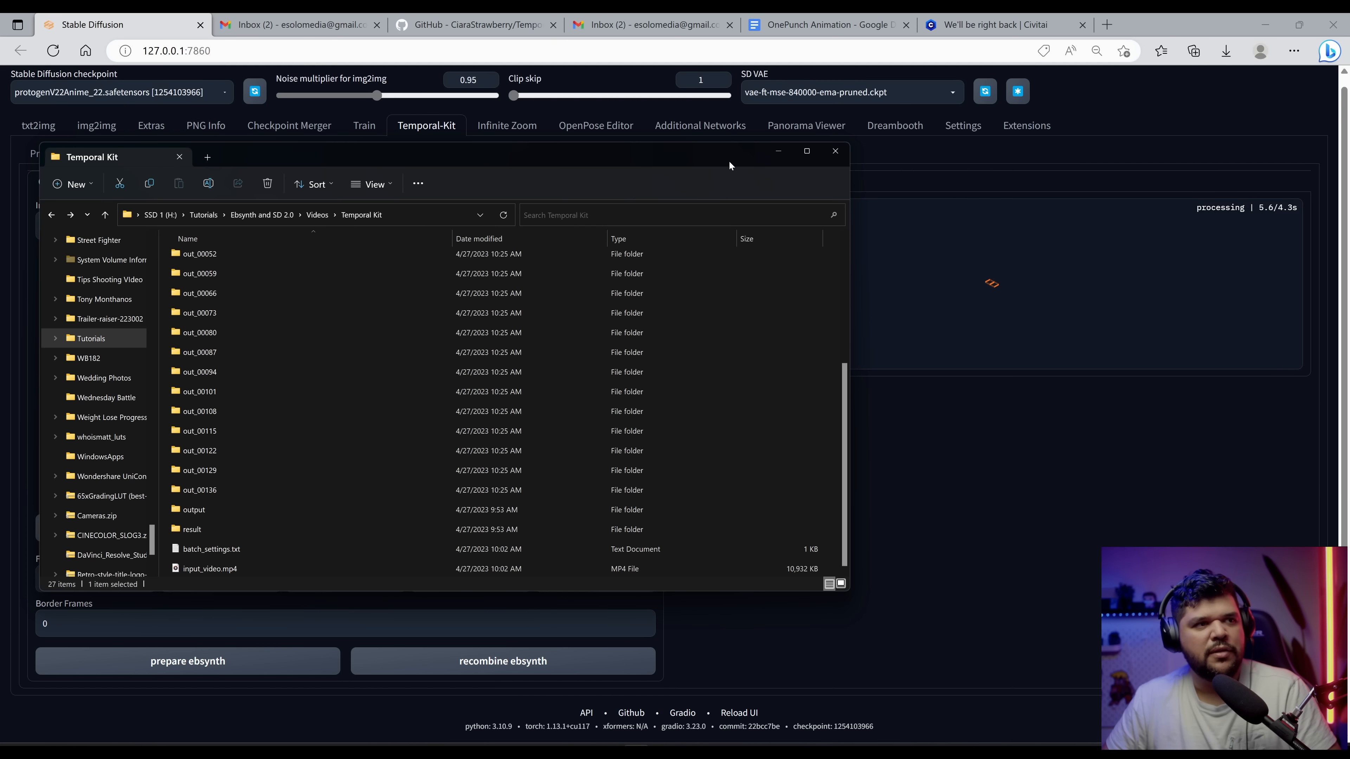
left_click_drag(729, 166, 977, 181)
left_click_drag(976, 181, 1058, 171)
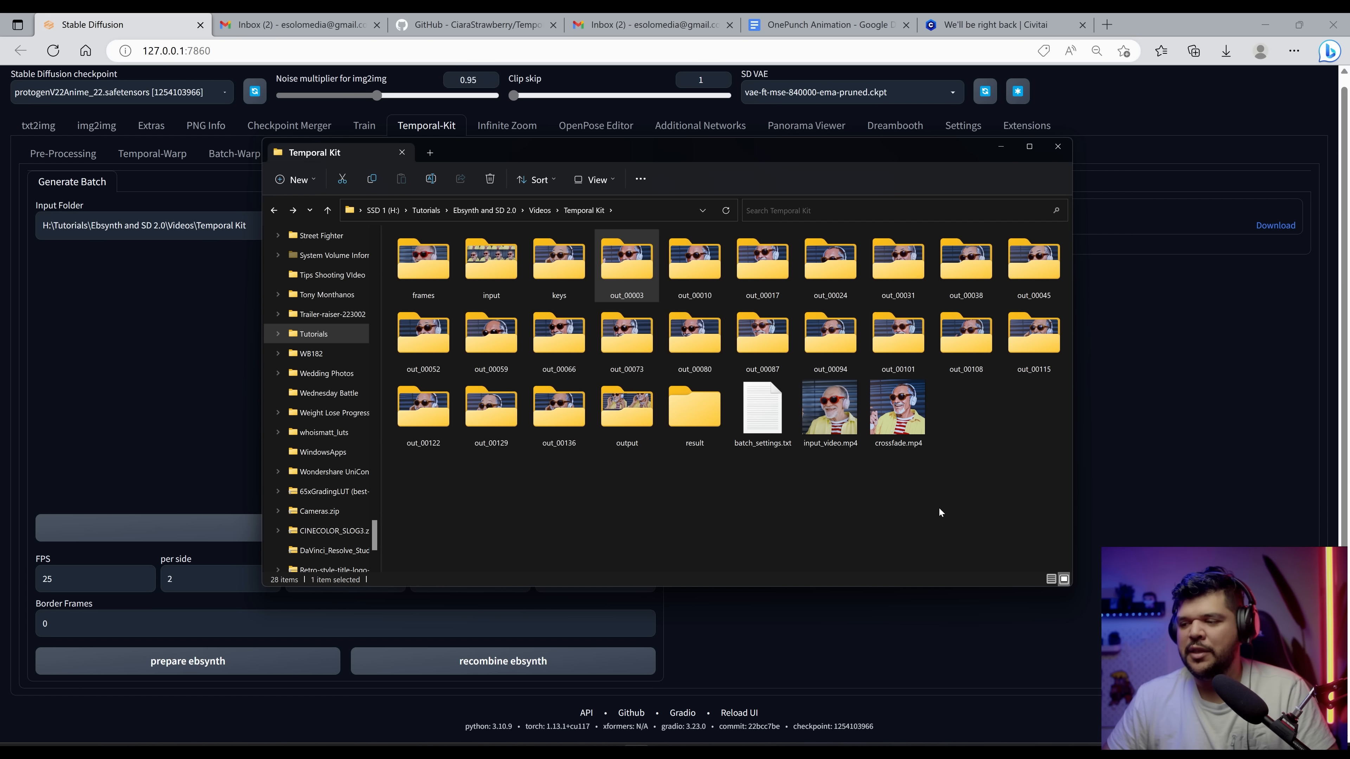
Step: Open the crossfade.mp4 result from the Temporal Kit folder and play it in the media player
left_click(924, 437)
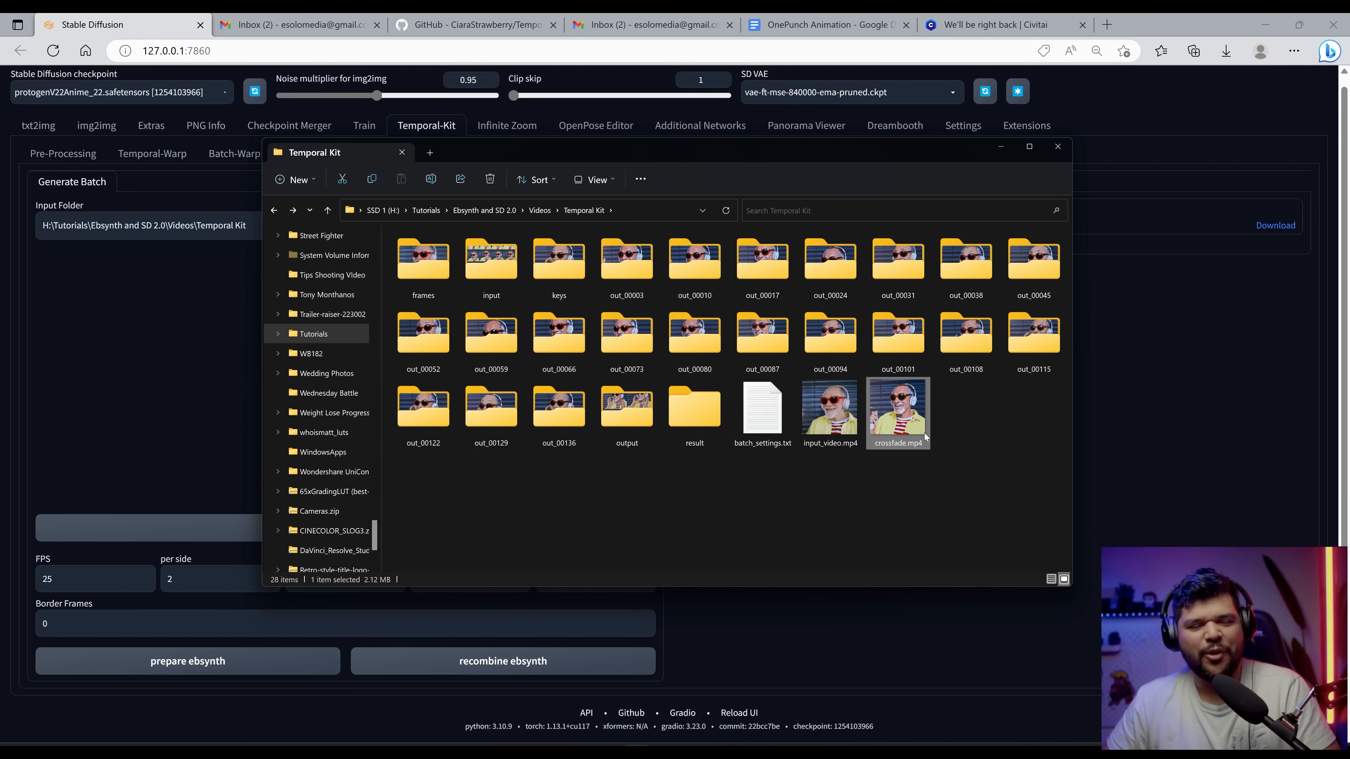
double_click(925, 437)
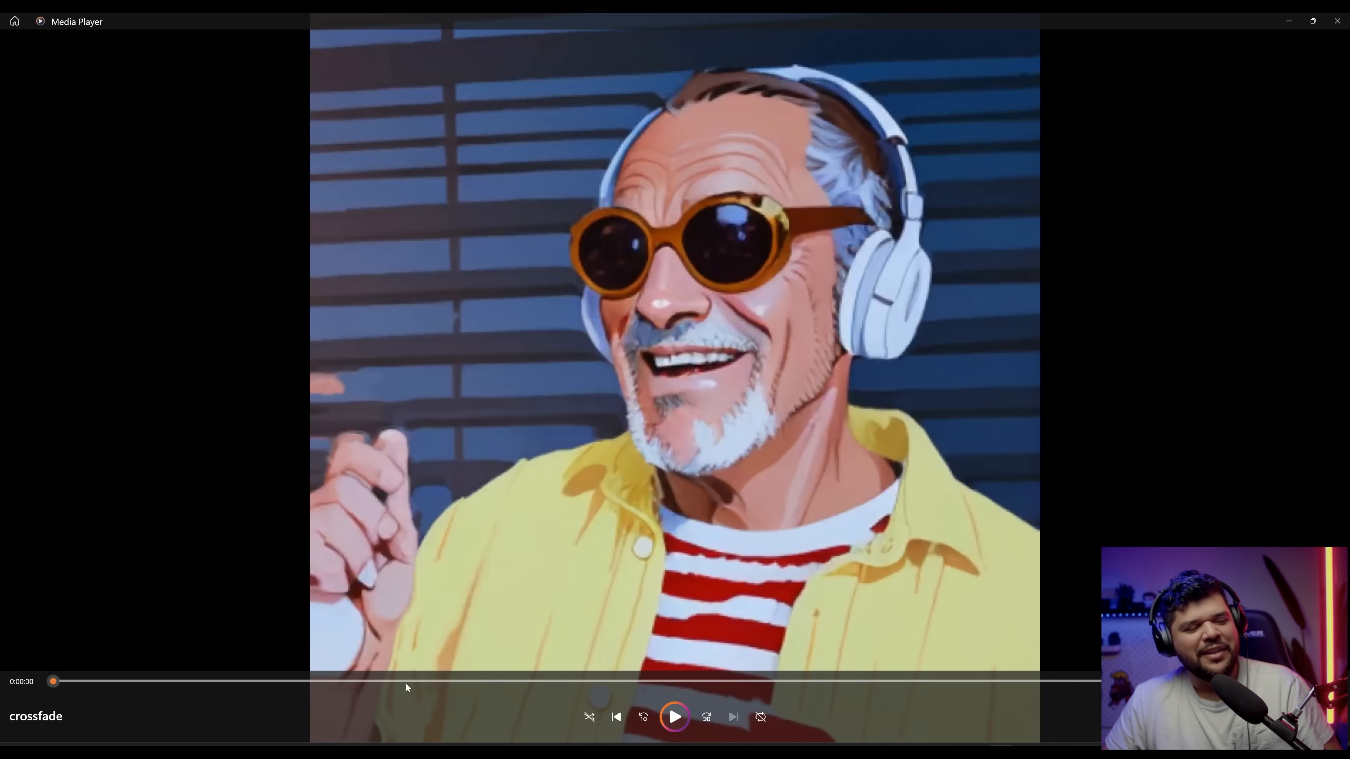
left_click(668, 728)
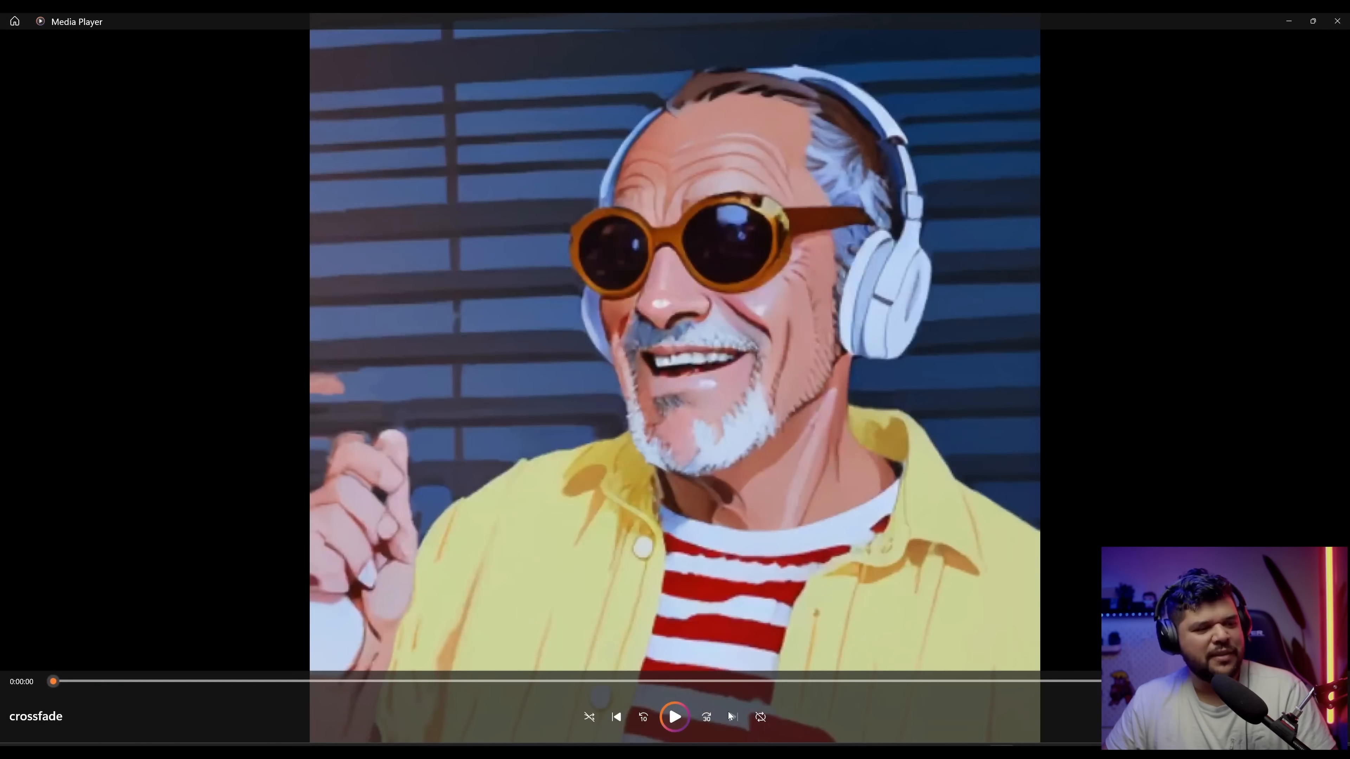
left_click(685, 721)
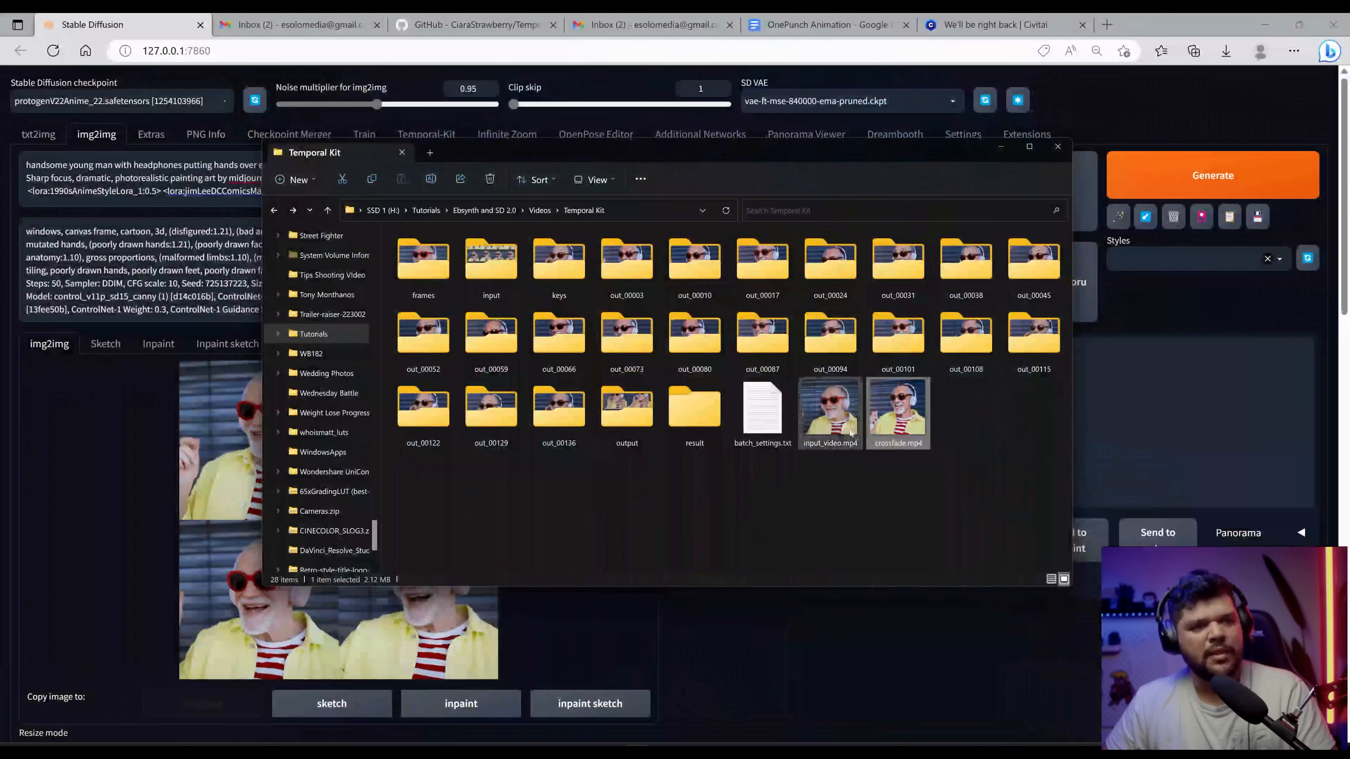
double_click(842, 434)
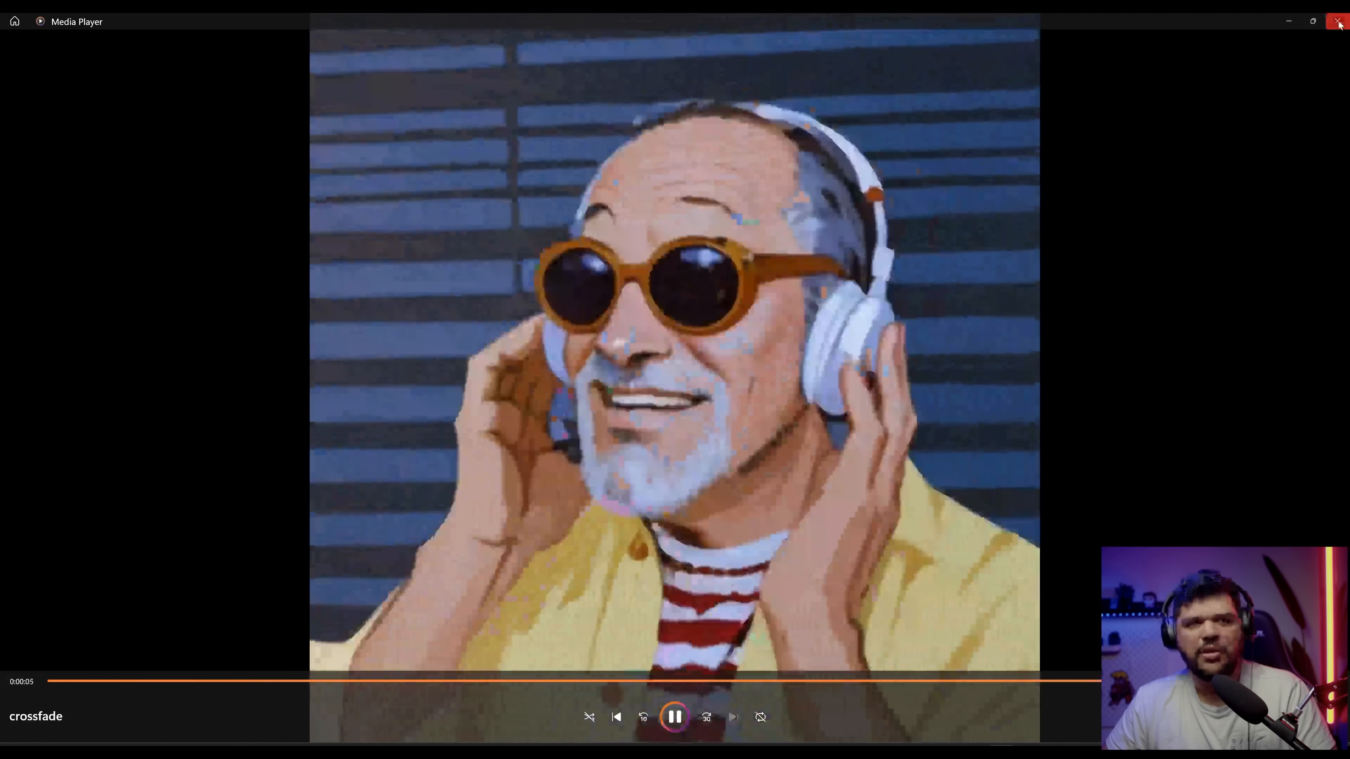
left_click(1338, 23)
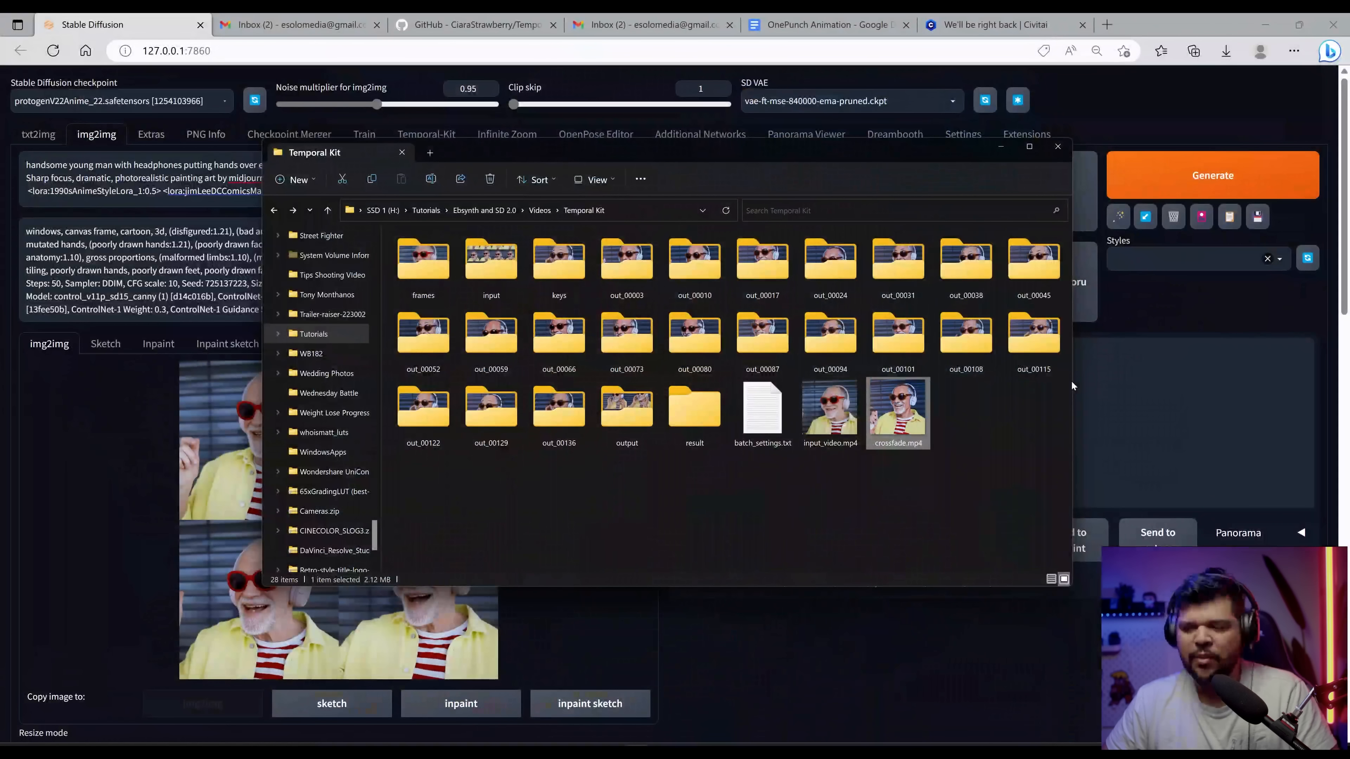
Step: Generate a new img2img grid with the Snoop Dogg prompt and view the result enlarged
left_click(998, 631)
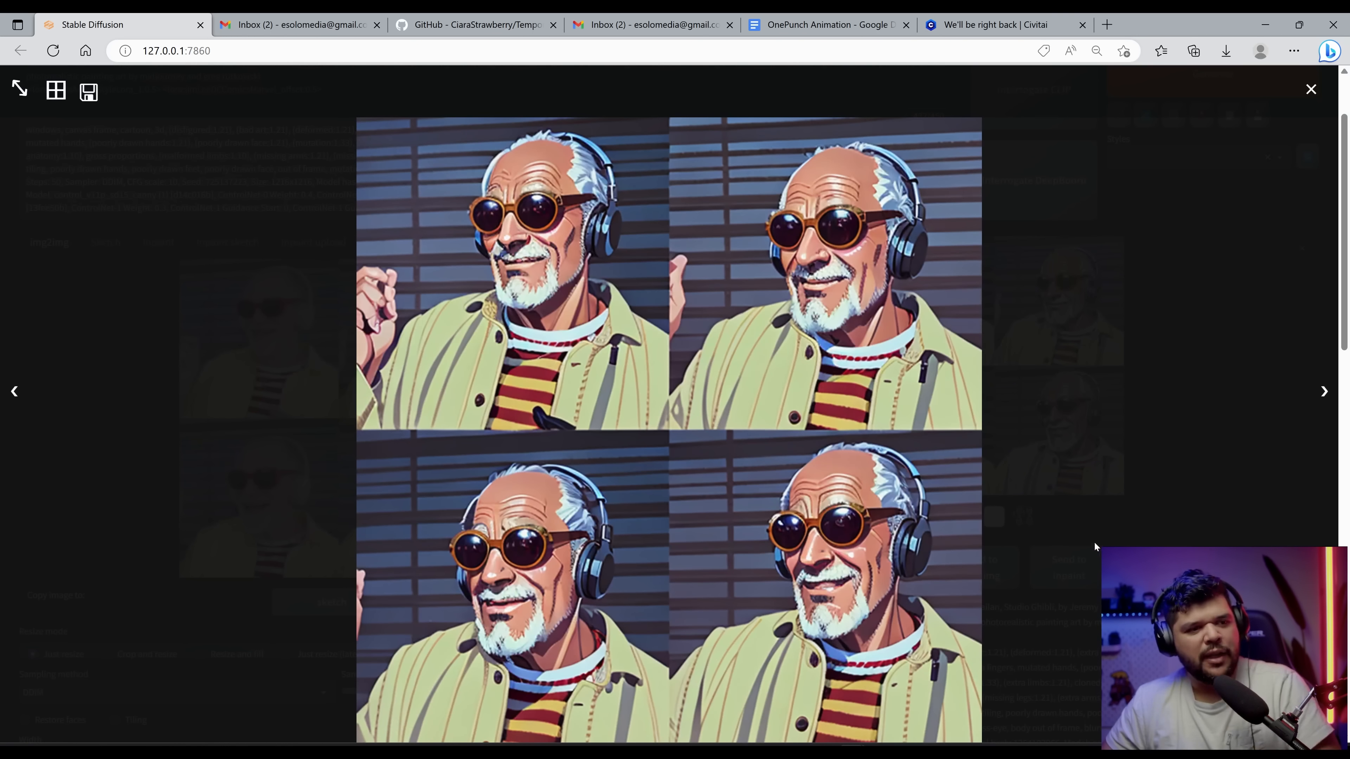
scroll(1094, 544, "down", 2)
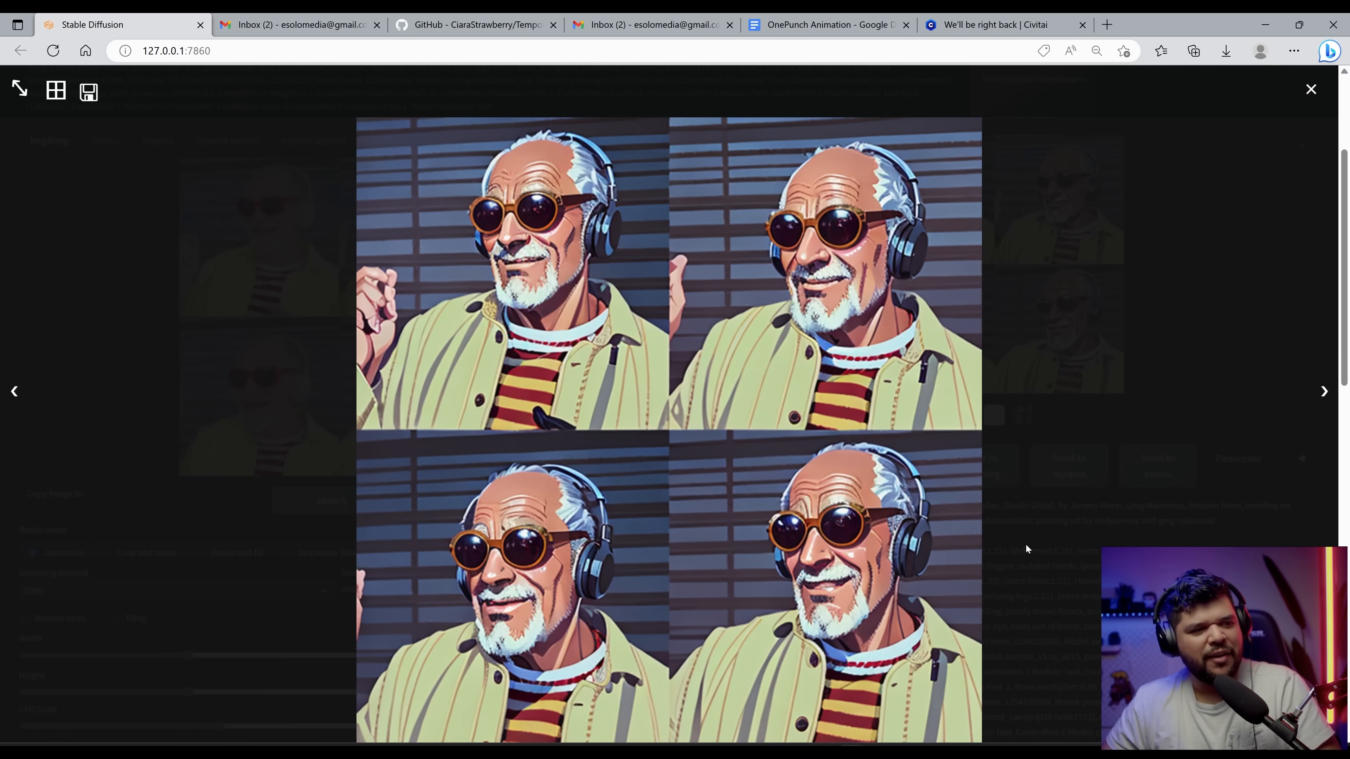
left_click(1080, 490)
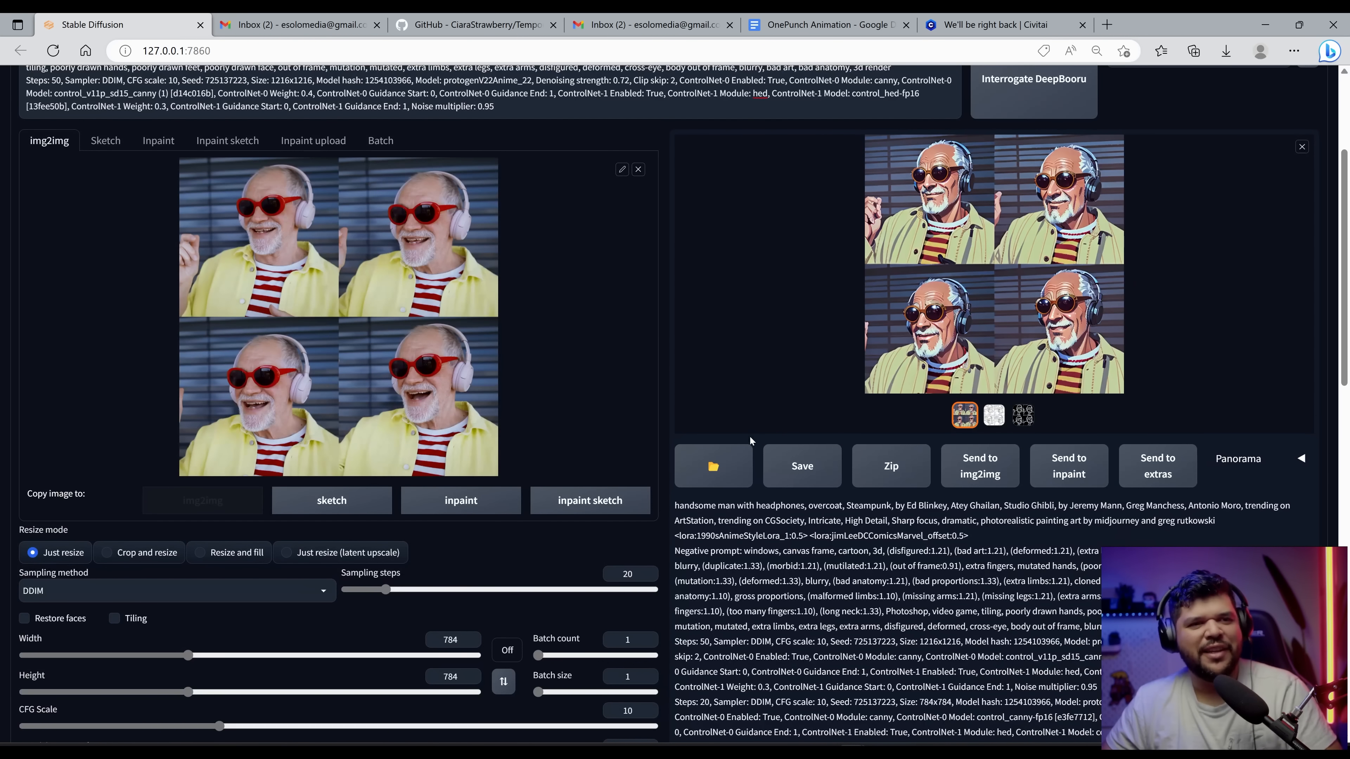
scroll(749, 439, "up", 4)
scroll(655, 497, "down", 12)
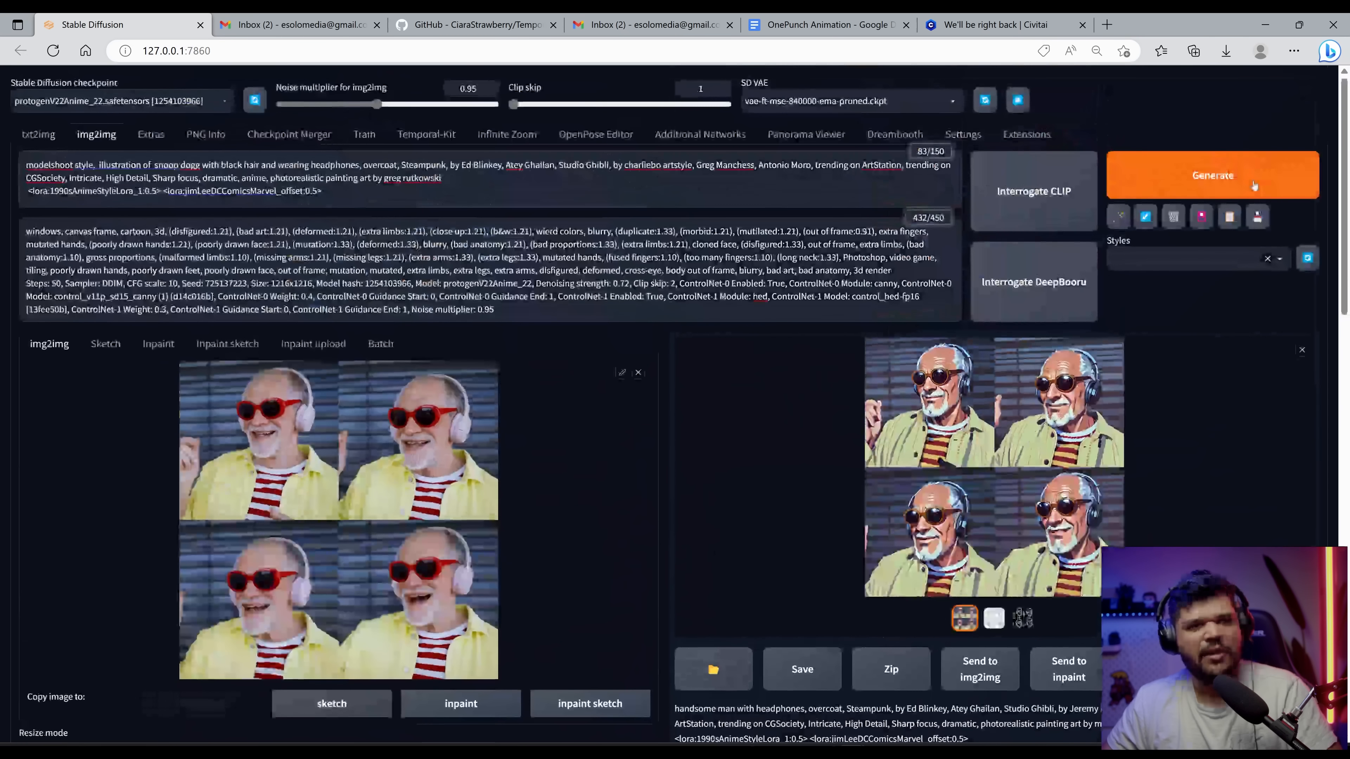
key("ctrl+Return")
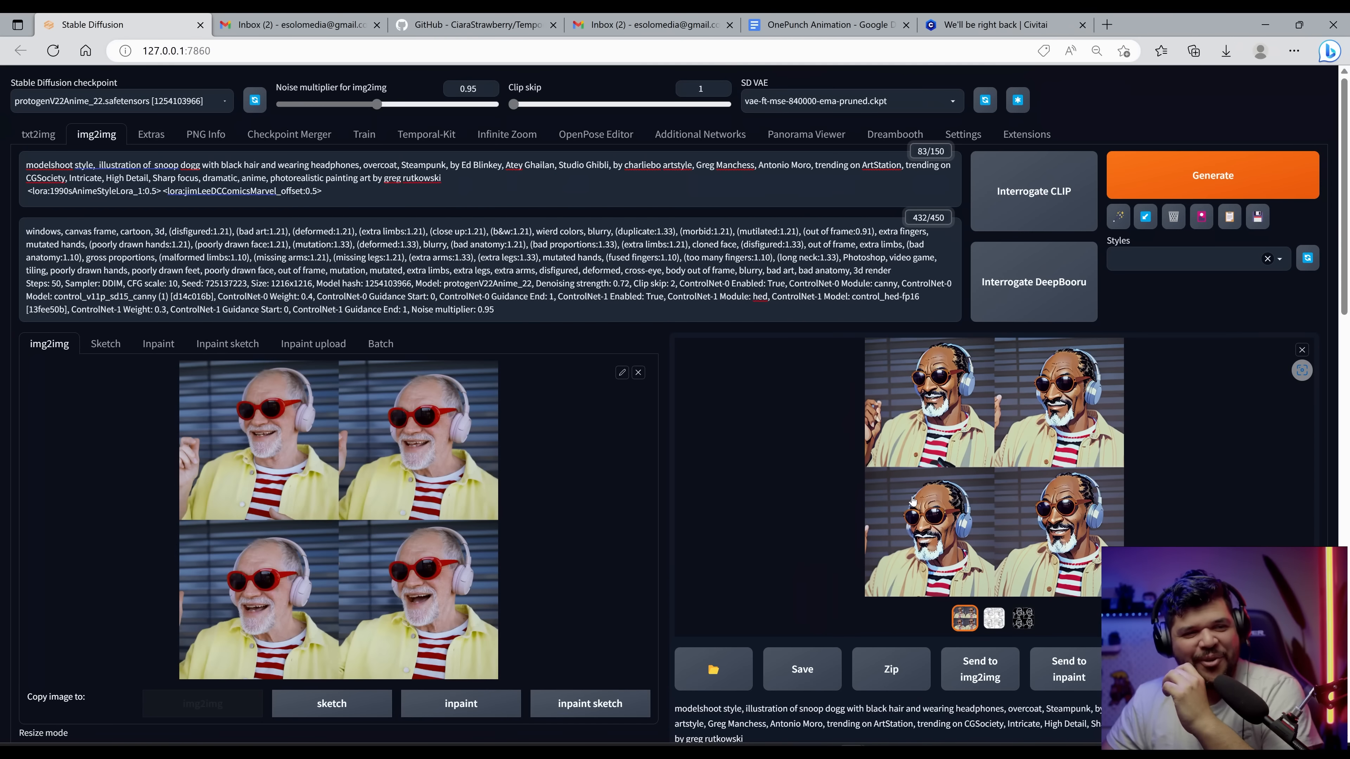
left_click(912, 499)
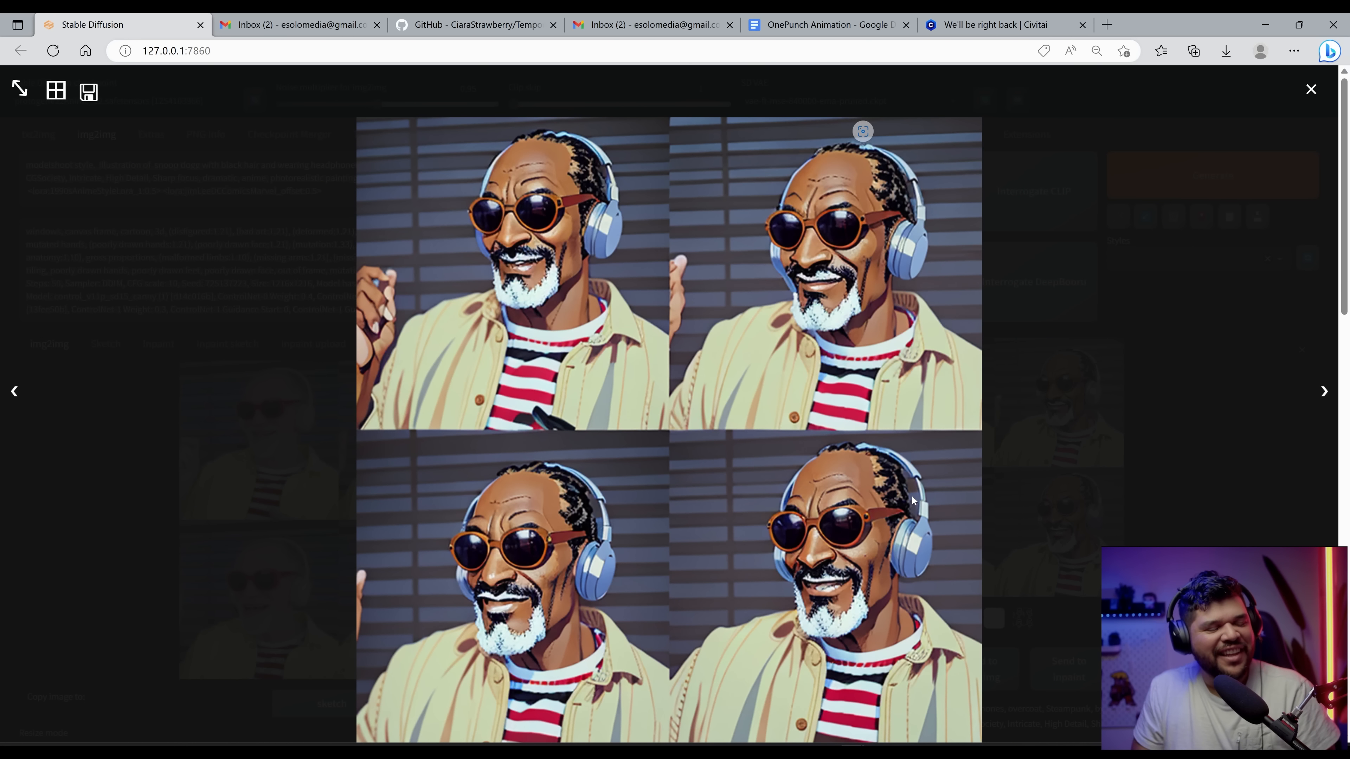
left_click(912, 496)
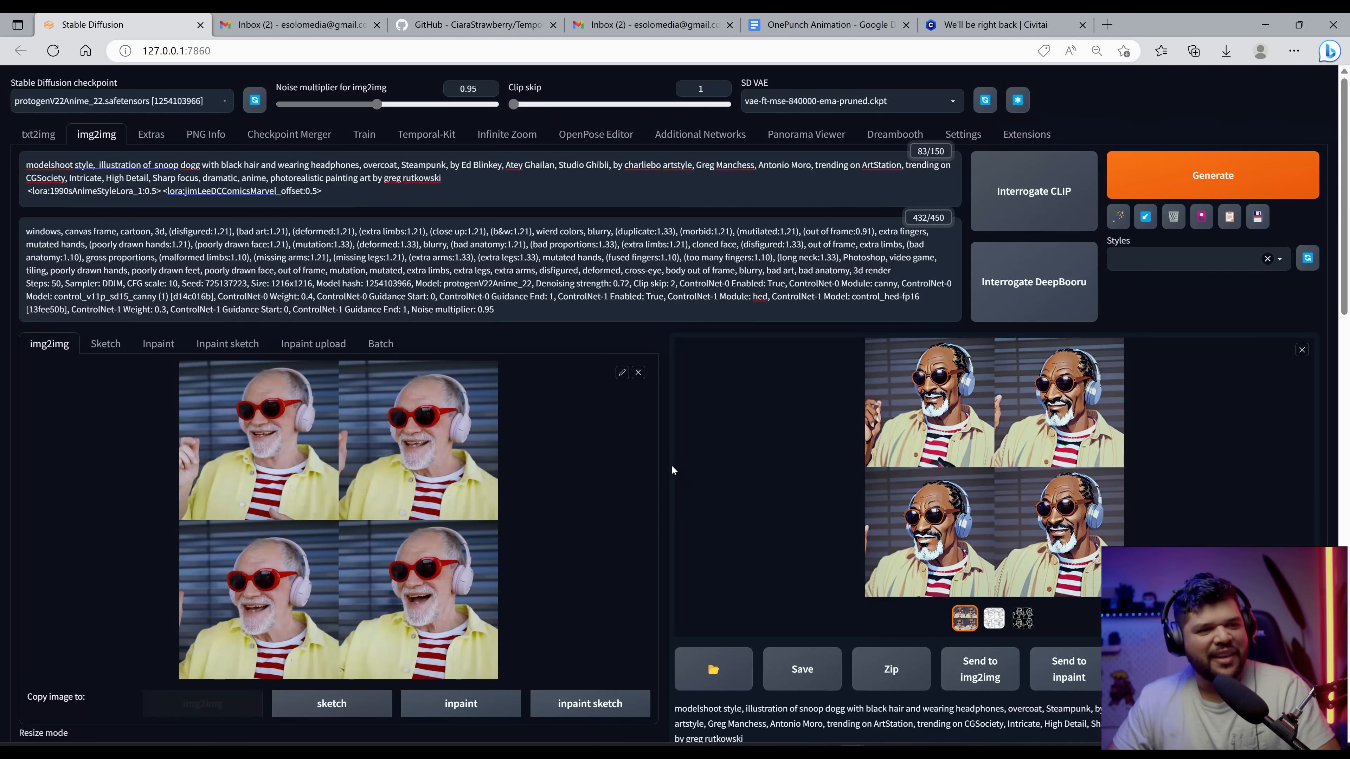
Step: Play the Snoop Dogg crossfade video in the media player
left_click(1264, 25)
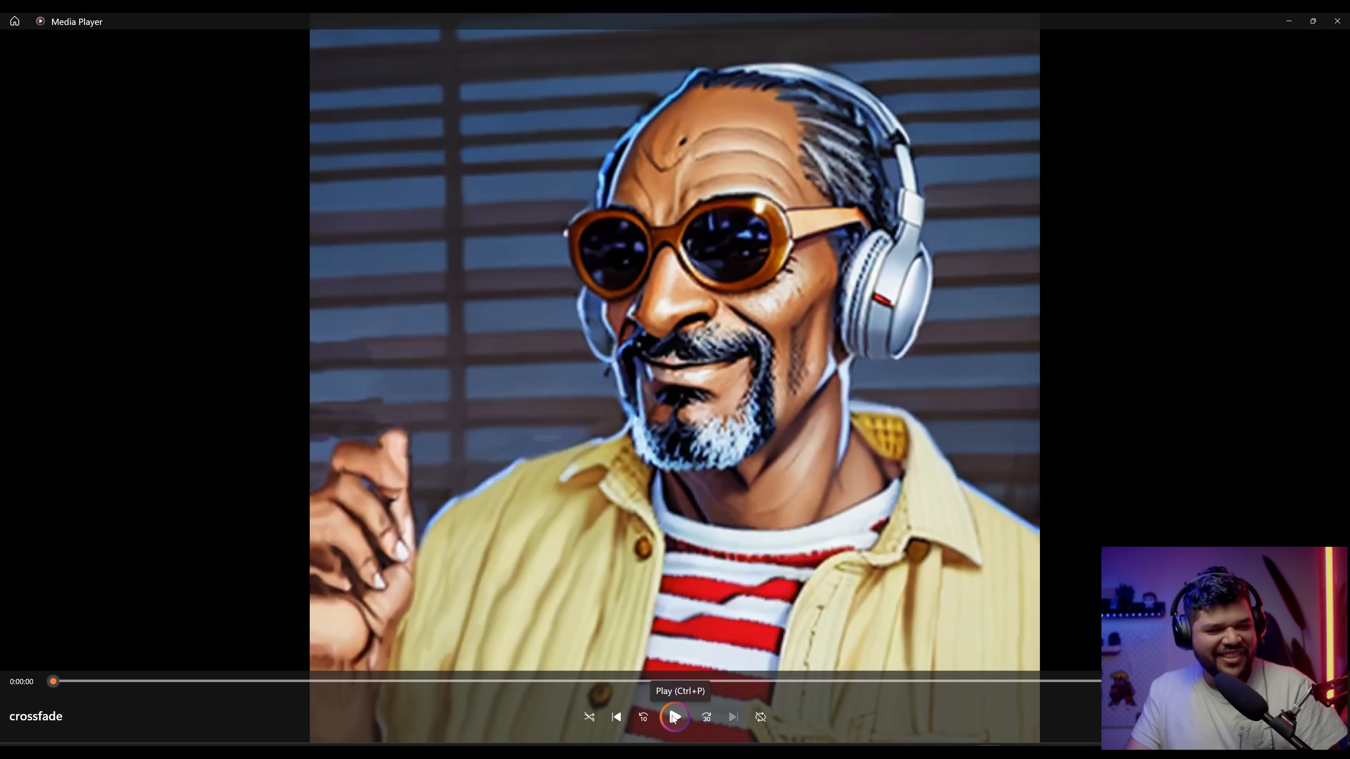
left_click(674, 717)
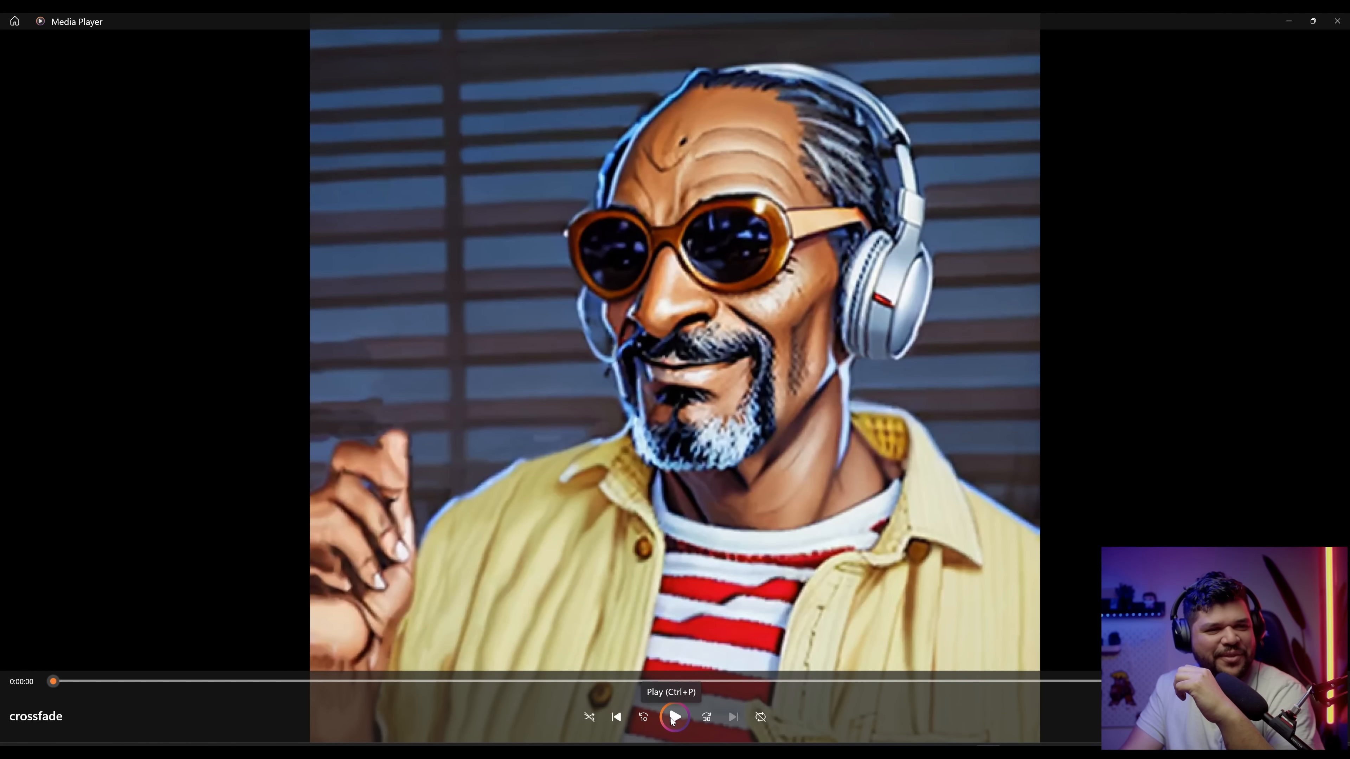
left_click(673, 718)
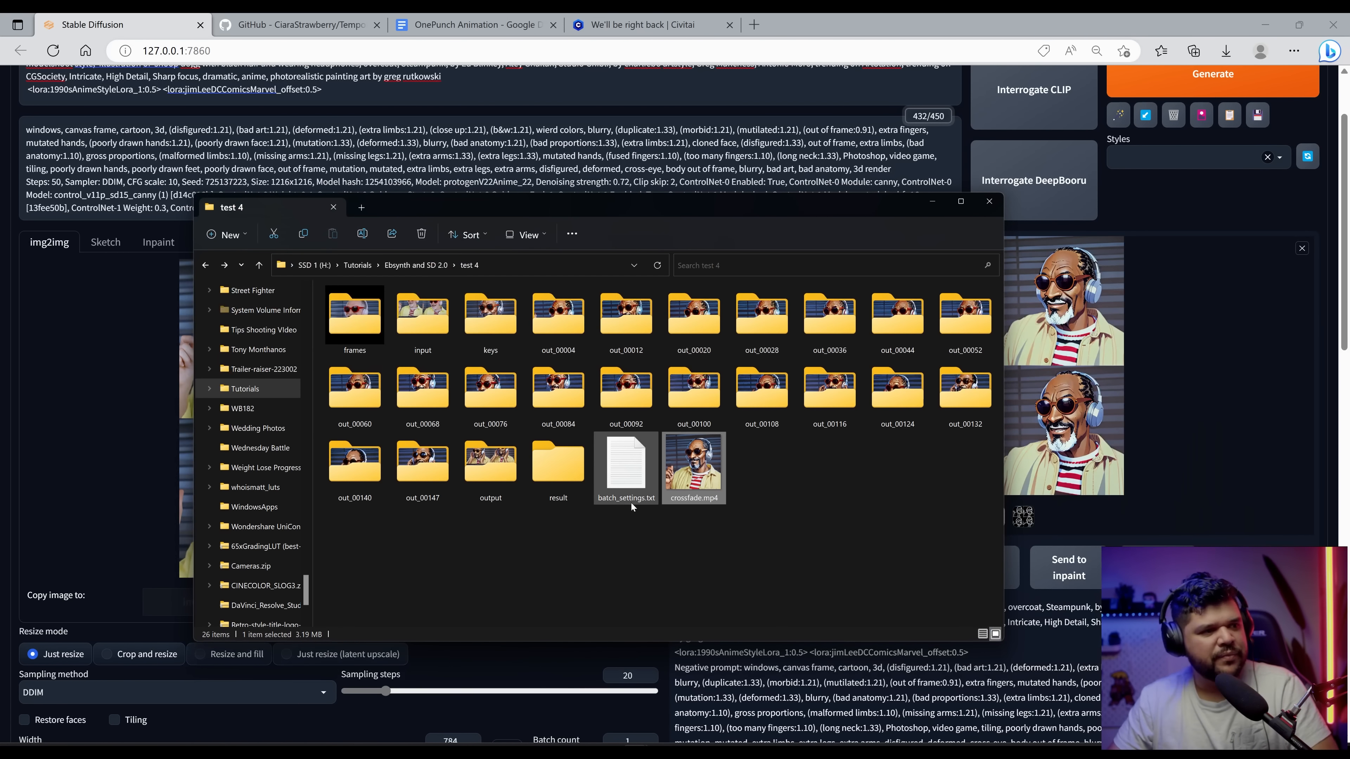
Step: Play the crossfade video from the test 4 folder, then view the input grid image in test 2
double_click(694, 467)
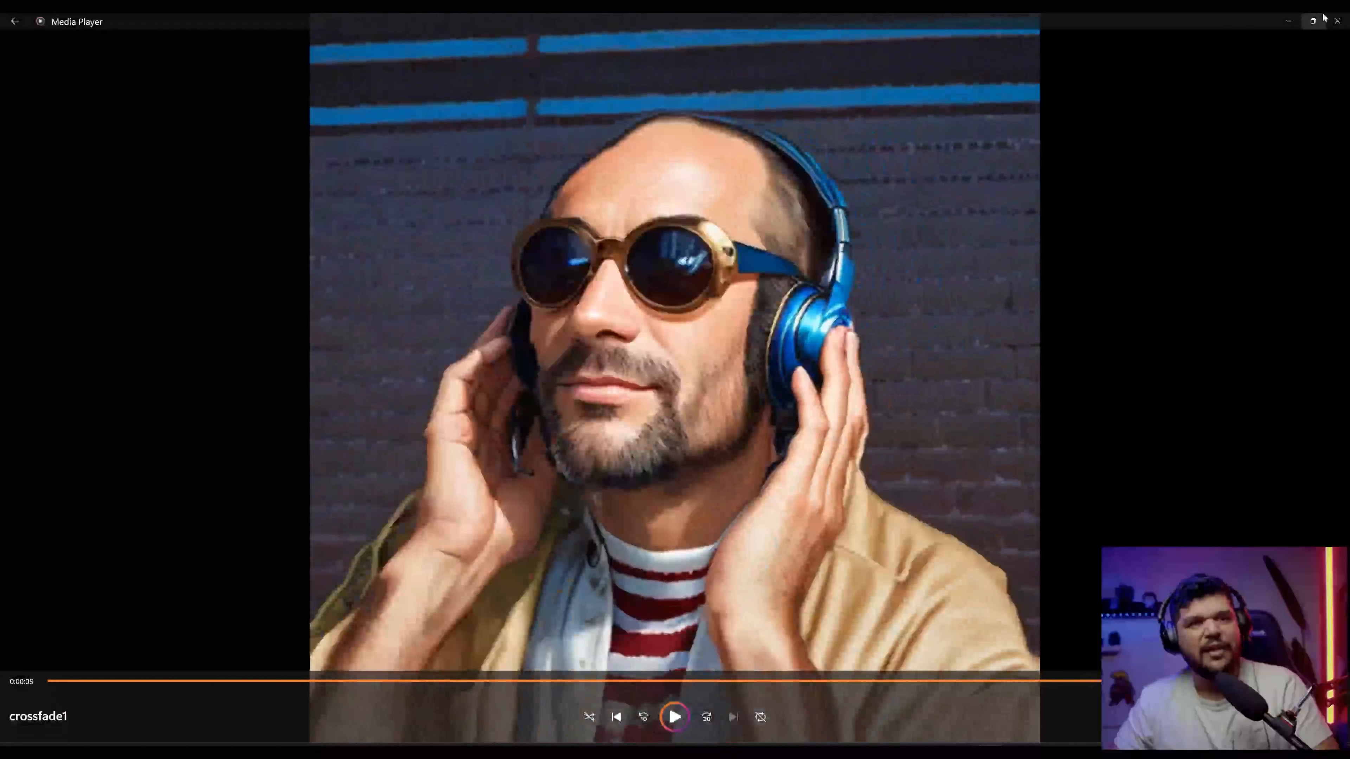
left_click(1336, 20)
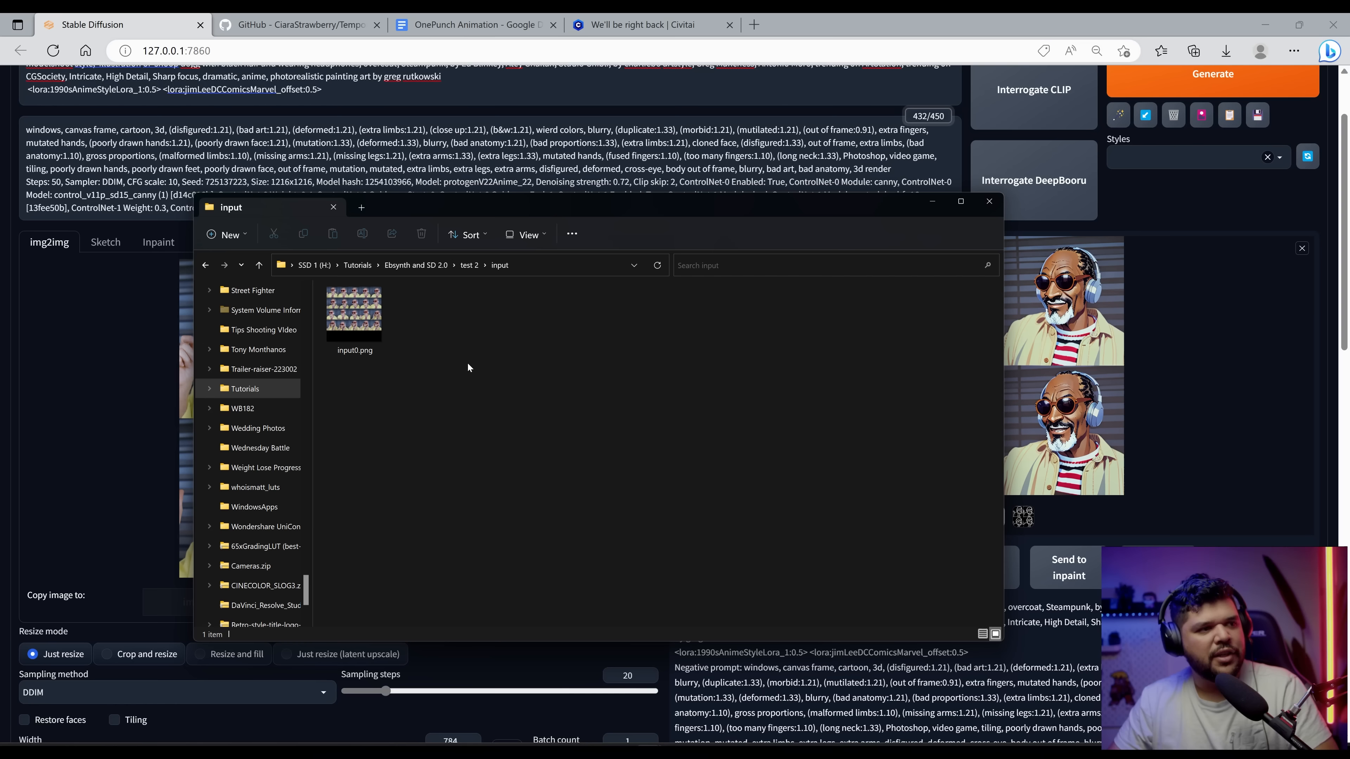
double_click(374, 326)
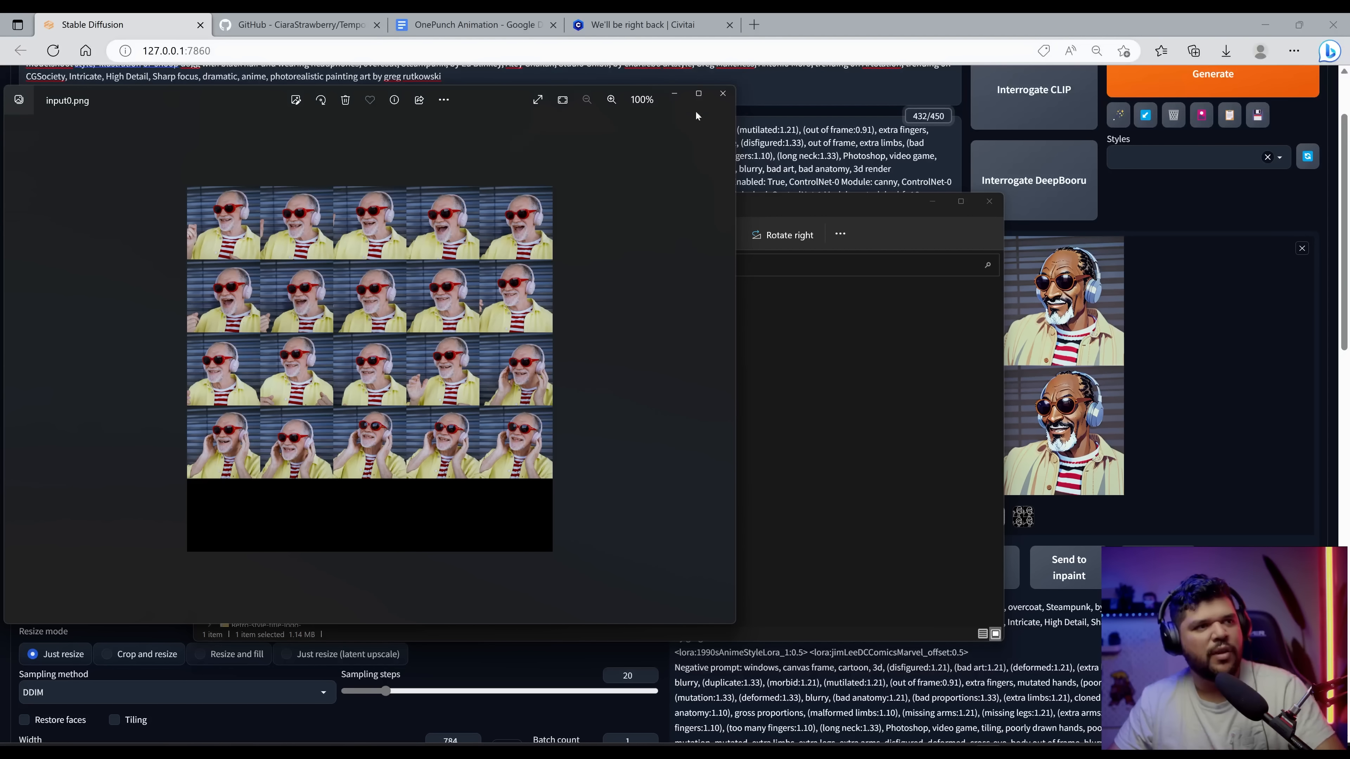
left_click(723, 93)
key("alt+Left")
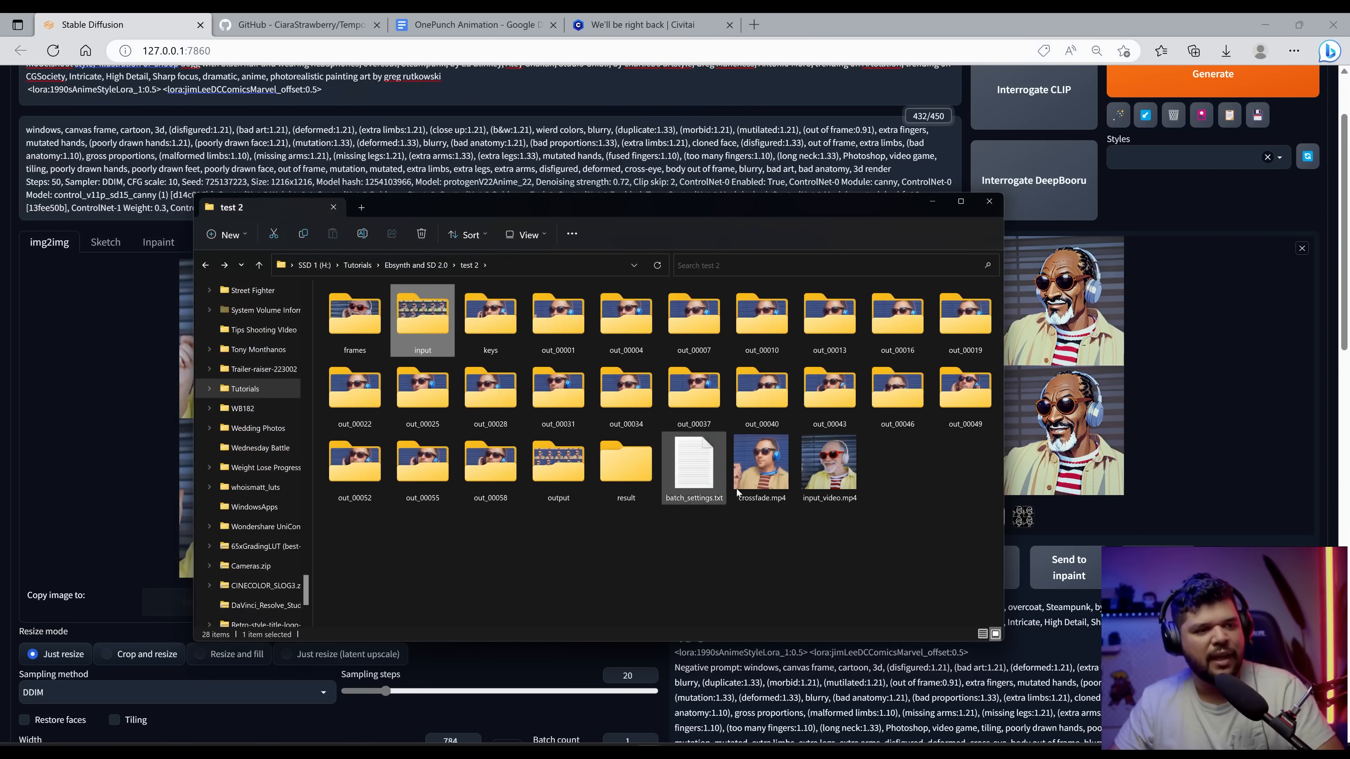
Step: Play the test 2 crossfade video and reopen its input grid image for comparison
double_click(753, 479)
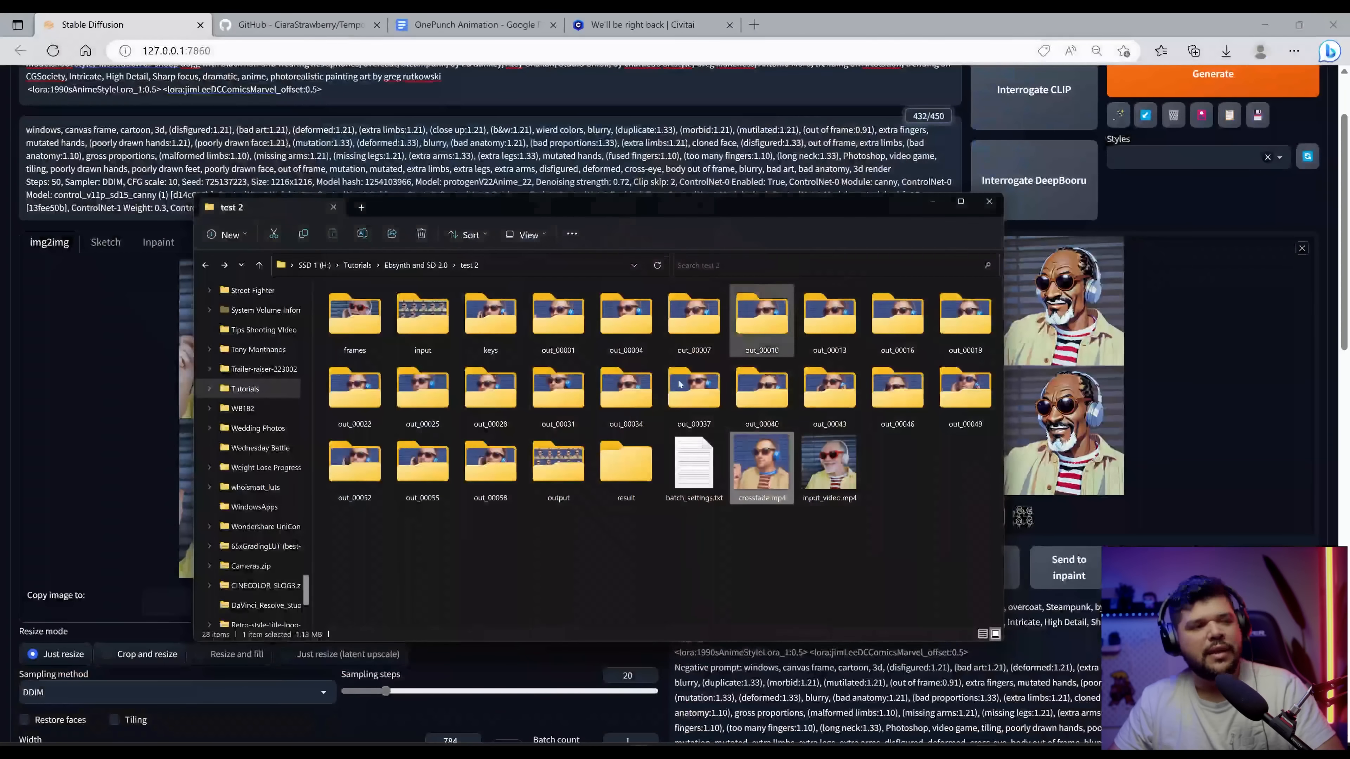
left_click(1337, 21)
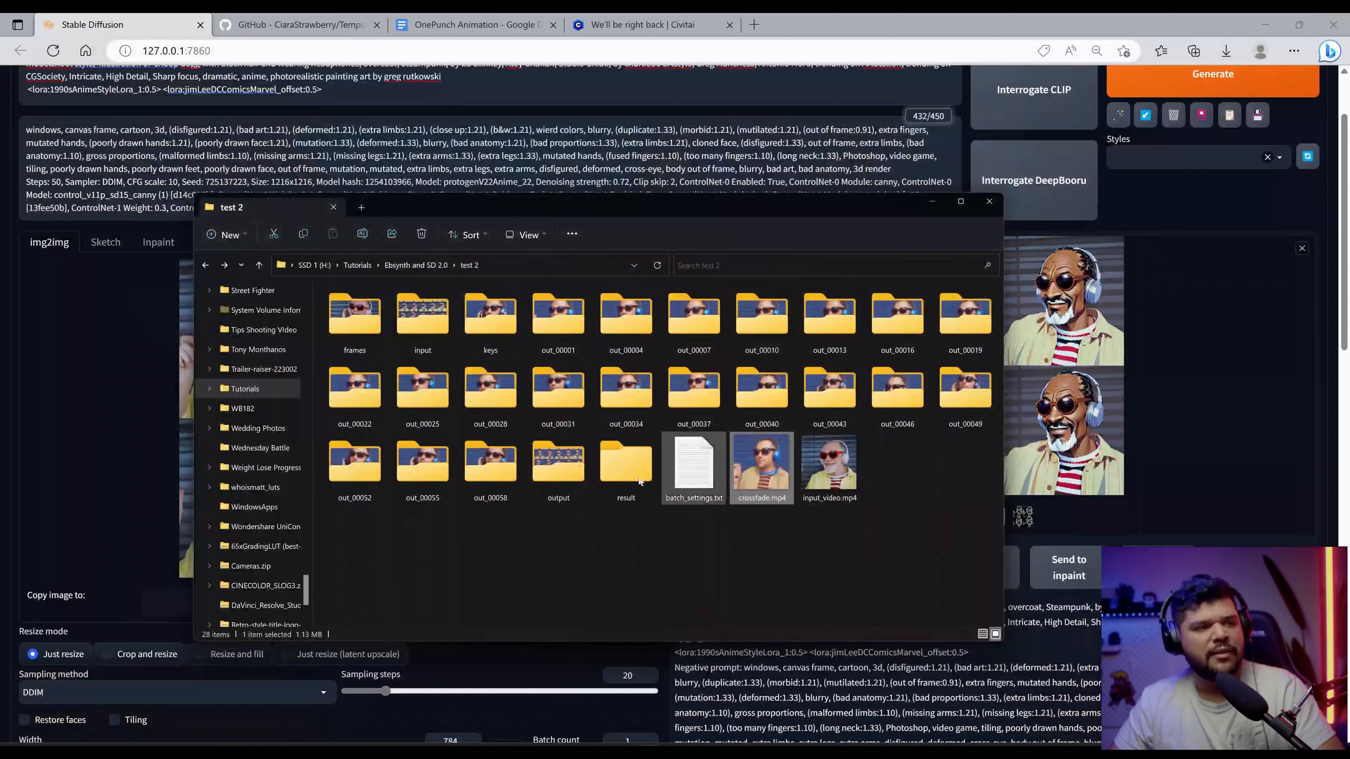
double_click(423, 320)
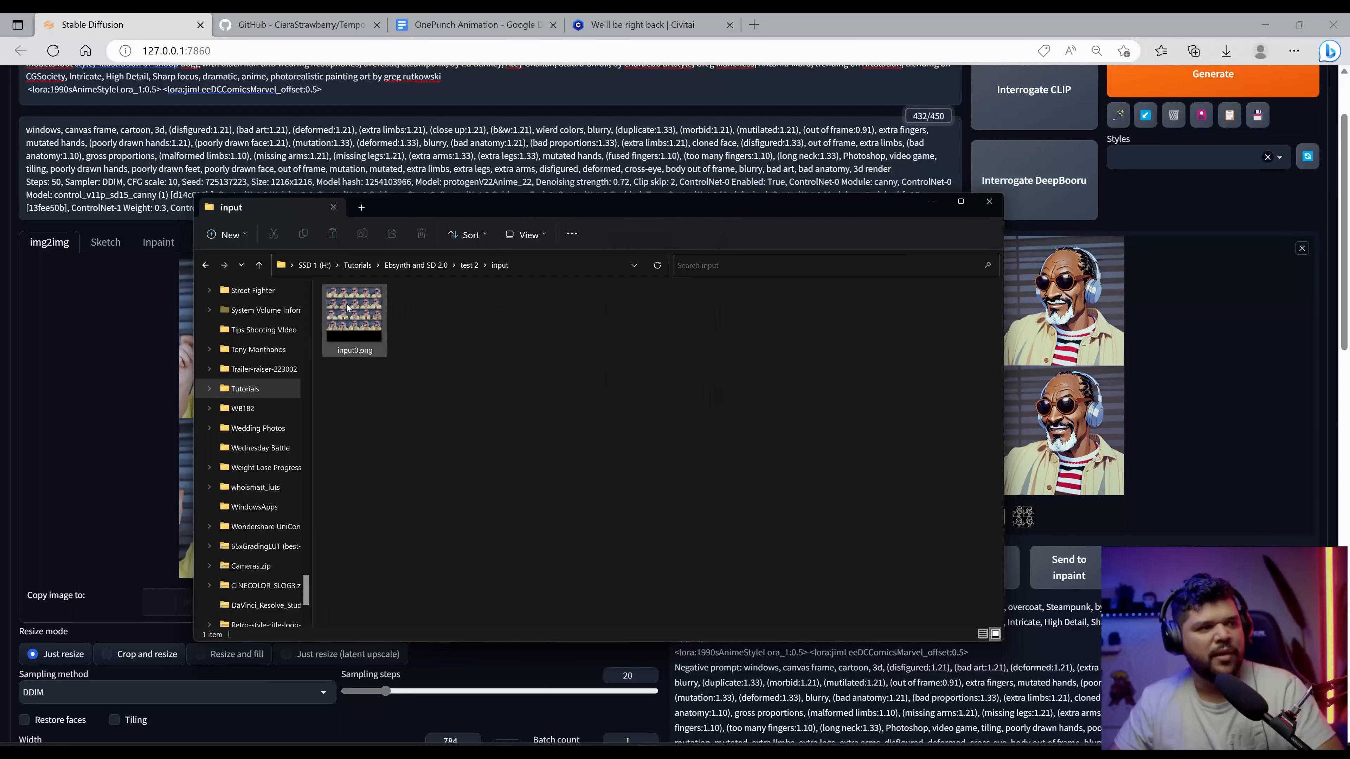
double_click(355, 319)
left_click(722, 94)
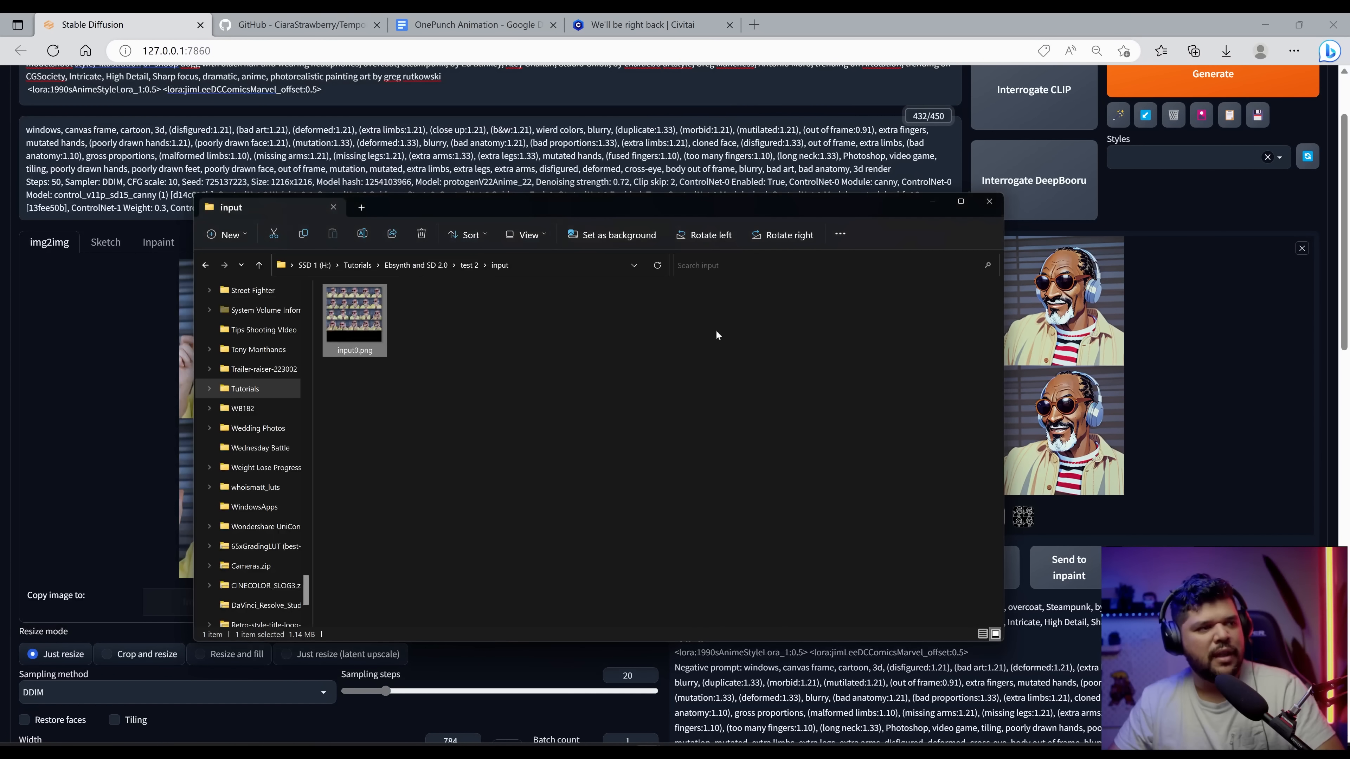
key("alt+Left")
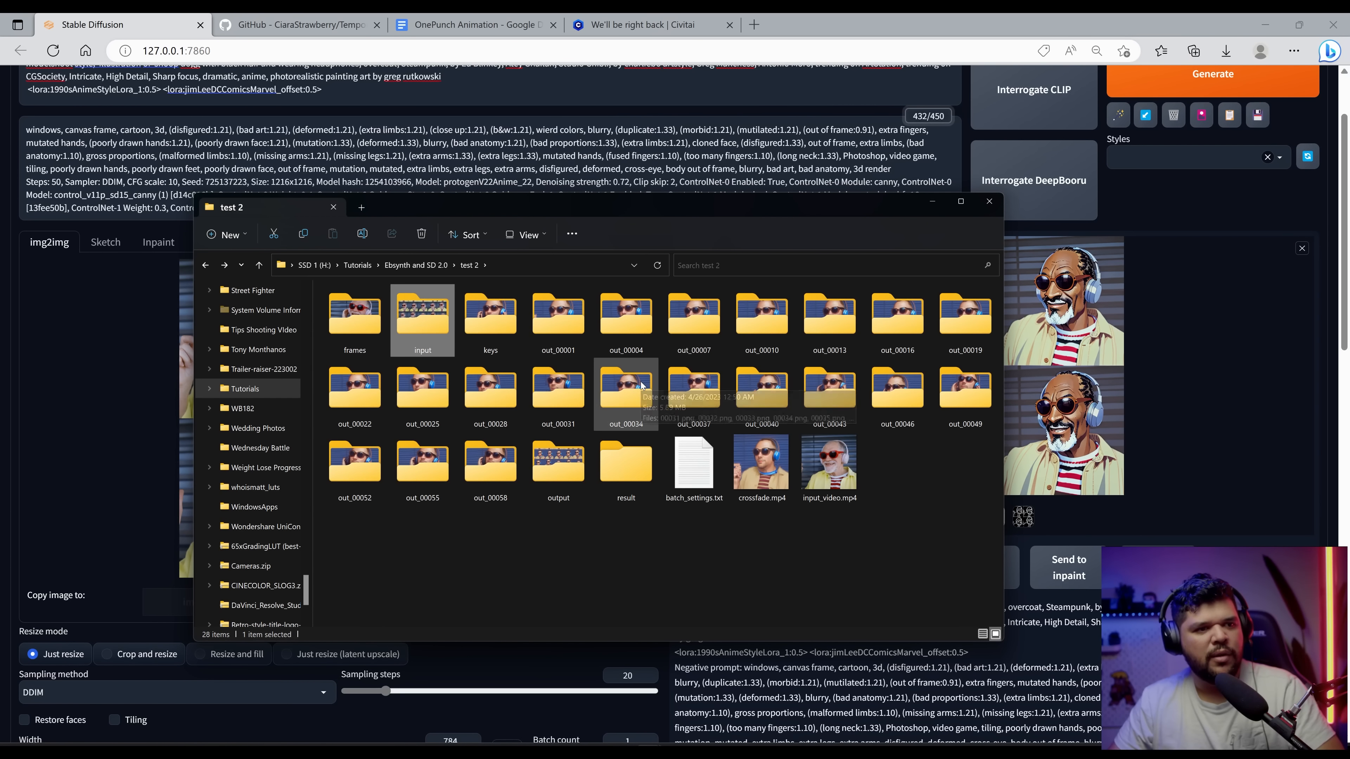
Step: Return to the test 2 folder window and play another crossfade video in the media player
double_click(430, 319)
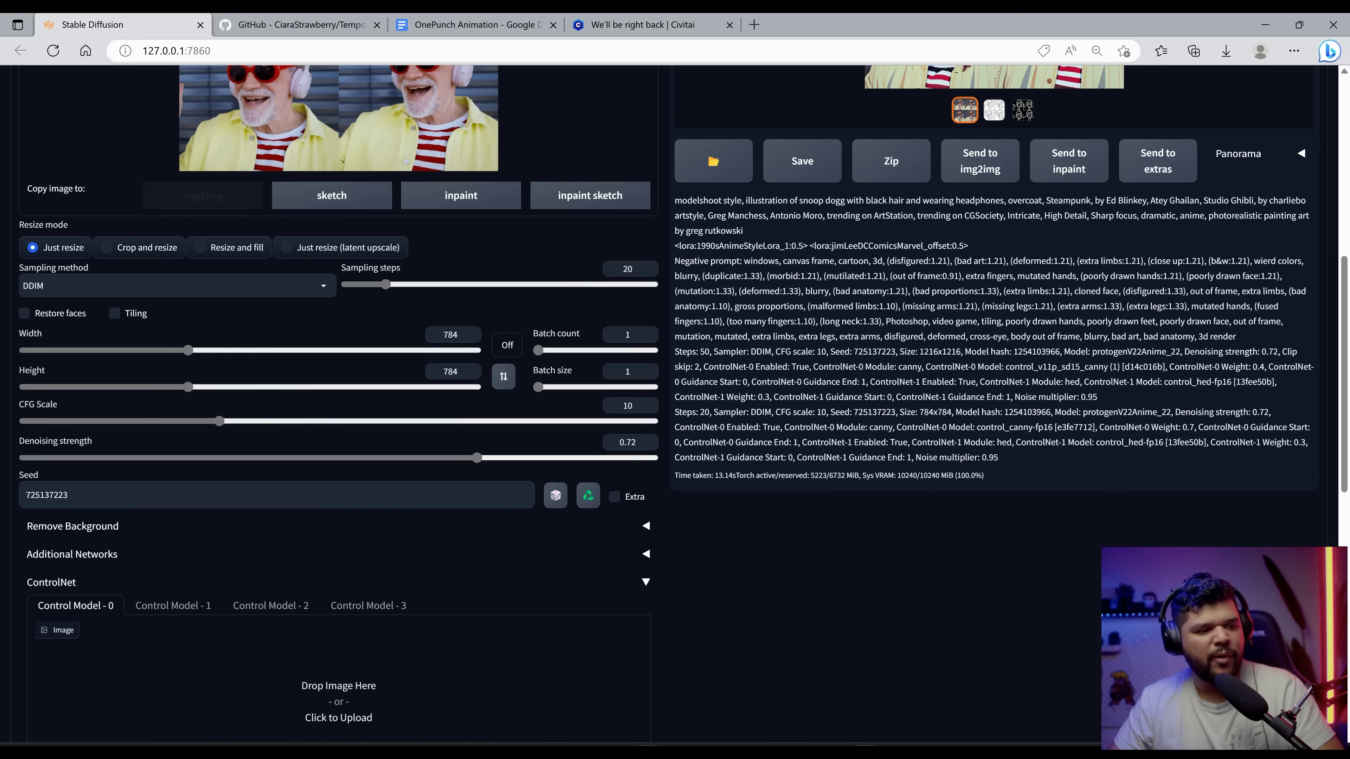
left_click(648, 752)
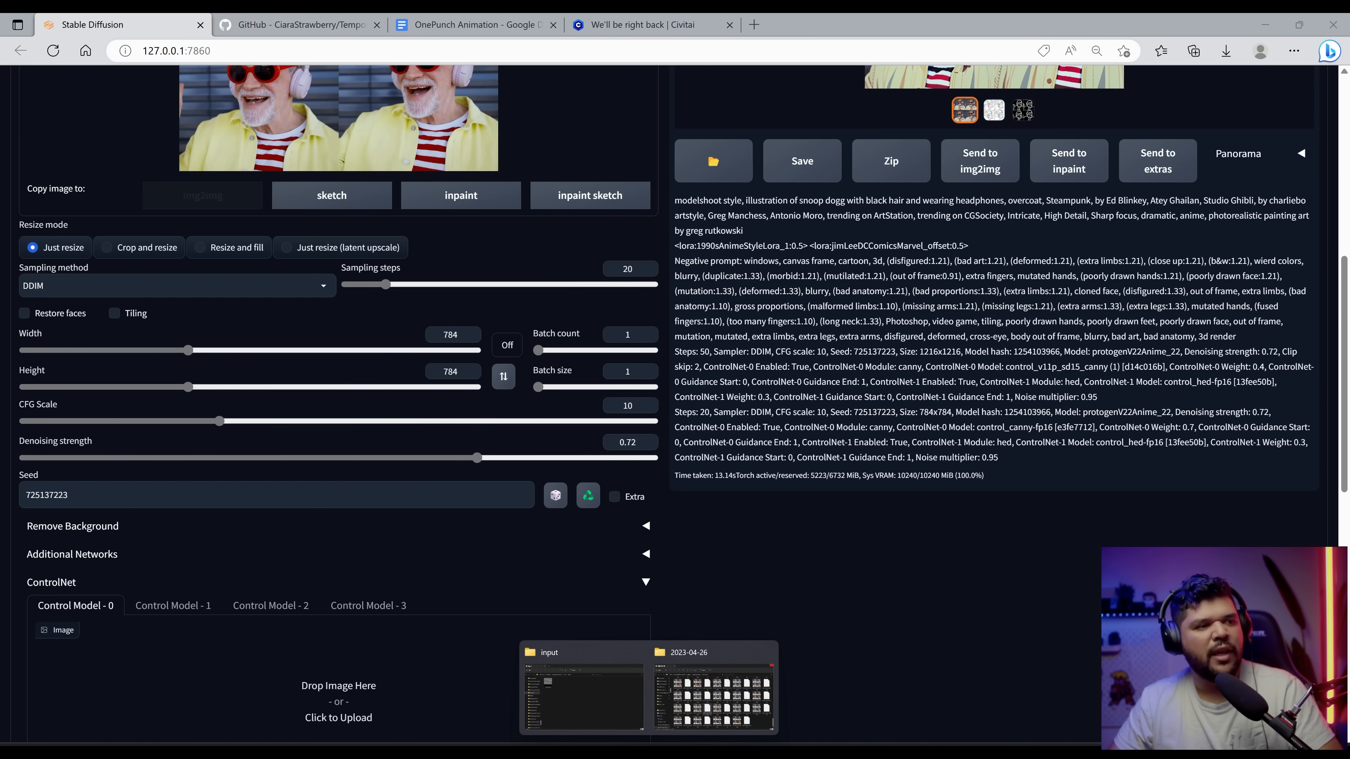
left_click(582, 697)
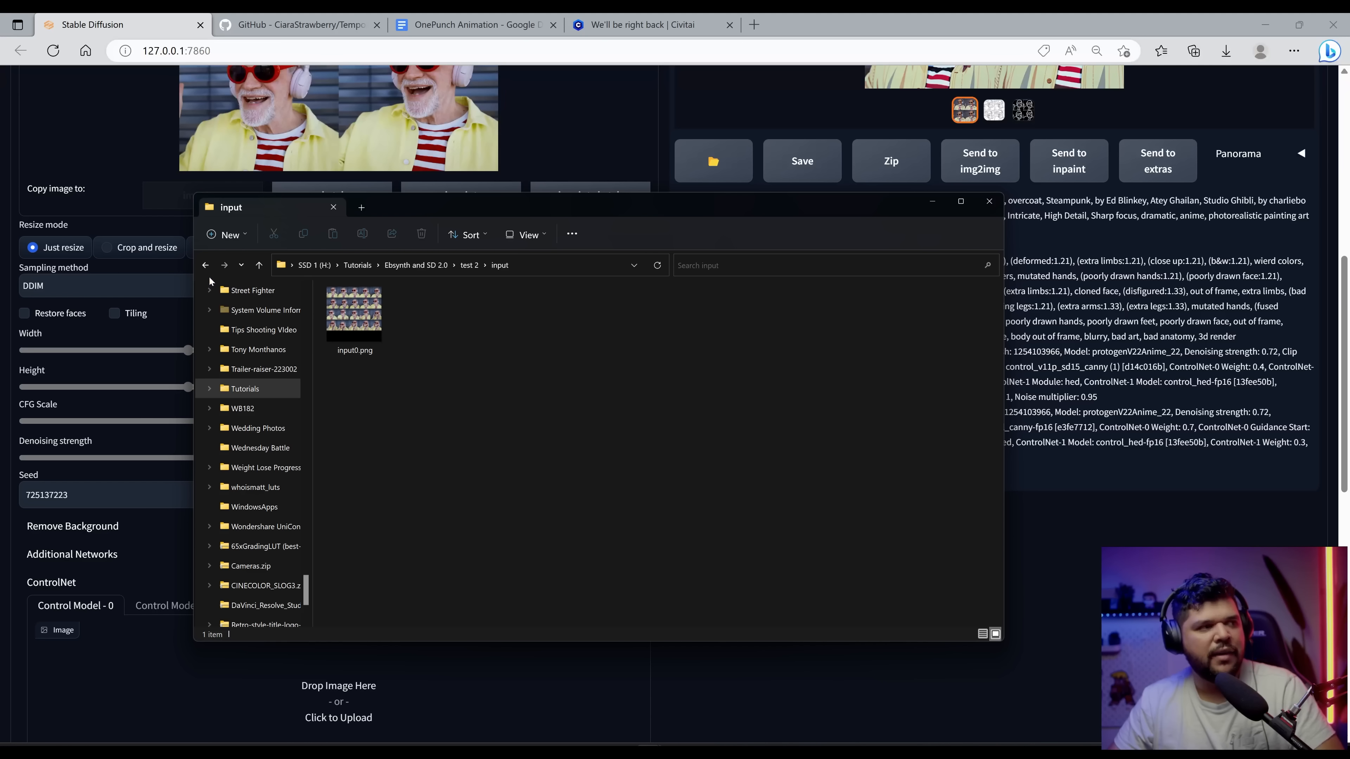
left_click(206, 265)
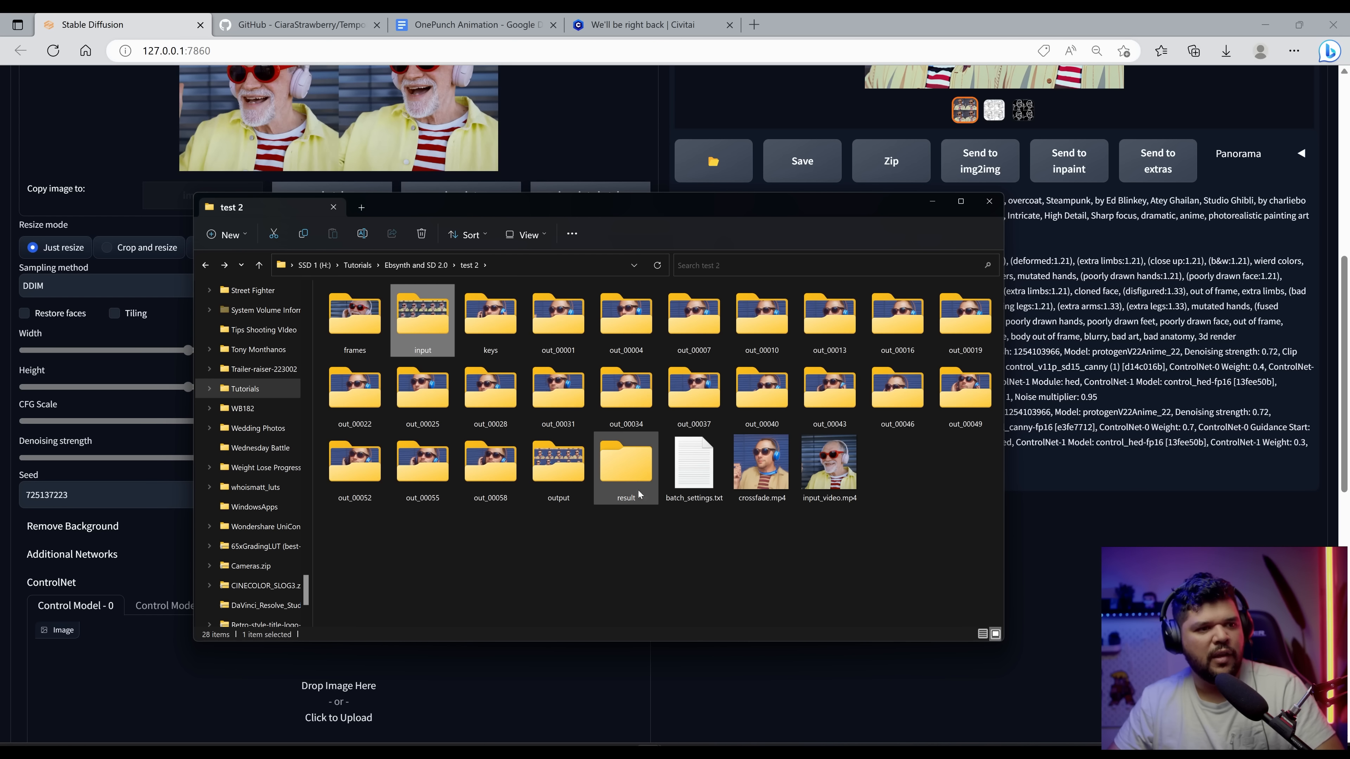
double_click(760, 462)
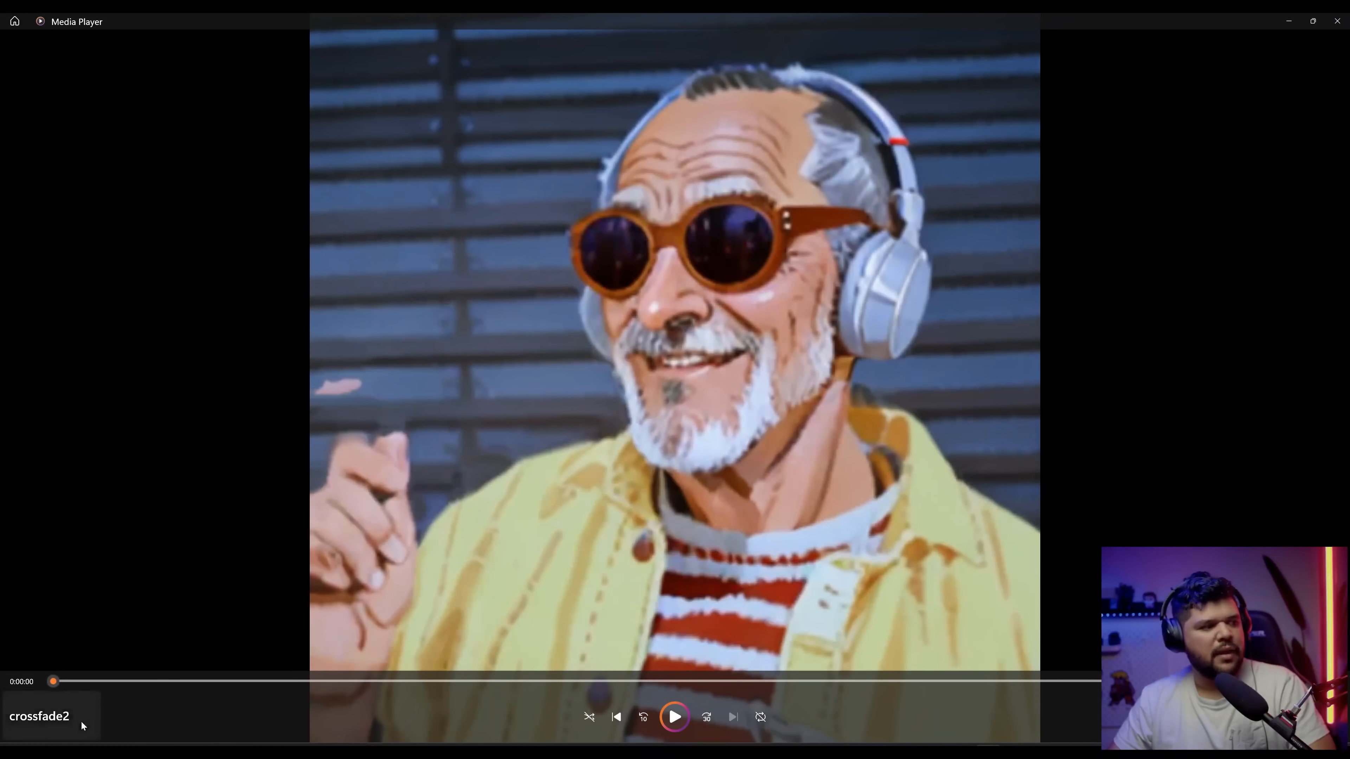
left_click(675, 717)
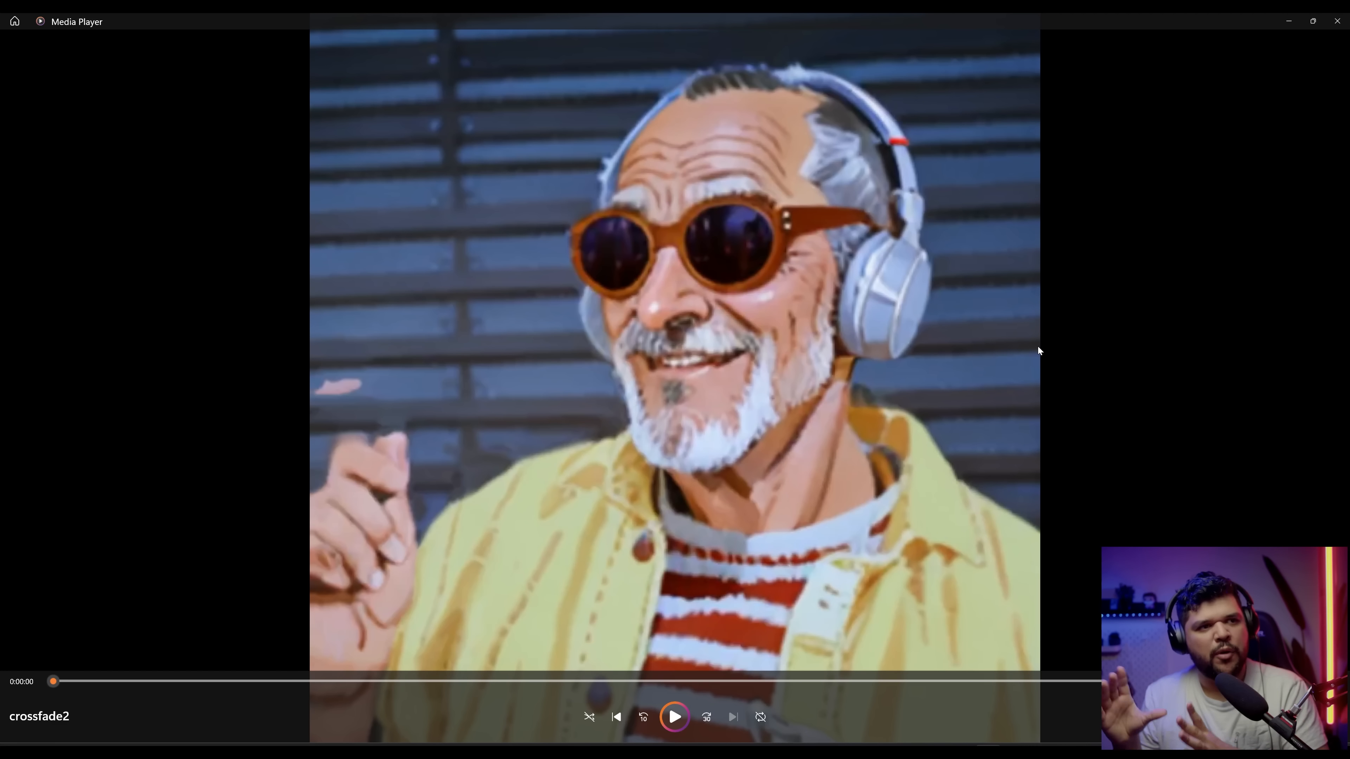
left_click(687, 722)
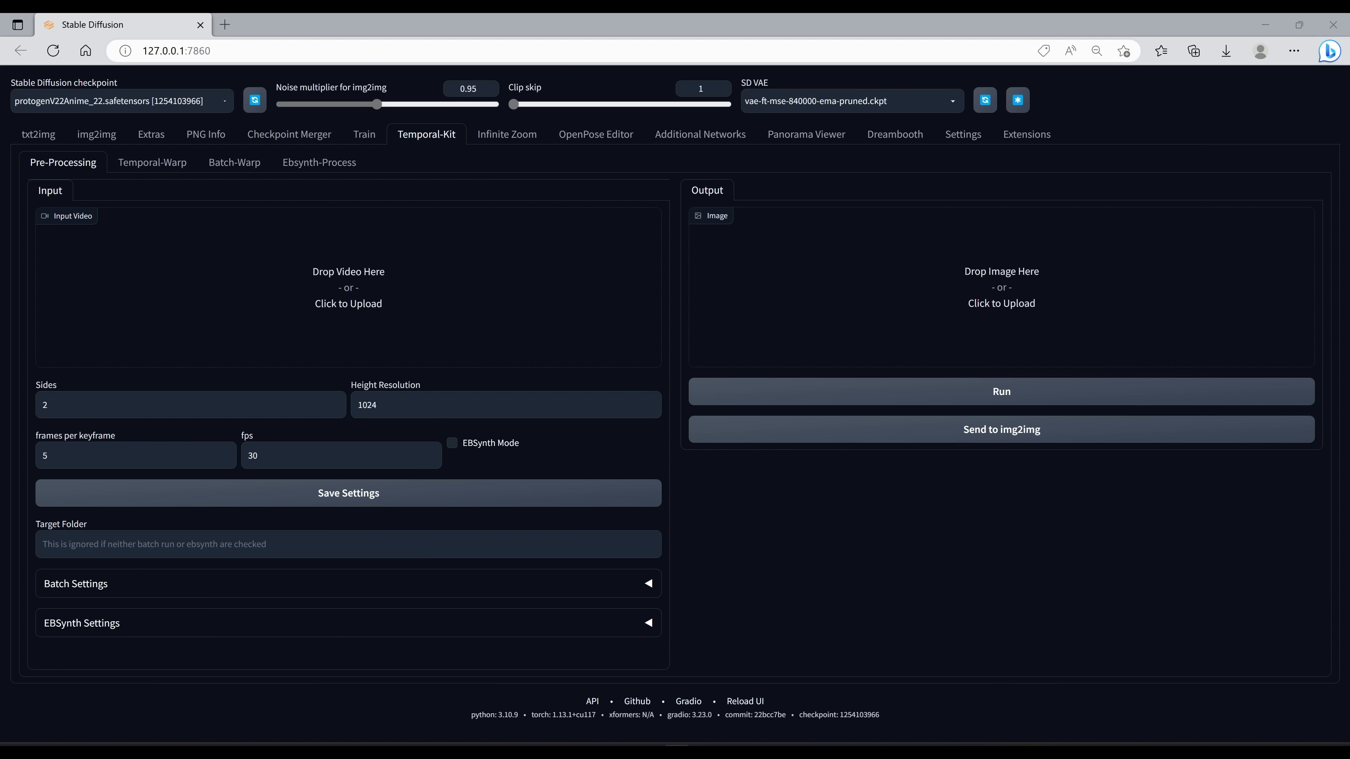
Step: Load the longer input video into the Temporal-Kit Pre-Processing input and scroll through it
left_click_drag(1121, 432, 361, 286)
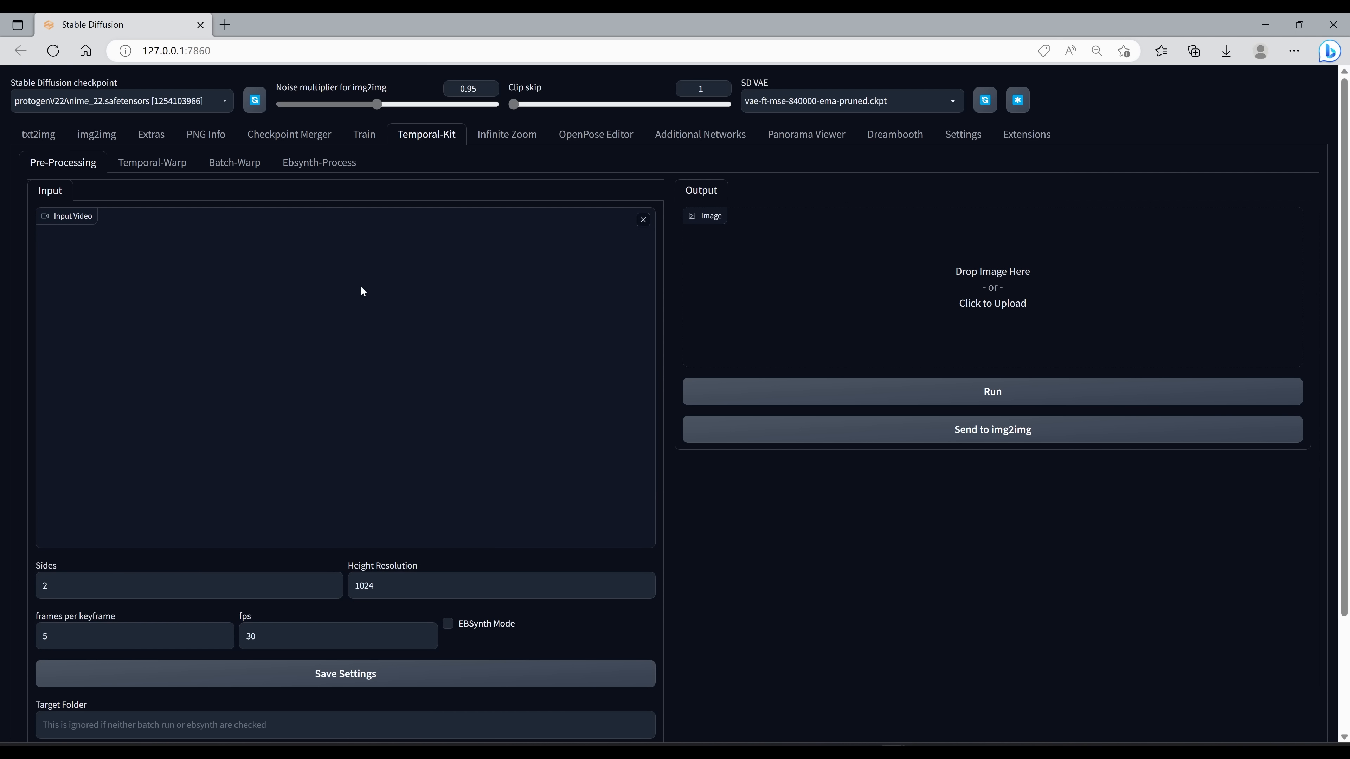
scroll(457, 379, "down", 10)
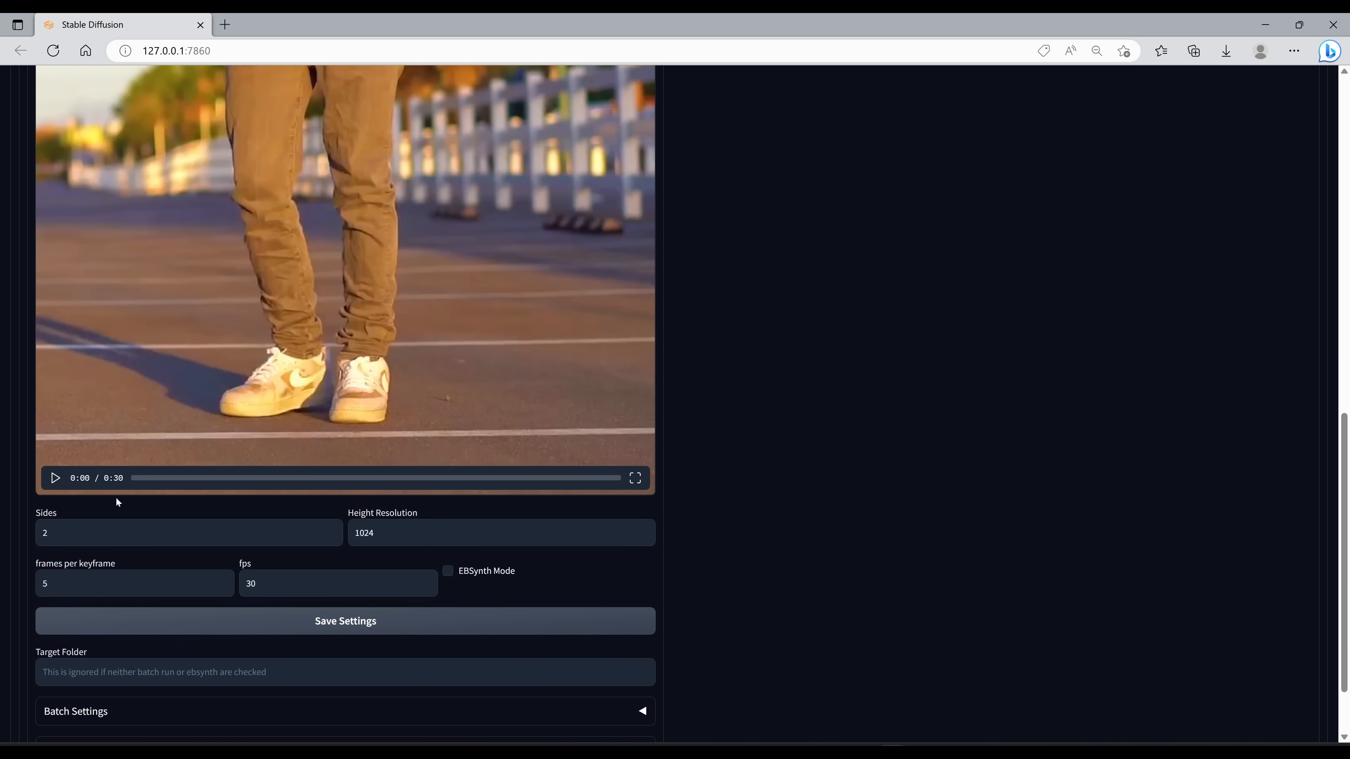
scroll(177, 506, "down", 2)
scroll(435, 292, "up", 6)
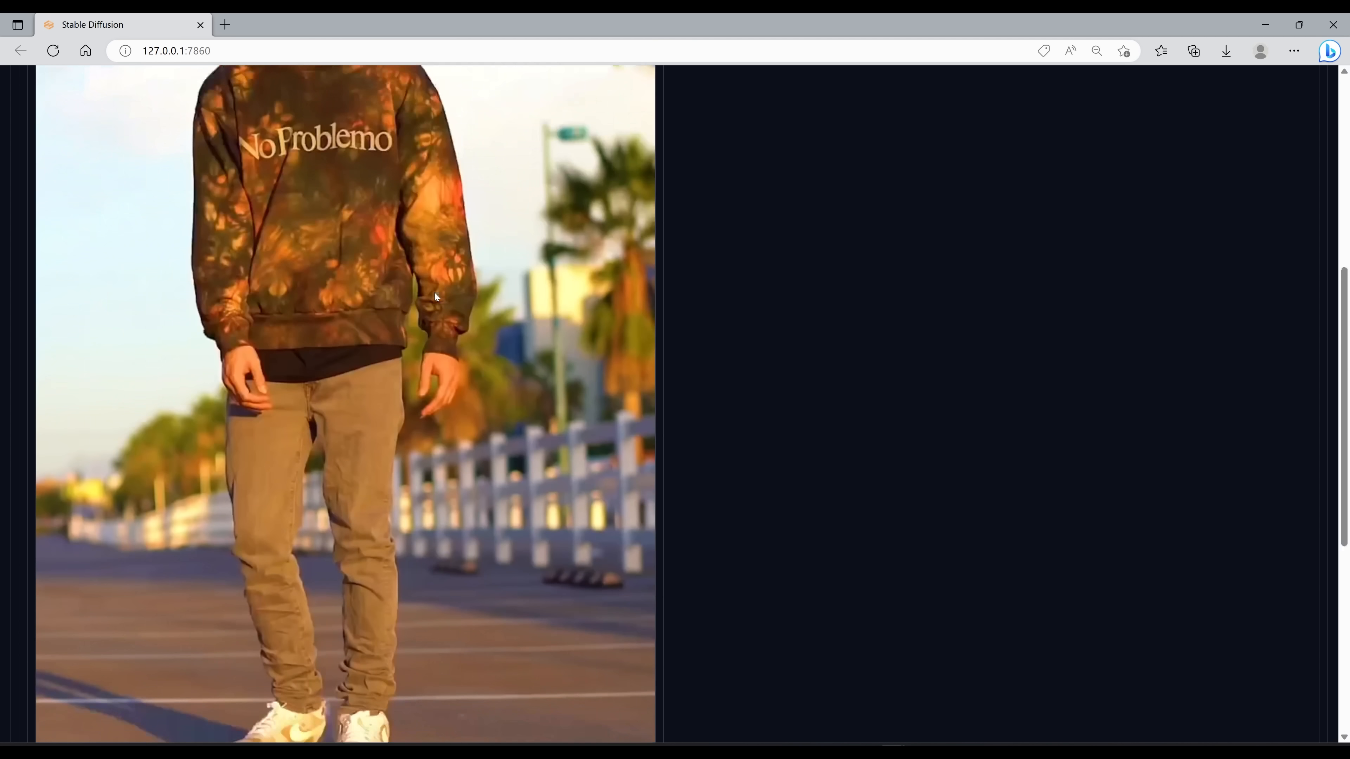
scroll(439, 319, "down", 6)
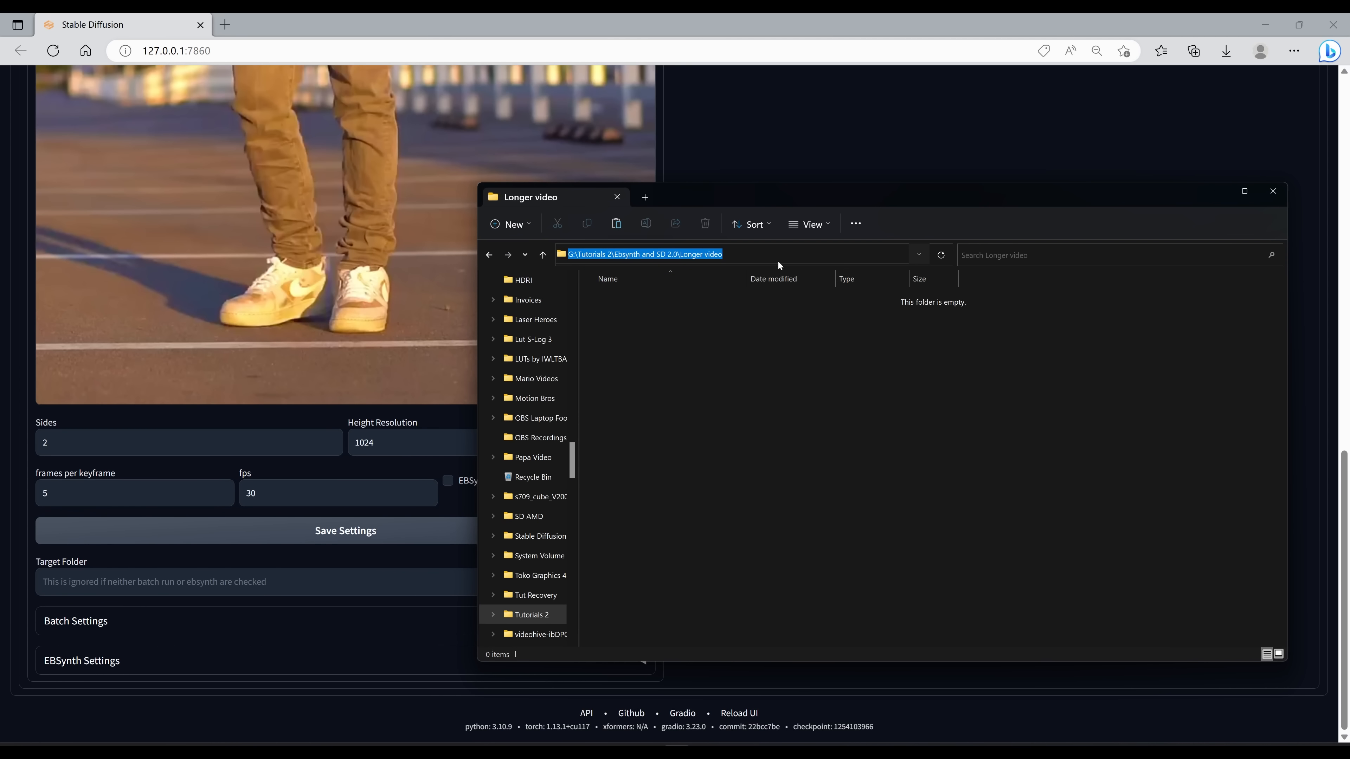
Step: Copy the Longer video folder path and paste it as the Target Folder: G:\Tutorials 2\Ebsynth and SD 2.0\Longer video
left_click(779, 260)
left_click_drag(779, 260, 561, 256)
key("ctrl+c")
left_click(133, 582)
key("ctrl+v")
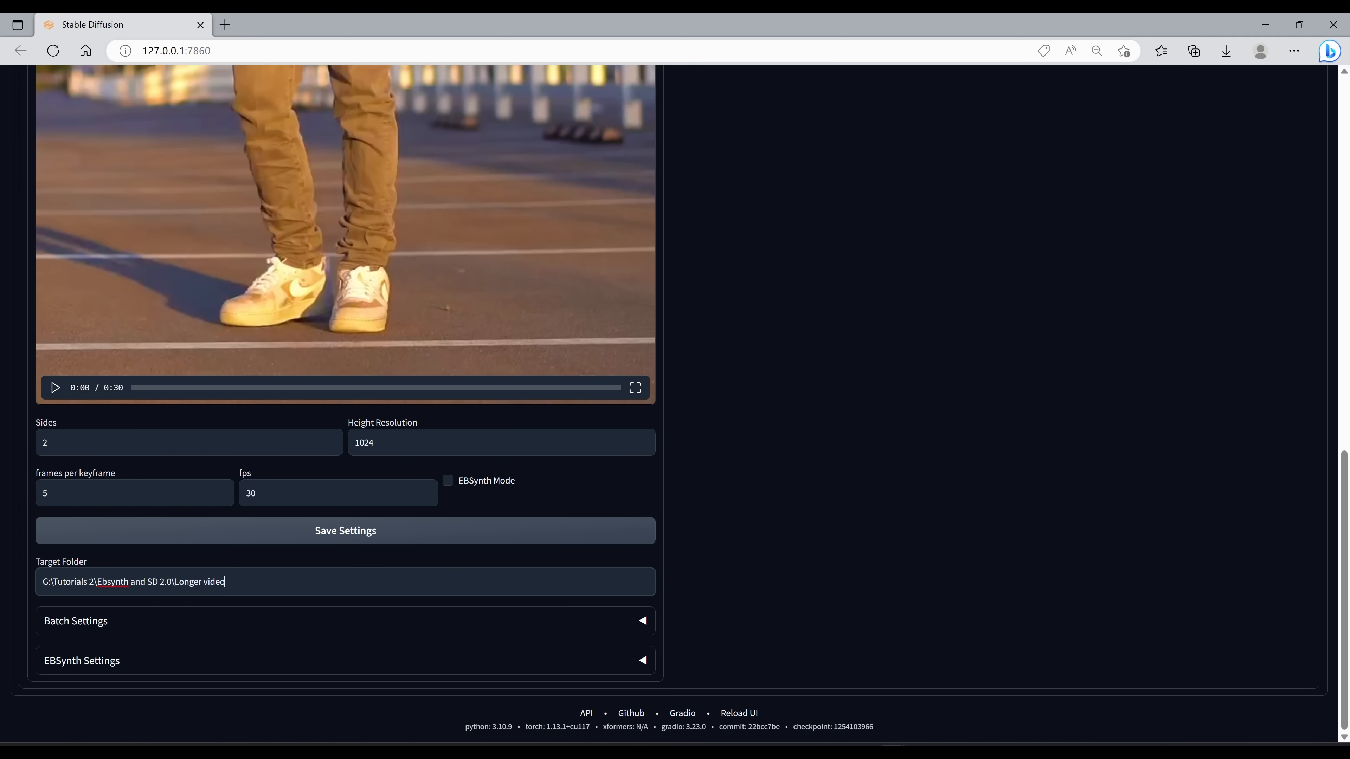
Step: Expand the Batch Settings and EBSynth Settings sections, with Batch Run and Split Video enabled
left_click(157, 622)
scroll(202, 648, "down", 1)
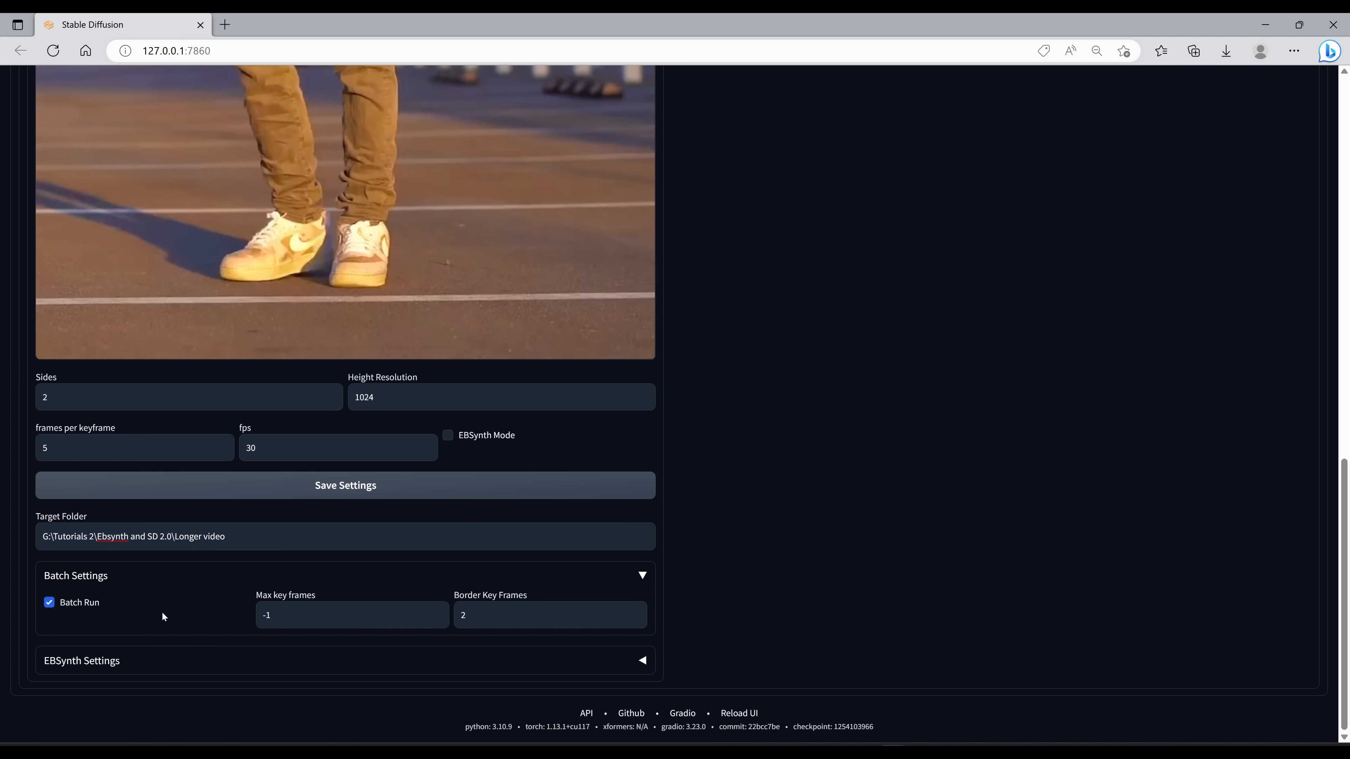
left_click(160, 653)
scroll(162, 650, "down", 1)
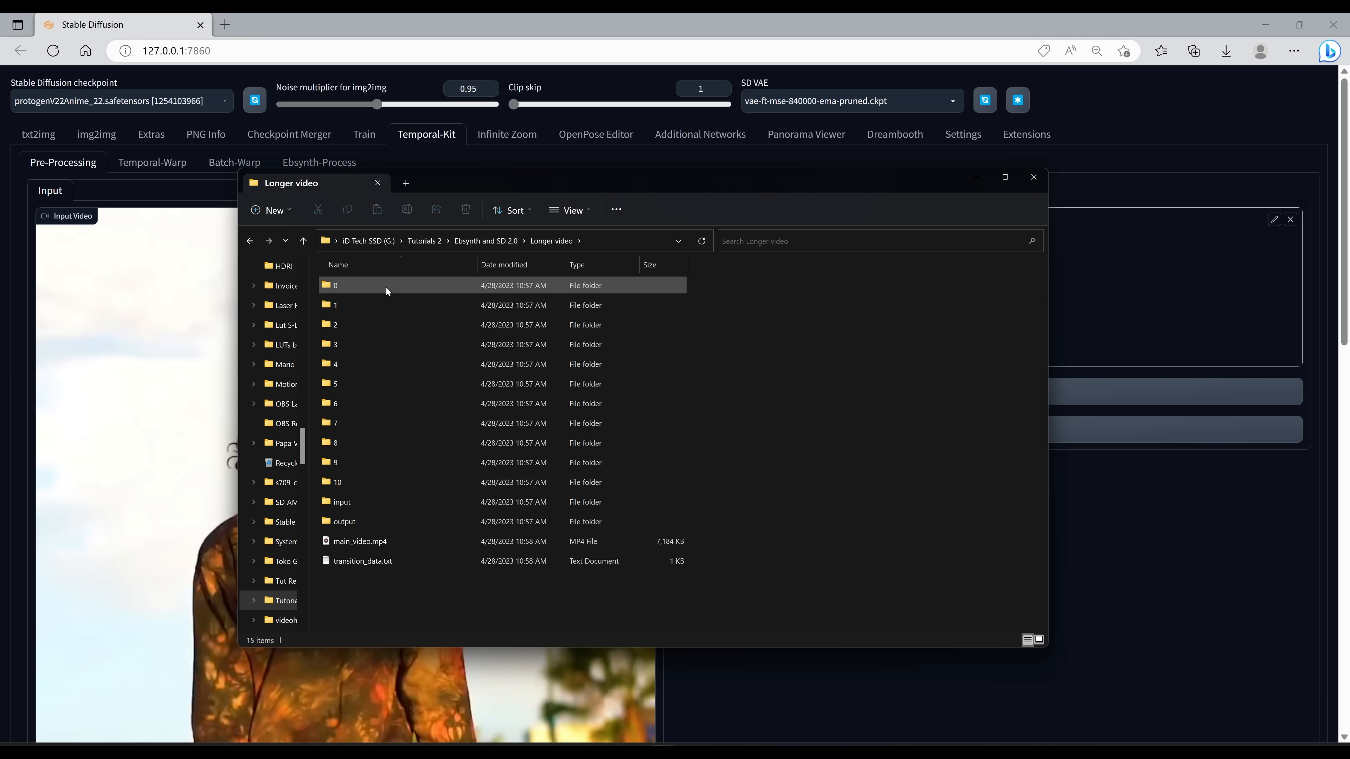
Step: Browse the generated Longer video folders, including a numbered subfolder and the combined input folder of grid images
mouse_move(386, 290)
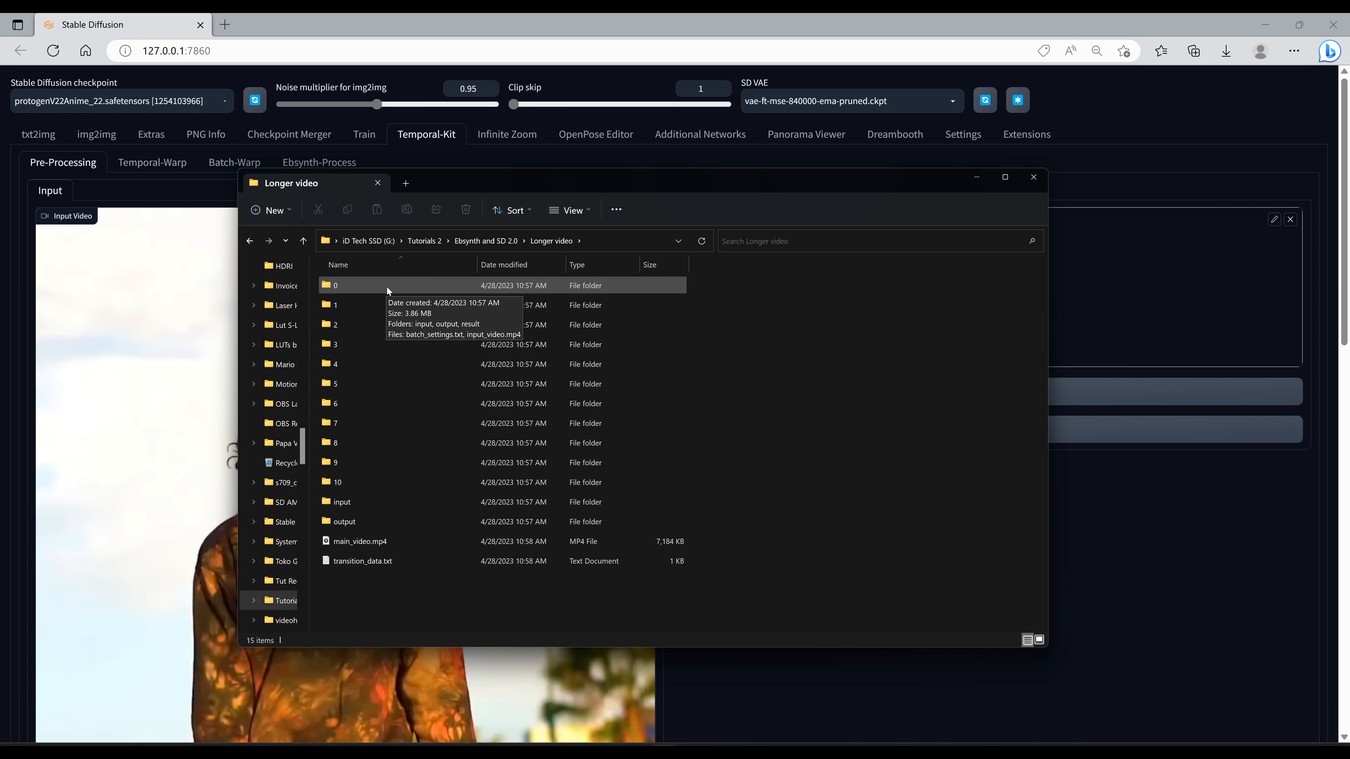
double_click(398, 285)
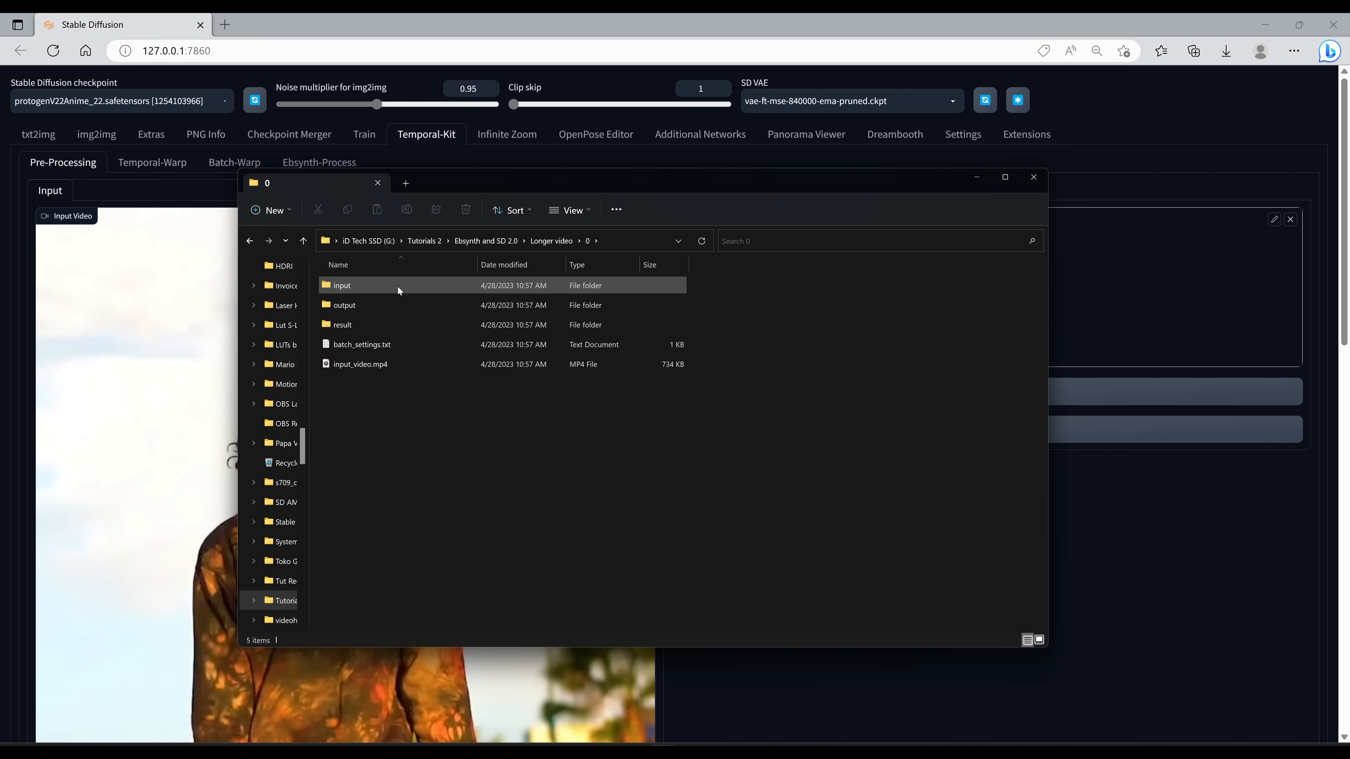
double_click(398, 287)
key("alt+Left")
key("alt+Left")
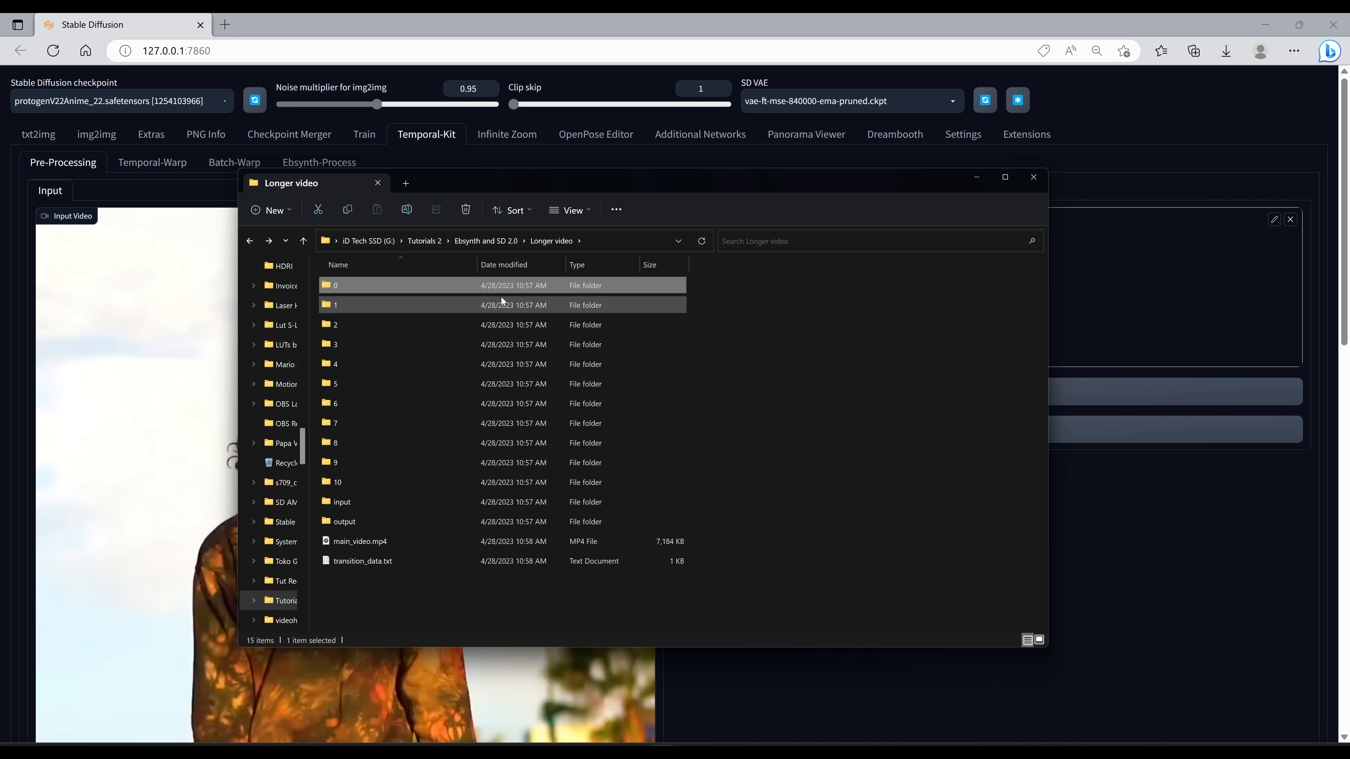
double_click(509, 297)
double_click(386, 284)
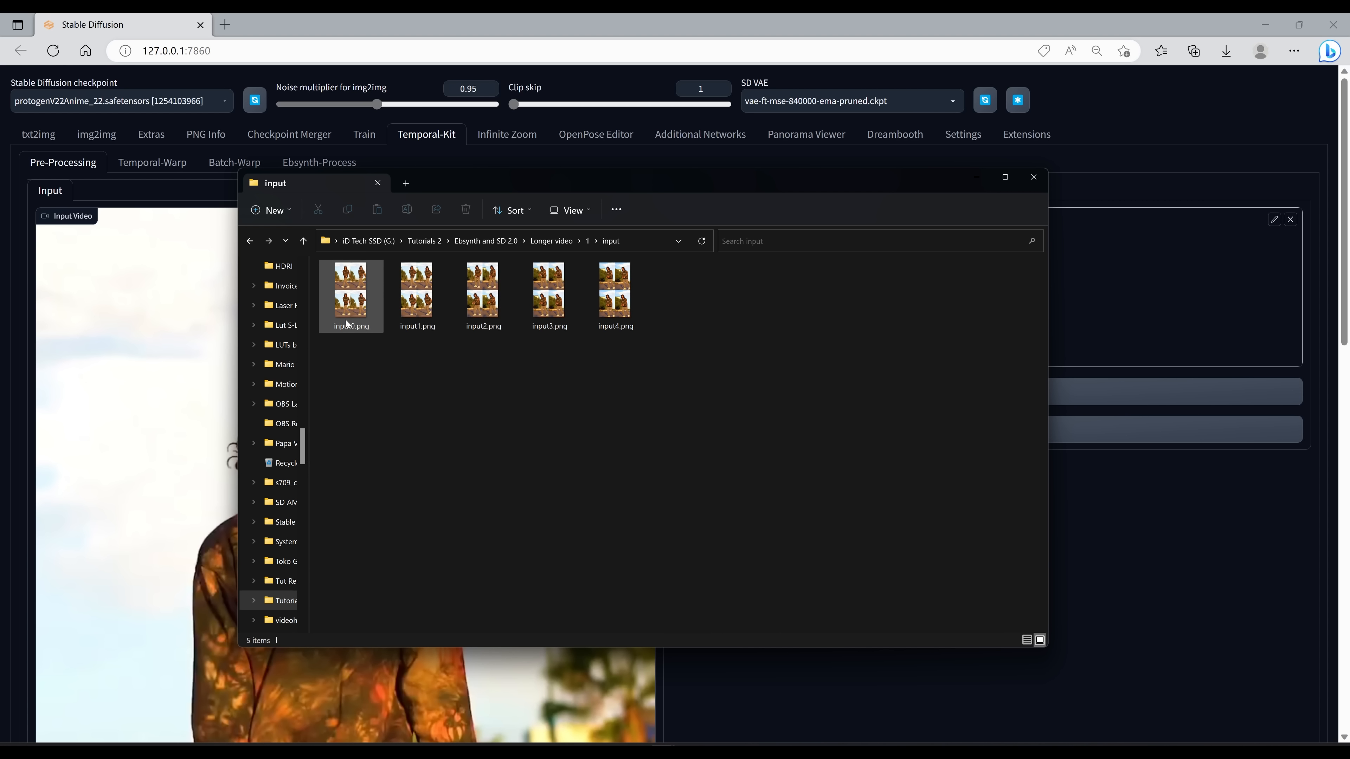
key("alt+Left")
key("alt+Left")
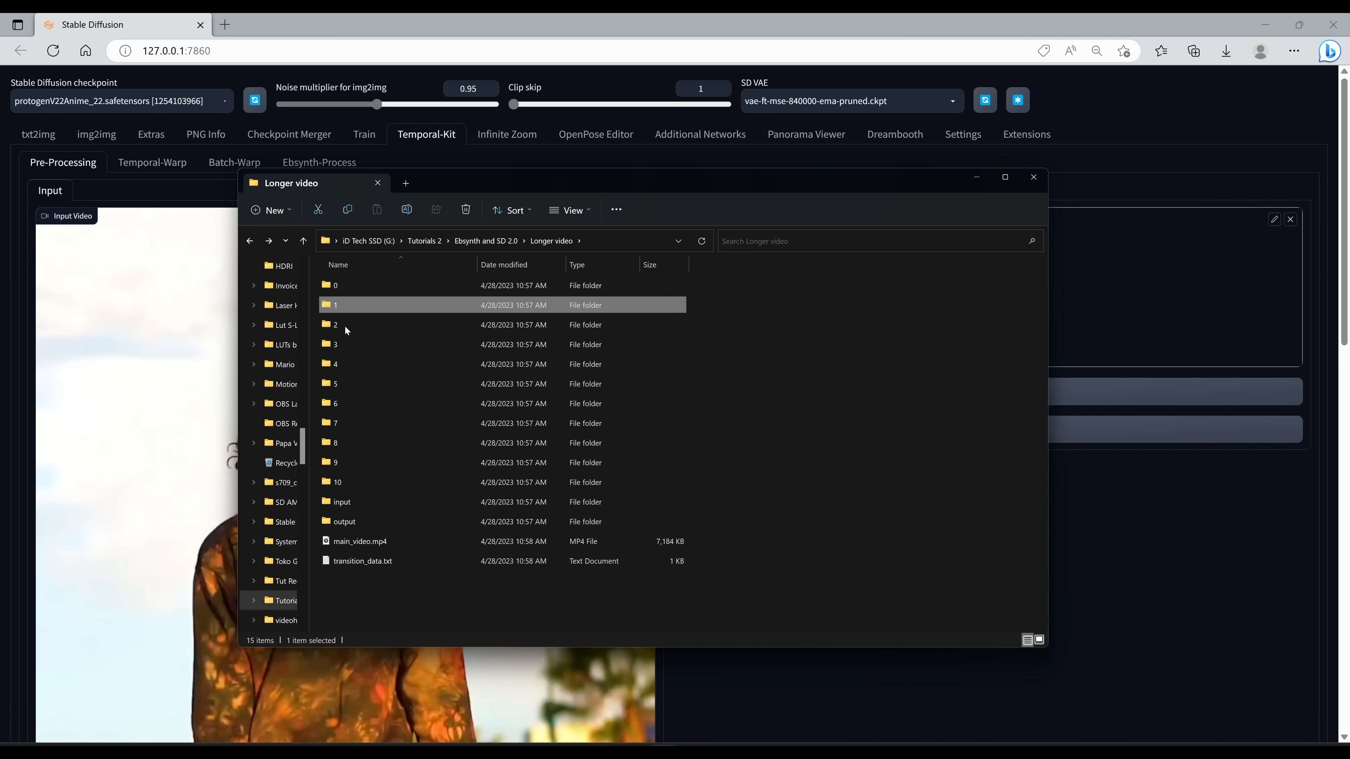
left_click(427, 503)
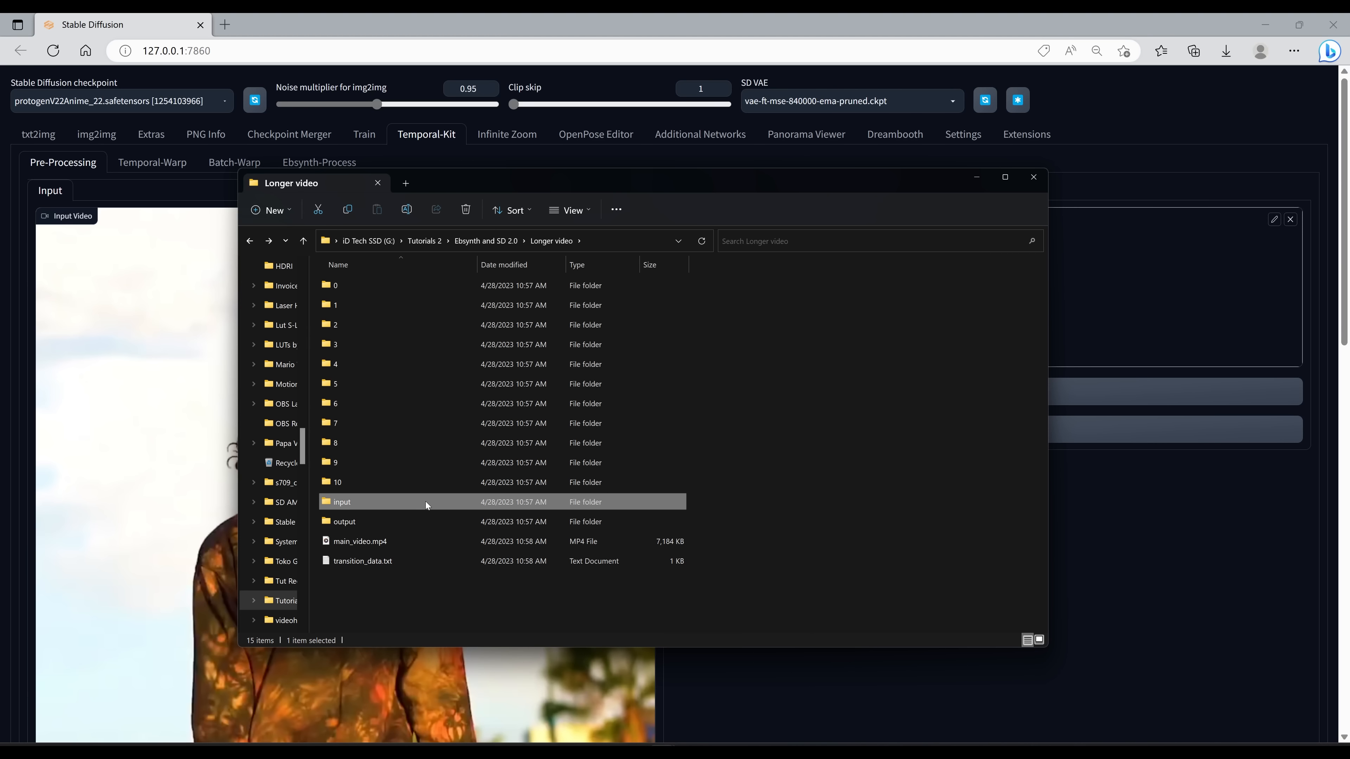
double_click(427, 503)
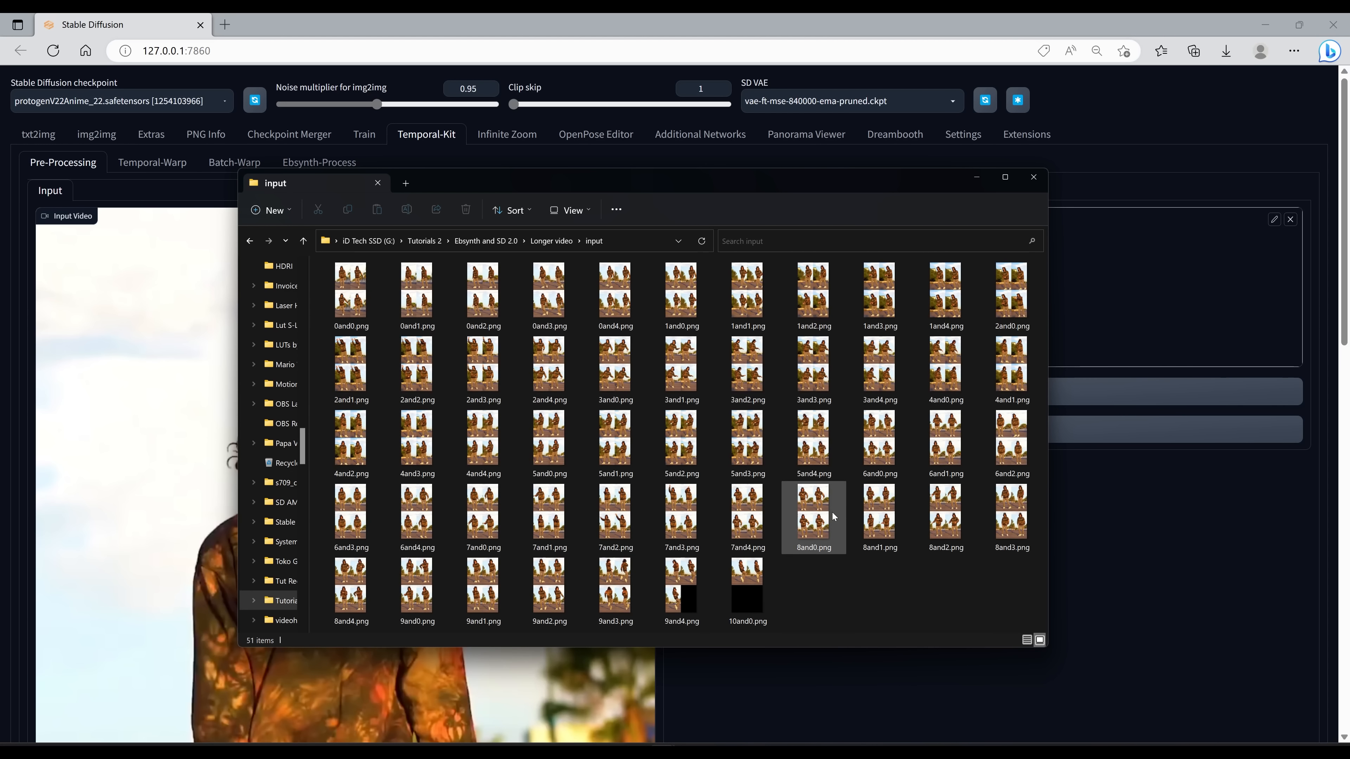
key("alt+Left")
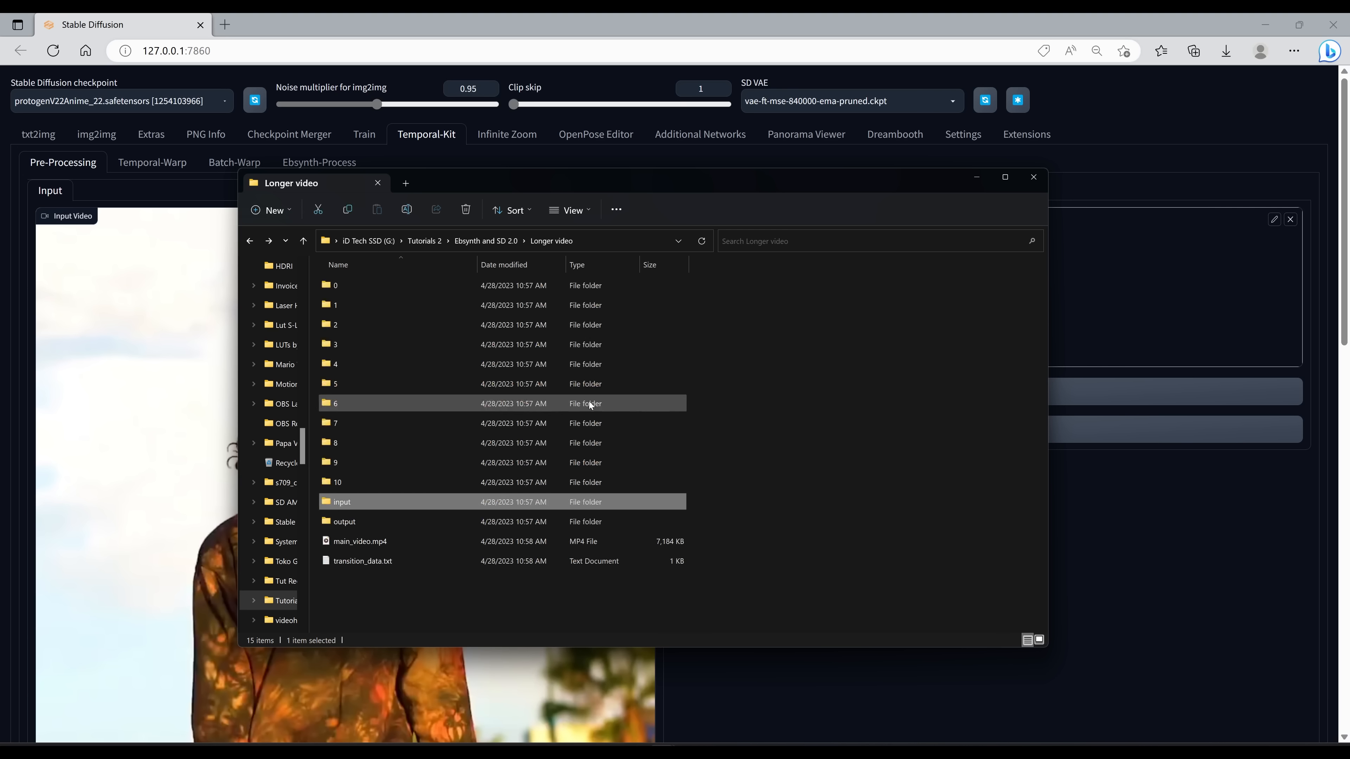
key("alt+Right")
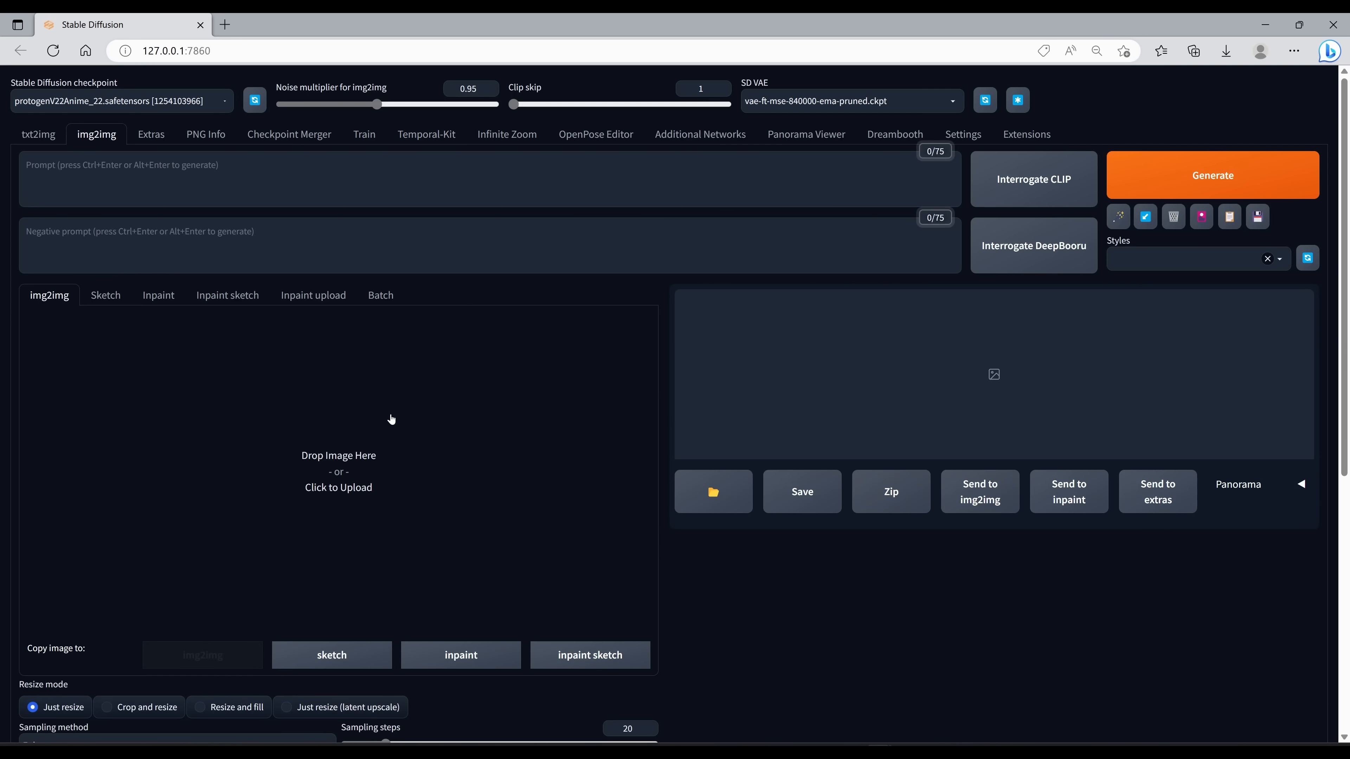
Step: Load a keyframe grid into img2img and scroll down to review the ControlNet canny settings
scroll(396, 425, "down", 2)
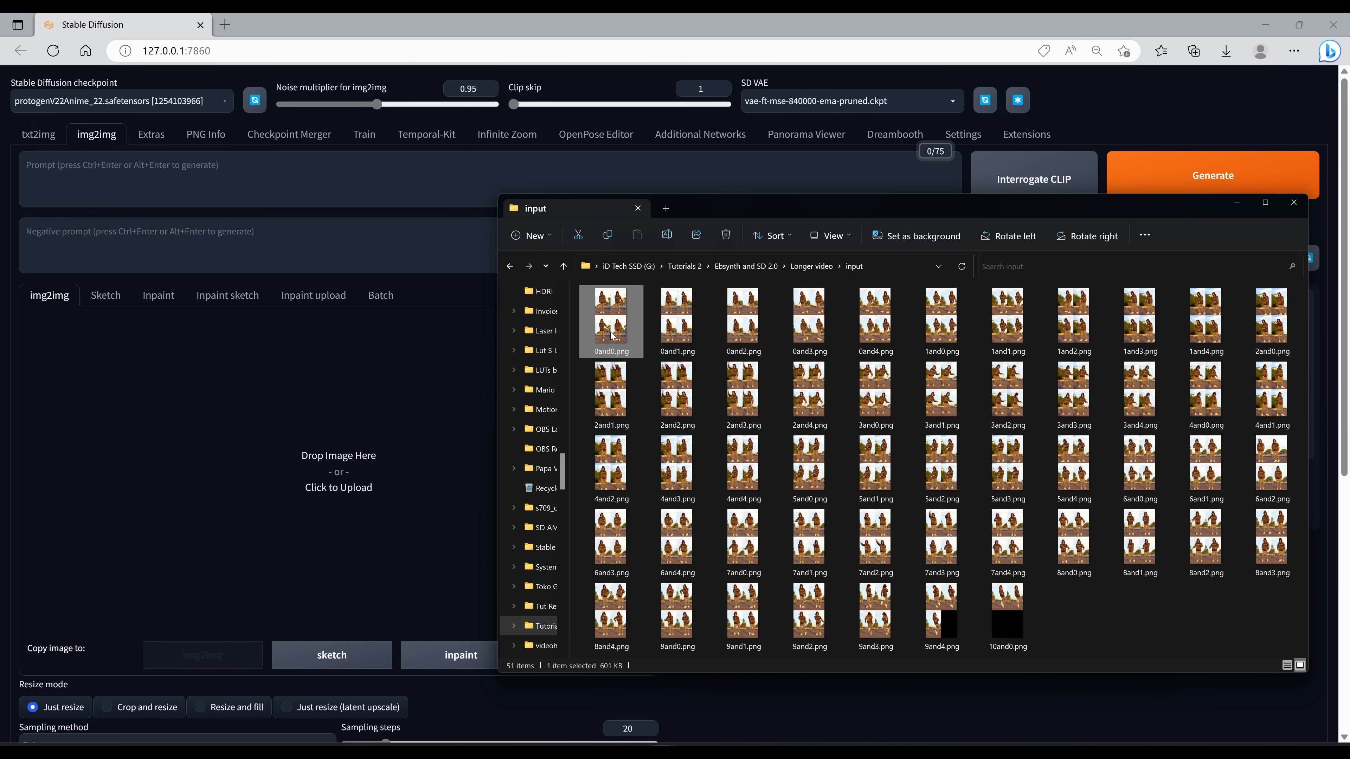
left_click_drag(617, 325, 295, 467)
scroll(295, 466, "down", 5)
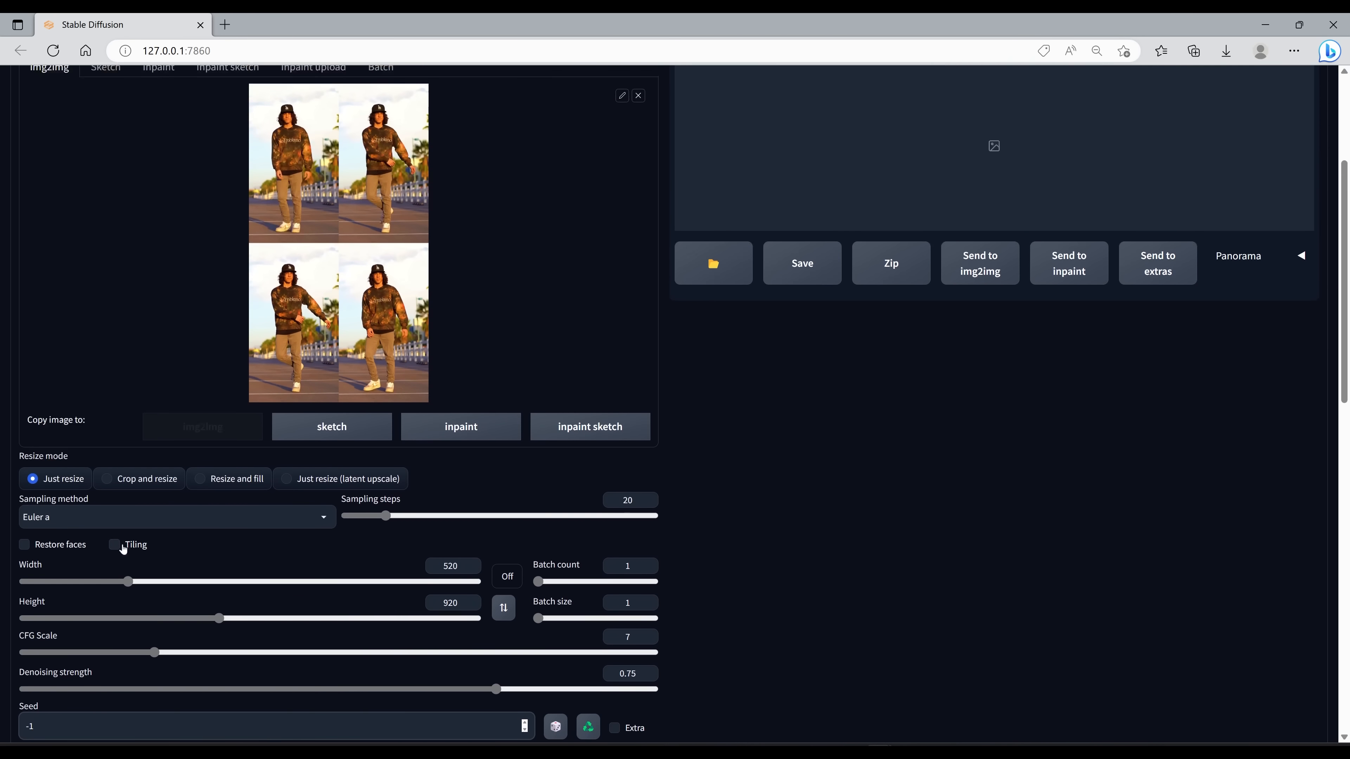
scroll(124, 550, "down", 3)
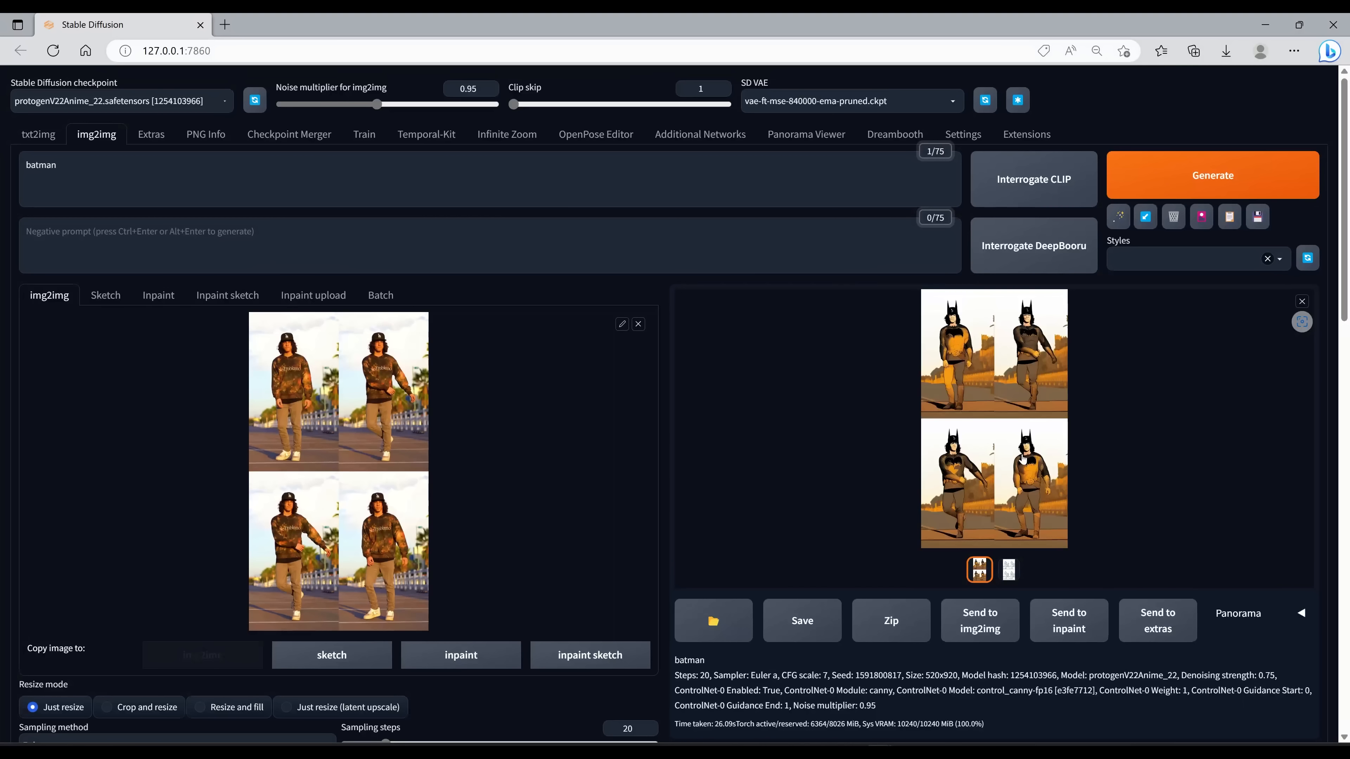
Step: Open the generated batman grid result for a closer view, then close it
left_click(960, 461)
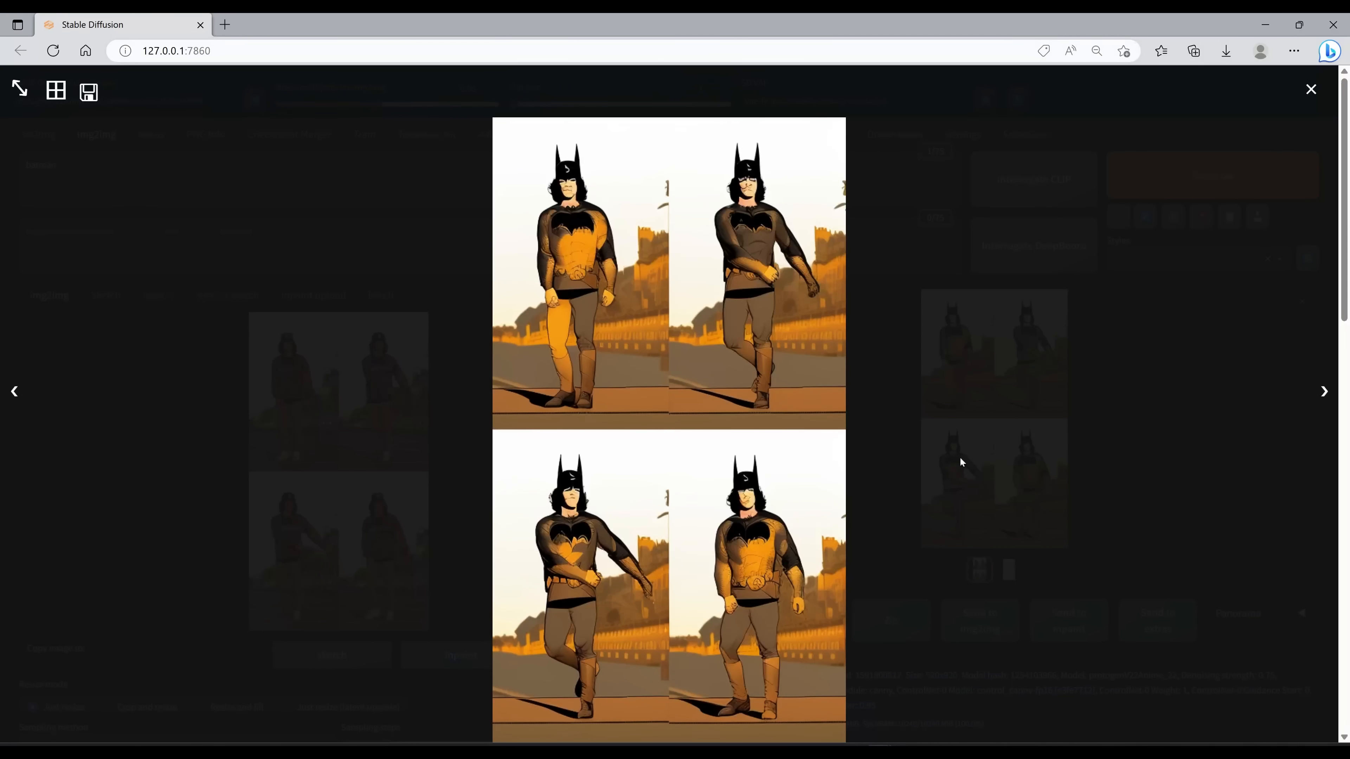
left_click(436, 390)
scroll(593, 464, "down", 7)
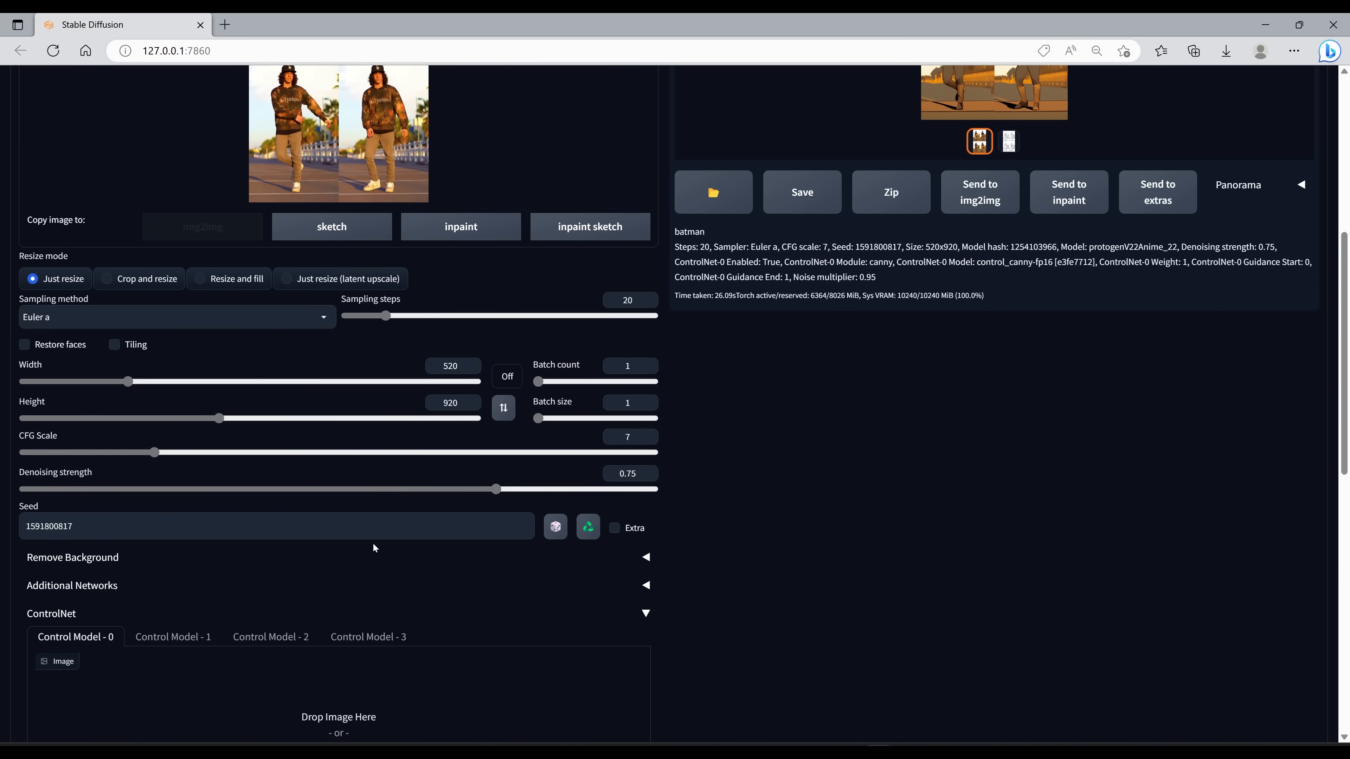
Step: Switch to img2img Batch and set the Input directory to G:\Tutorials 2\Ebsynth and SD 2.0\Longer video\input
scroll(296, 535, "up", 6)
left_click(380, 296)
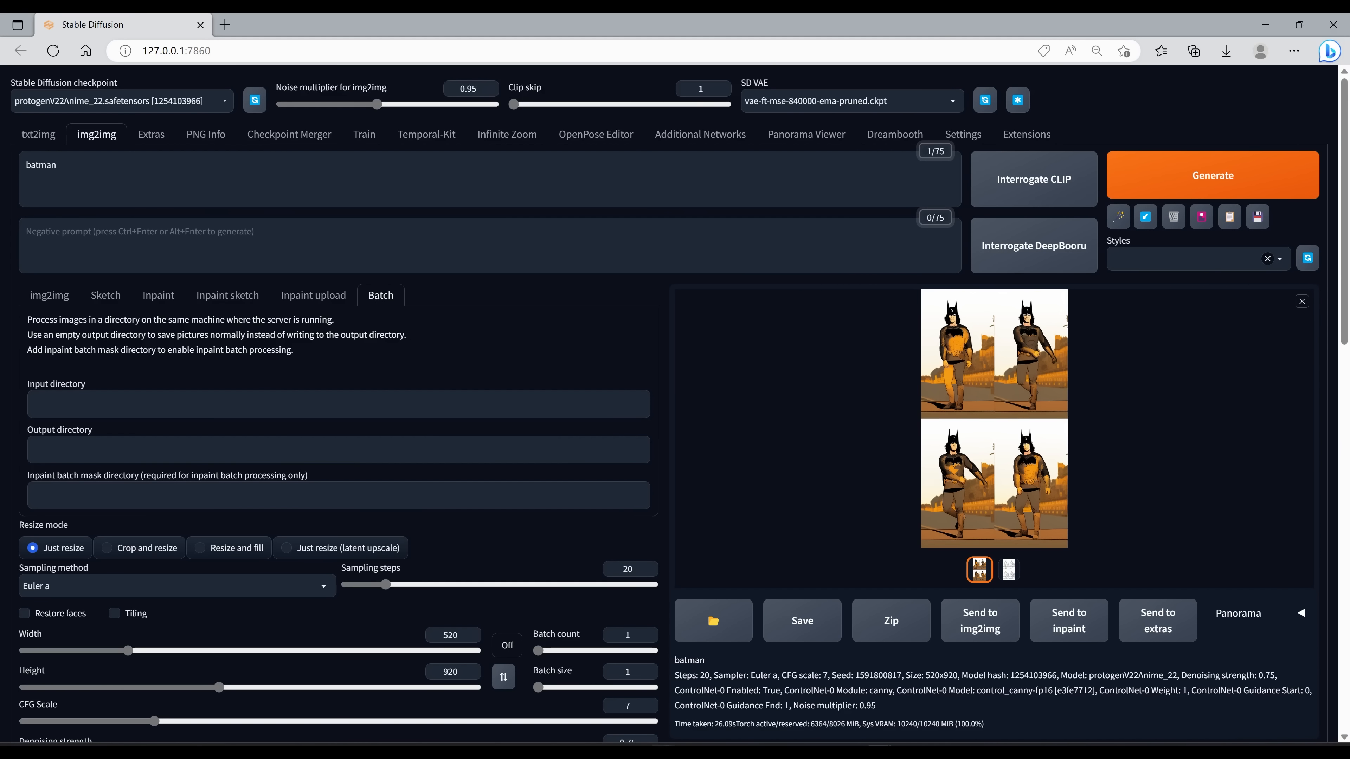
key("alt+Tab")
left_click(255, 404)
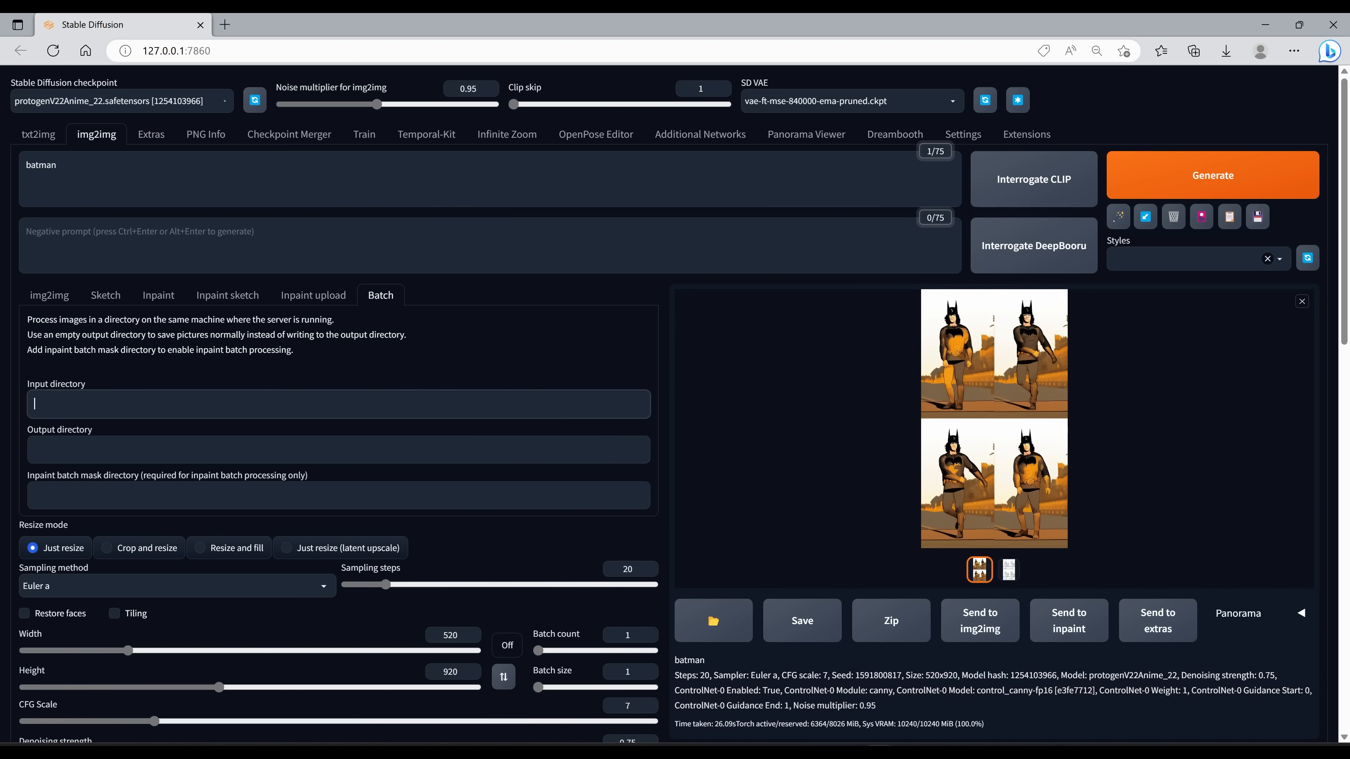
left_click(662, 750)
left_click(604, 694)
key("alt+Left")
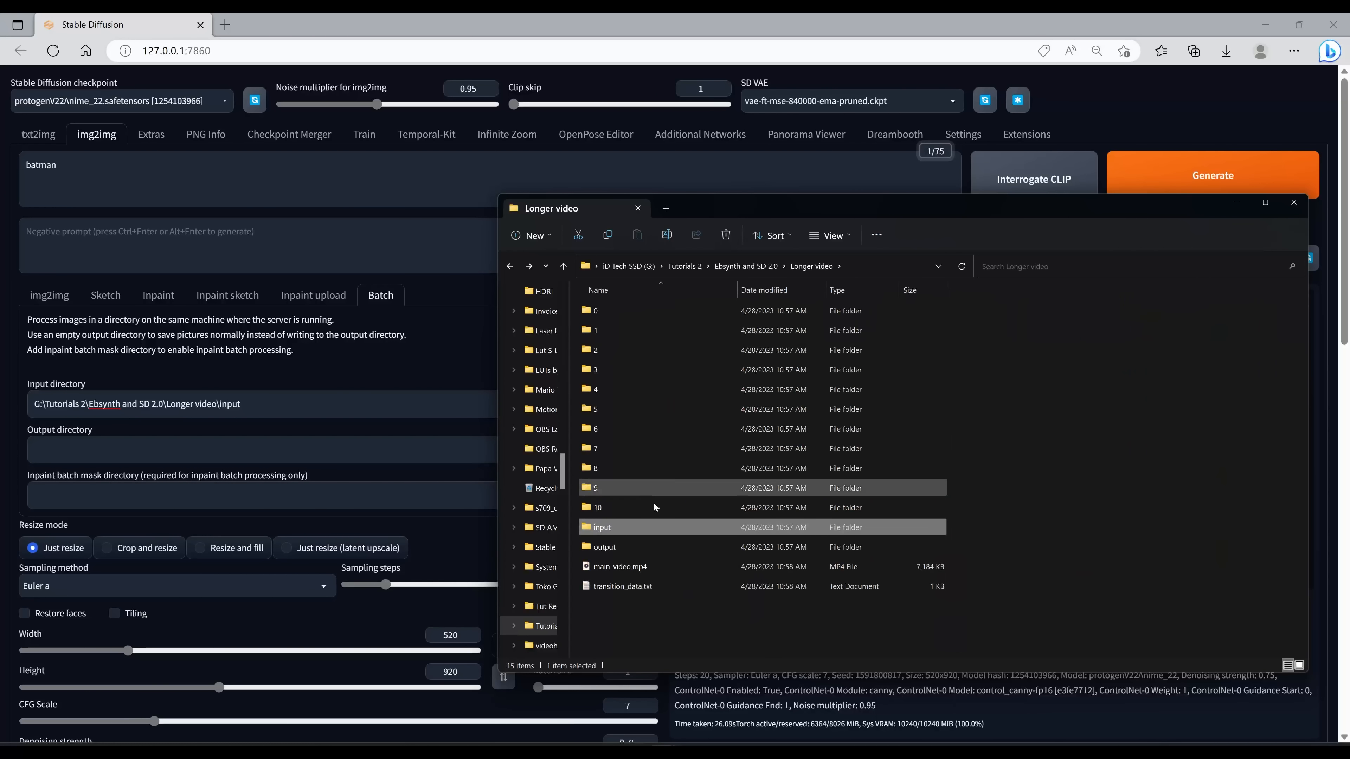
Step: Set the Output directory to G:\Tutorials 2\Ebsynth and SD 2.0\Longer video\output
double_click(652, 547)
left_click(256, 450)
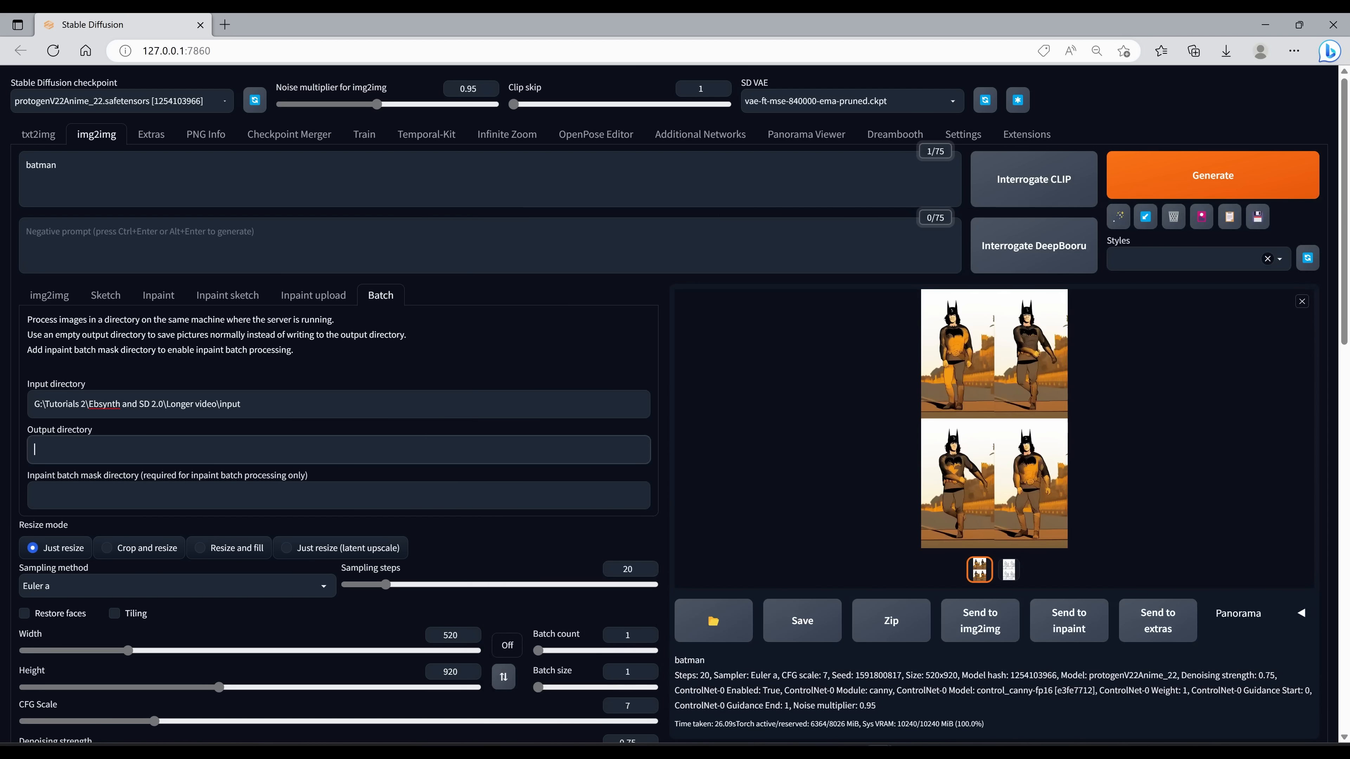
type("G:\\Tutorials 2\\Ebsynth and SD 2.0\\Longer video\\output")
Step: Open the output folder to review the batch-stylized grid images
left_click(1171, 182)
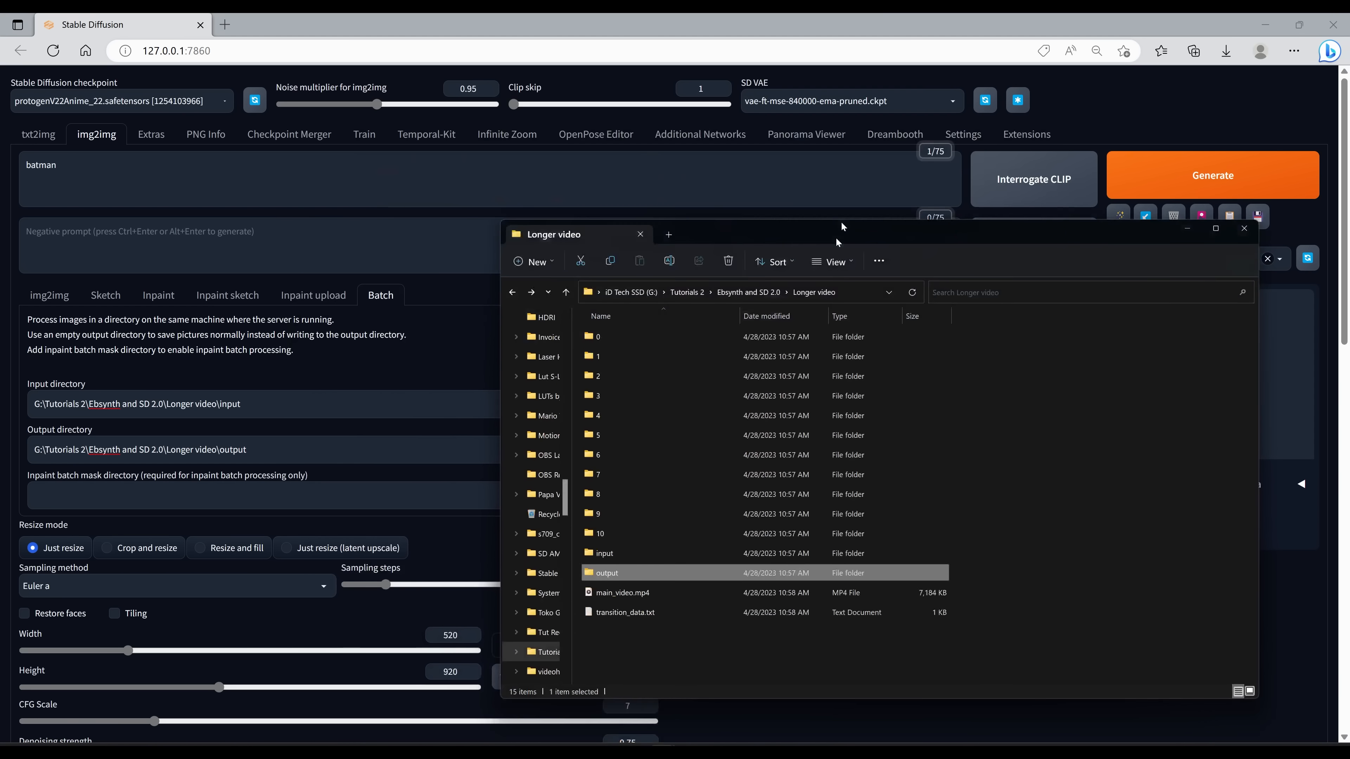
left_click_drag(838, 233, 855, 175)
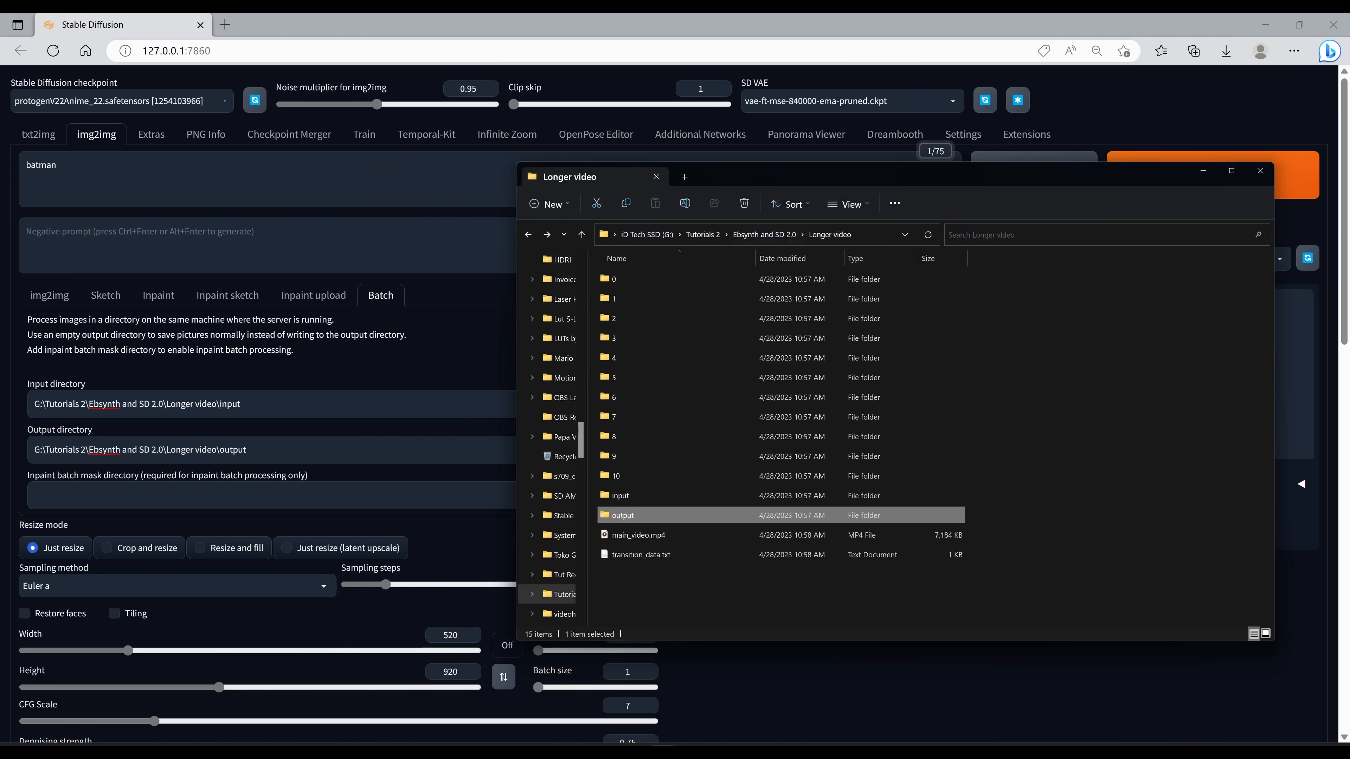
double_click(641, 516)
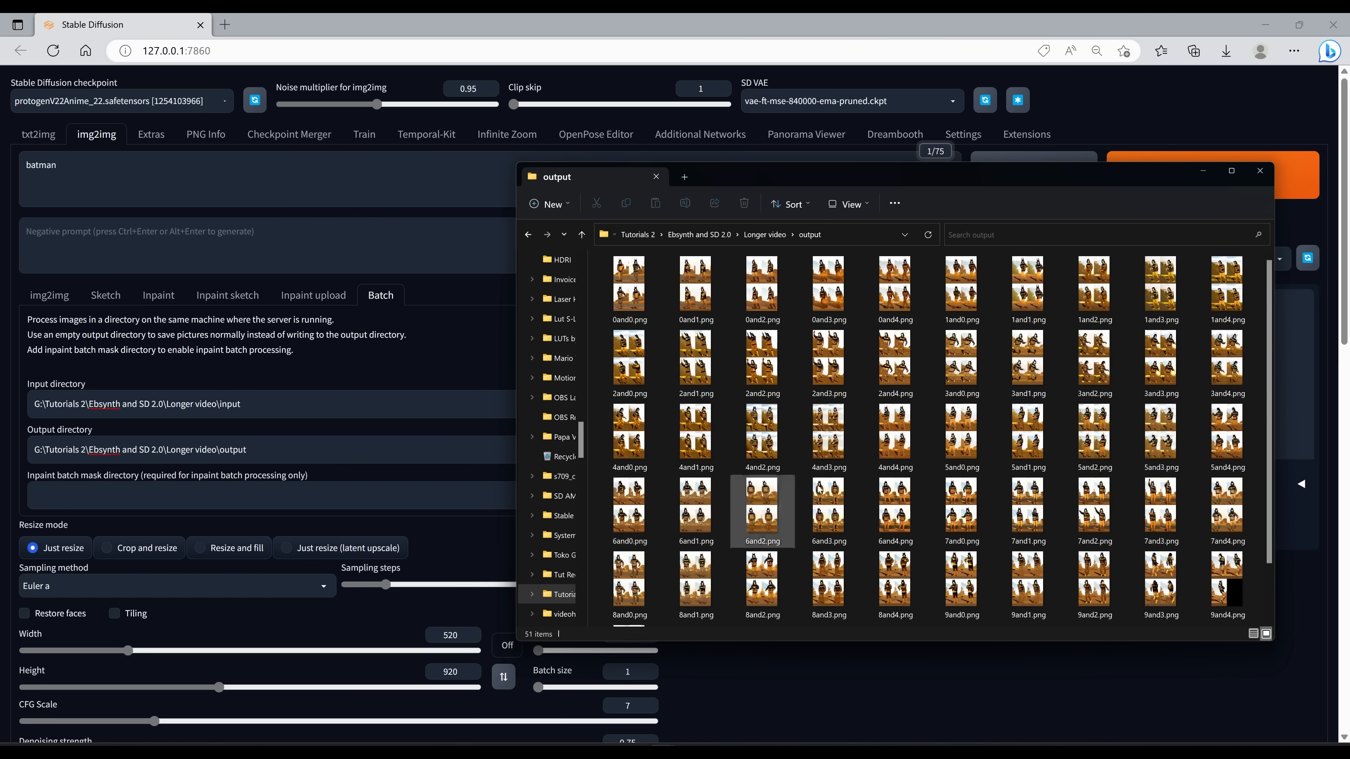
Step: Copy the Target Folder path from Pre-Processing and paste it as the Ebsynth-Process Input Folder
left_click(430, 243)
left_click(449, 142)
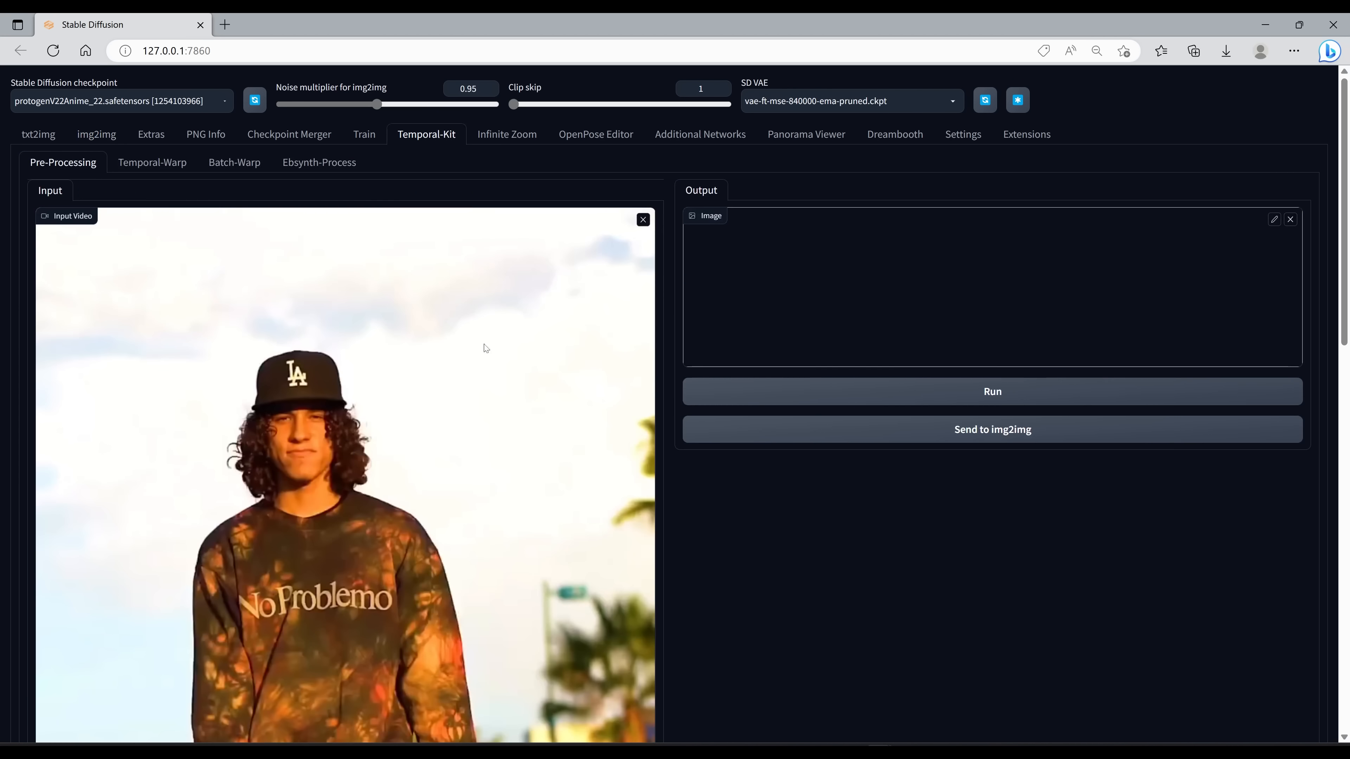
scroll(437, 534, "down", 15)
left_click_drag(372, 510, 1, 505)
key("ctrl+c")
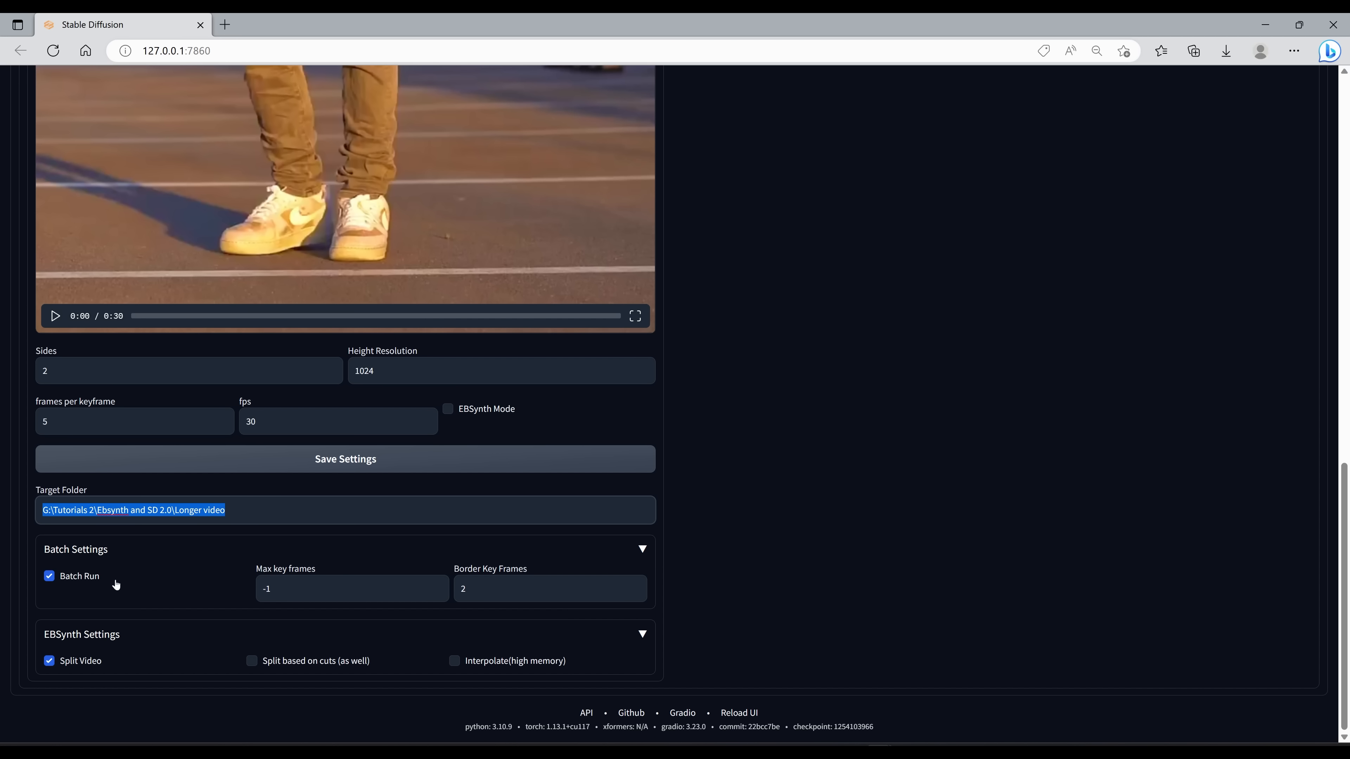
scroll(286, 560, "up", 15)
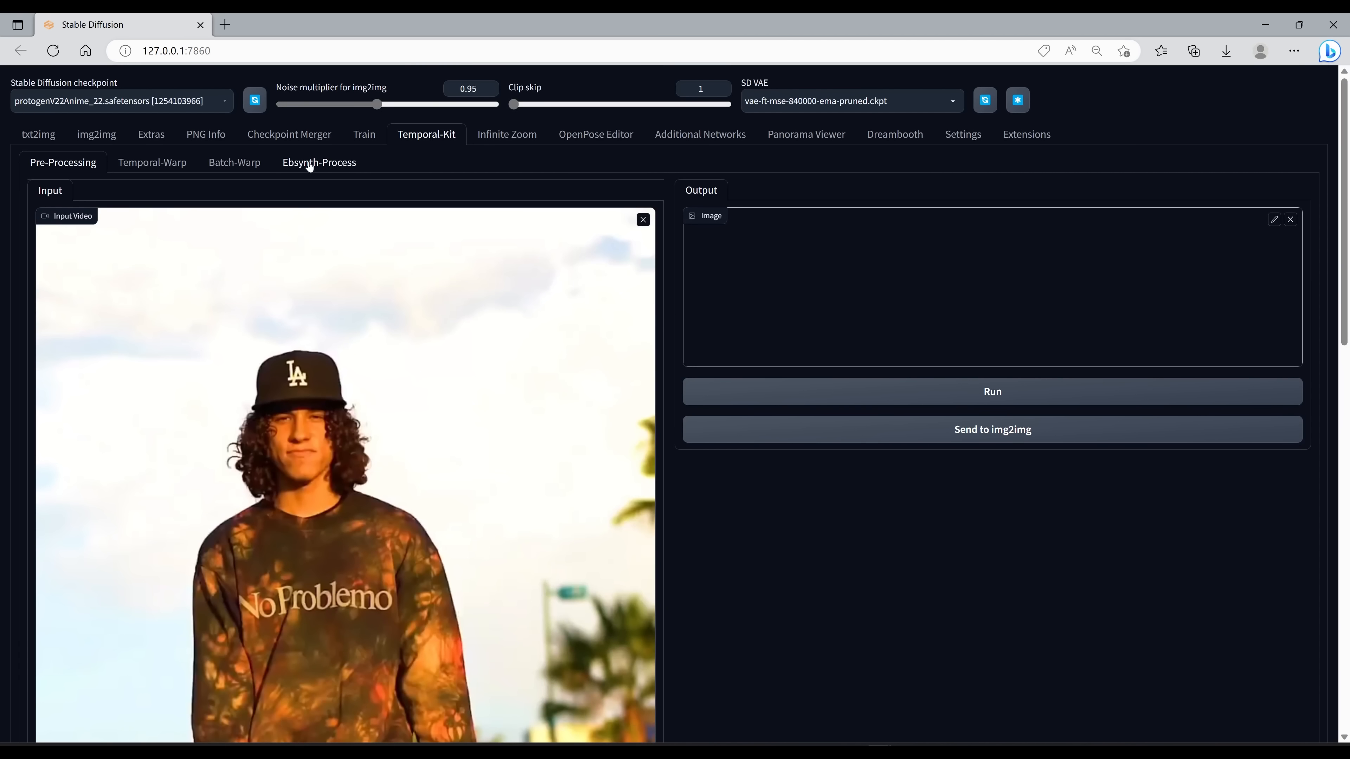
left_click(310, 166)
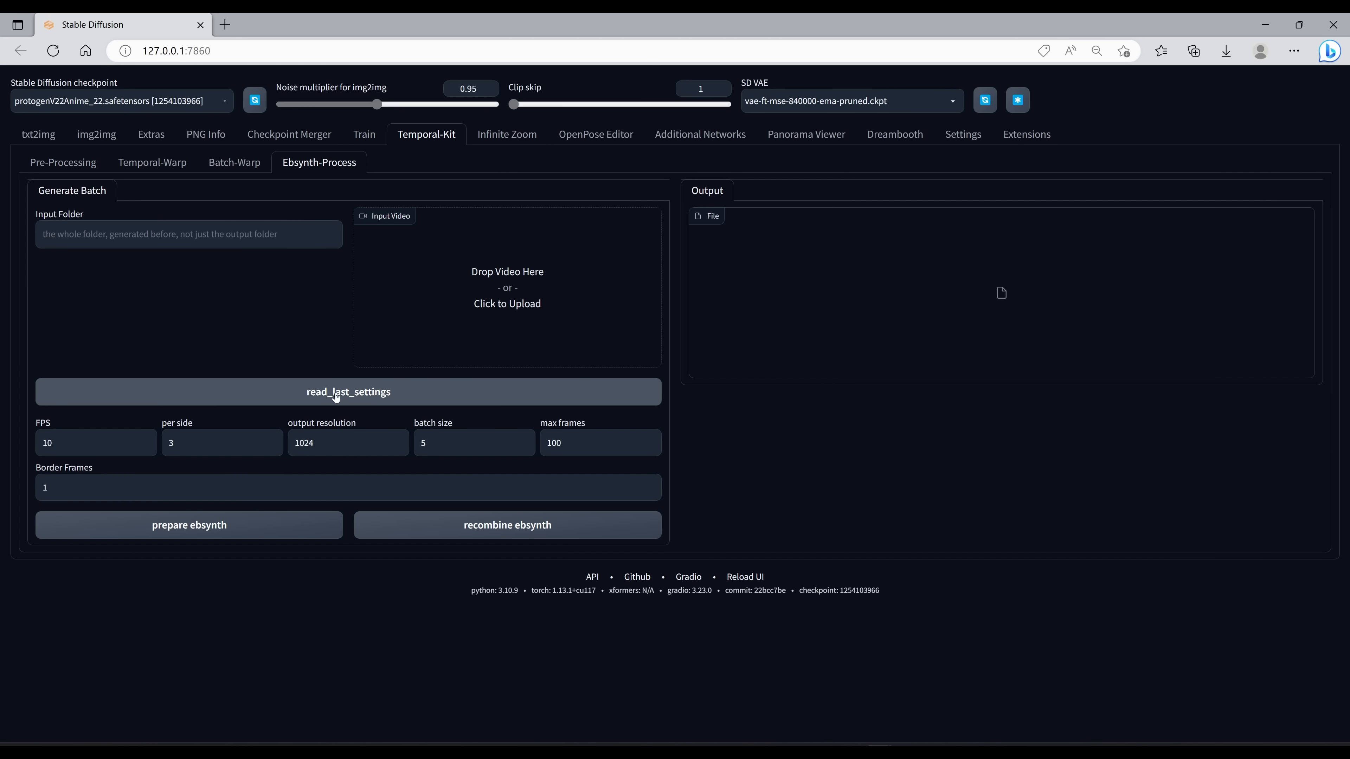
left_click(228, 235)
key("ctrl+v")
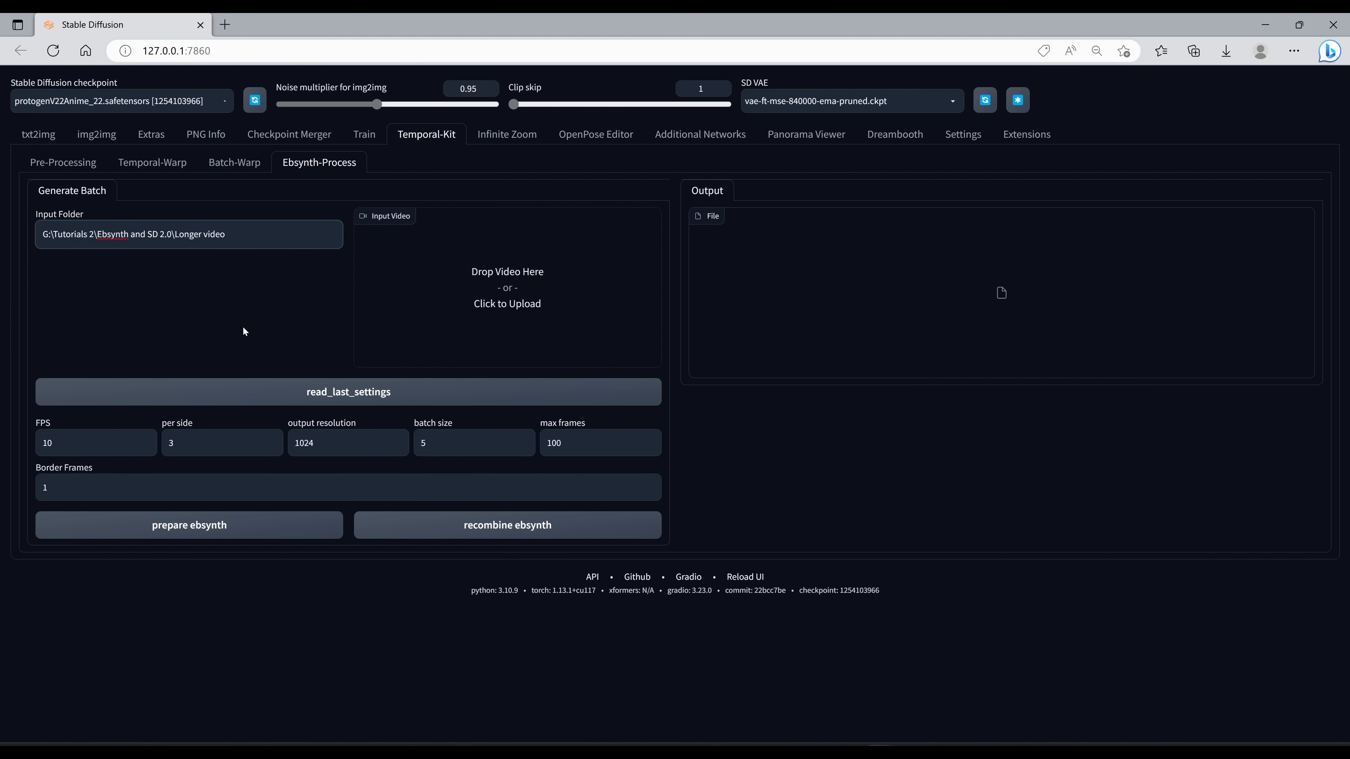
Step: Read the last settings into Ebsynth-Process and run prepare ebsynth
left_click(350, 396)
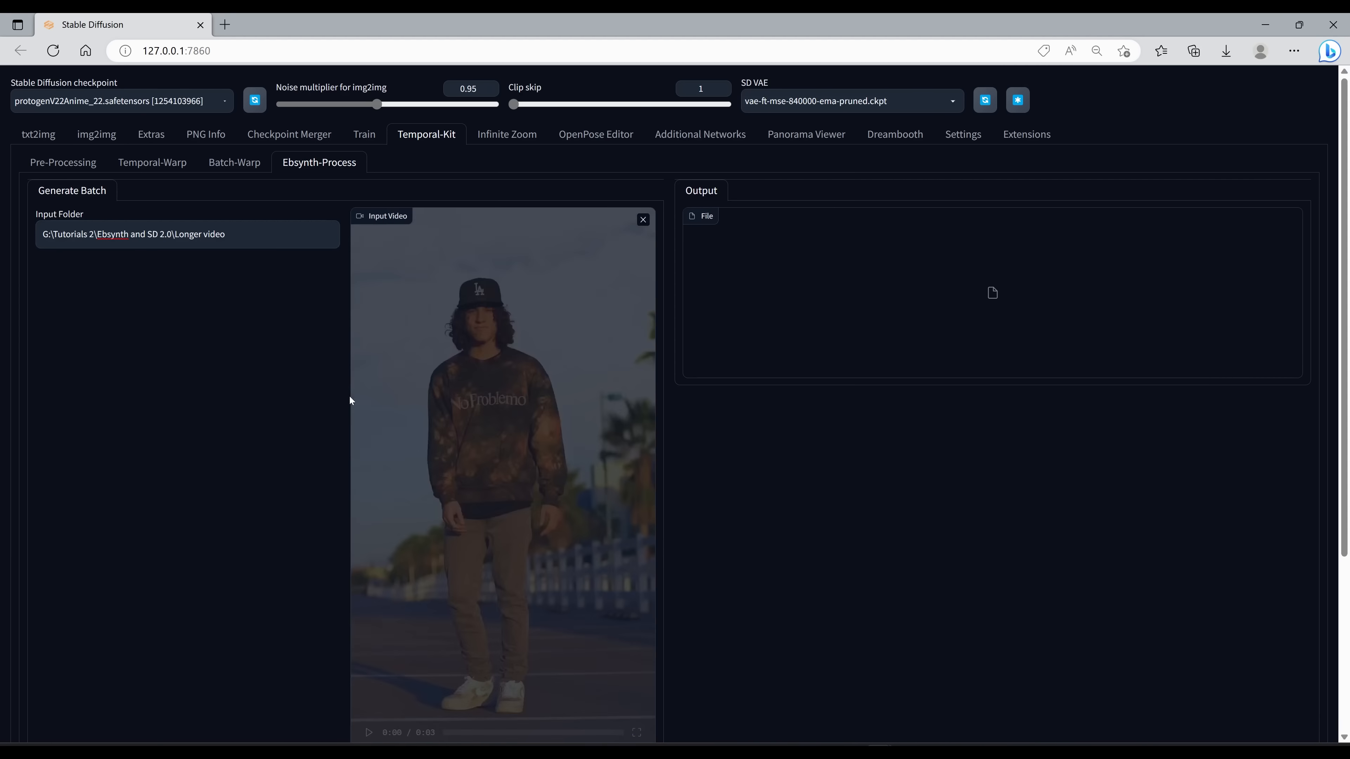
scroll(339, 444, "down", 4)
left_click(222, 667)
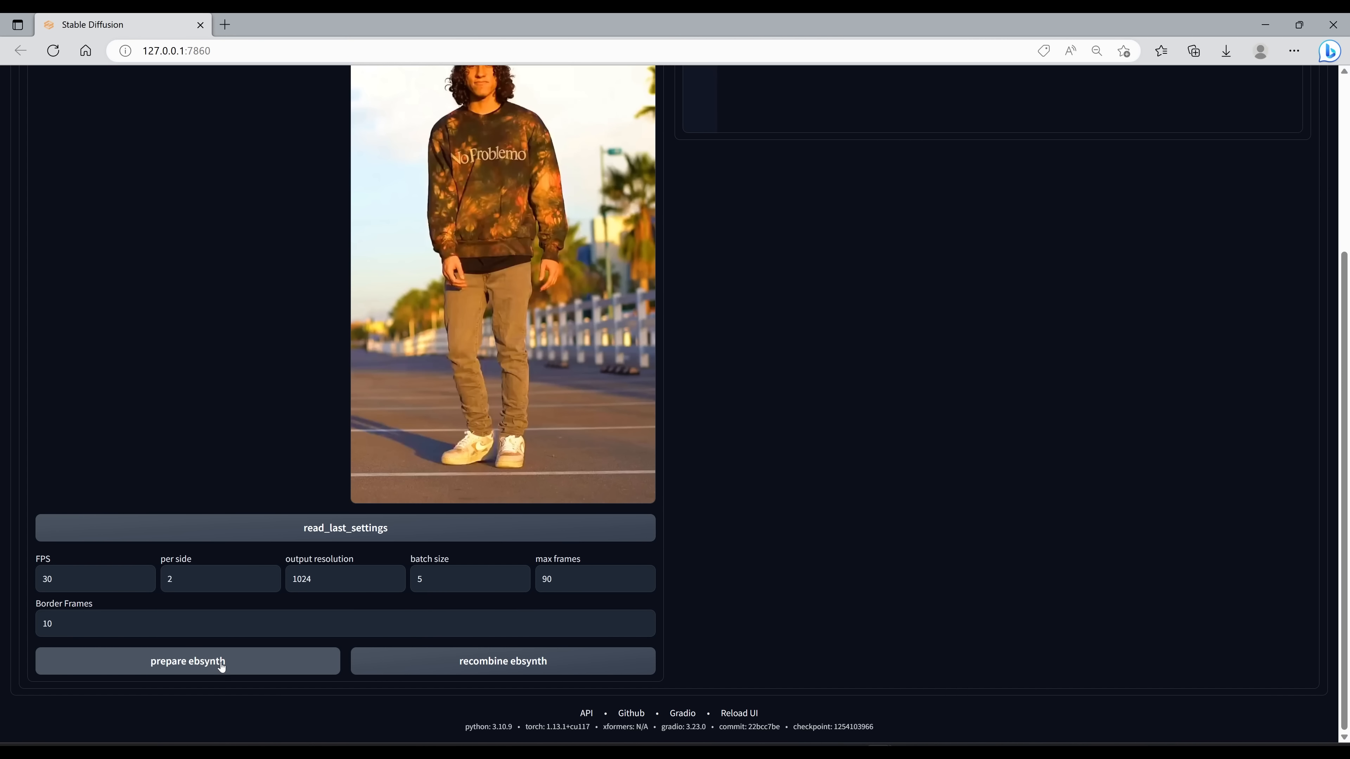
key("alt+Tab")
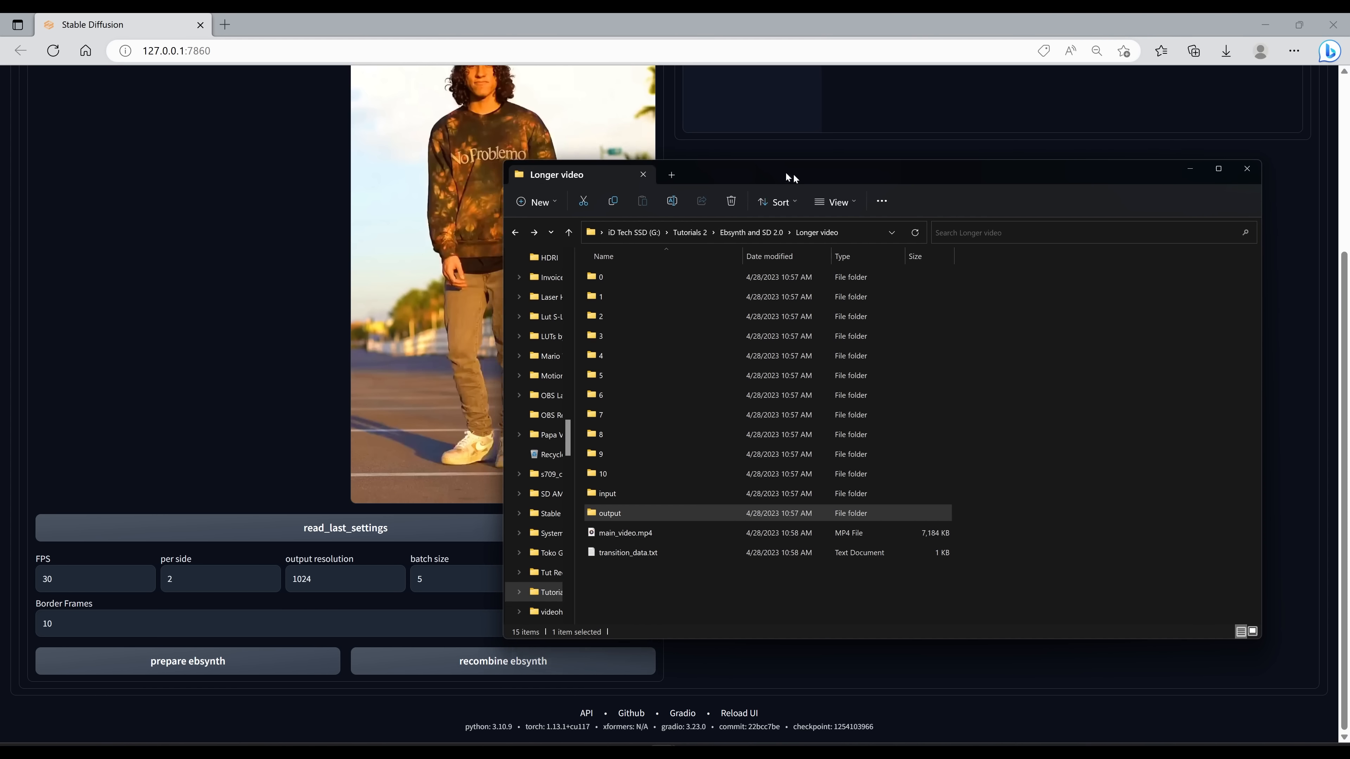
Step: Open folder 0 and look through its extracted frames
left_click_drag(793, 174, 554, 147)
double_click(399, 251)
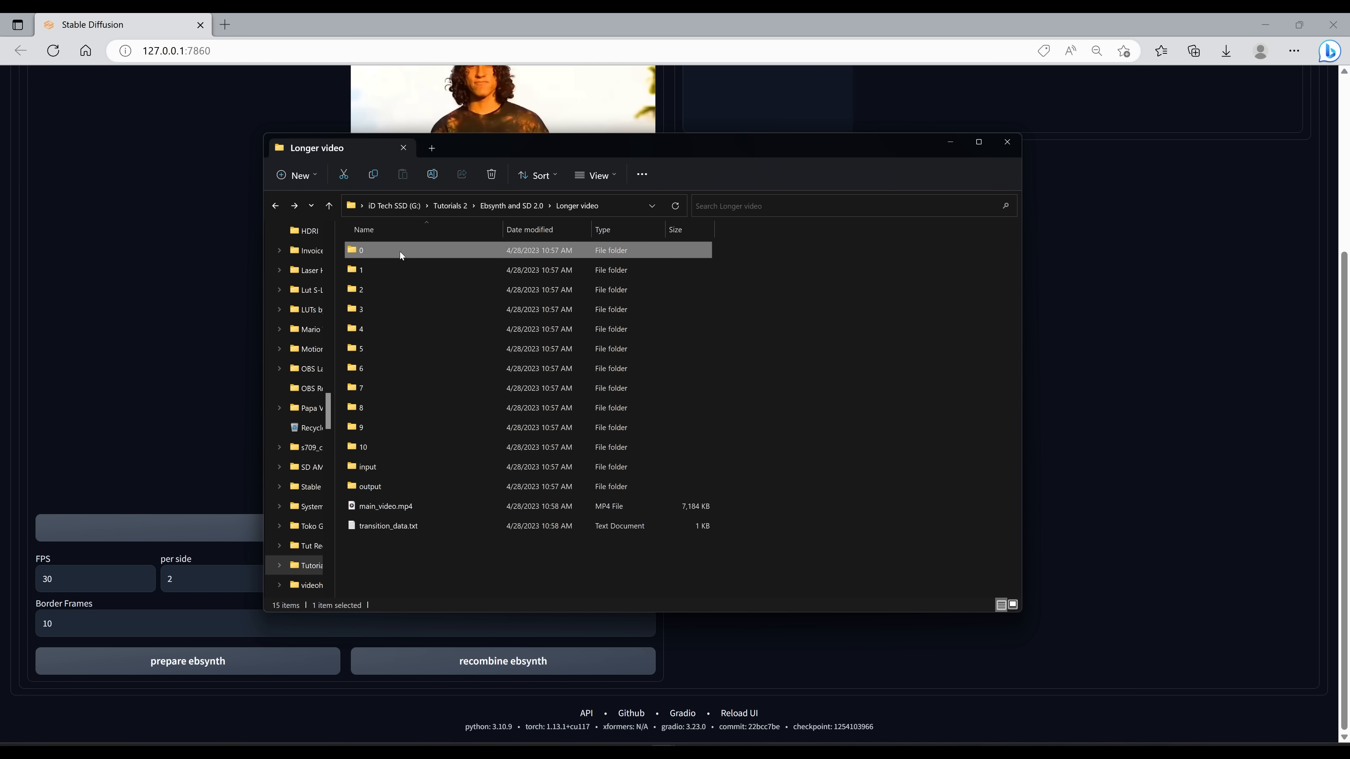
double_click(400, 251)
scroll(622, 420, "down", 5)
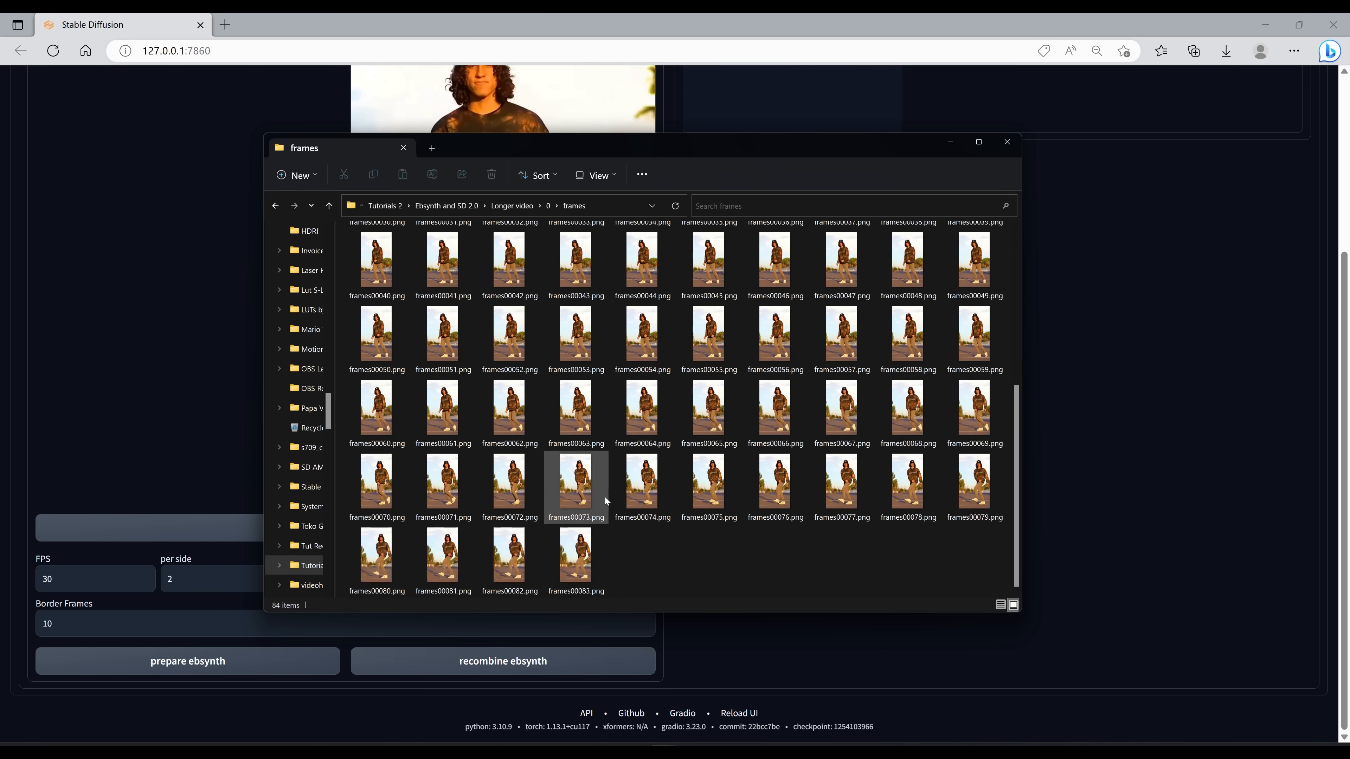
scroll(850, 554, "down", 2)
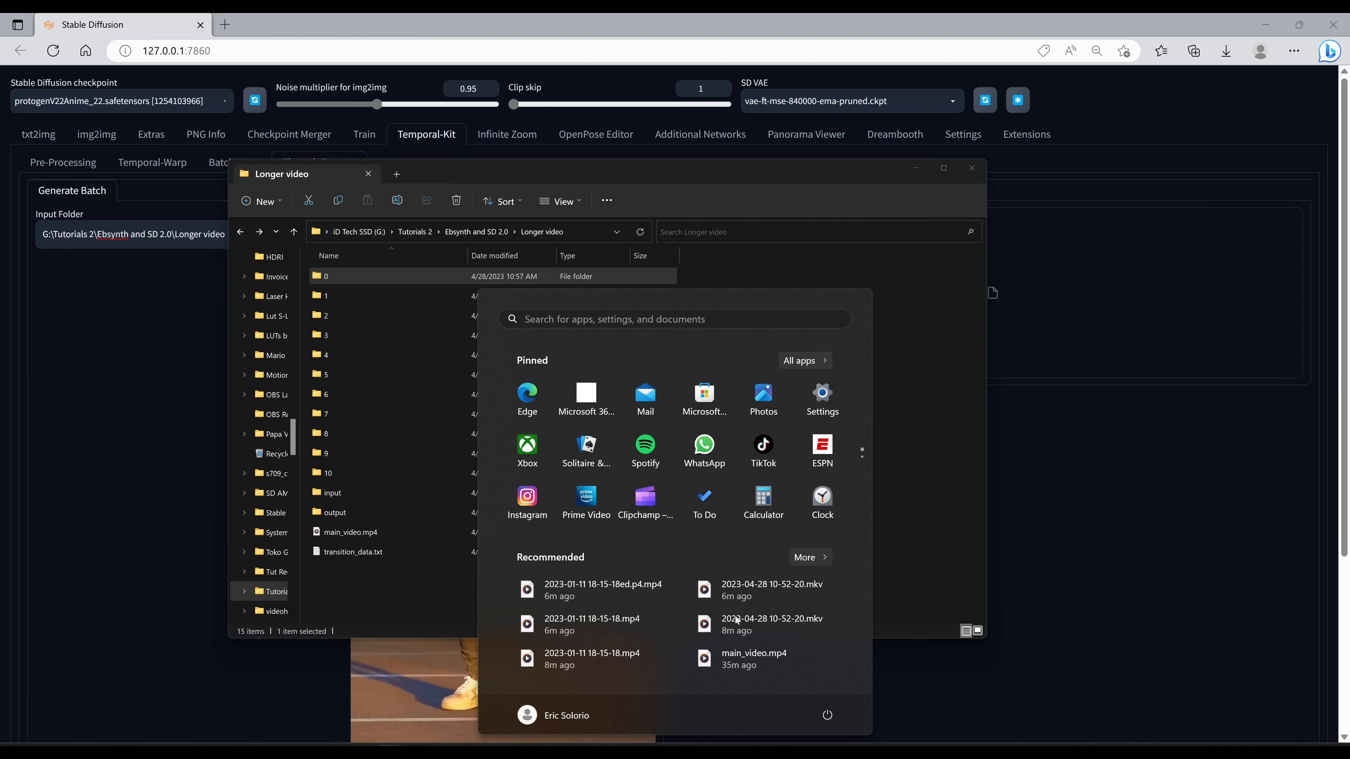
Step: Search for and launch EbSynth
type("ebsynth.exe")
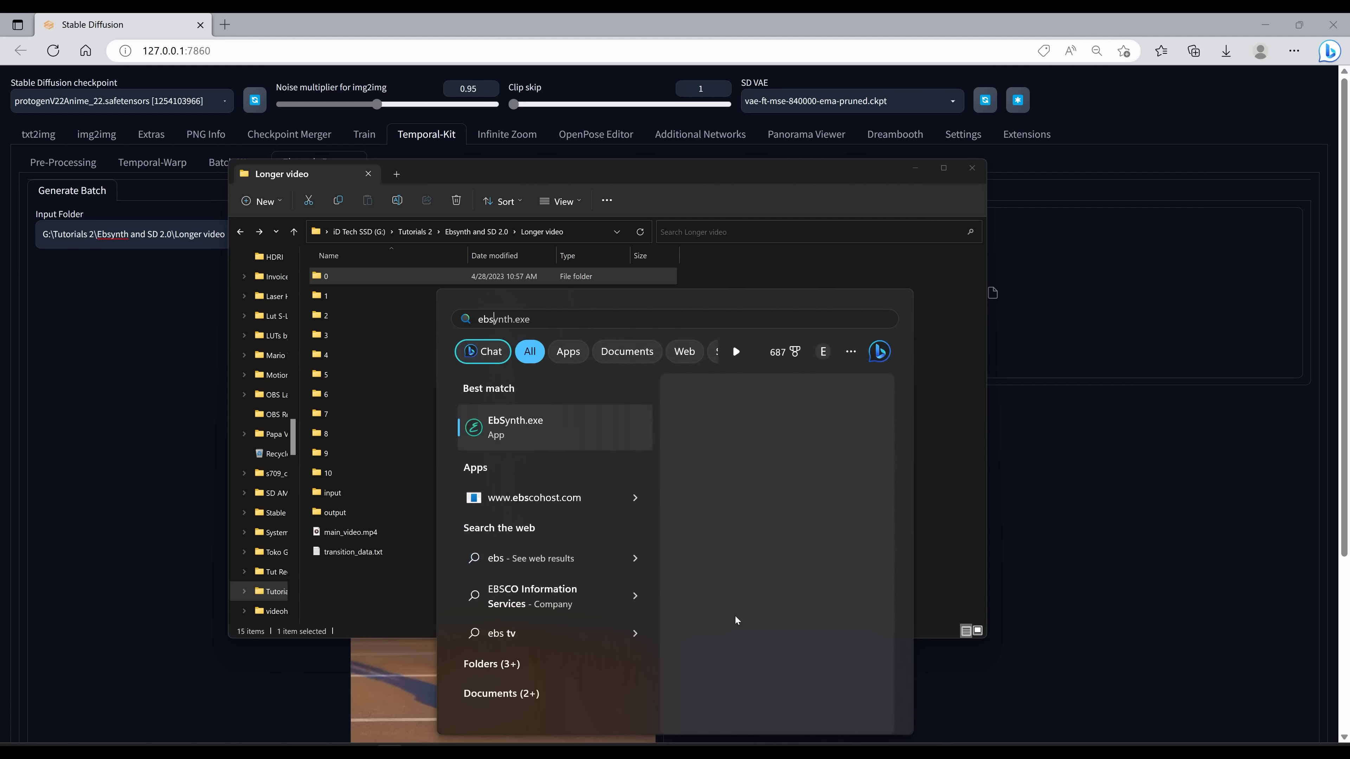
key("Return")
left_click_drag(418, 139, 1026, 281)
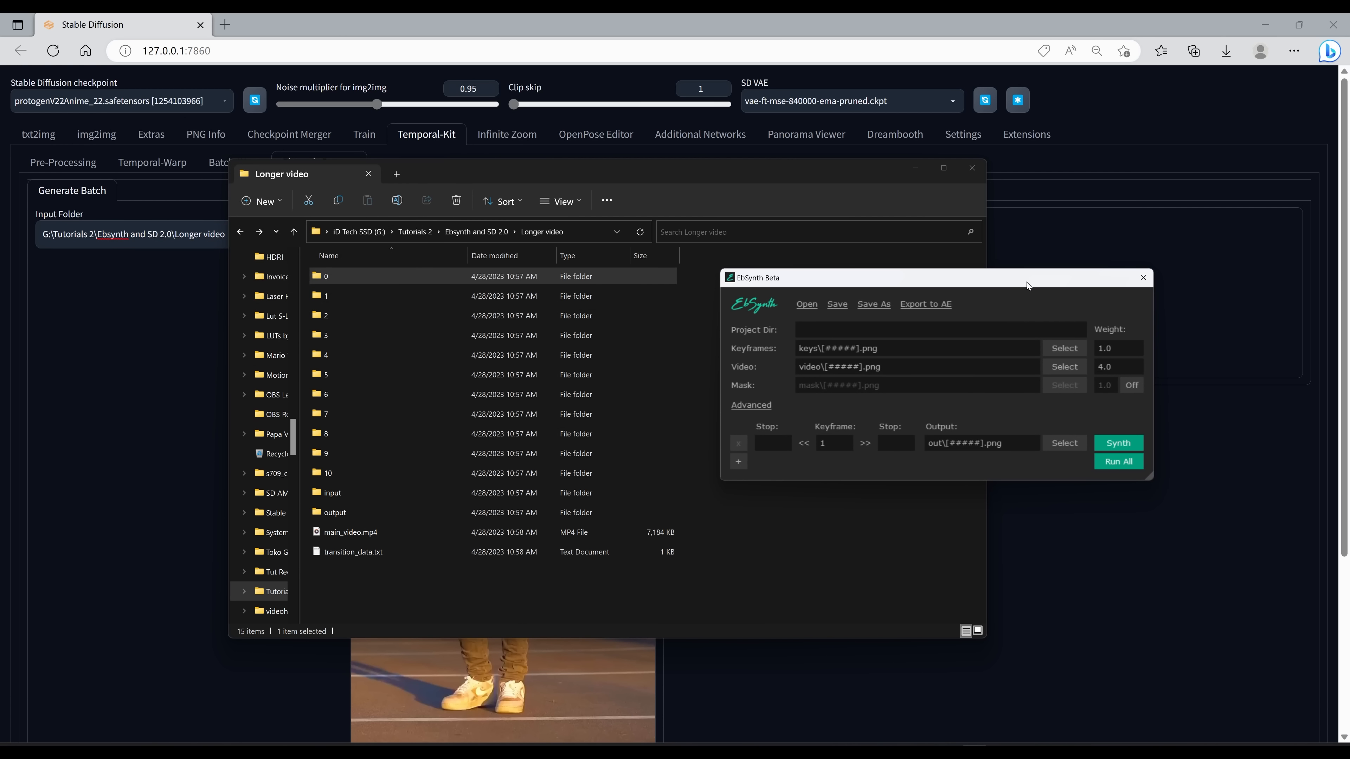
Step: Load folder 0's frames and keys folders into EbSynth as video and keyframes, then run all
left_click_drag(514, 175, 355, 165)
left_click_drag(973, 287, 1058, 275)
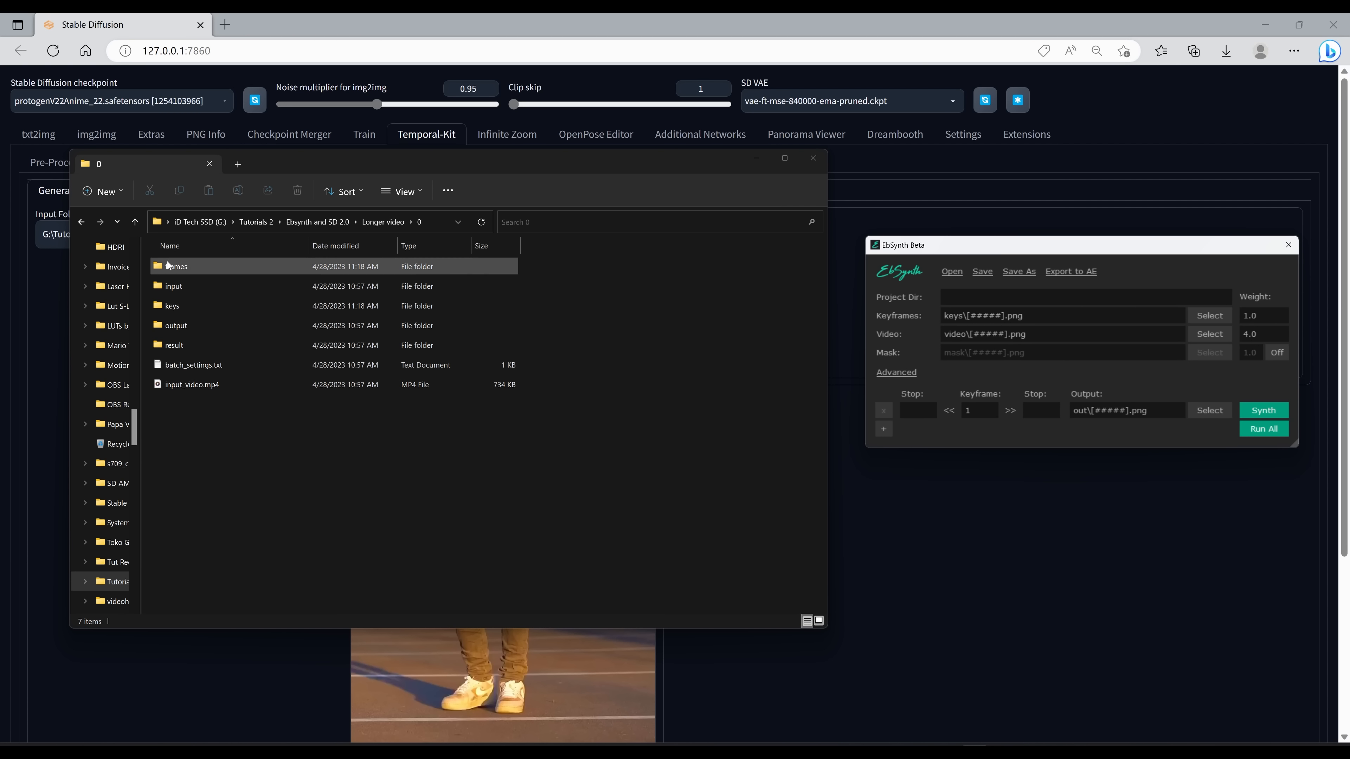
left_click_drag(168, 264, 994, 360)
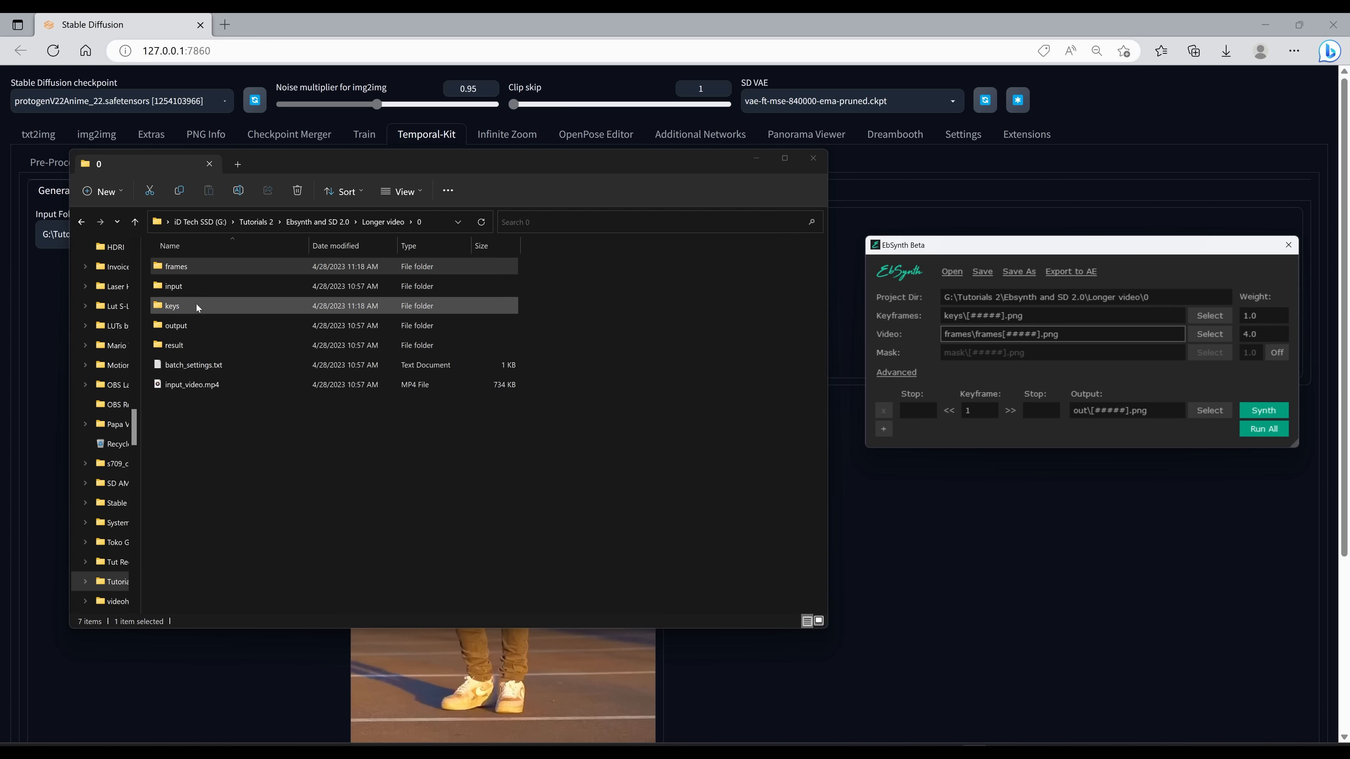
left_click(186, 311)
left_click_drag(174, 310, 978, 322)
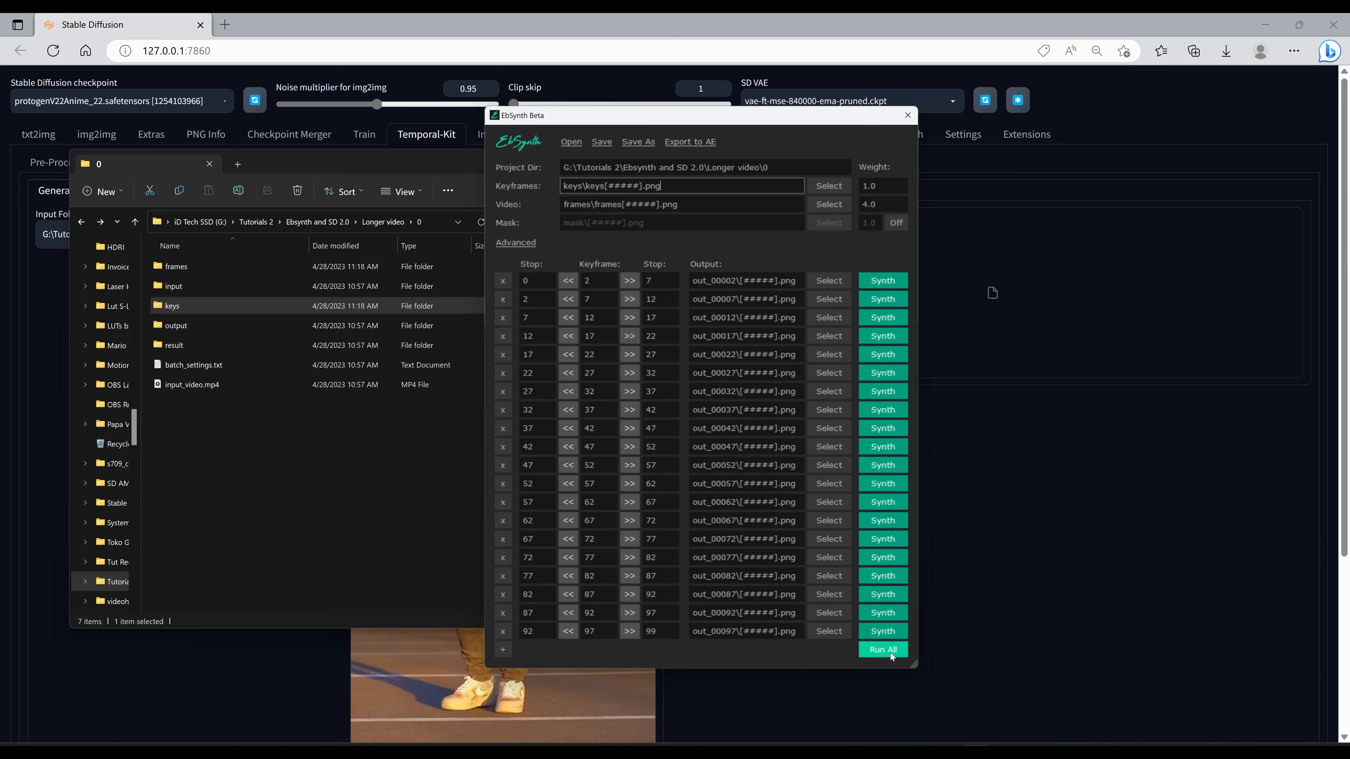
left_click(891, 652)
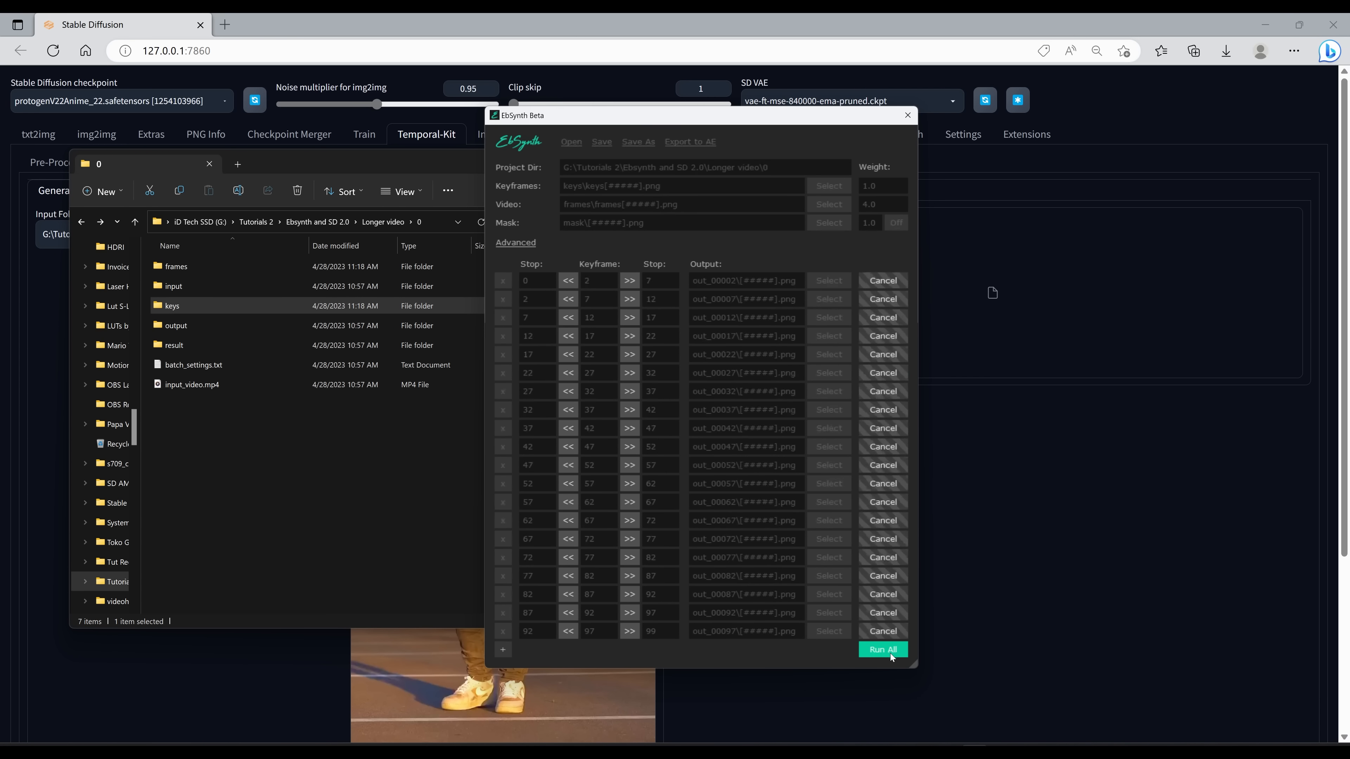
Step: Browse folders 0 and 1 to check the generated EbSynth output folders
left_click(318, 472)
scroll(313, 473, "down", 3)
scroll(210, 385, "up", 3)
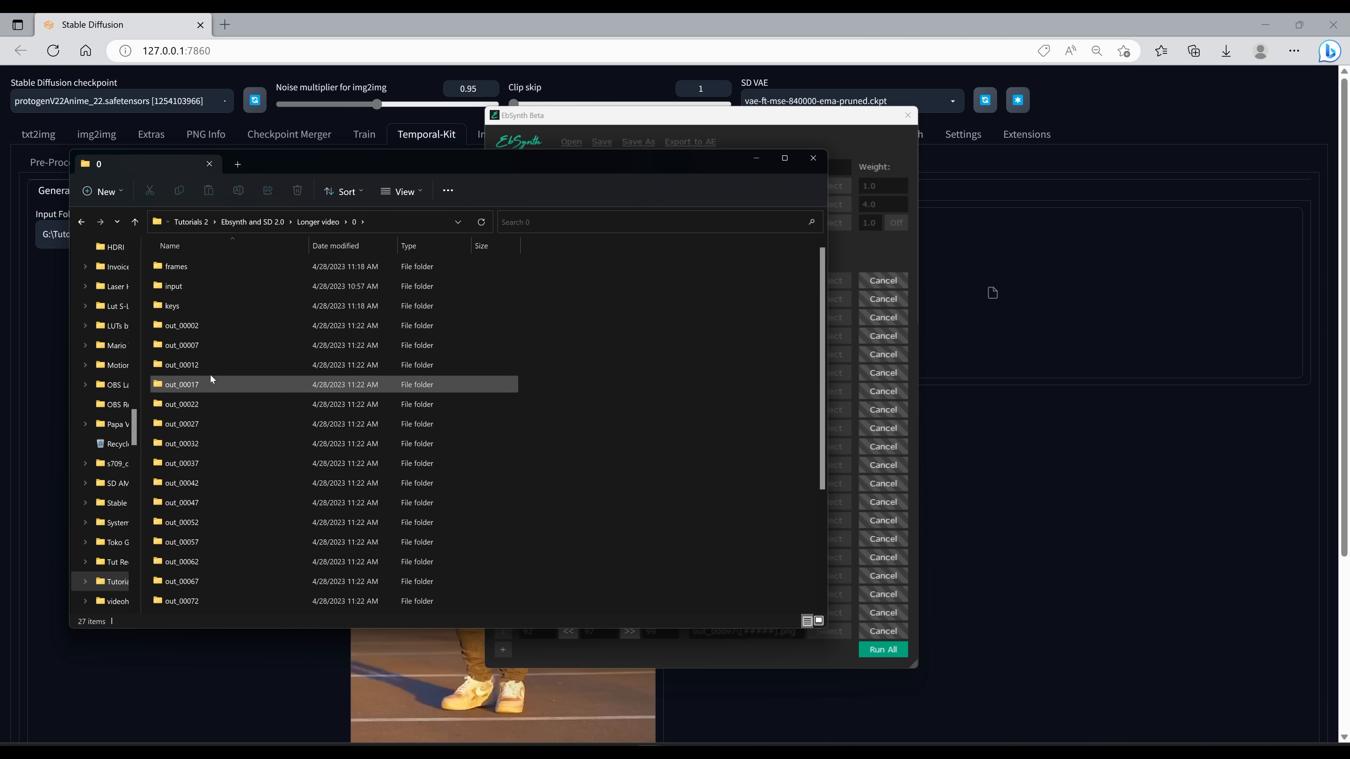
key("alt+Left")
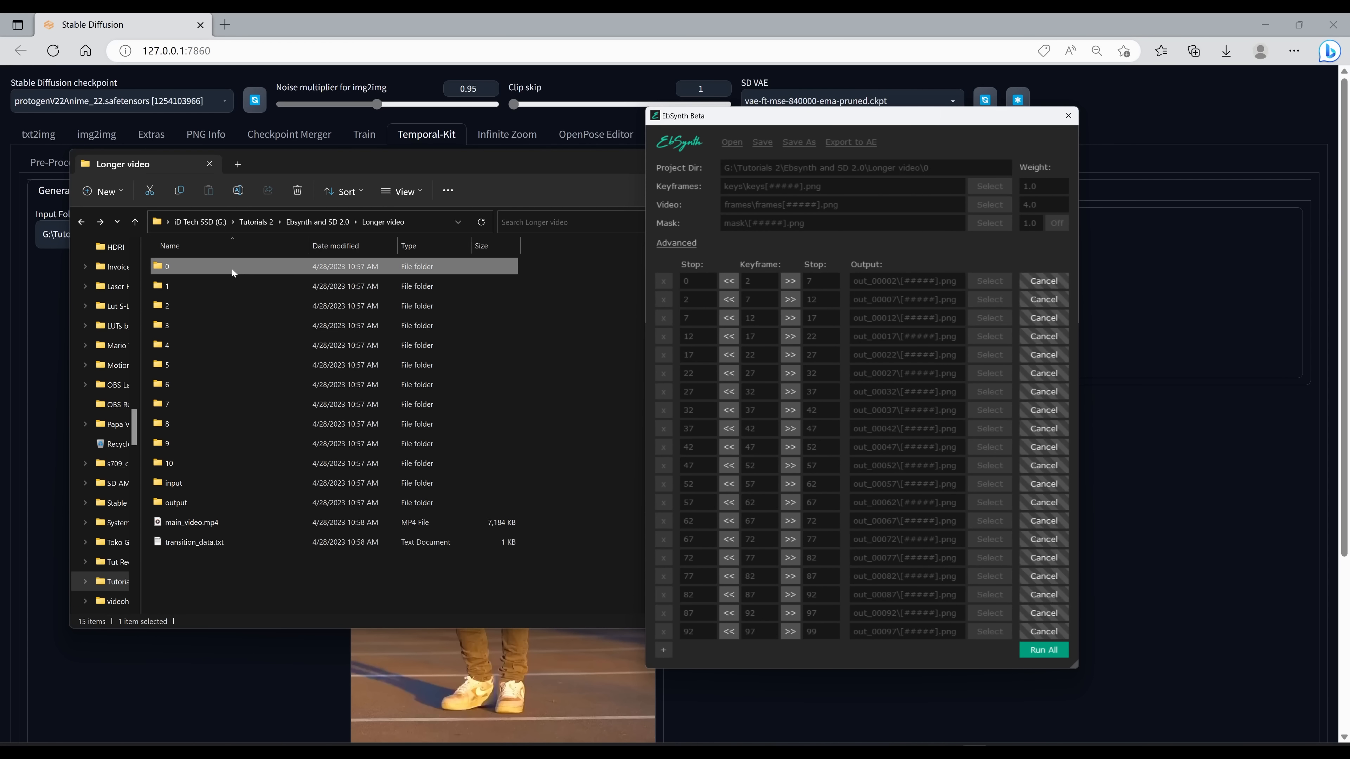
double_click(232, 266)
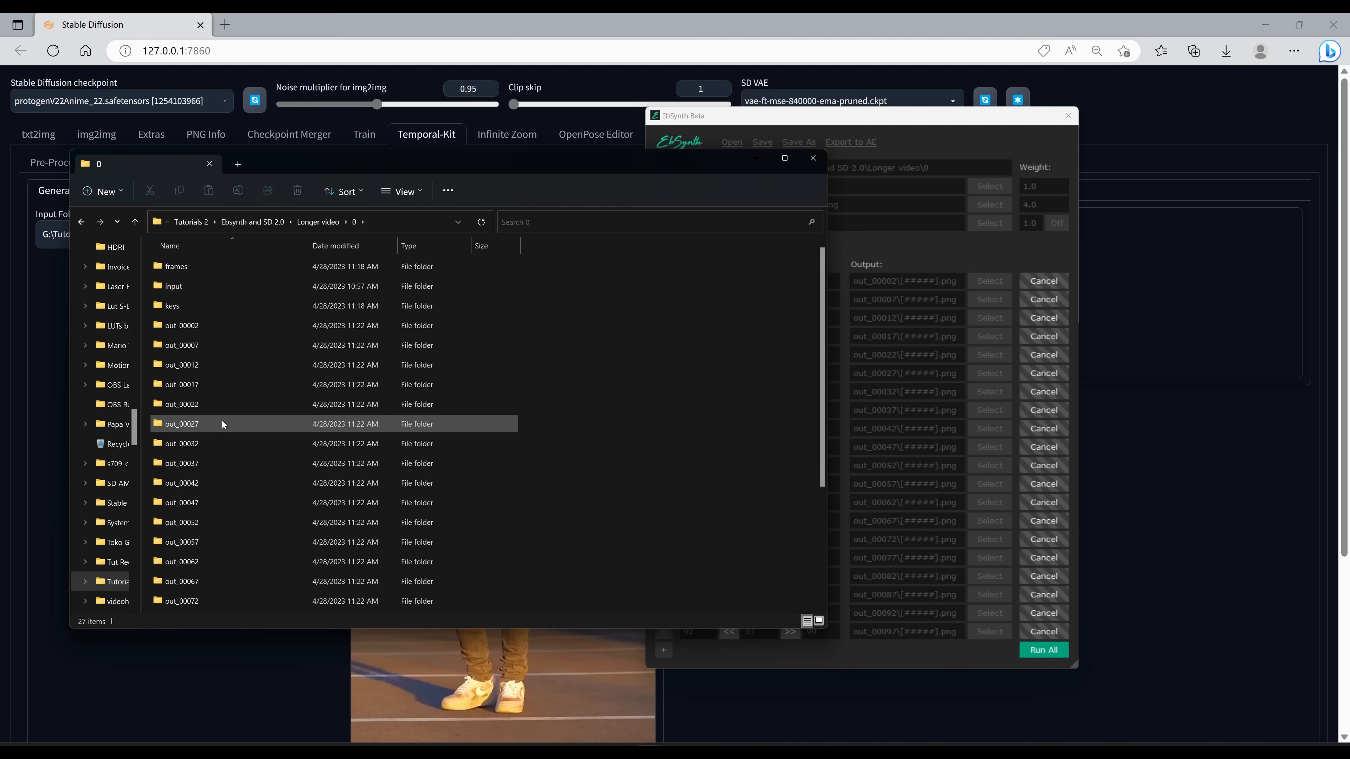
key("alt+Left")
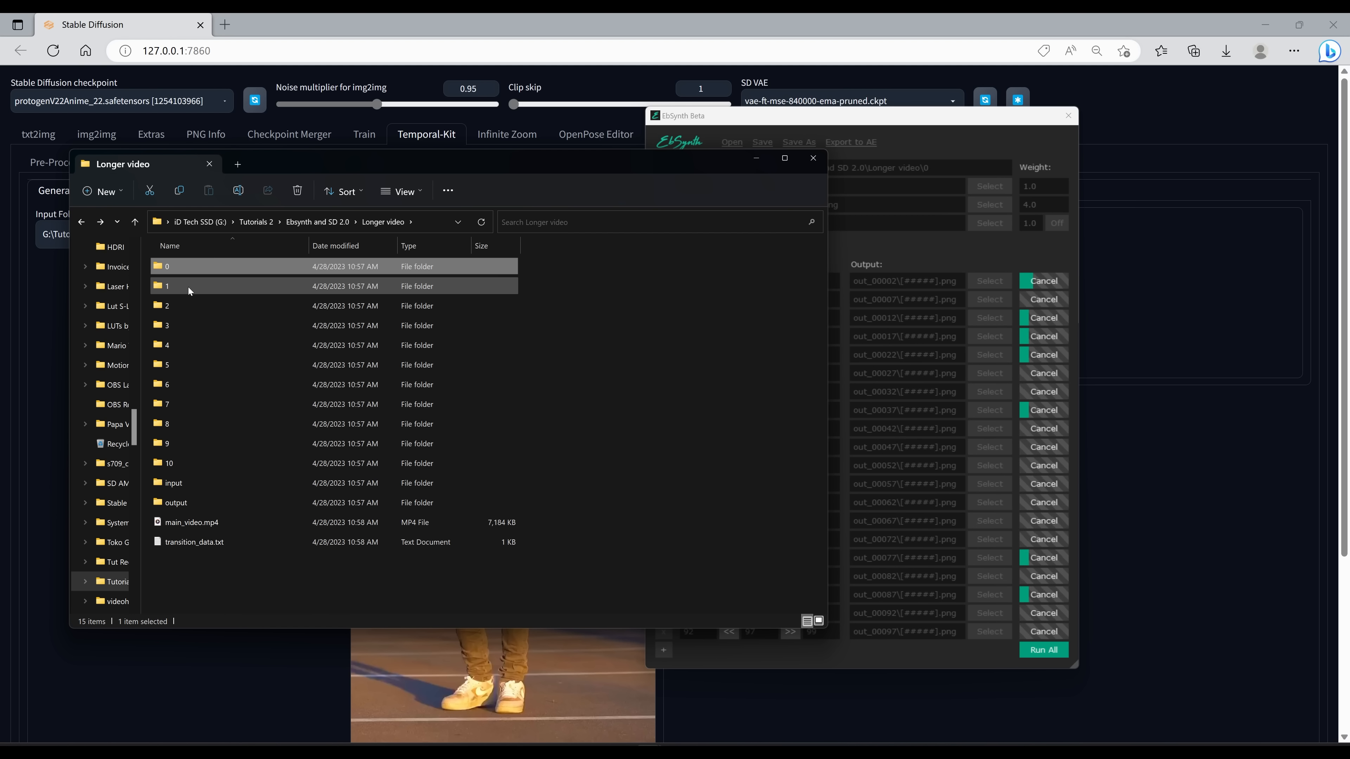
double_click(189, 287)
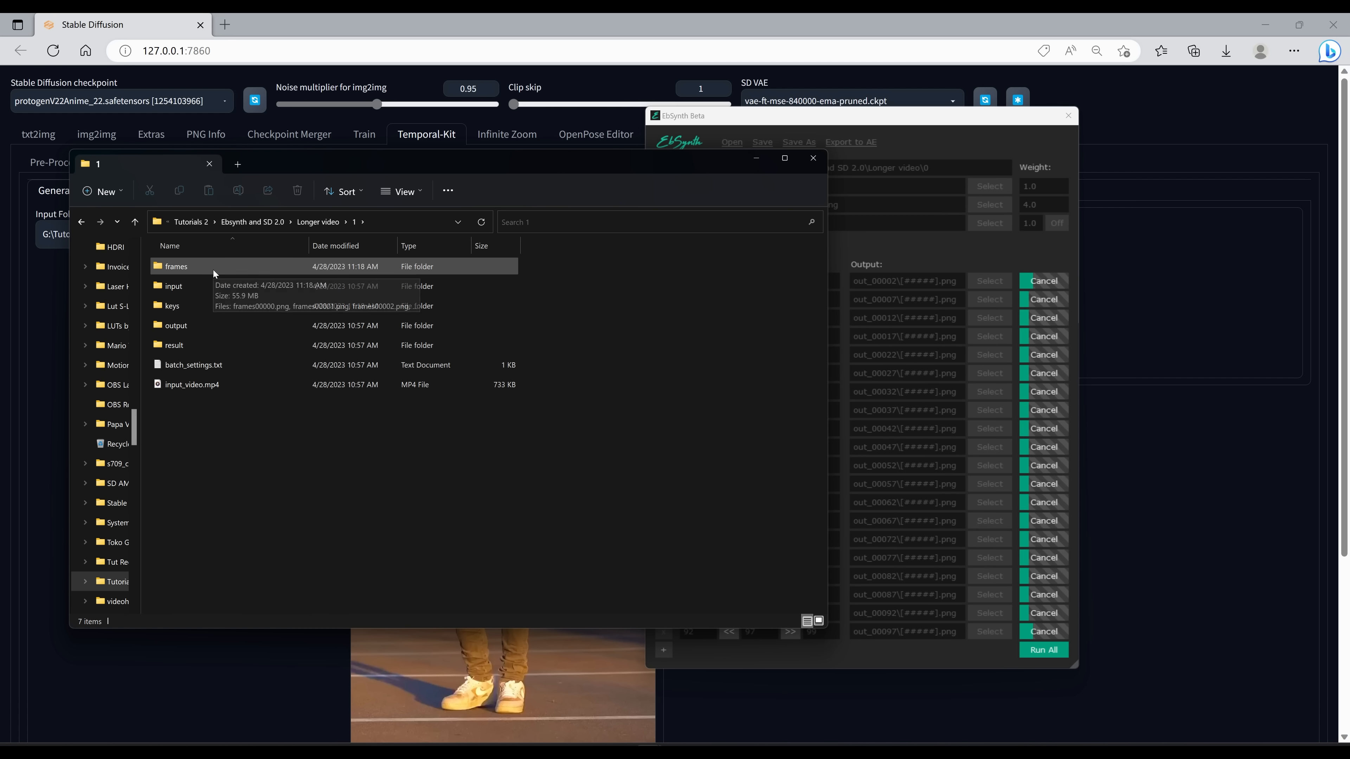
key("alt+Left")
double_click(223, 286)
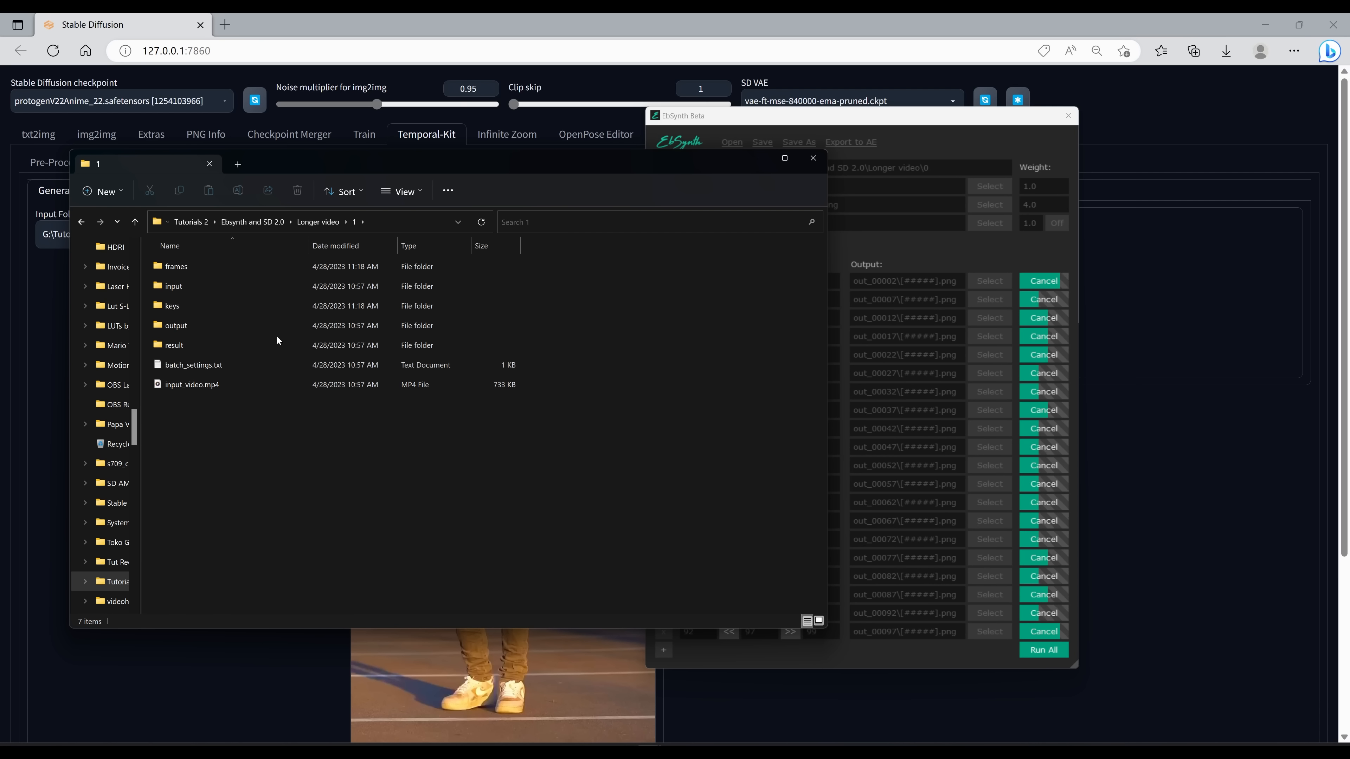
key("alt+Left")
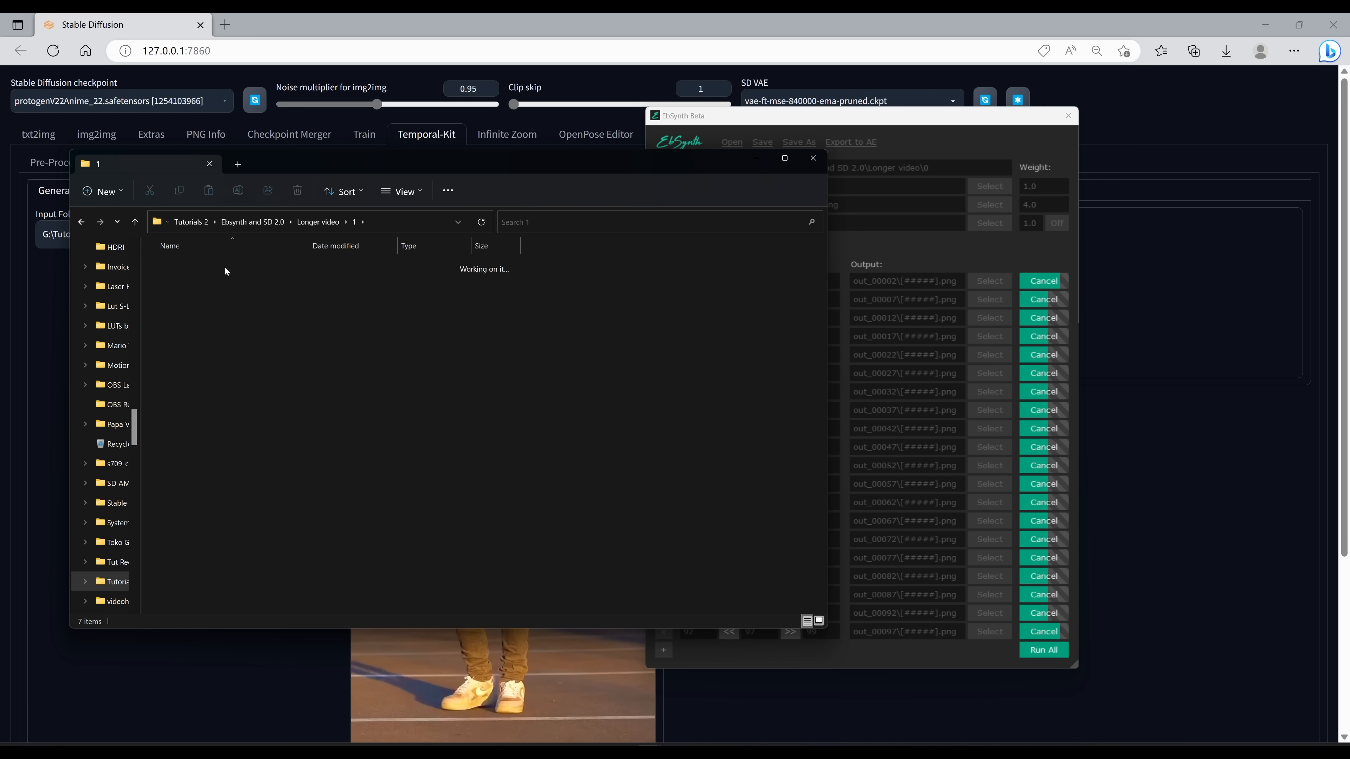
Step: Open a new EbSynth window, load folder 1's frames and keys folders, and run all
double_click(196, 302)
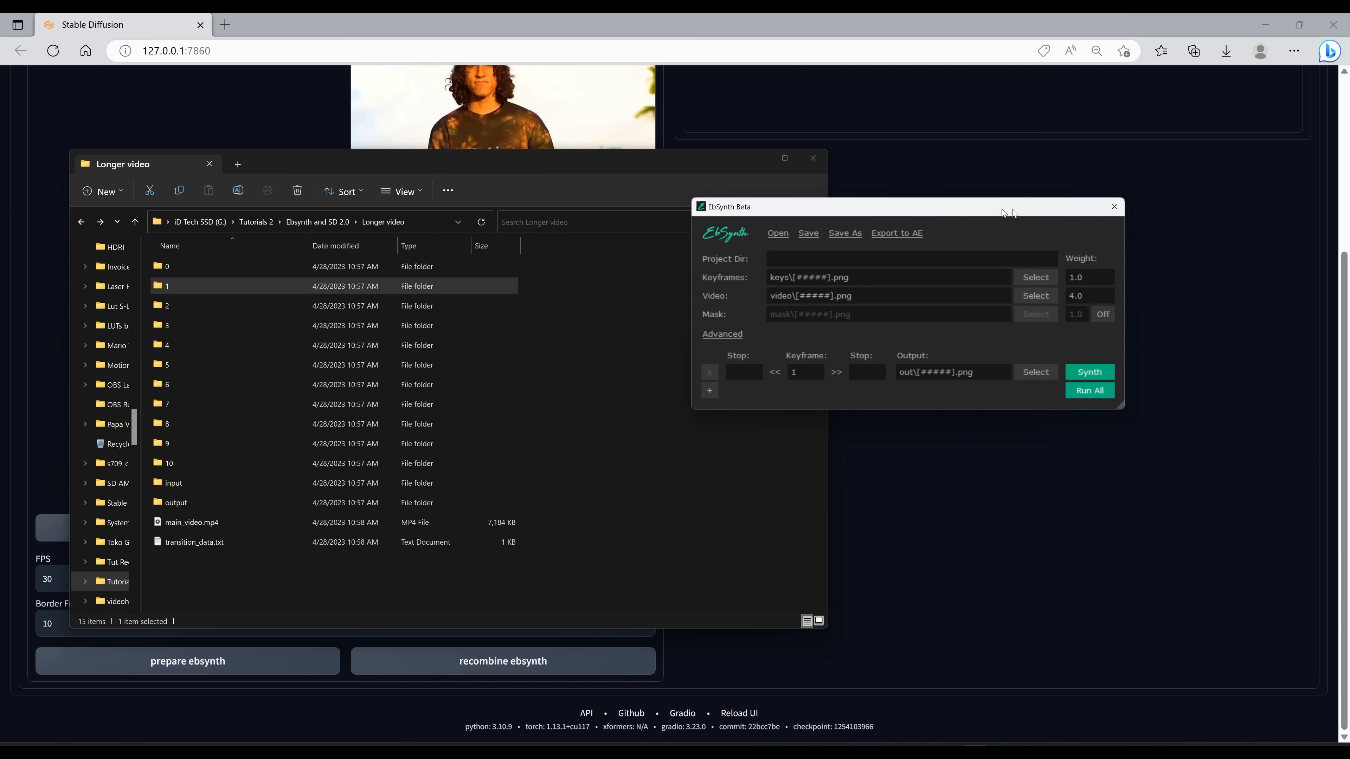
left_click_drag(671, 157, 638, 155)
left_click_drag(924, 207, 1012, 201)
double_click(248, 285)
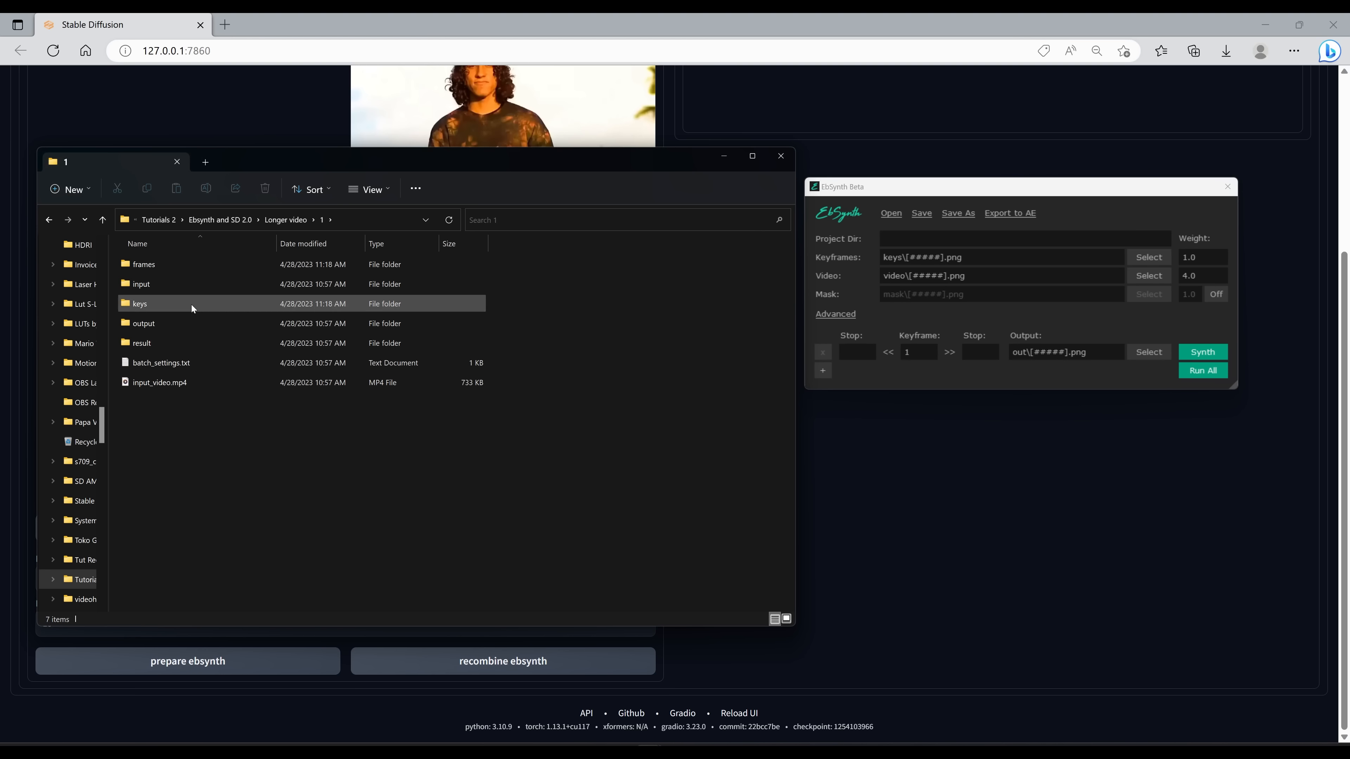
left_click(166, 264)
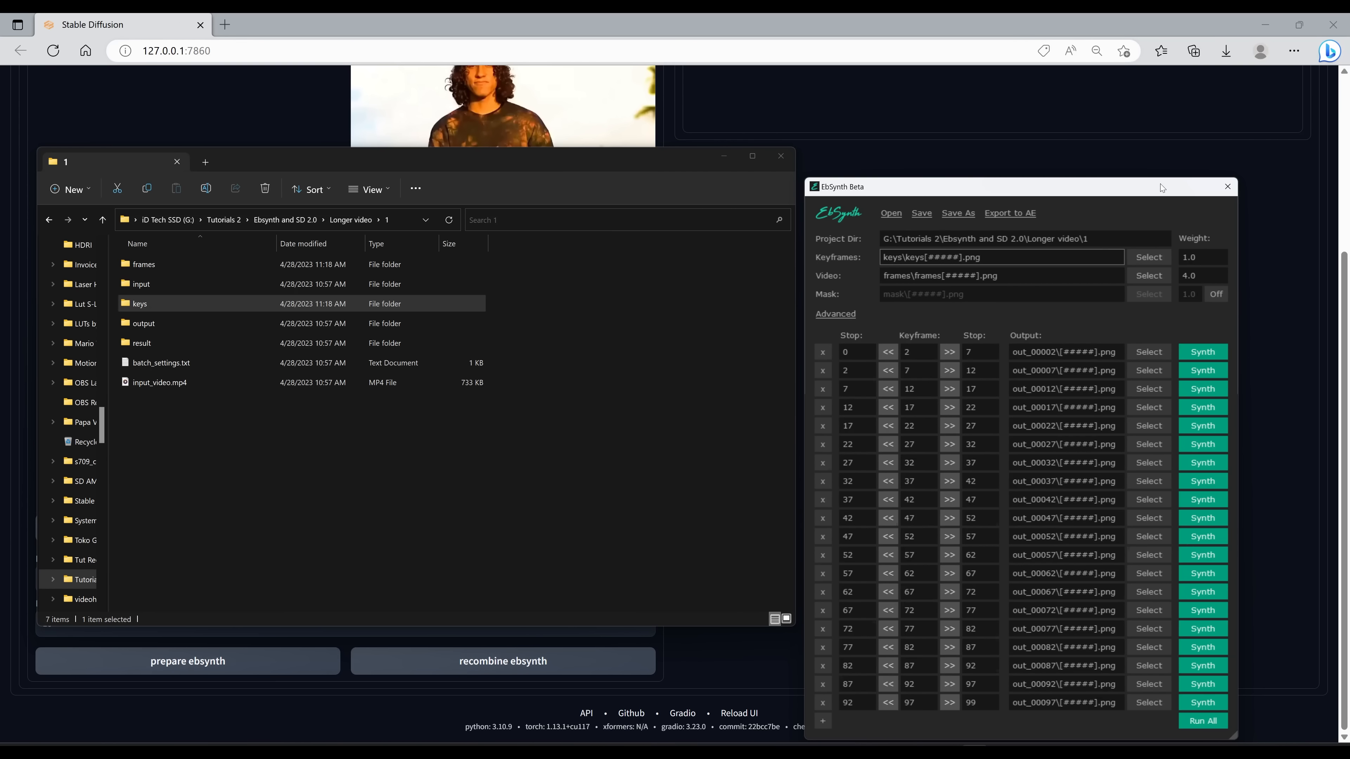
left_click_drag(1160, 185, 1141, 115)
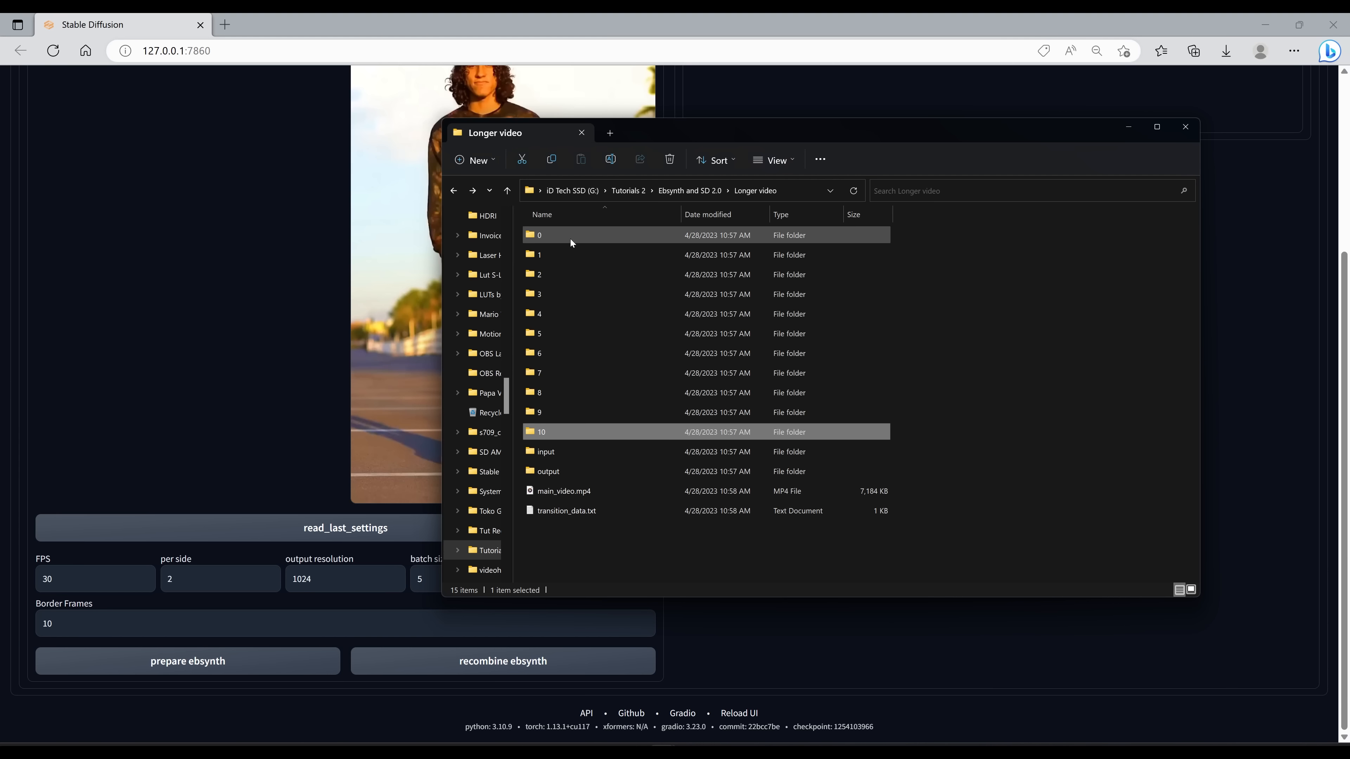
Step: Recombine the EbSynth results and play the resulting output.mp4 in the media player
left_click(813, 648)
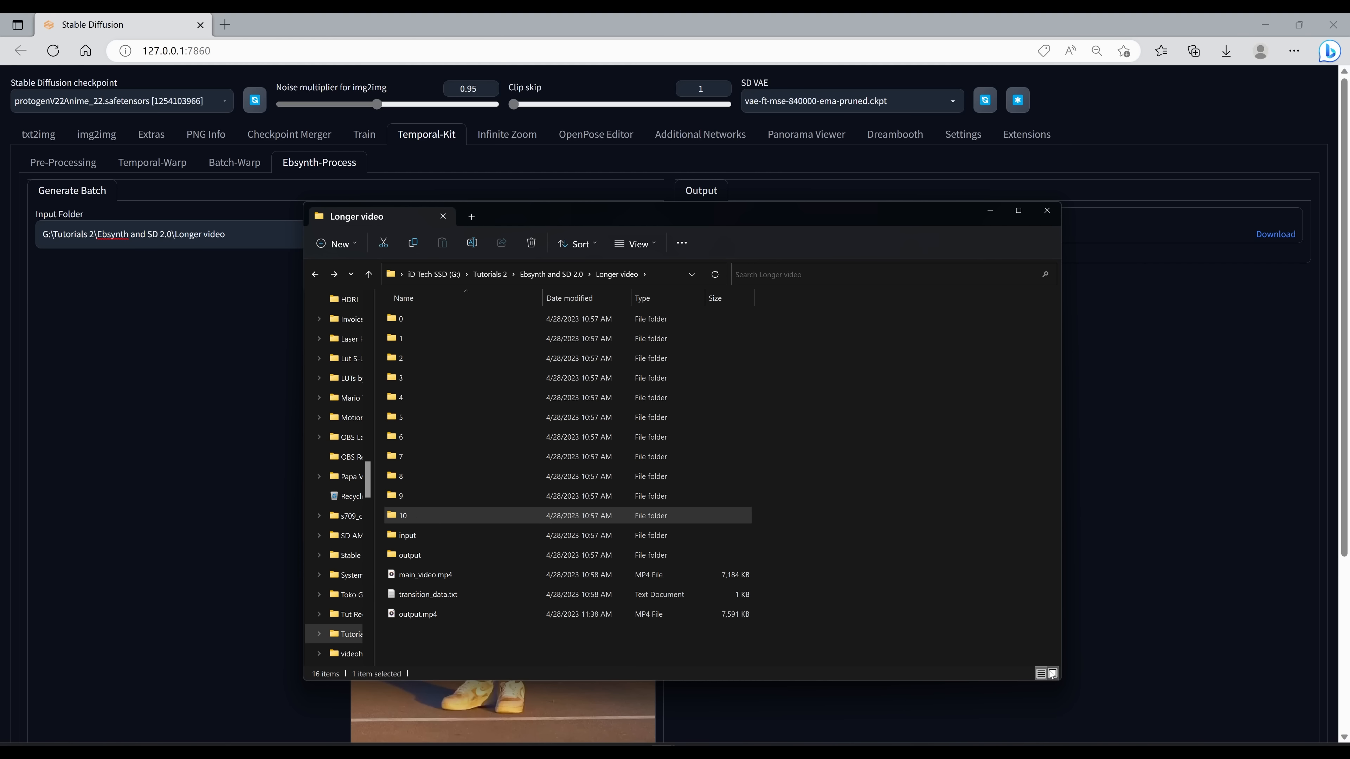
left_click(1052, 674)
double_click(755, 397)
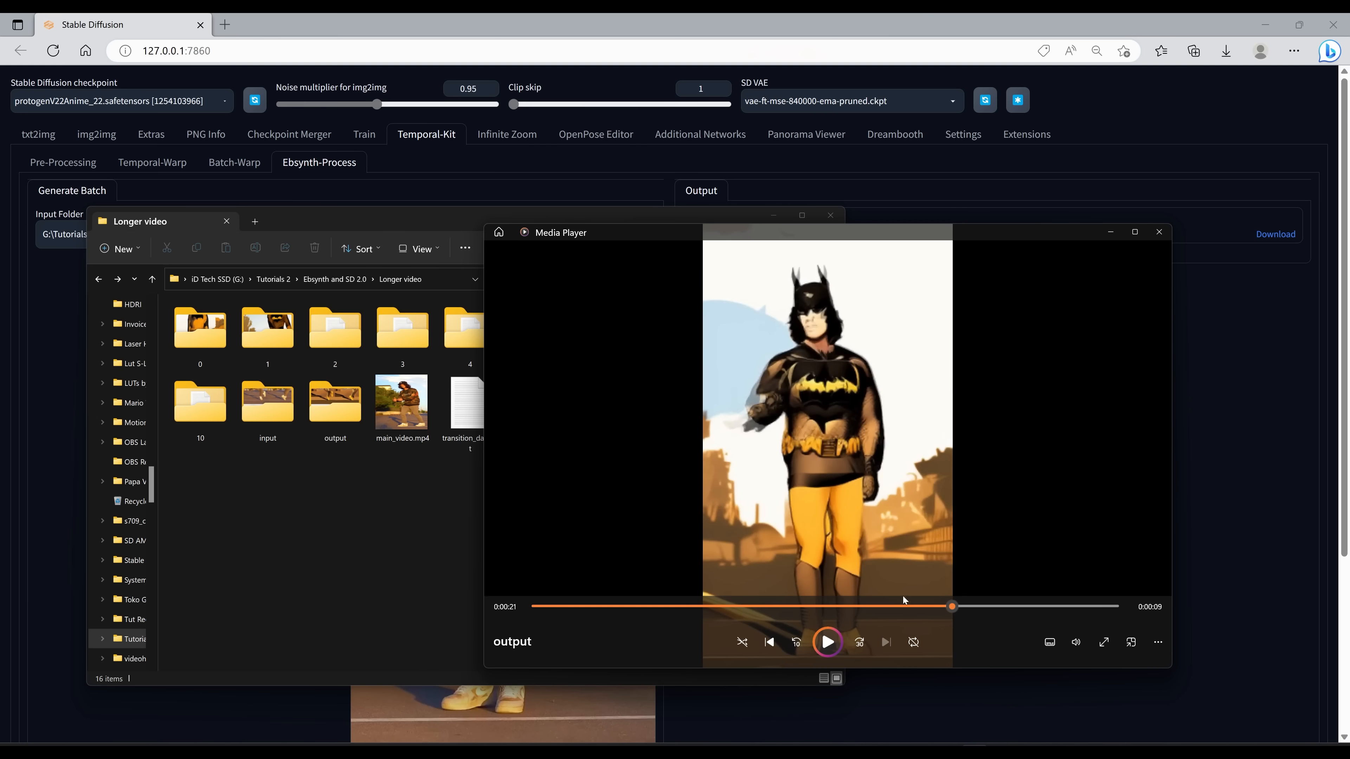
mouse_move(906, 606)
left_mouse_down()
mouse_move(922, 606)
mouse_move(817, 606)
mouse_move(918, 607)
left_mouse_up()
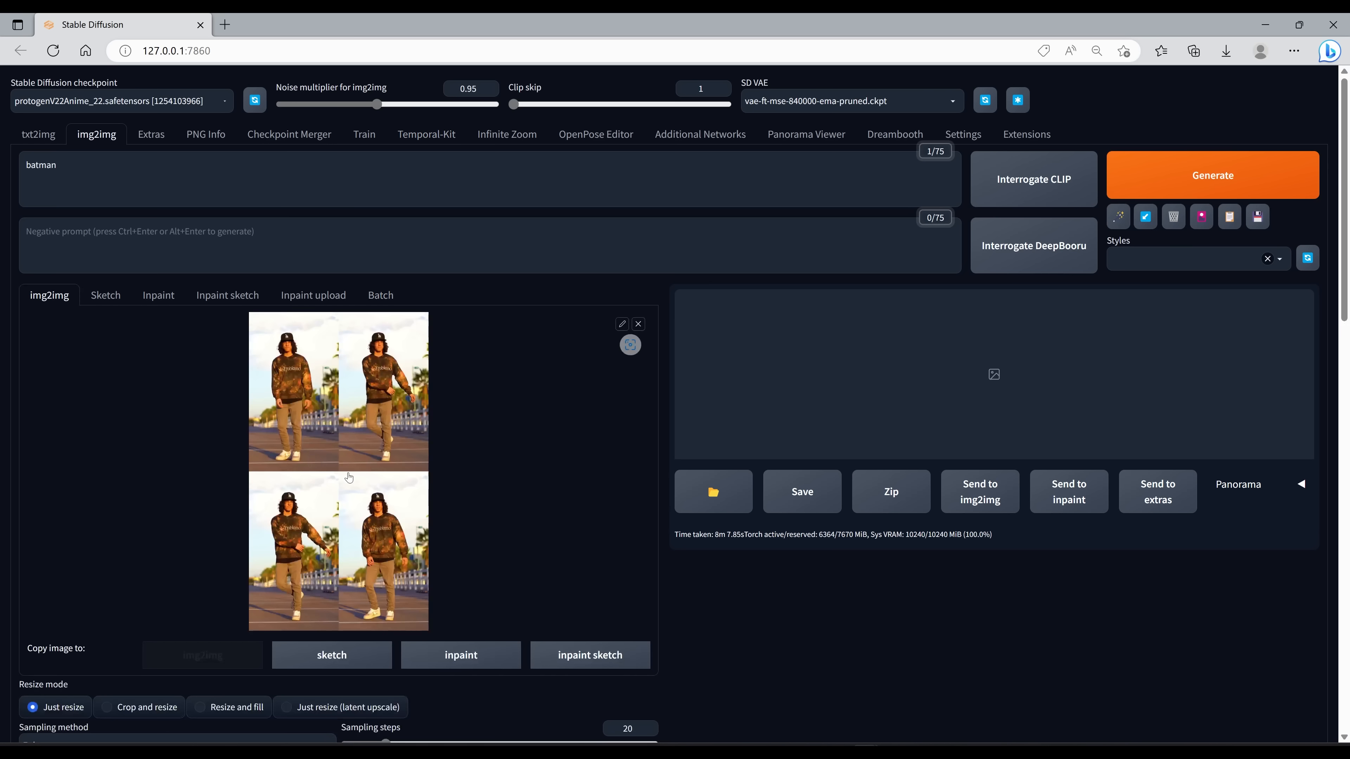
Step: Compare the final animation against the original keyframe grid and img2img settings
scroll(371, 556, "down", 4)
scroll(248, 627, "down", 4)
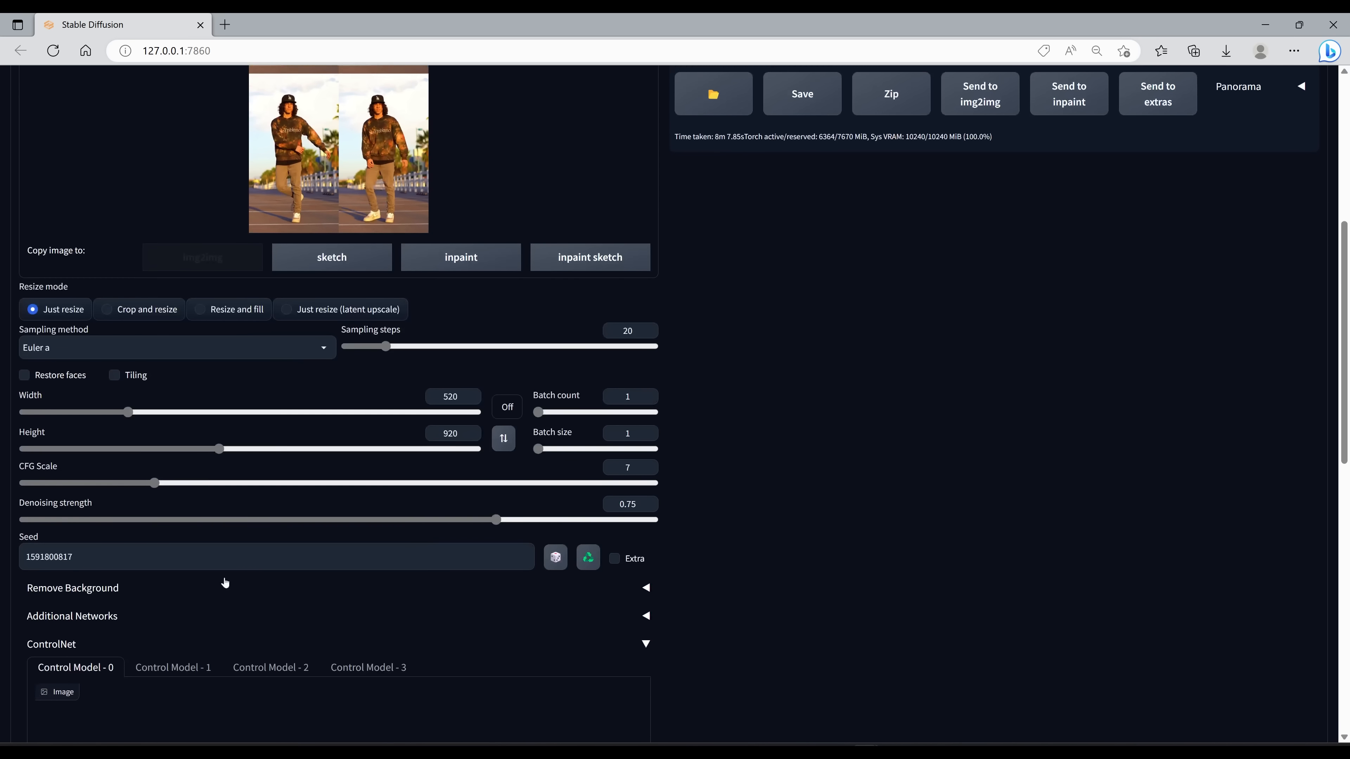
left_click_drag(221, 442, 222, 442)
scroll(349, 431, "up", 6)
scroll(298, 462, "down", 3)
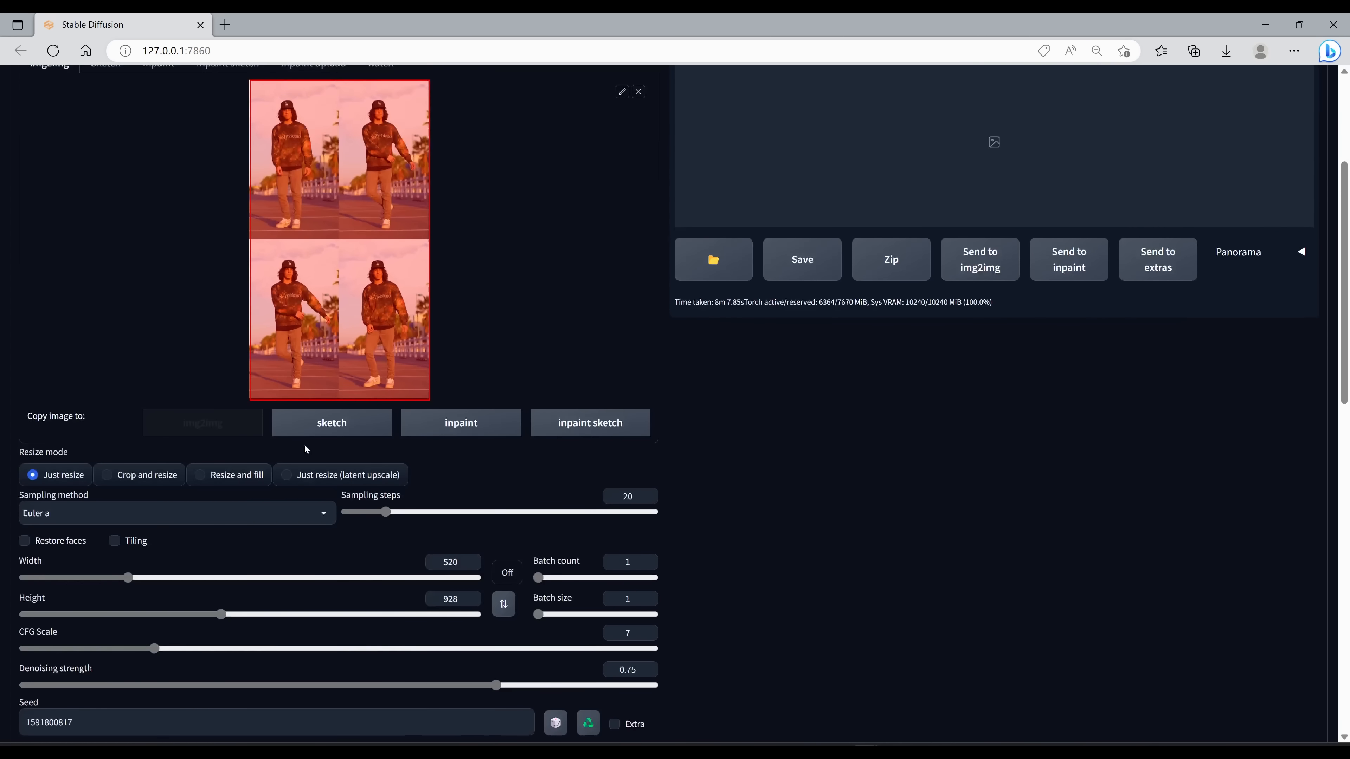
scroll(283, 545, "down", 2)
scroll(318, 426, "up", 3)
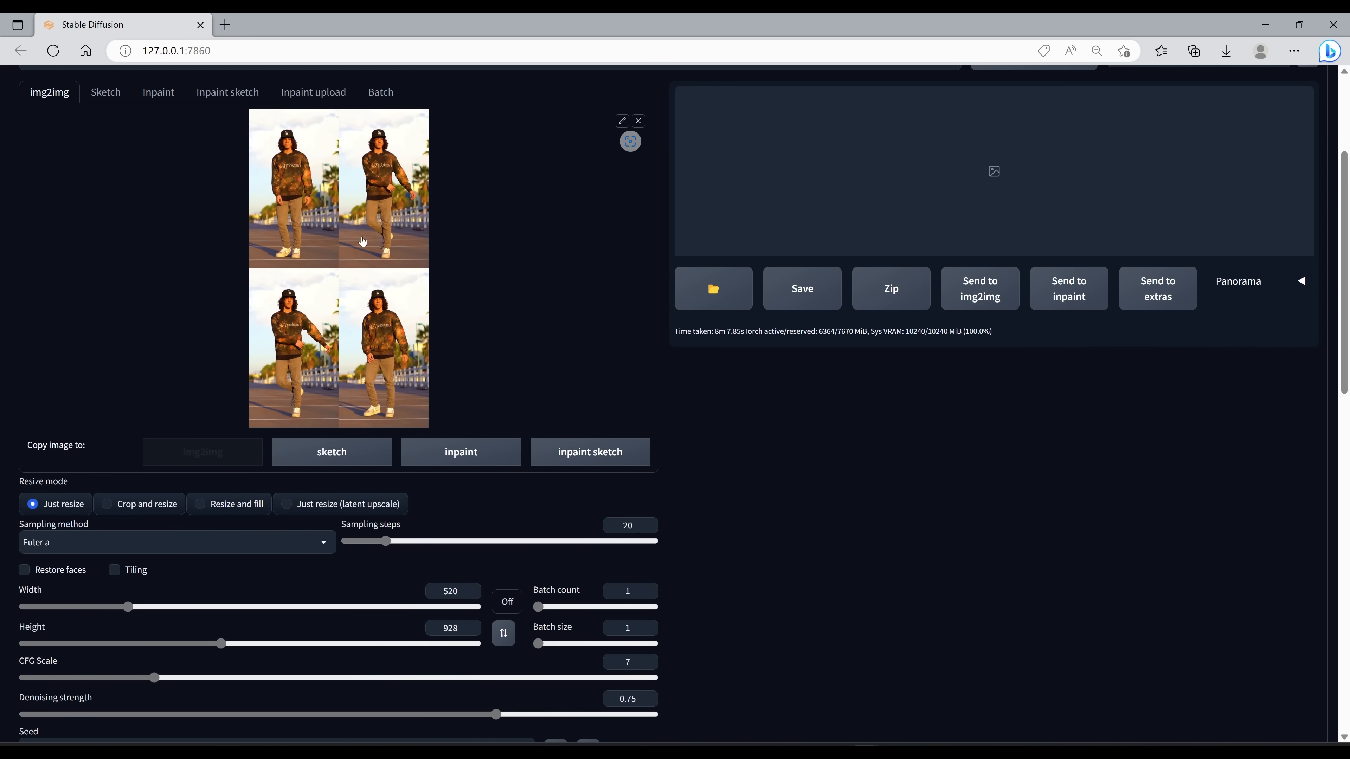
scroll(319, 290, "down", 6)
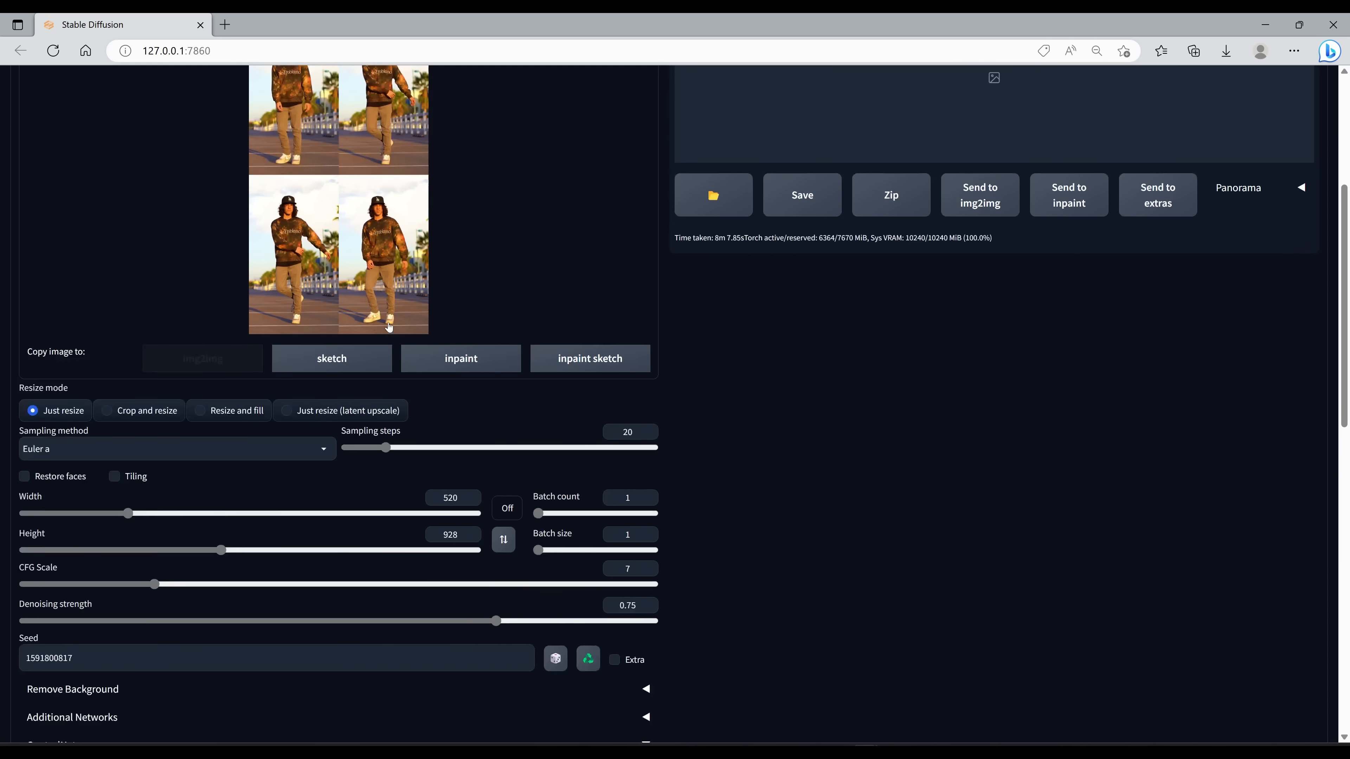
scroll(213, 425, "up", 4)
left_click_drag(221, 542, 230, 543)
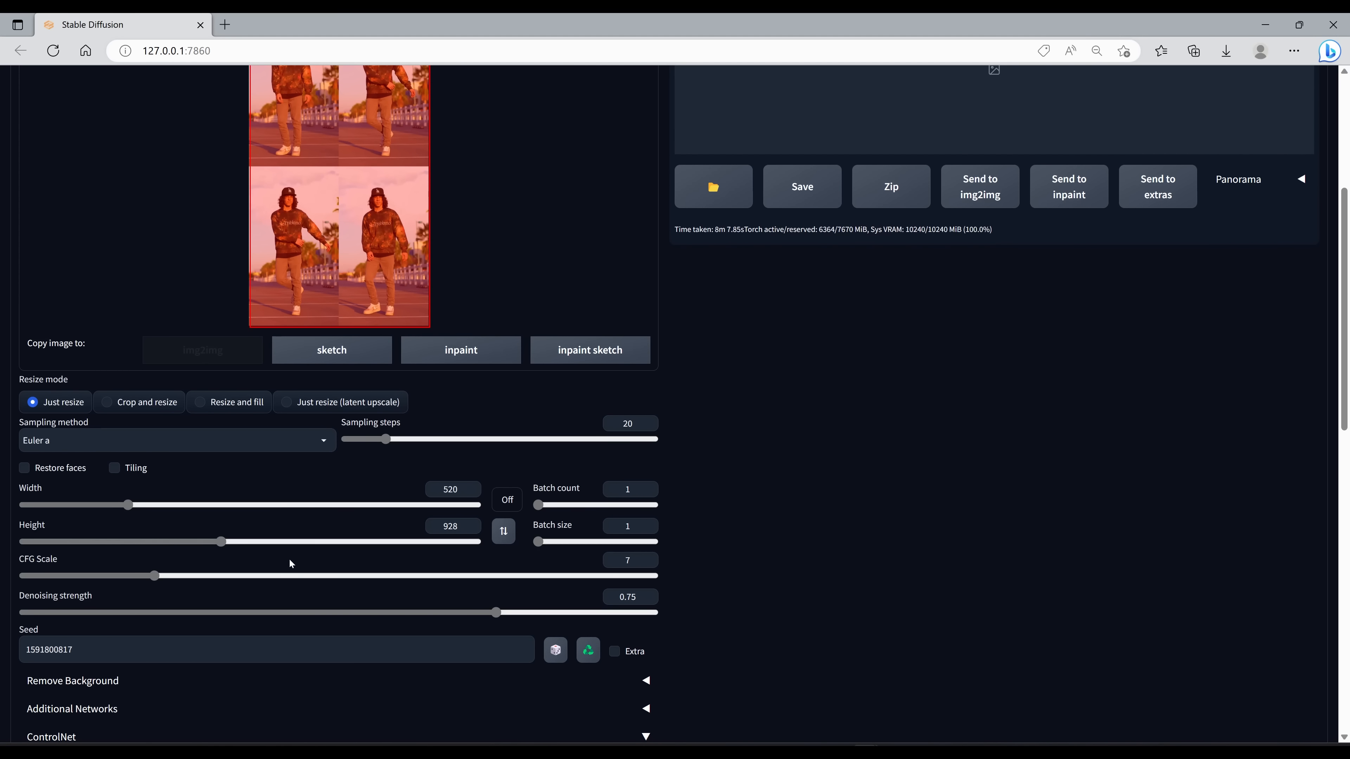
scroll(297, 532, "up", 6)
scroll(229, 382, "down", 8)
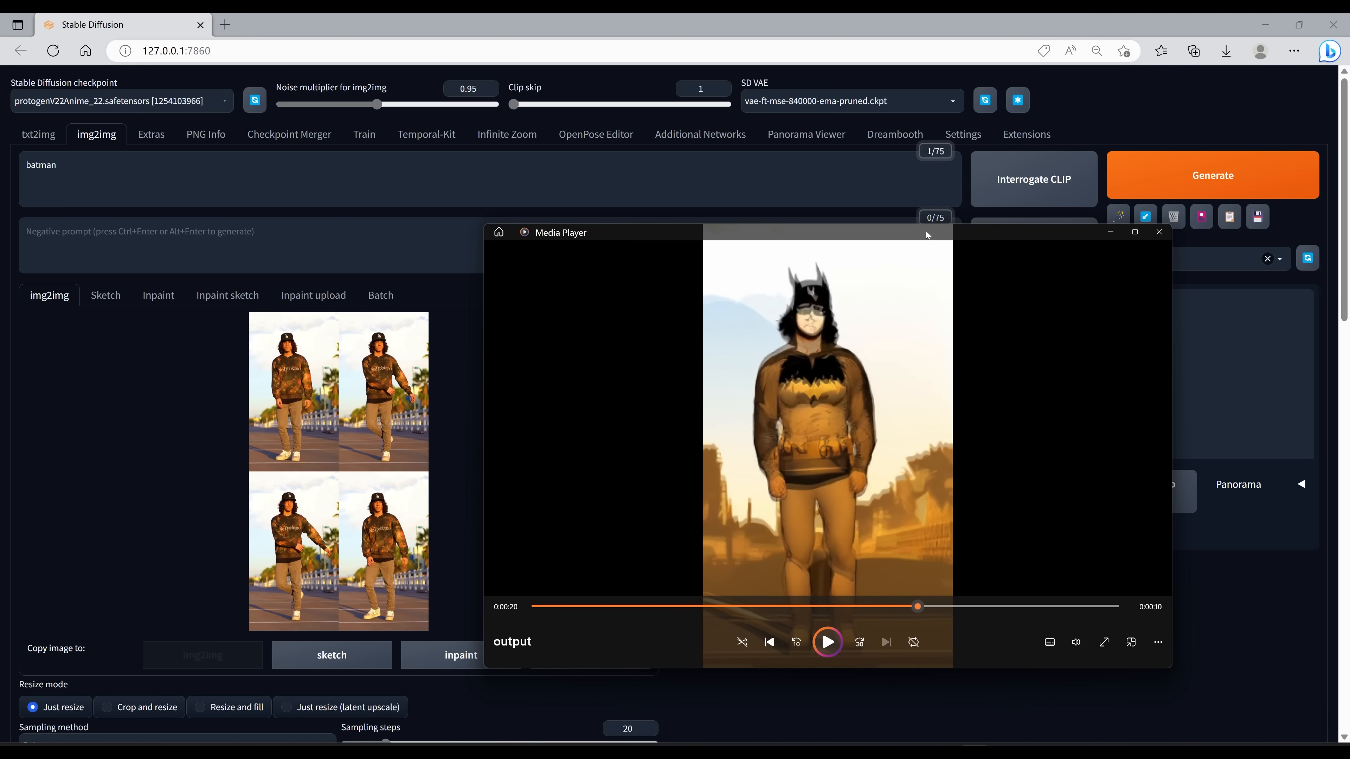
left_click_drag(819, 235, 593, 142)
left_click_drag(673, 519, 559, 519)
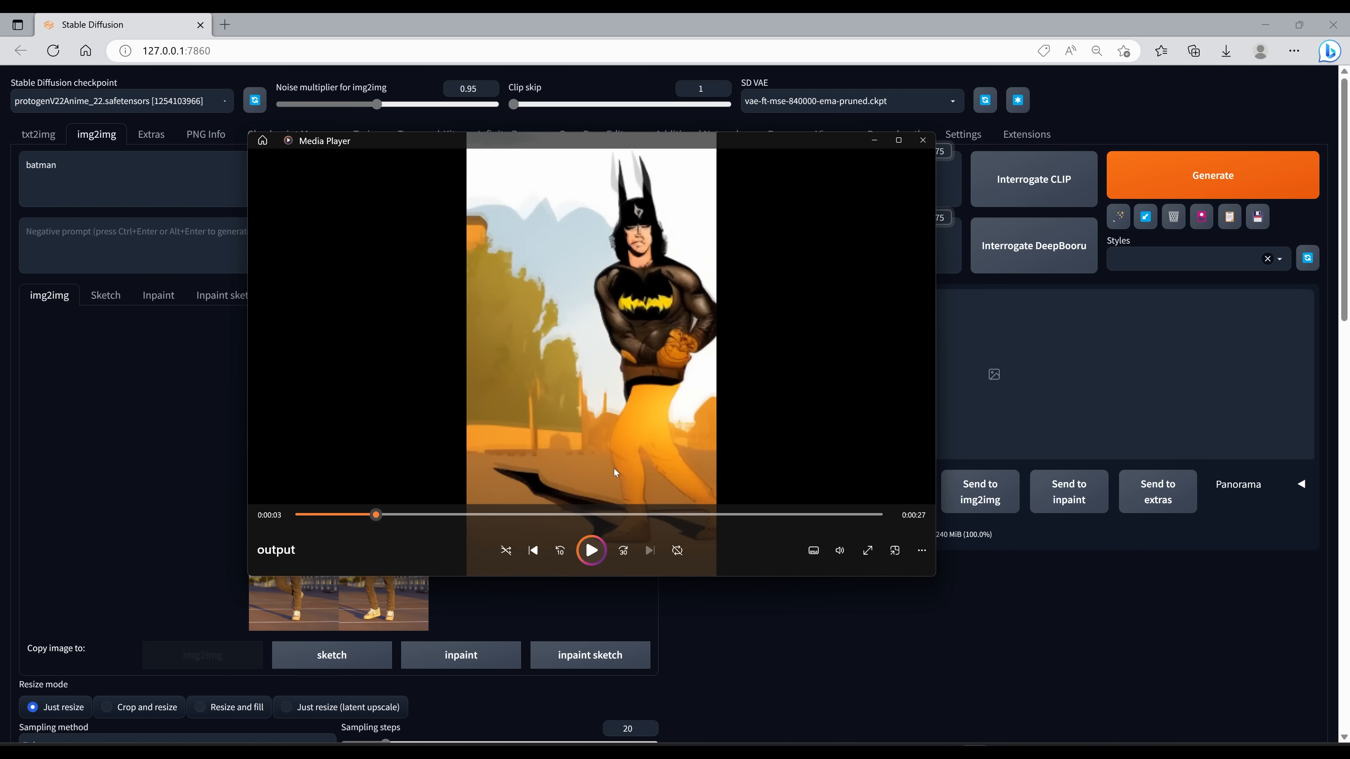